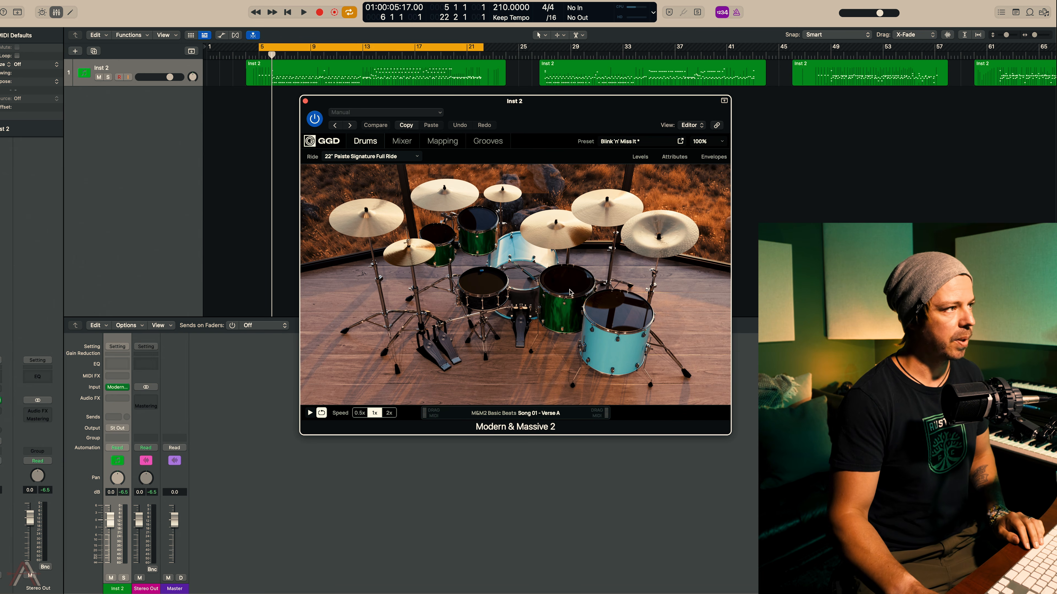
Play the drum part with the drum plug-in window moved aside, stop playback, and close the plug-in
key("space")
left_click_drag(527, 117, 595, 148)
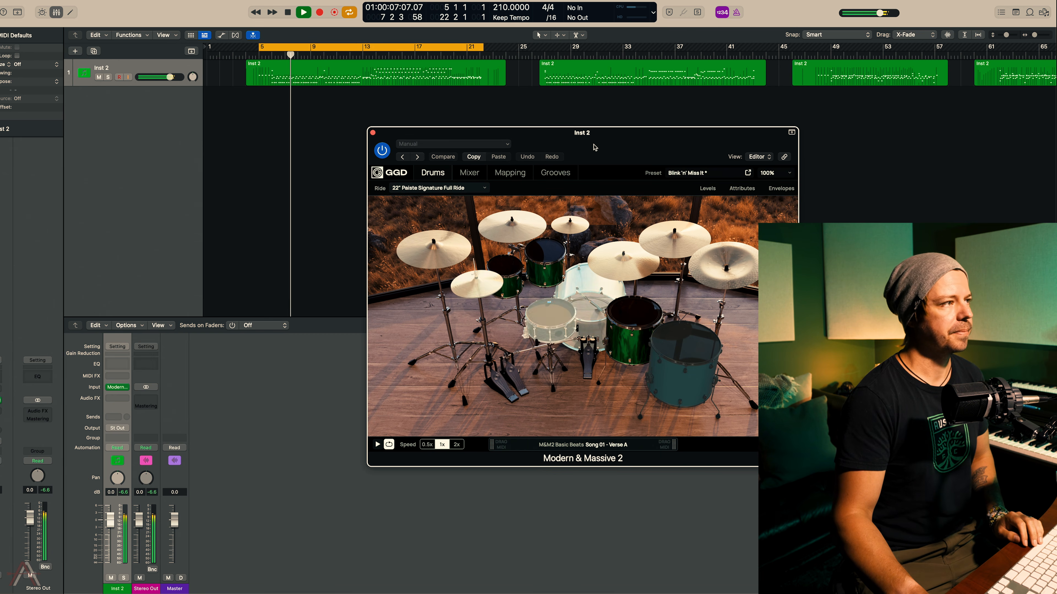
key("space")
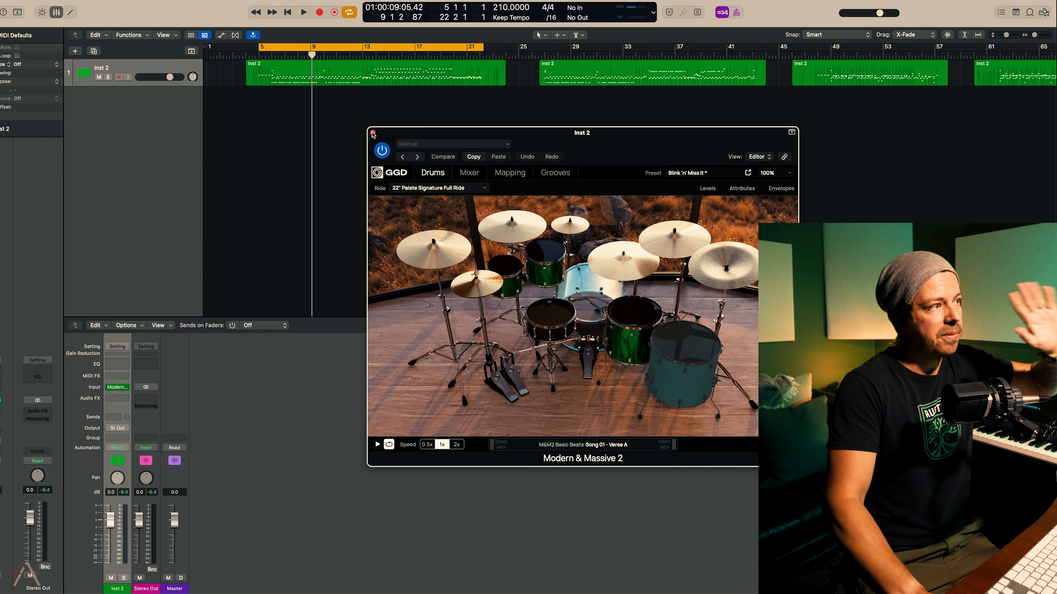
left_click(372, 133)
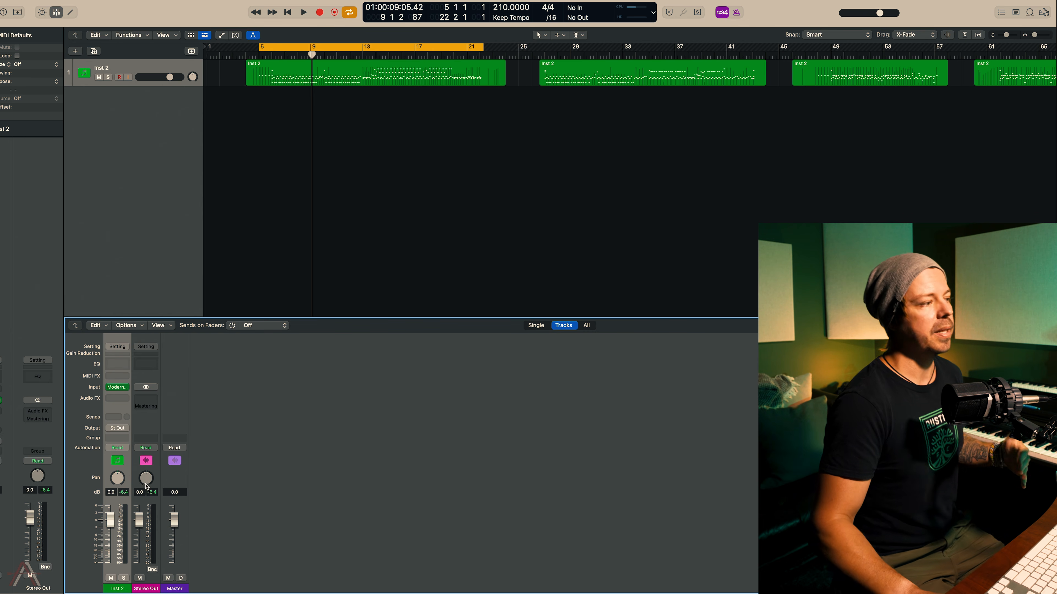
Add a Bus 1 send to the Inst 2 channel and turn the send's level up
left_click(118, 417)
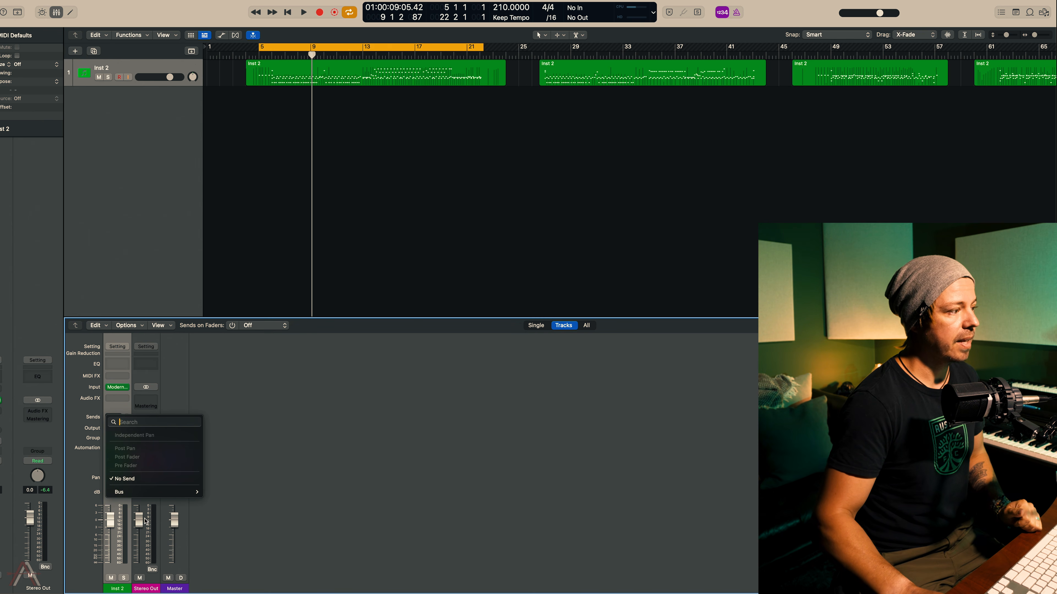
mouse_move(154, 493)
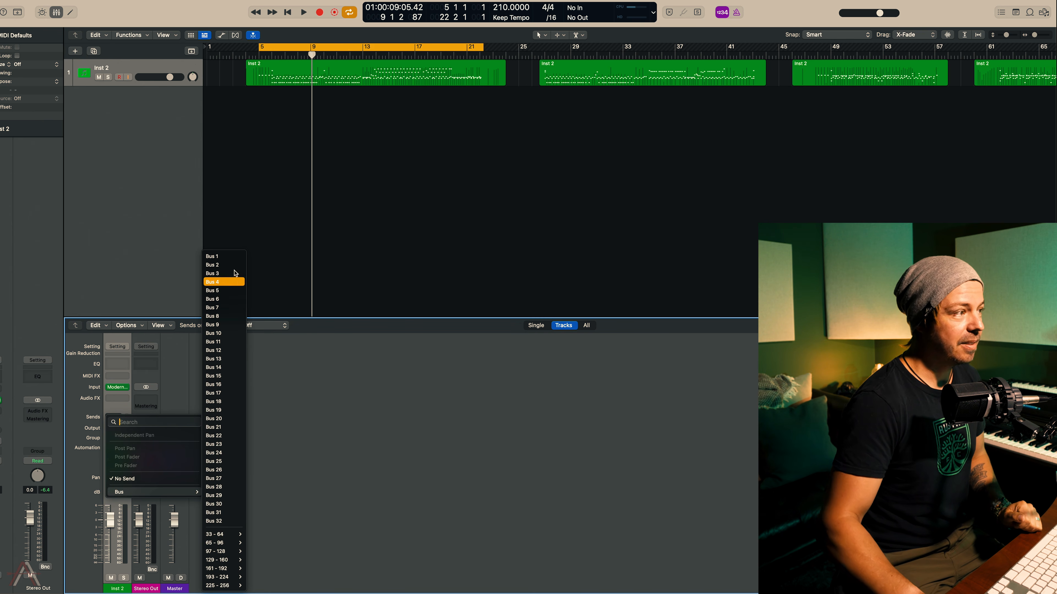
left_click(222, 257)
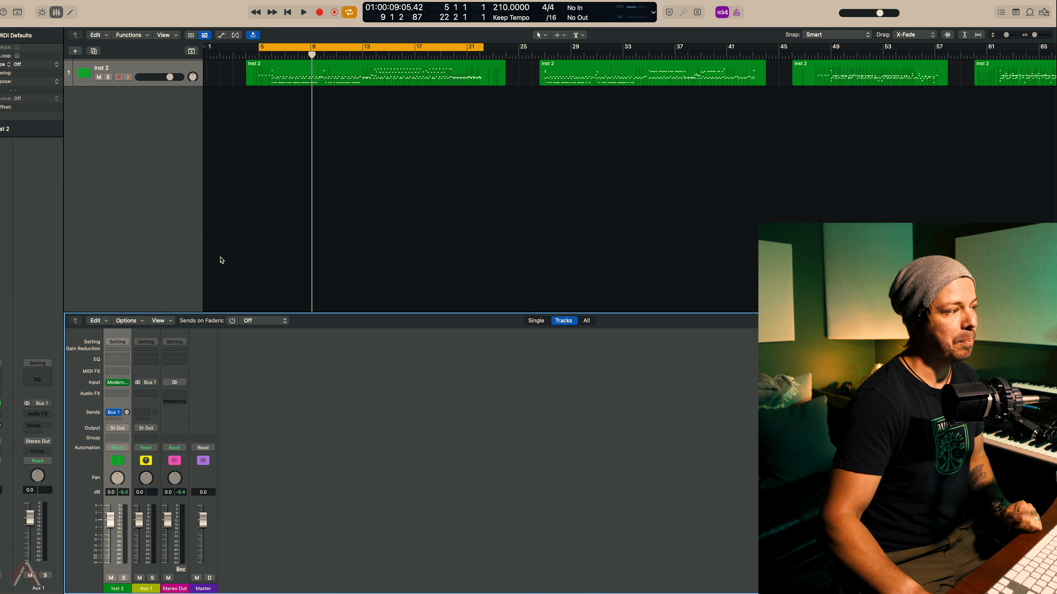
left_click(127, 413, "alt")
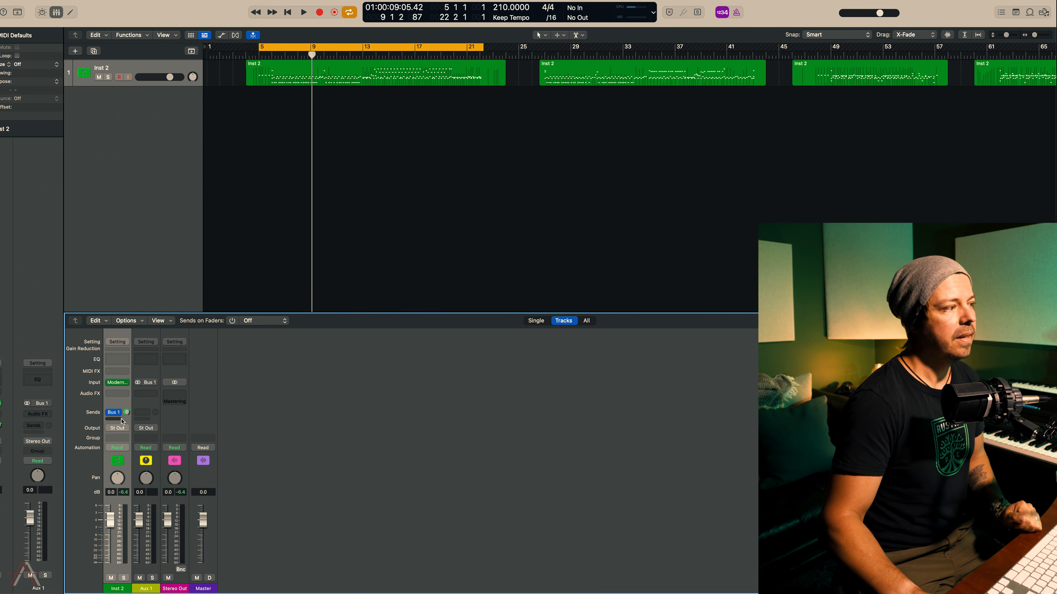
left_click(119, 419)
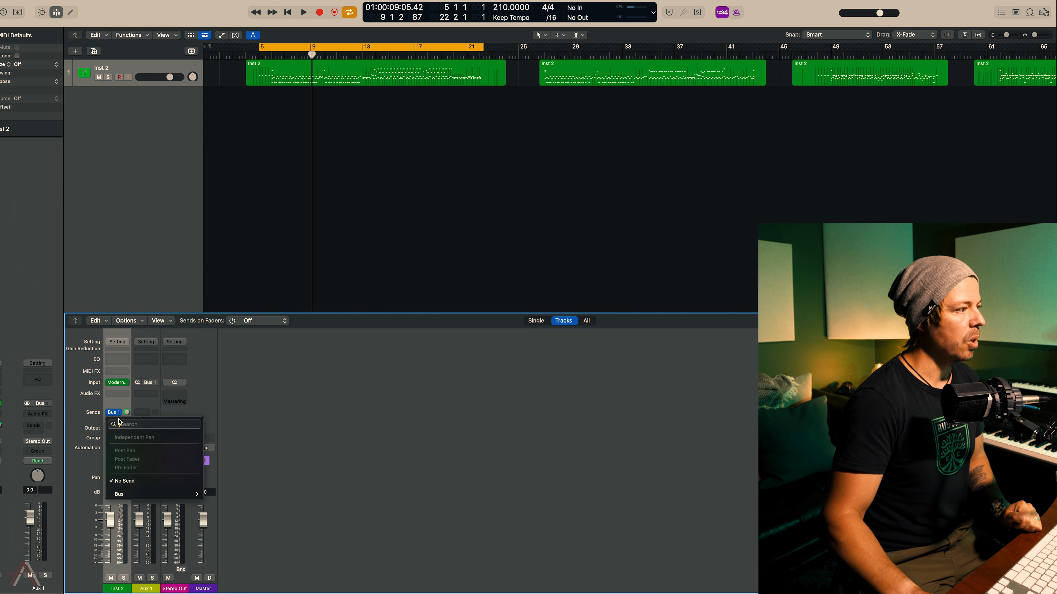
left_click(290, 417)
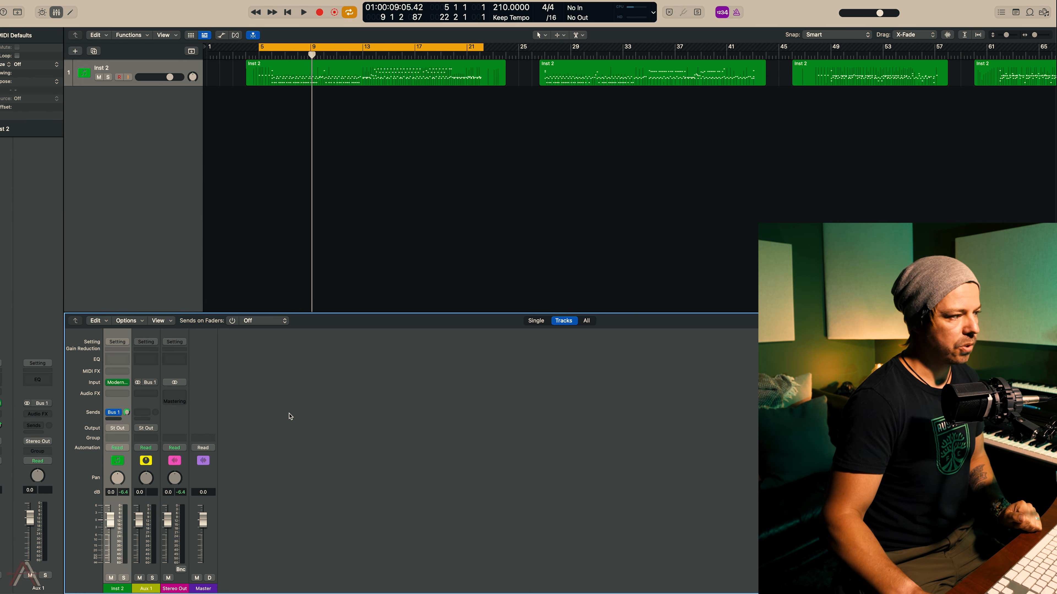
Try out the Bus 1 send knob and channel faders, and set the Bus 1 send level to 0 dB
left_click_drag(128, 415, 129, 420)
left_click_drag(139, 520, 140, 527)
double_click(126, 413)
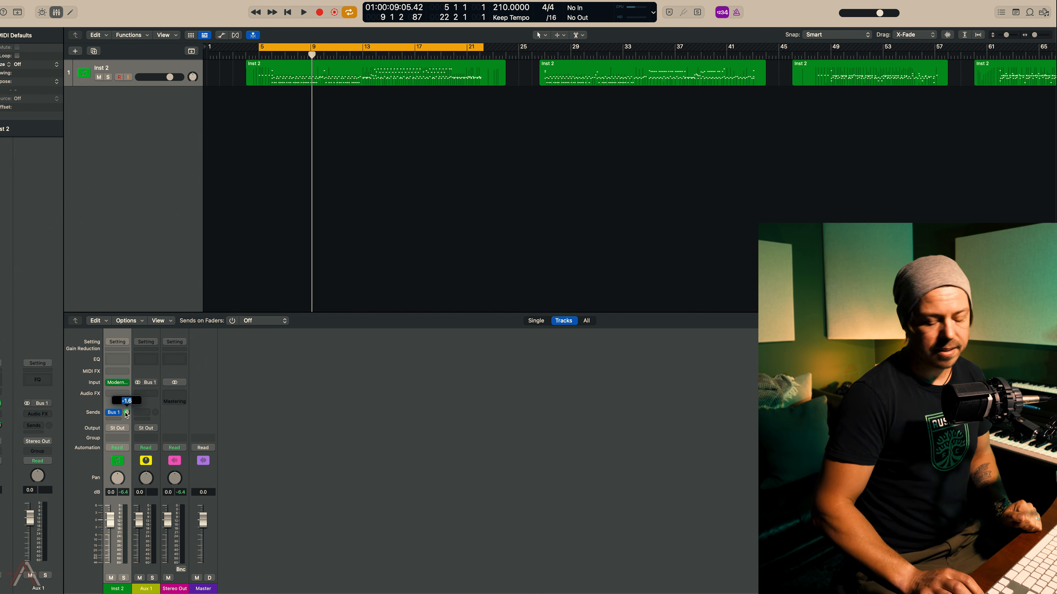
type("0")
key("Return")
mouse_move(109, 525)
left_mouse_down()
mouse_move(110, 537)
mouse_move(111, 526)
left_mouse_up()
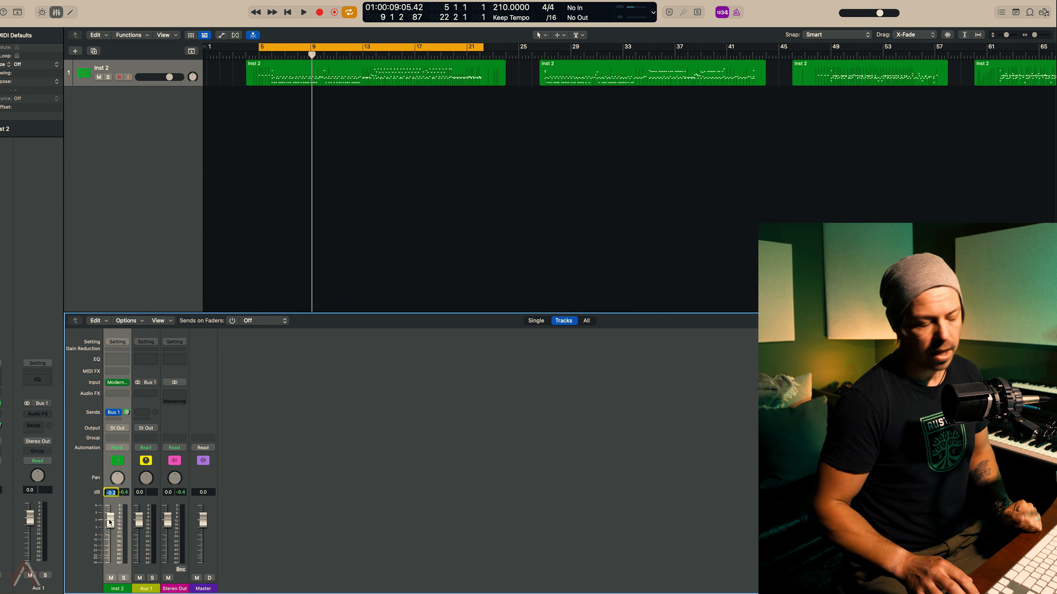
Add a Bus 2 send to the Inst 2 channel and set its level to 0 dB
left_click(117, 419)
mouse_move(143, 495)
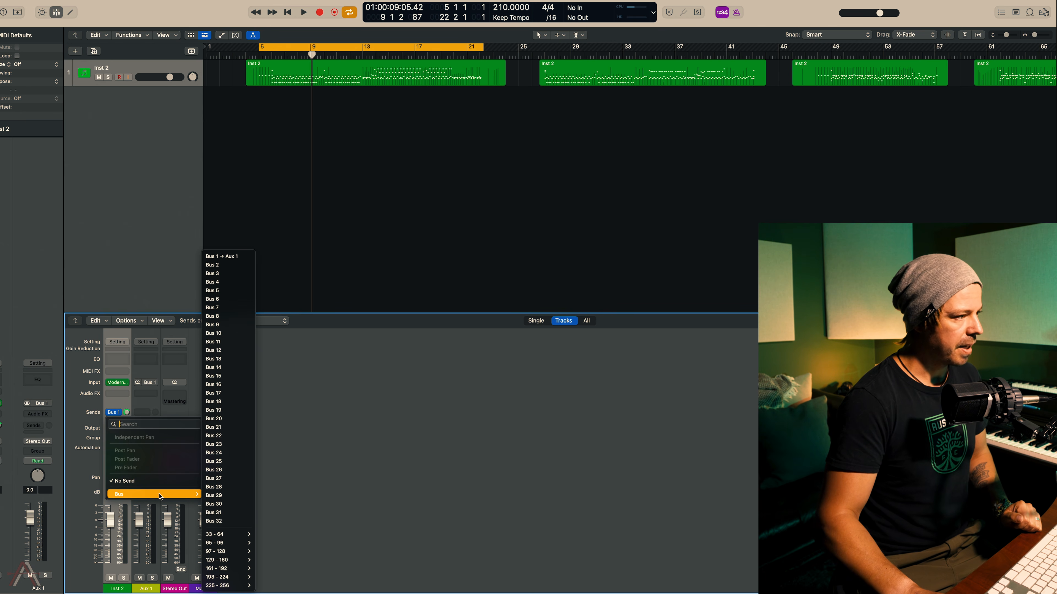
left_click(226, 265)
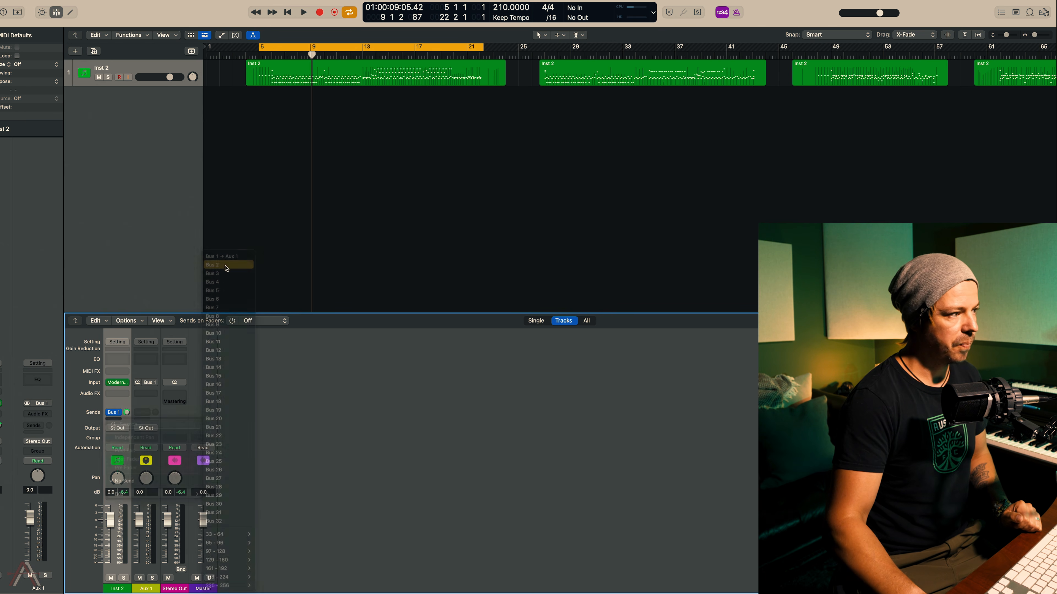
double_click(127, 412)
type("0")
key("Return")
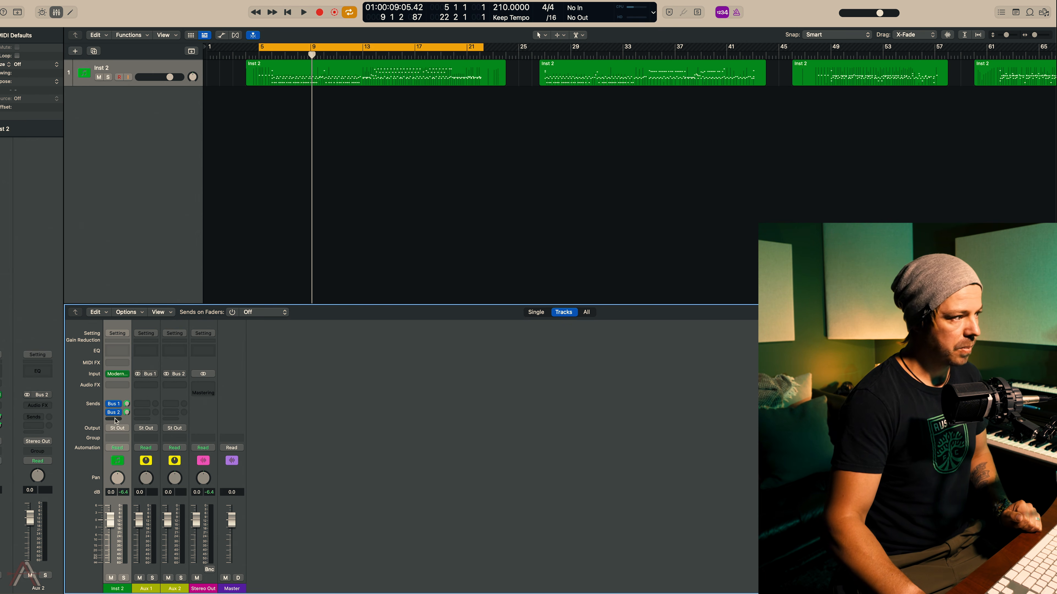
Add sends to Bus 3 through Bus 8 on the Inst 2 channel, each at 0 dB
left_click(116, 420)
mouse_move(167, 494)
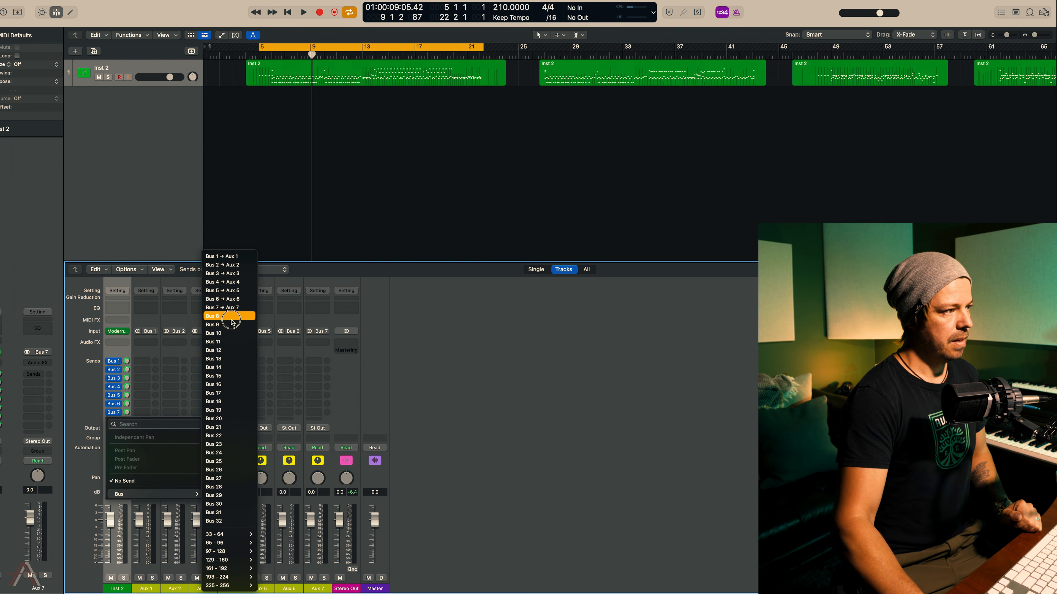
left_click(228, 316)
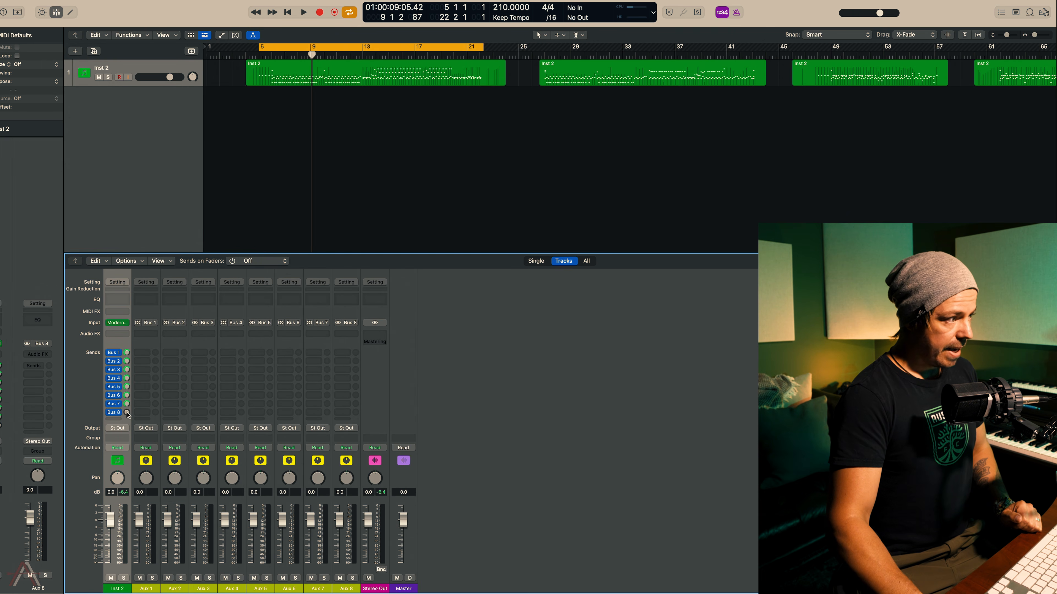
double_click(126, 412)
type("0")
key("Return")
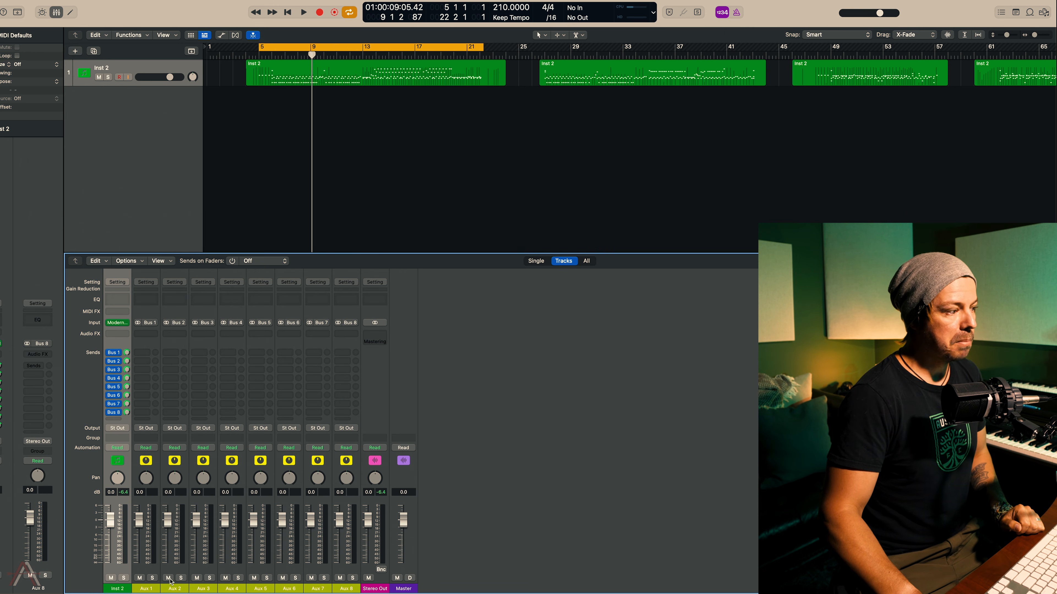
Mute Aux 2 through Aux 8 and set the Inst 2 channel's output to No Output
left_click_drag(188, 581, 340, 579)
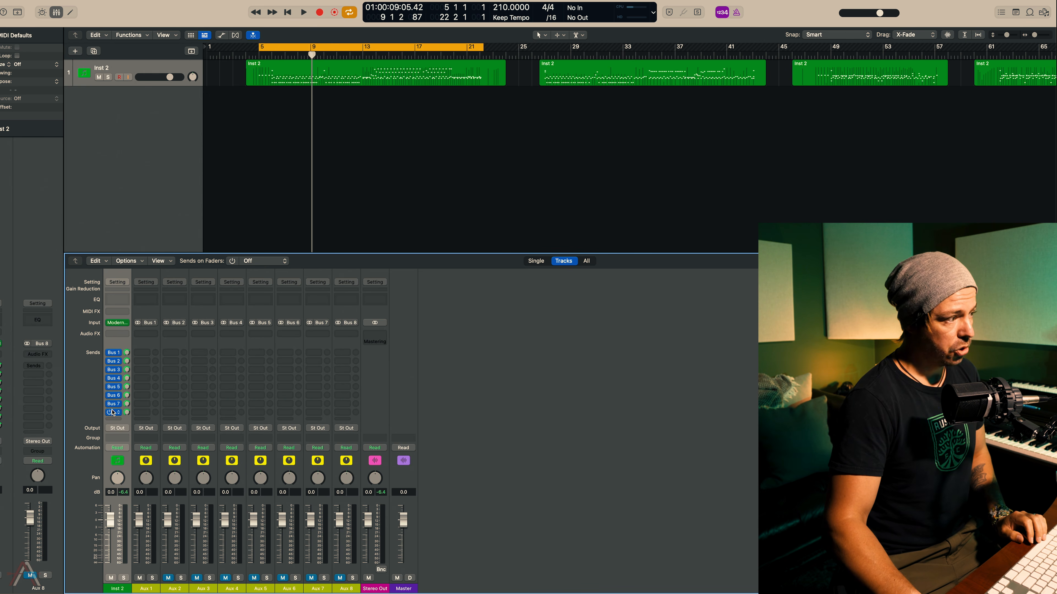
left_click(119, 428)
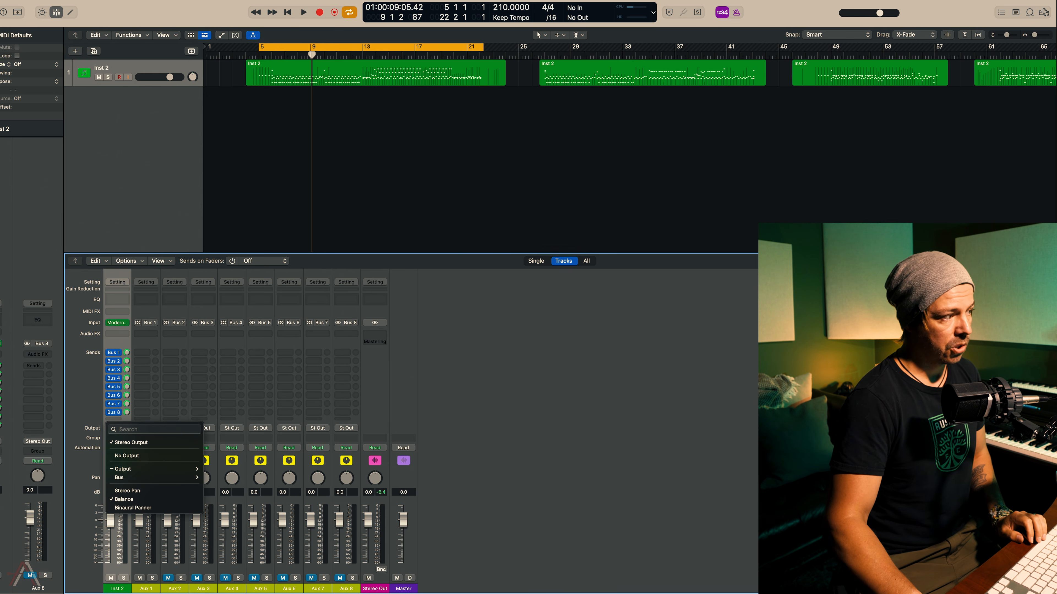
left_click(131, 457)
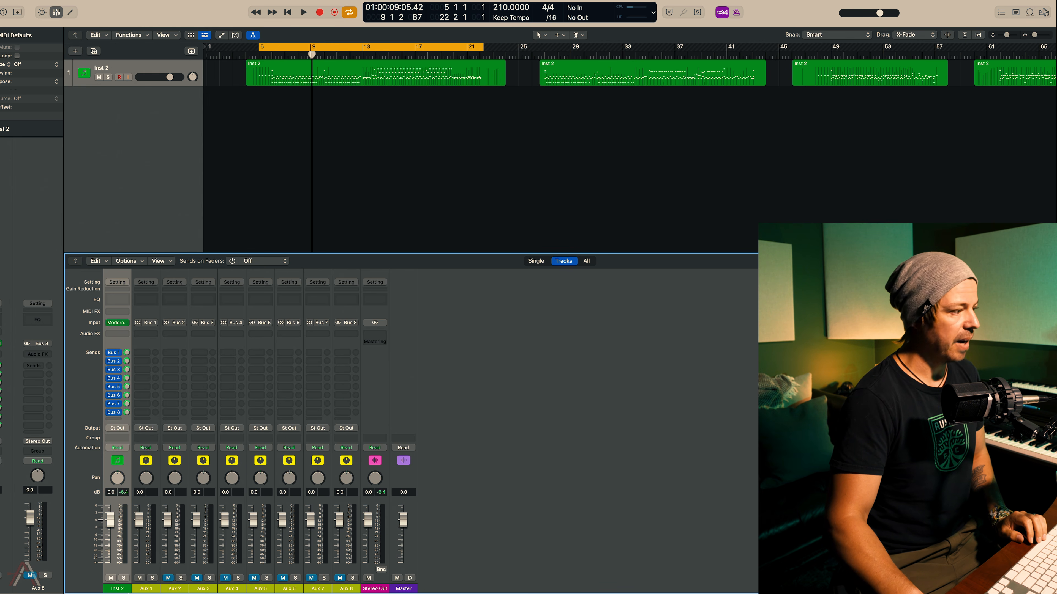
Check the bus routing by playing the drums with Aux 1 muted and again with it unmuted
left_click(140, 578)
key("space")
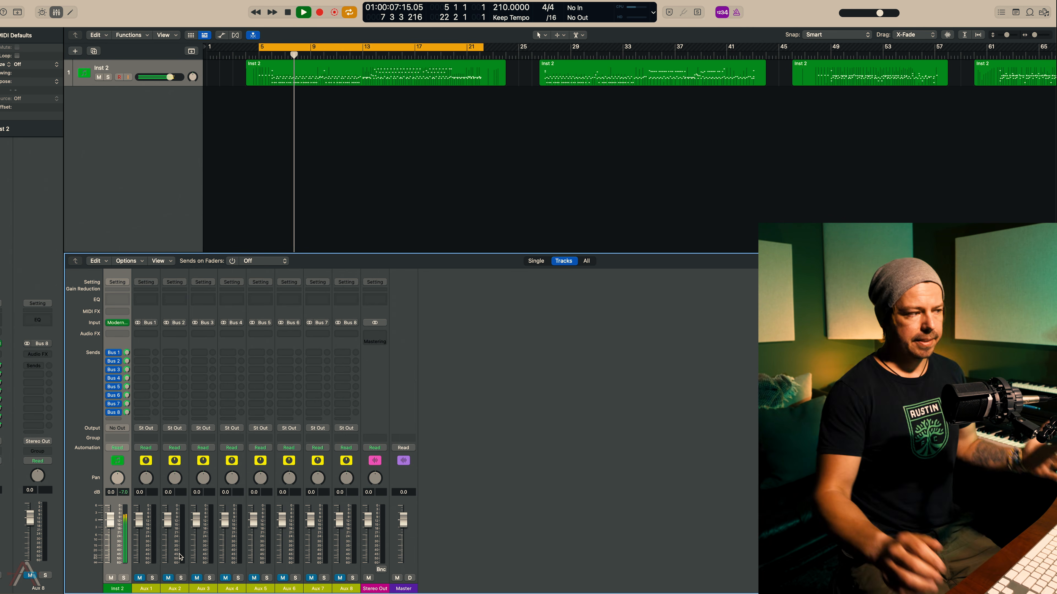
left_click(139, 578)
key("space")
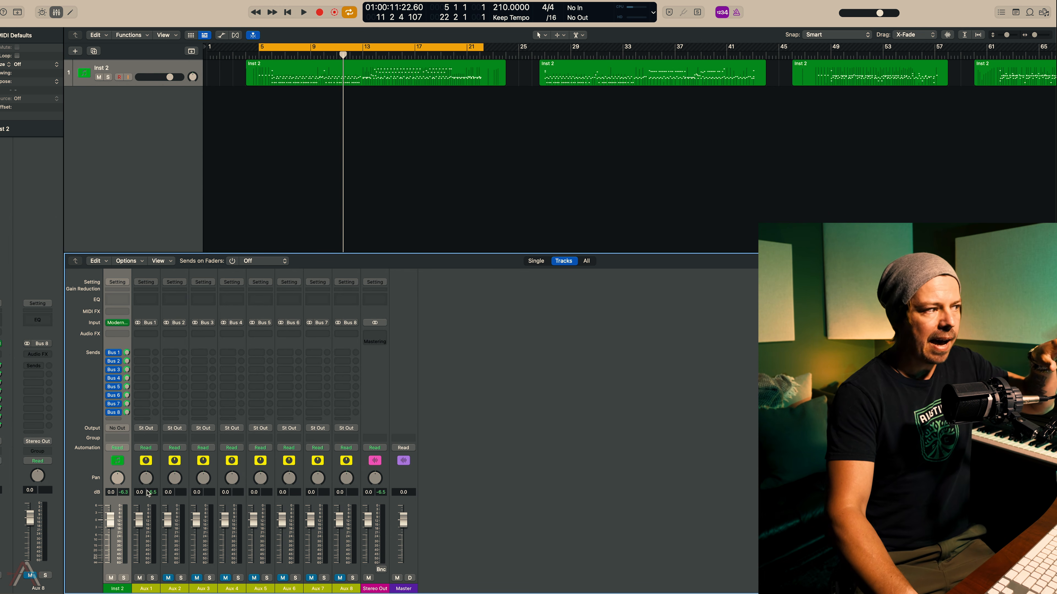
View the Modern & Massive 2 drum instrument on Inst 2 and close its window
left_click(159, 473)
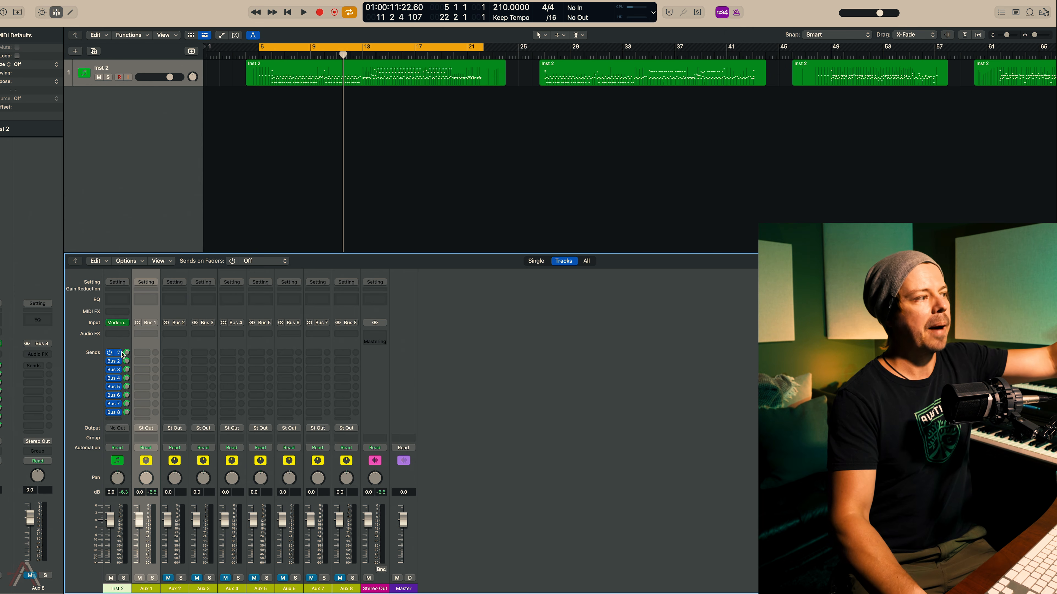
left_click(118, 323)
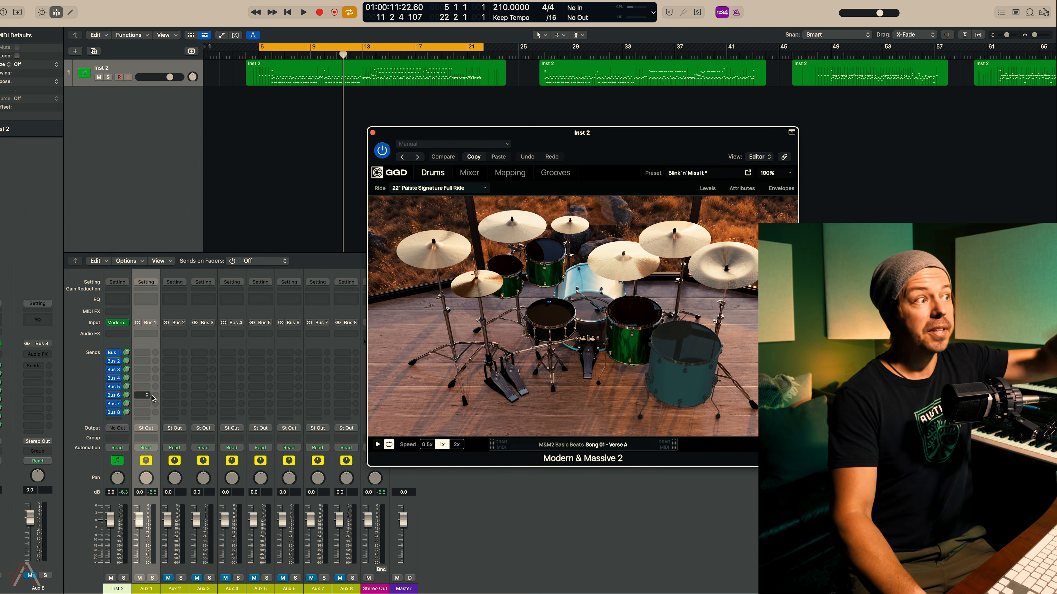
left_click(374, 132)
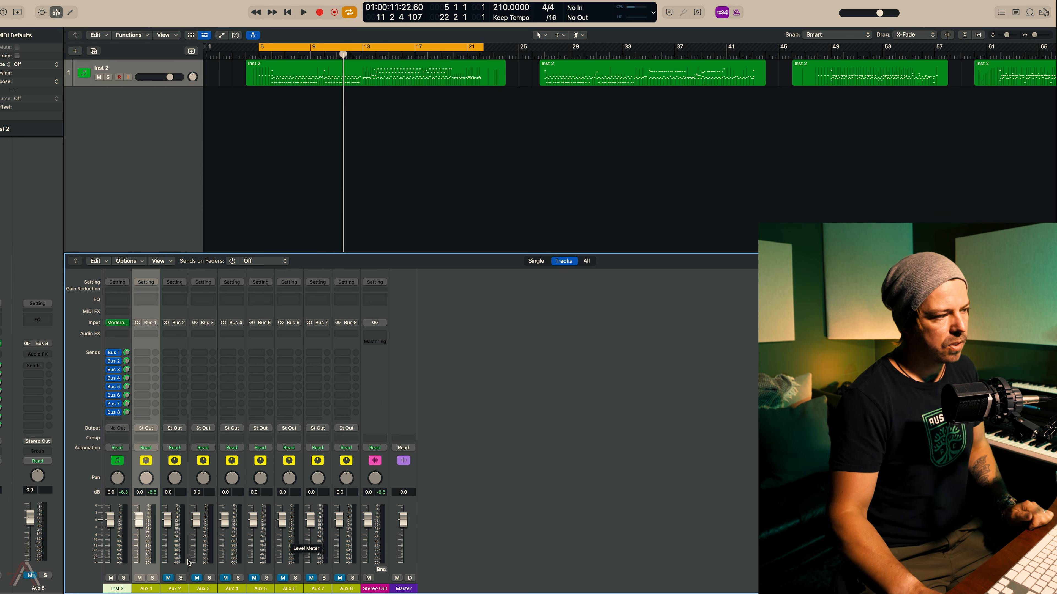
Mute Aux 1, leaving Aux 2 unmuted and selected as the active parallel channel
left_click(140, 578)
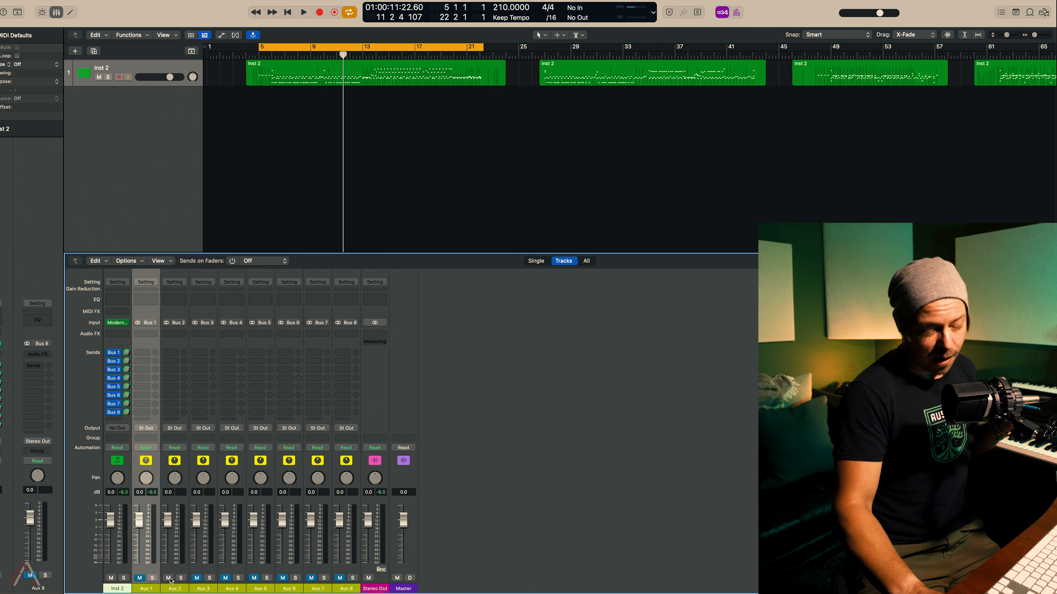
left_click(185, 476)
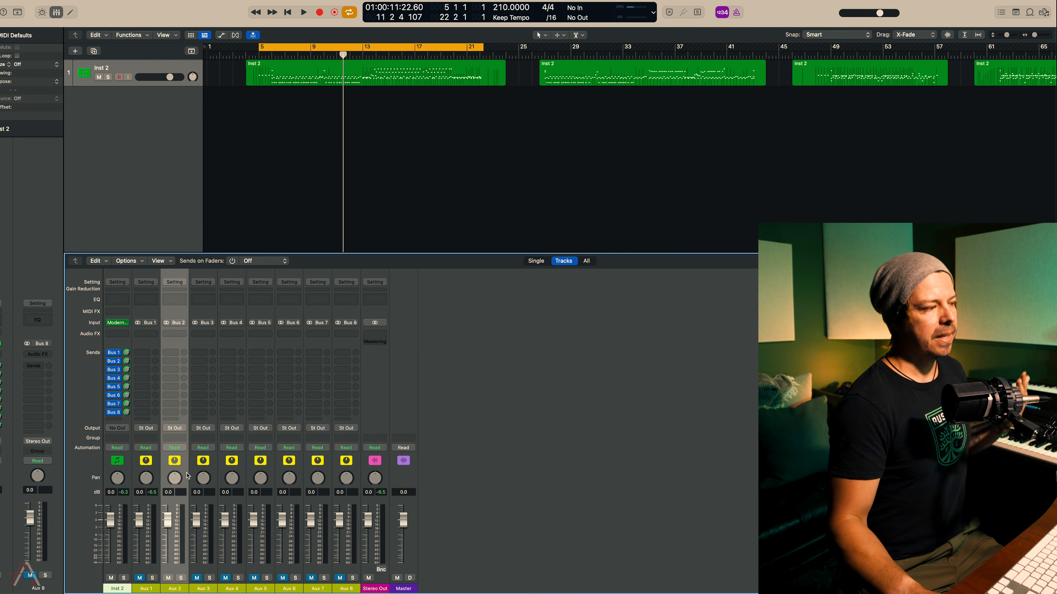
Insert the stereo UAD API Vision Channel Strip in the first audio effect slot of Aux 2
left_click(177, 334)
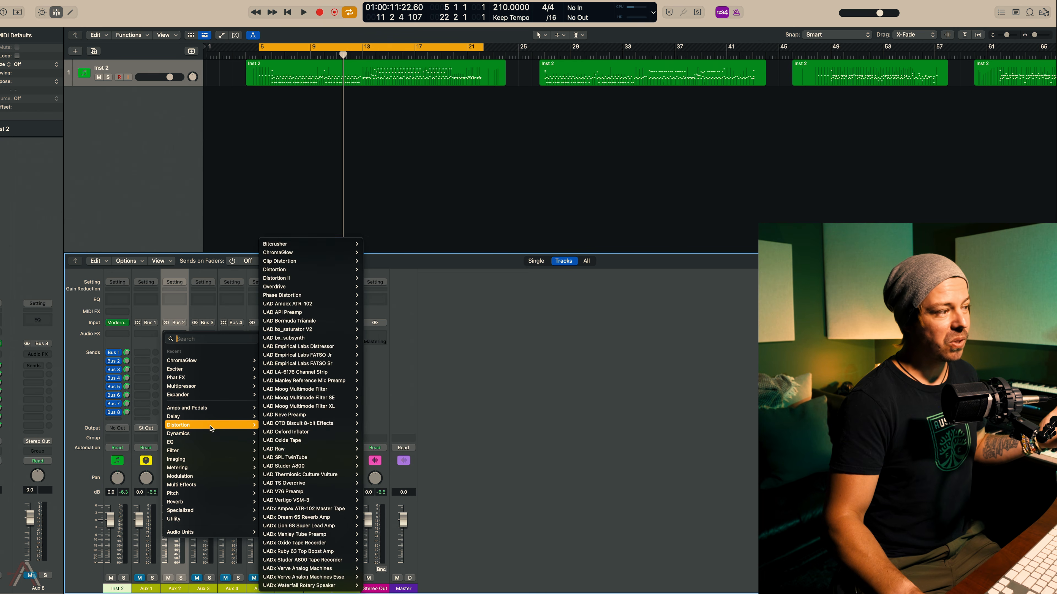
mouse_move(211, 435)
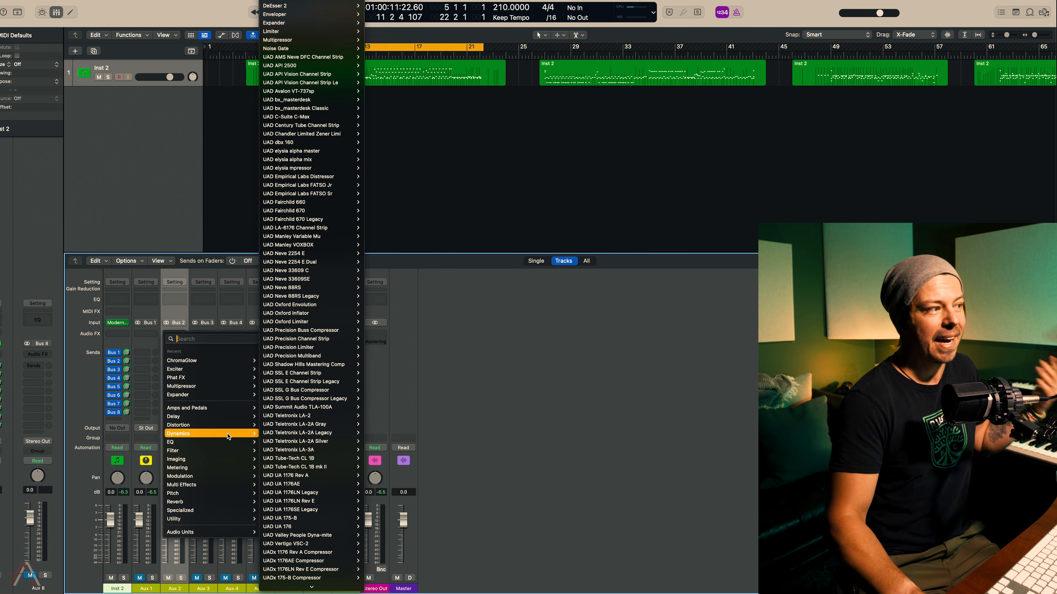
mouse_move(263, 436)
mouse_move(290, 406)
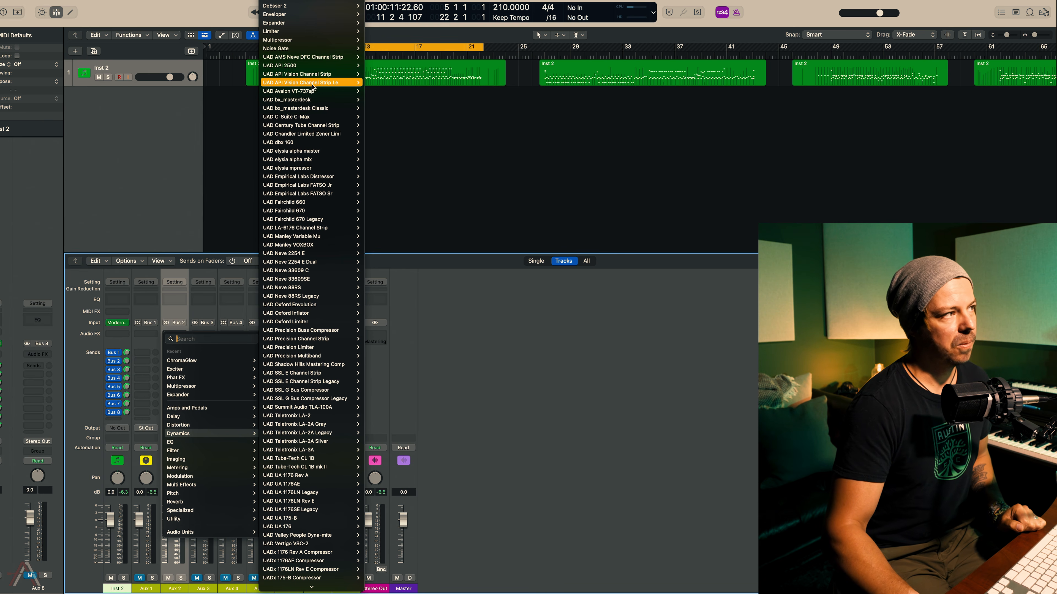
mouse_move(308, 78)
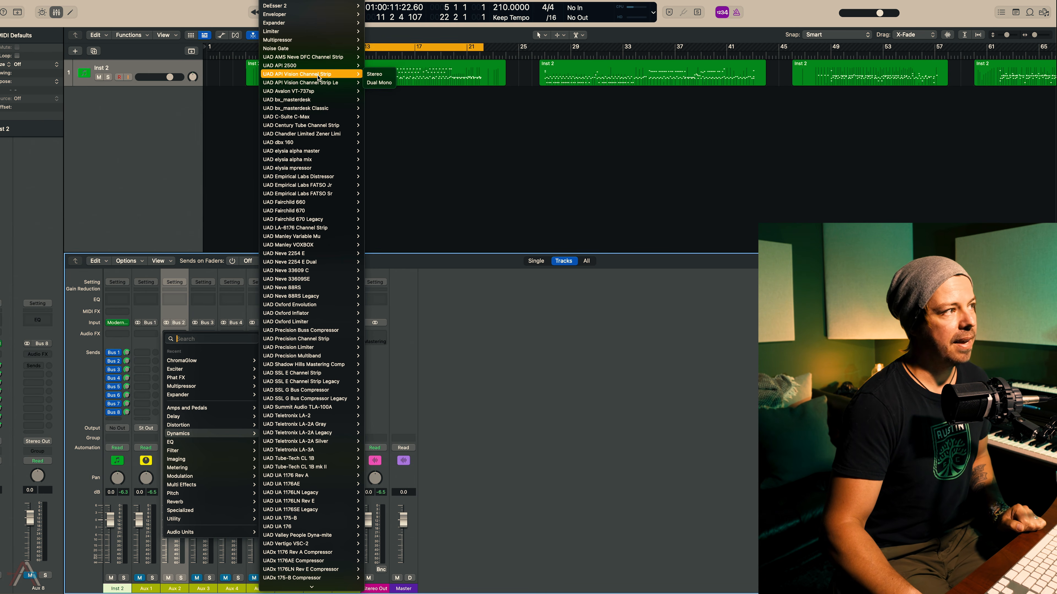
left_click(379, 75)
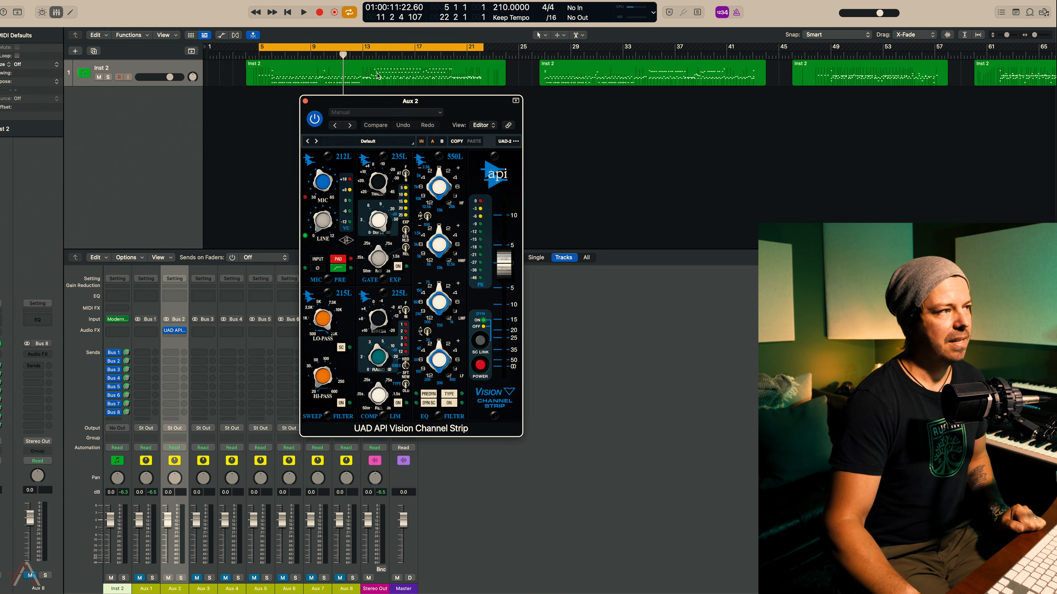
Filter the API Vision Channel Strip presets on Aux 2 to the Drums type
left_click_drag(383, 102, 454, 102)
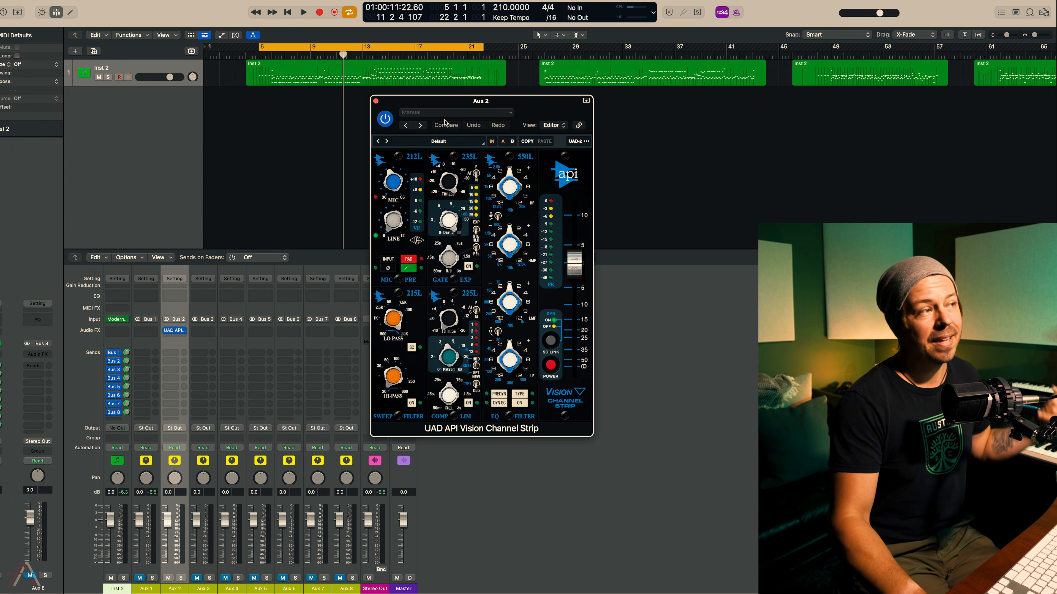
left_click(444, 142)
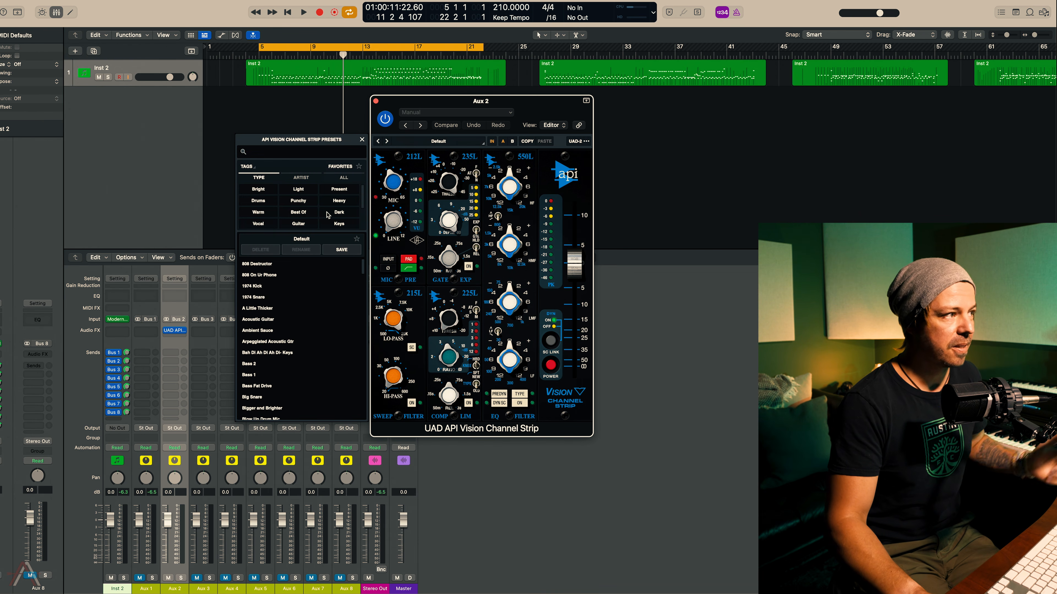
left_click(260, 201)
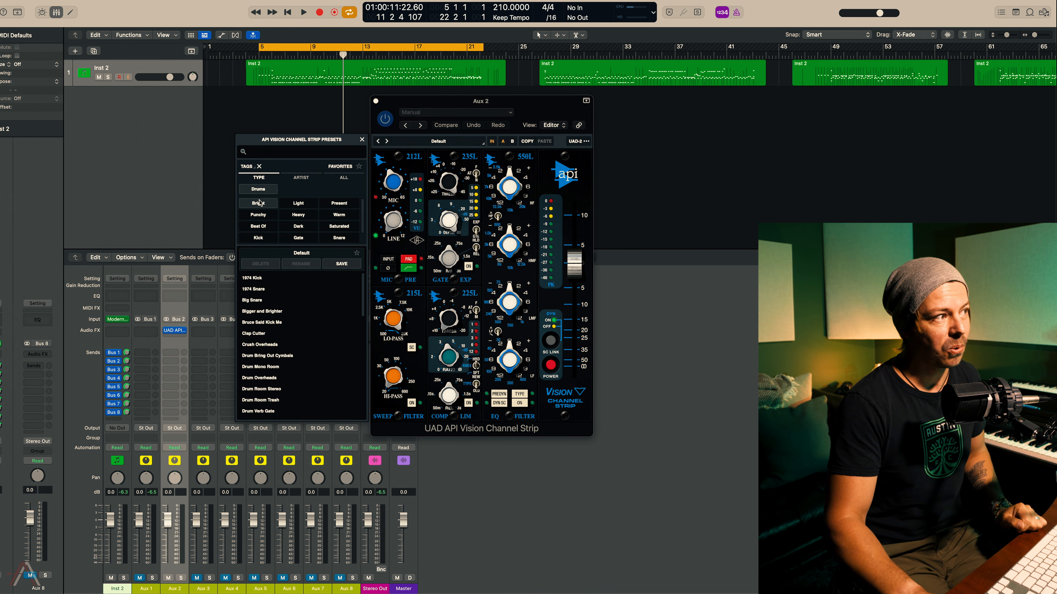
Play the drums and audition the Aux 2 channel strip presets in sequence from 1974 Kick through Clap Cutter
key("space")
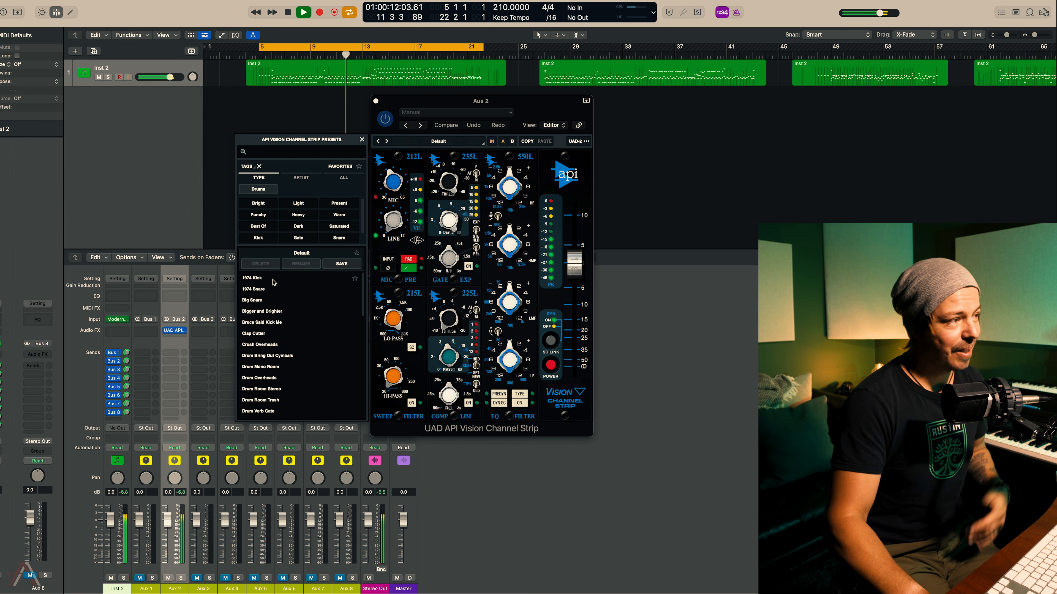
left_click(270, 279)
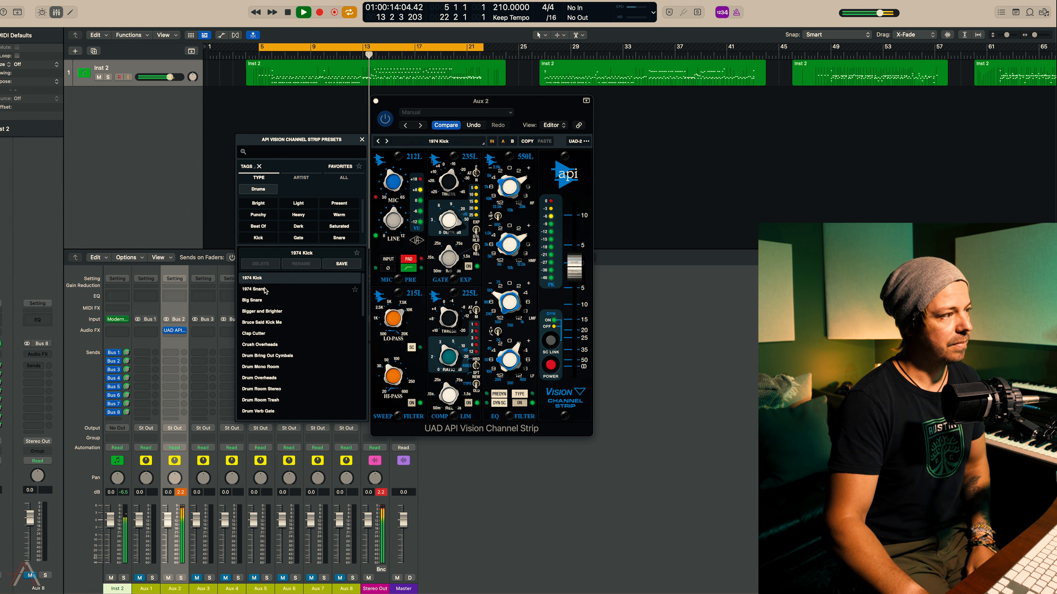
left_click(265, 291)
left_click(265, 300)
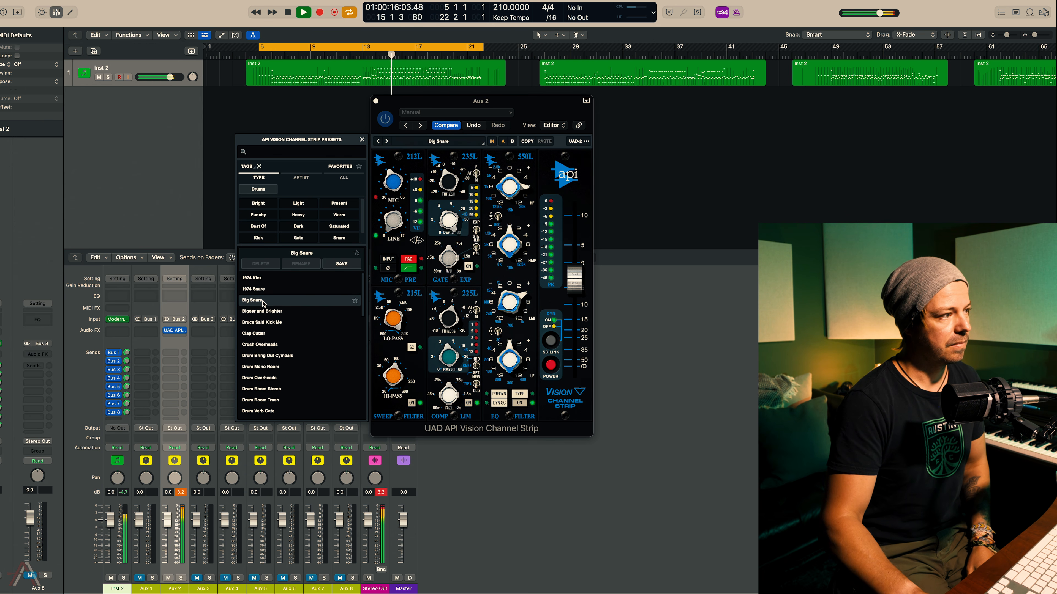
left_click(273, 313)
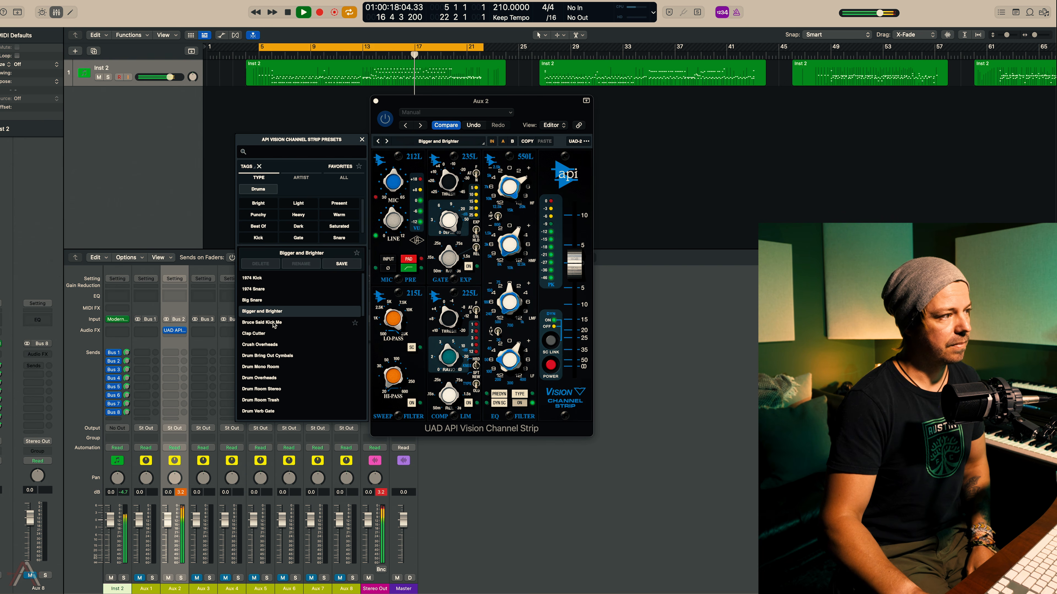
left_click(272, 324)
left_click(268, 336)
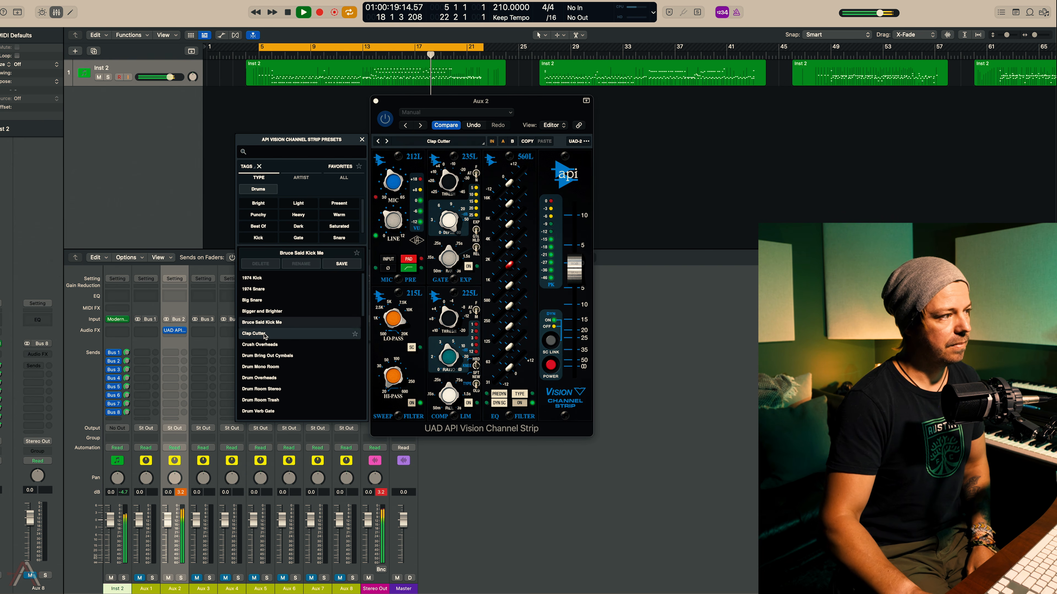
Load the Crush Overheads preset on Aux 2, then close the plug-in window and stop playback
left_click(271, 345)
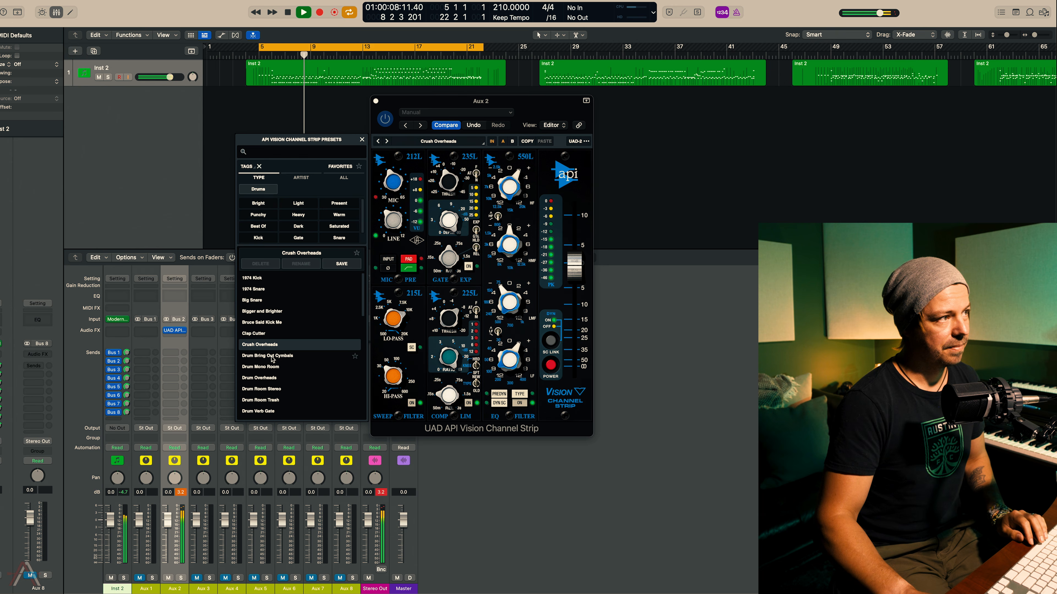
left_click(375, 102)
key("space")
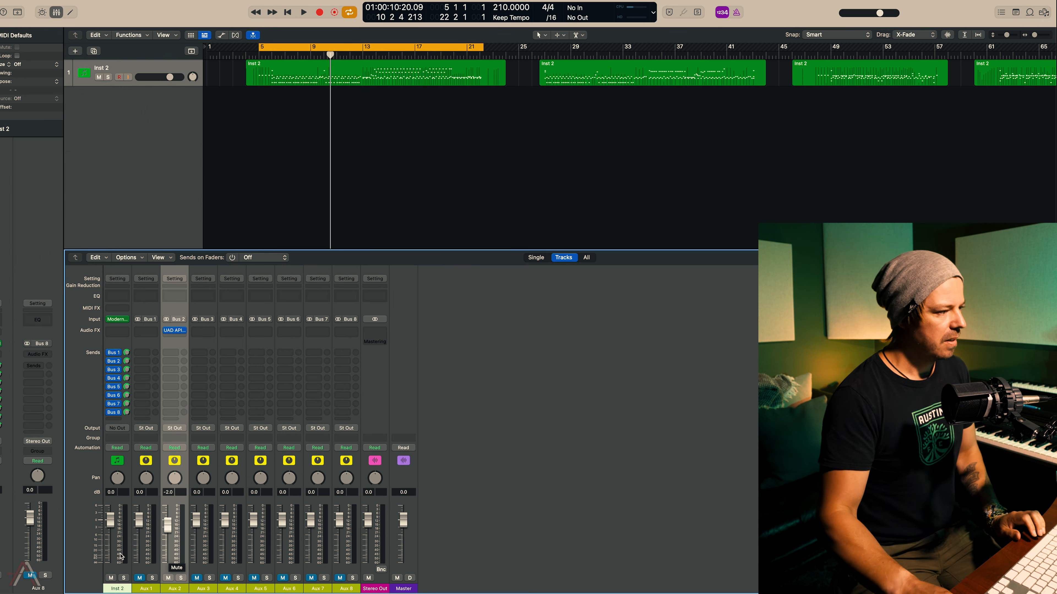
Mute Aux 2, then unmute and select Aux 3 as the active parallel channel
left_click(169, 579)
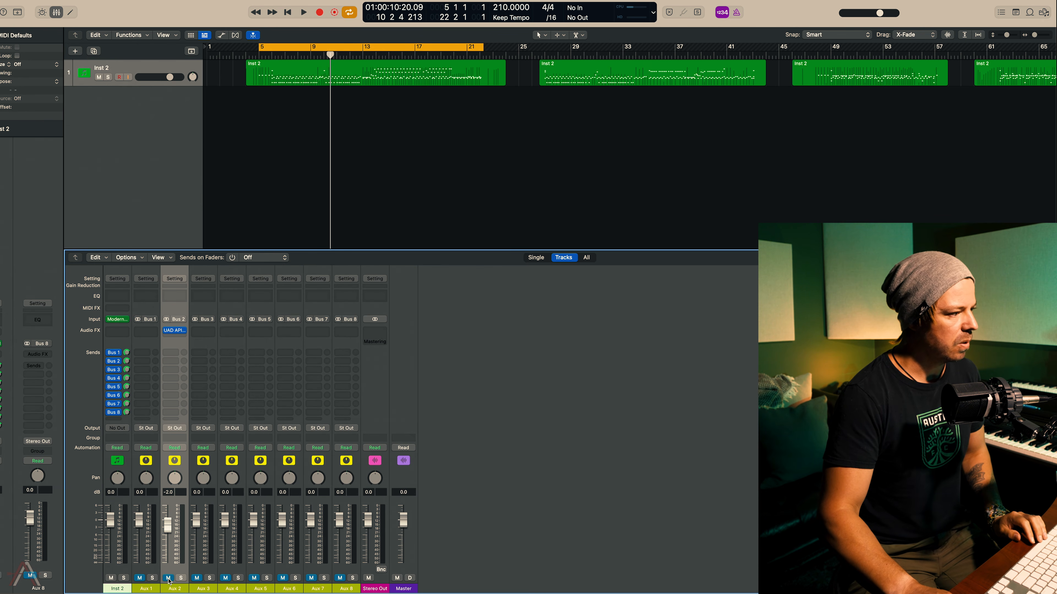
left_click(197, 578)
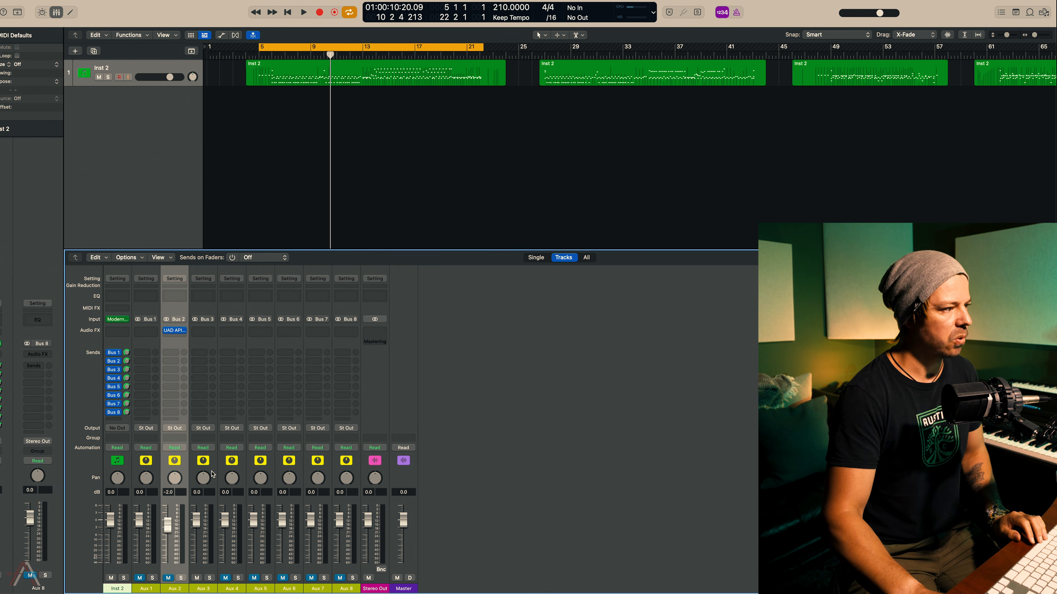
left_click(213, 475)
Insert the stereo UAD API Vision Channel Strip in the first audio effect slot of Aux 3
left_click(203, 332)
mouse_move(271, 363)
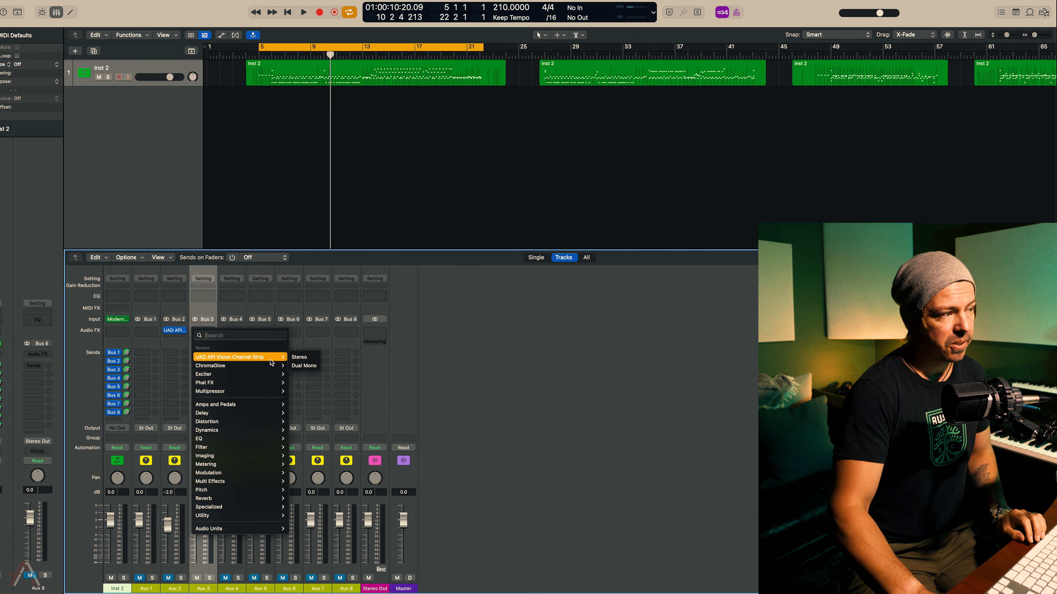
left_click(302, 357)
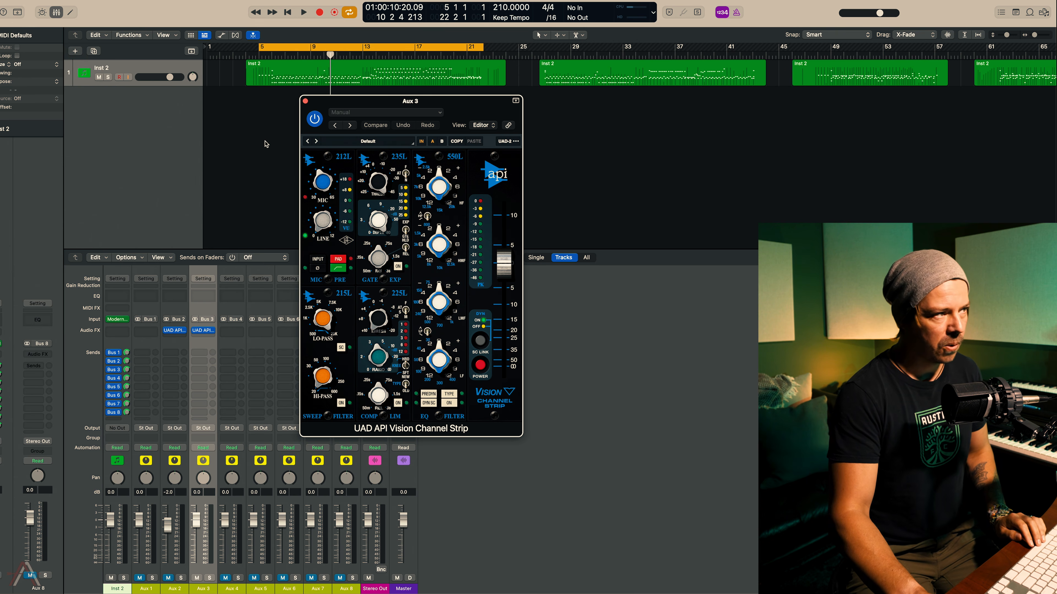
Play the drums and filter the channel strip presets on Aux 3 to the Drums type
key("space")
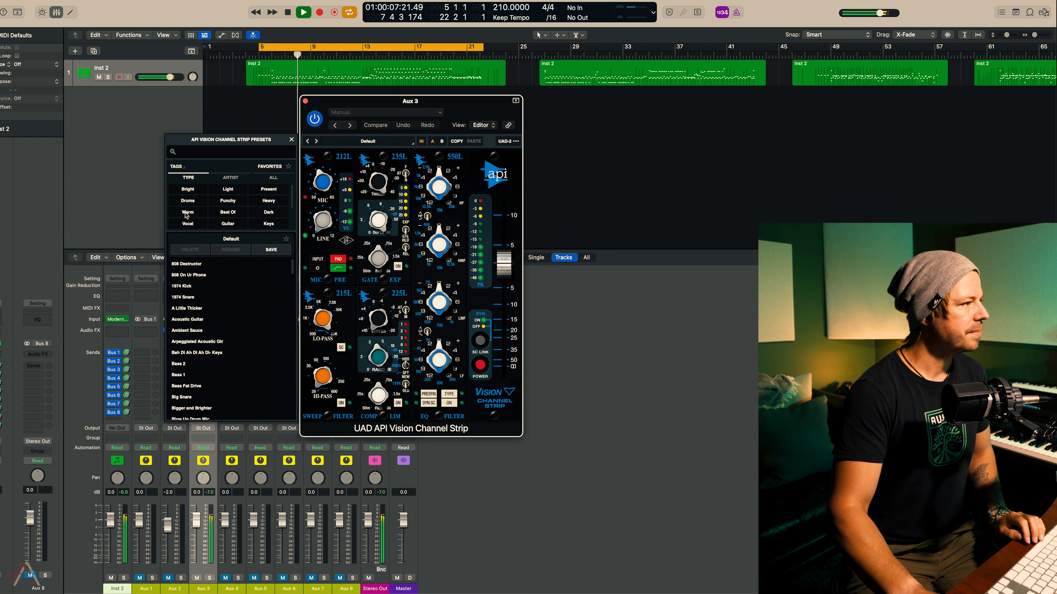
left_click(188, 202)
scroll(234, 305, "down", 1)
scroll(234, 305, "down", 3)
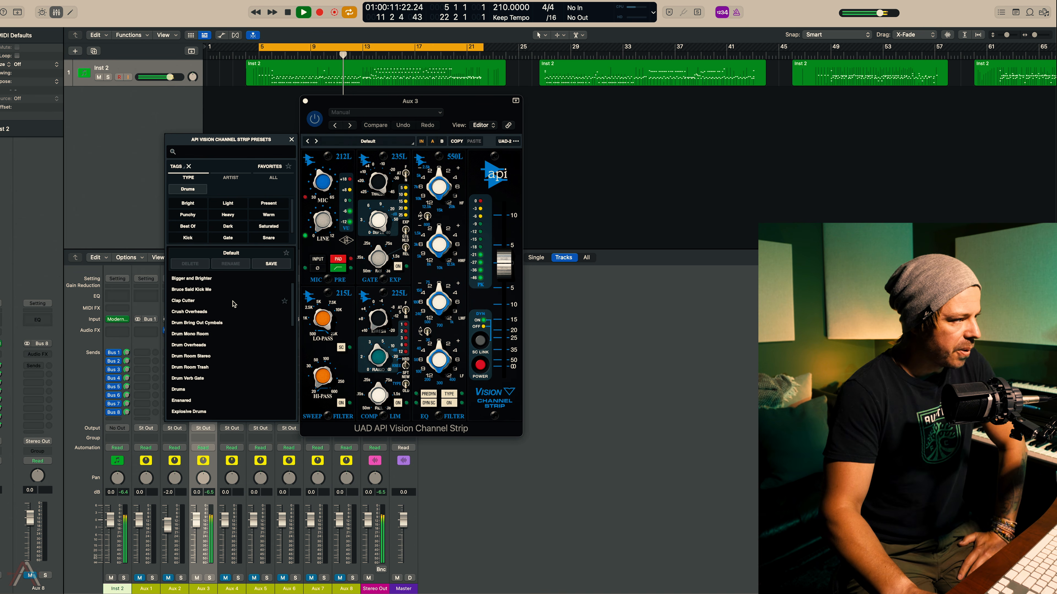
scroll(233, 304, "down", 5)
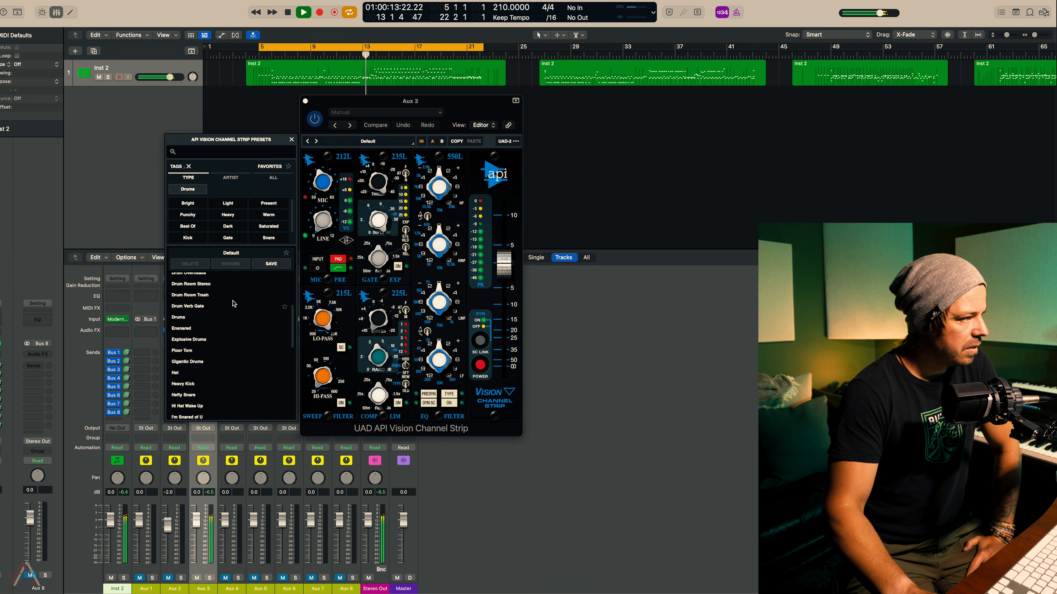
Audition the Ensnared, Explosive Drums, Heavy Kick, Hefty Snare and Big Snare presets on Aux 3 during playback
left_click(200, 328)
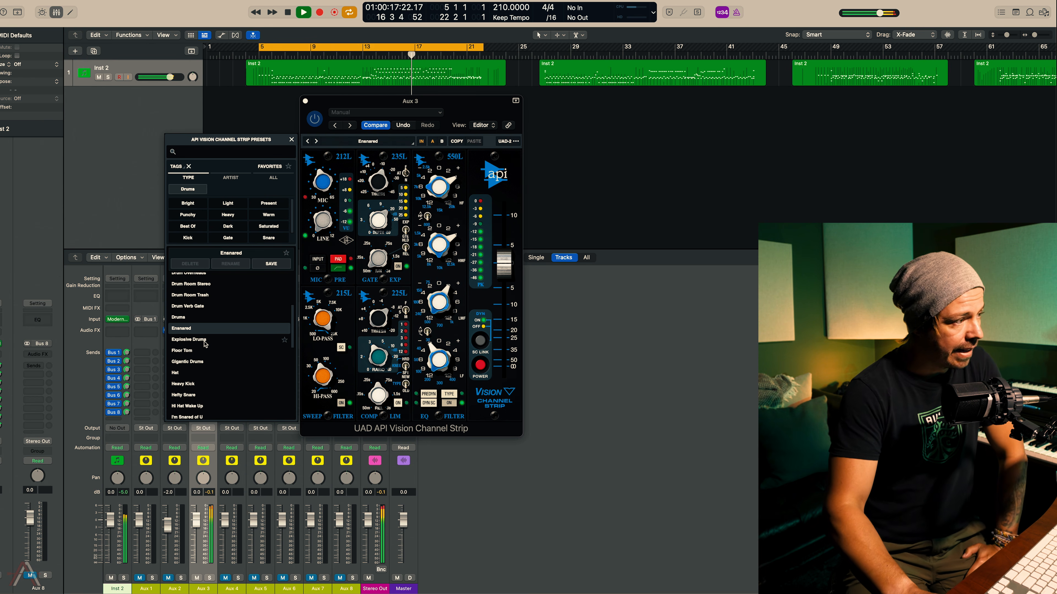
left_click(194, 341)
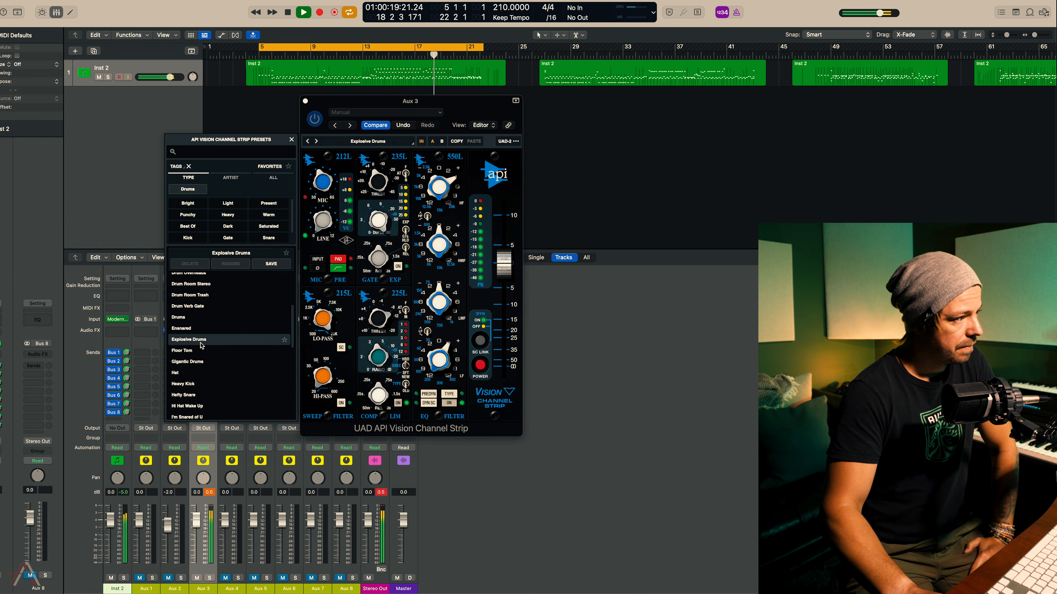
scroll(203, 352, "down", 2)
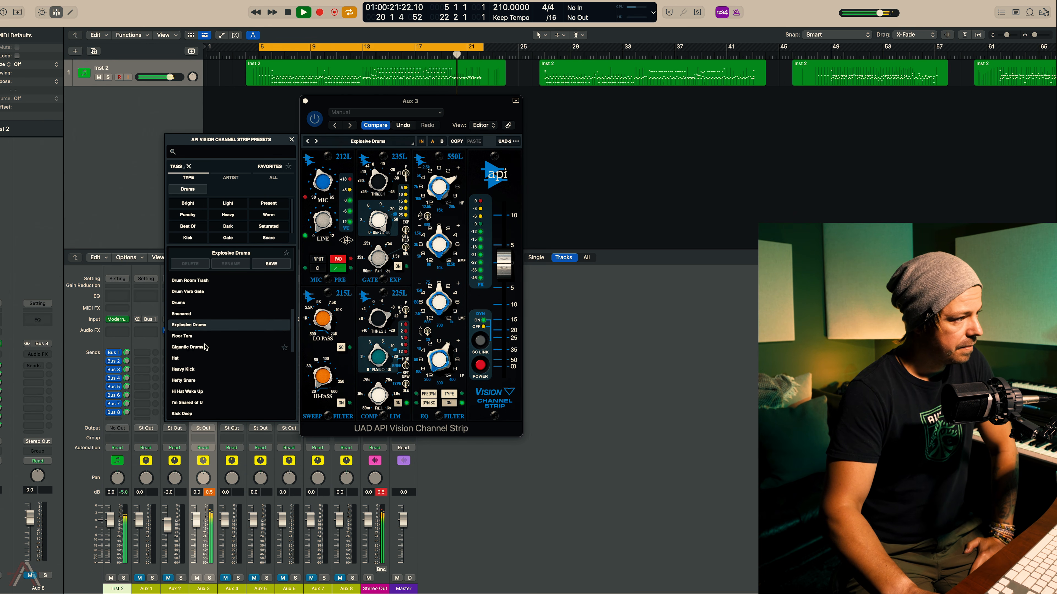
left_click(200, 364)
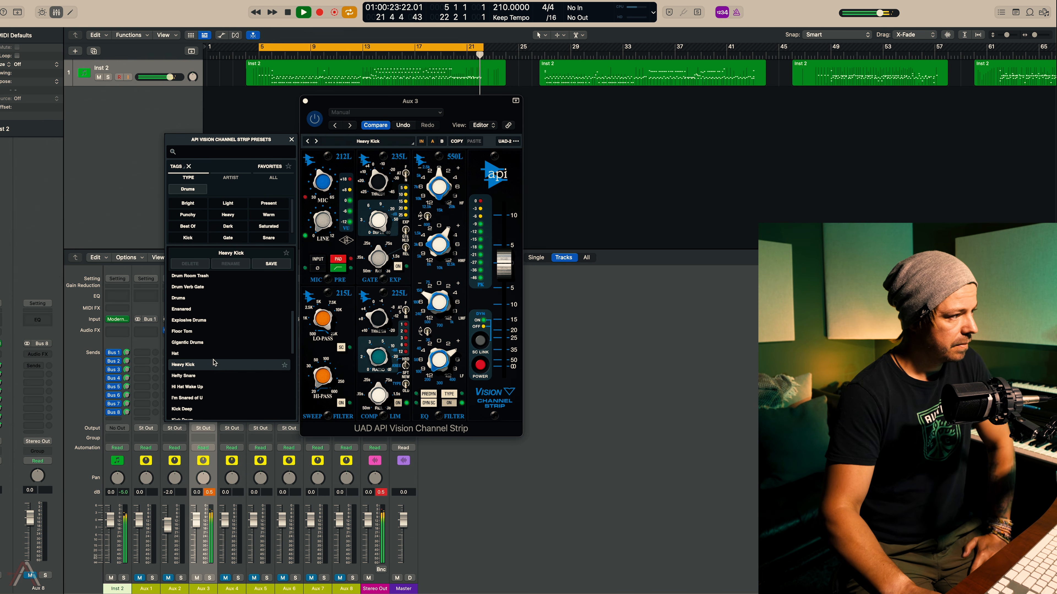
left_click(194, 377)
scroll(216, 368, "up", 5)
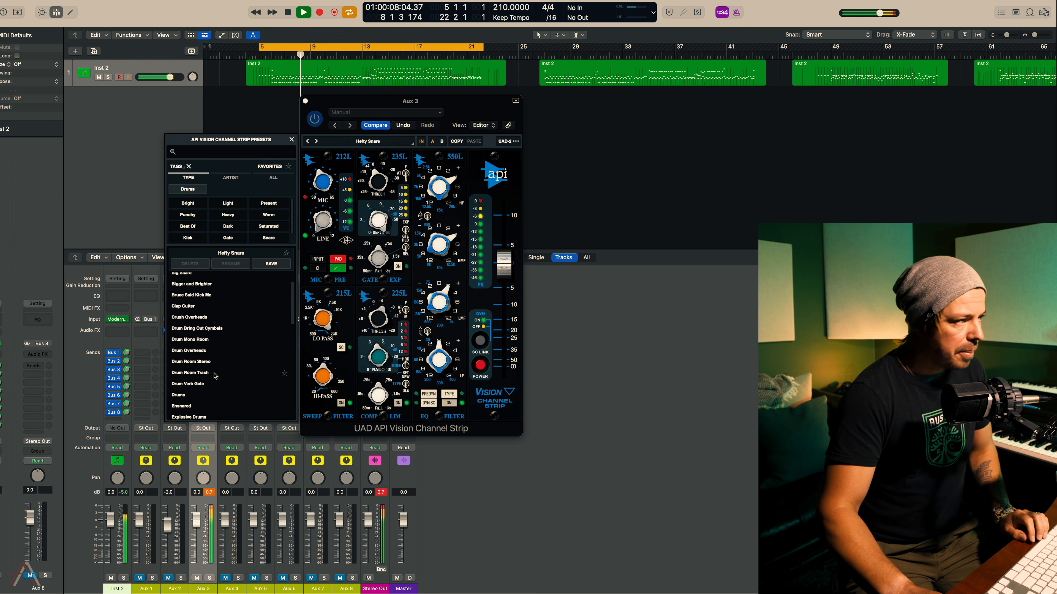
left_click(190, 290)
left_click(190, 304)
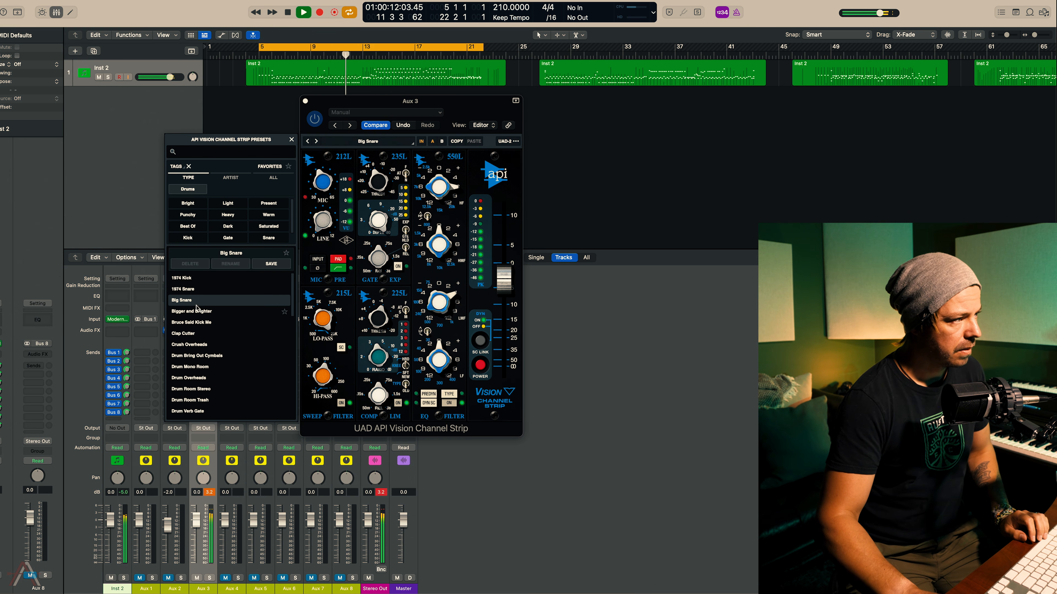
Load the 1974 Snare preset on Aux 3, lower the channel's volume to -4.6 dB, and close the plug-in window
left_click(195, 291)
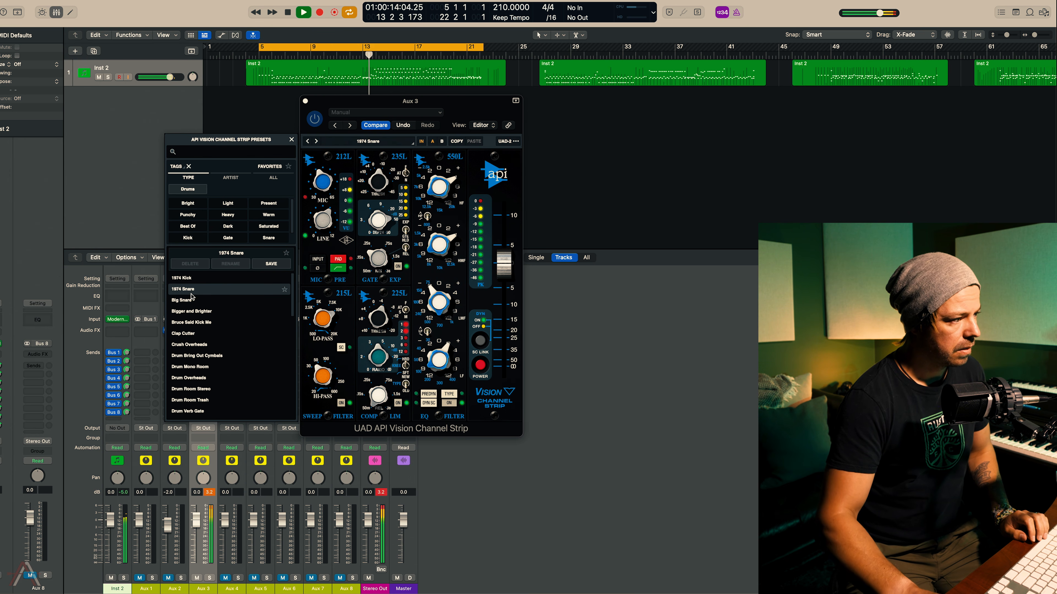
left_click_drag(196, 536, 200, 544)
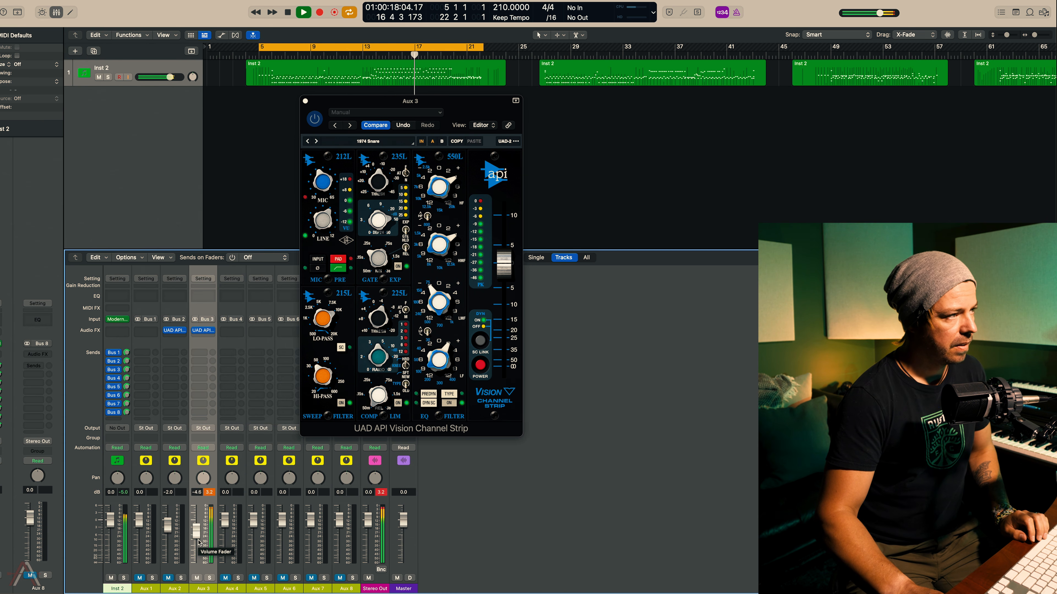
key("space")
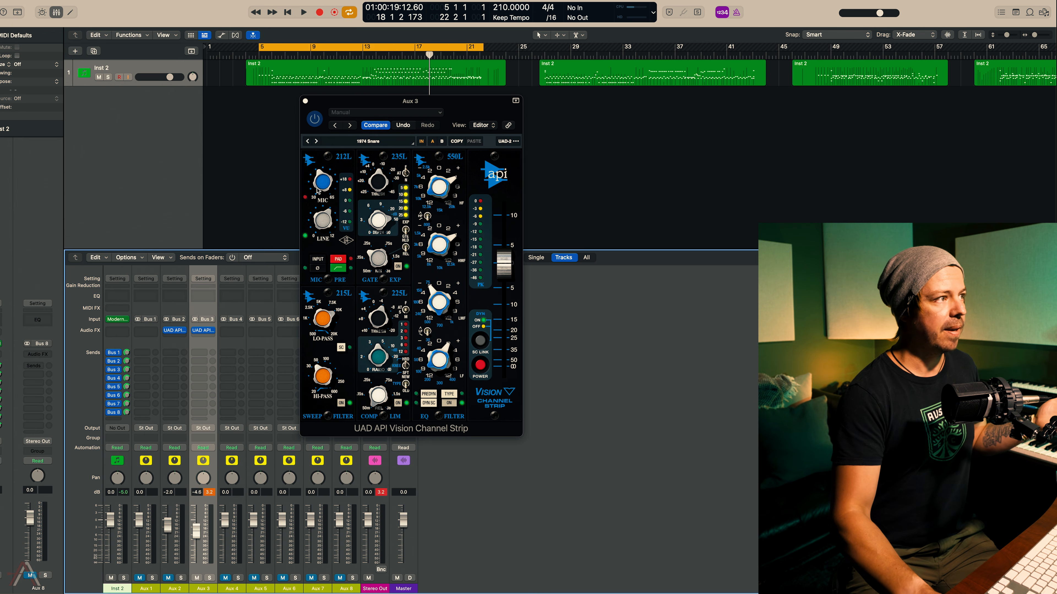
left_click(305, 101)
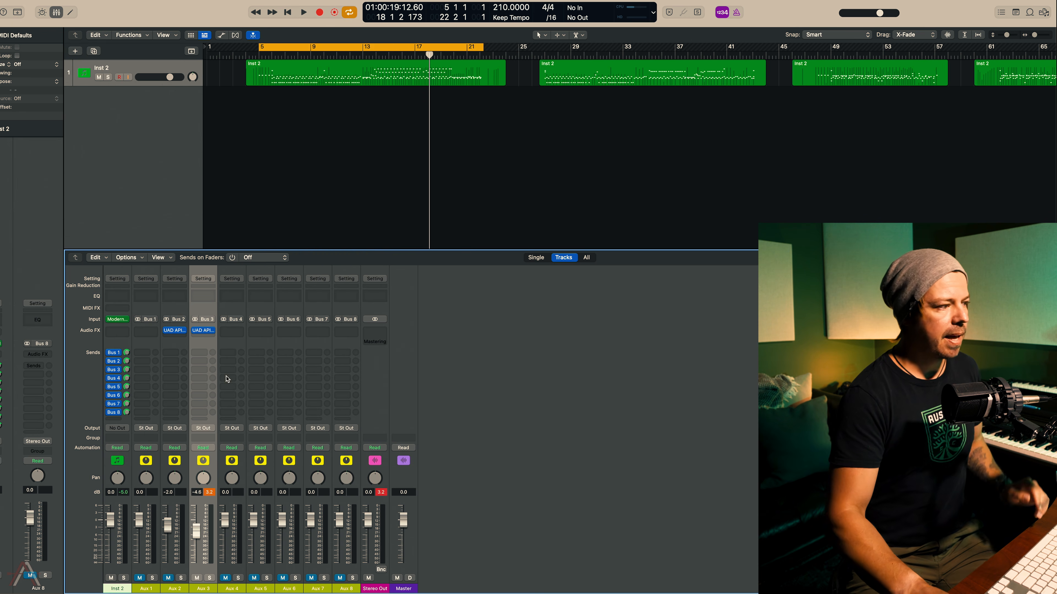
Clear the peak reading, mute Aux 3, and set the volume of Aux 4 to -1.5 dB
left_click(209, 492)
left_click(197, 579)
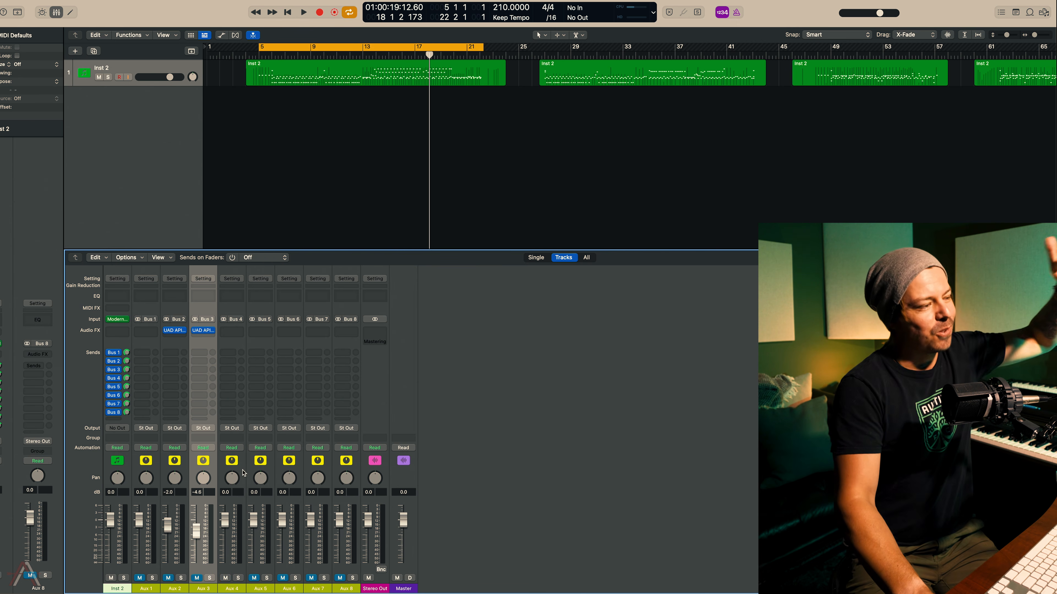
left_click(244, 481)
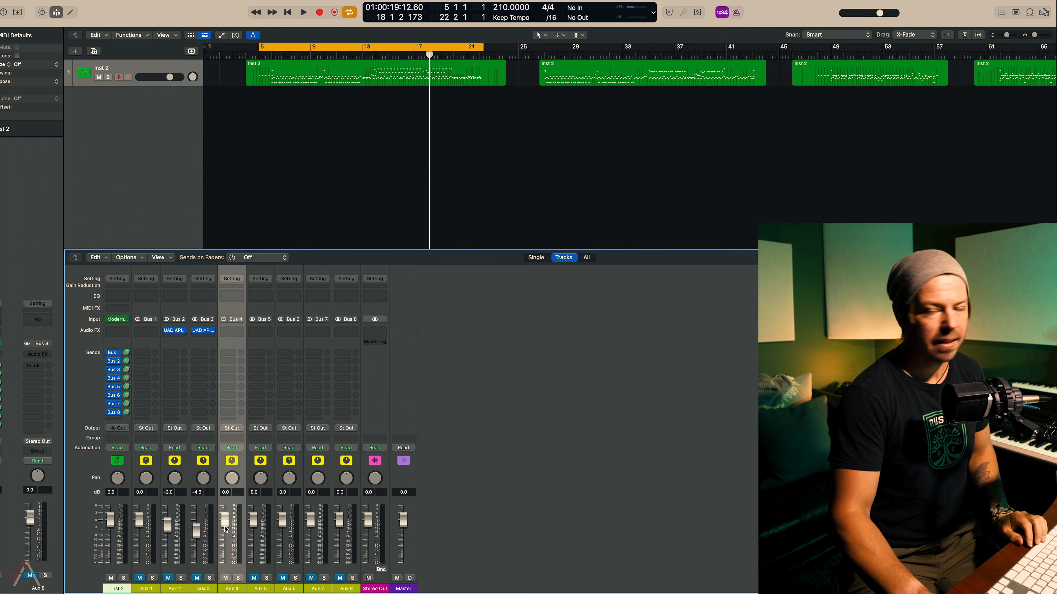
left_click_drag(225, 522, 227, 527)
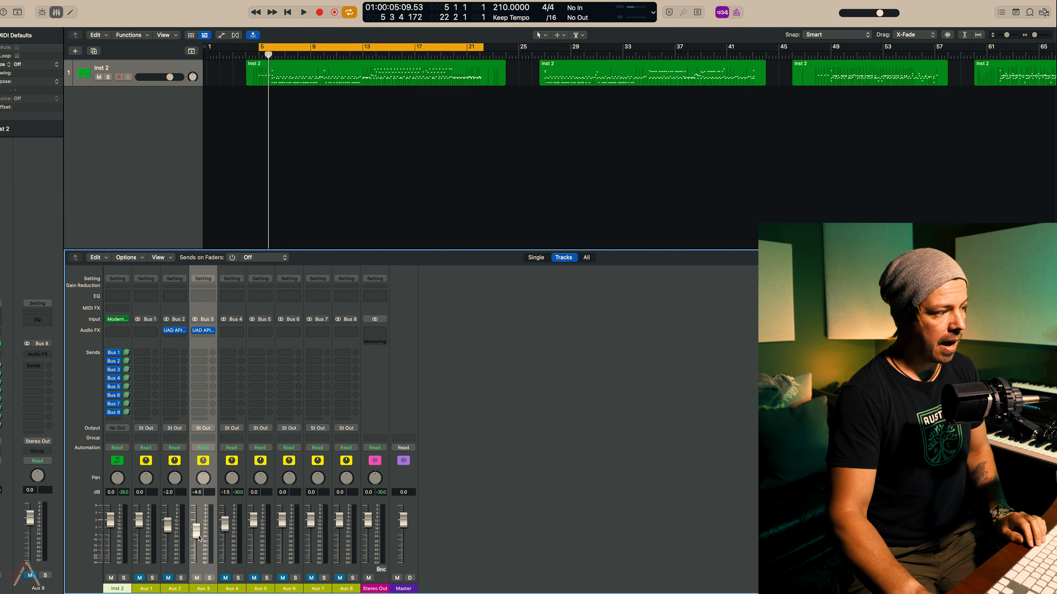
Raise Aux 3 to -1.5 dB and compare its sound during playback with the channel strip bypassed and enabled
left_click_drag(200, 538, 195, 523)
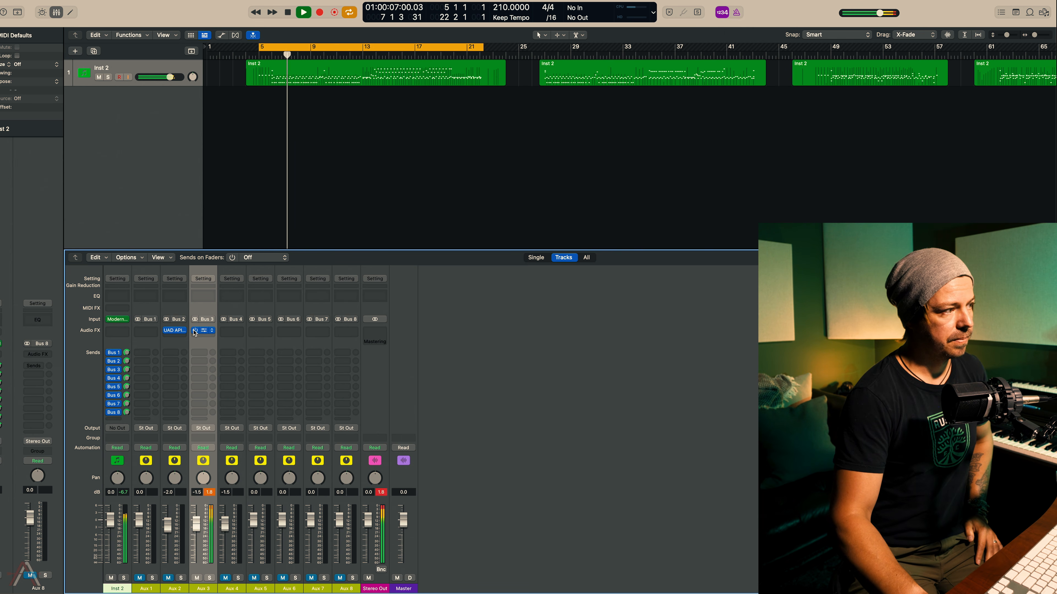
mouse_move(195, 333)
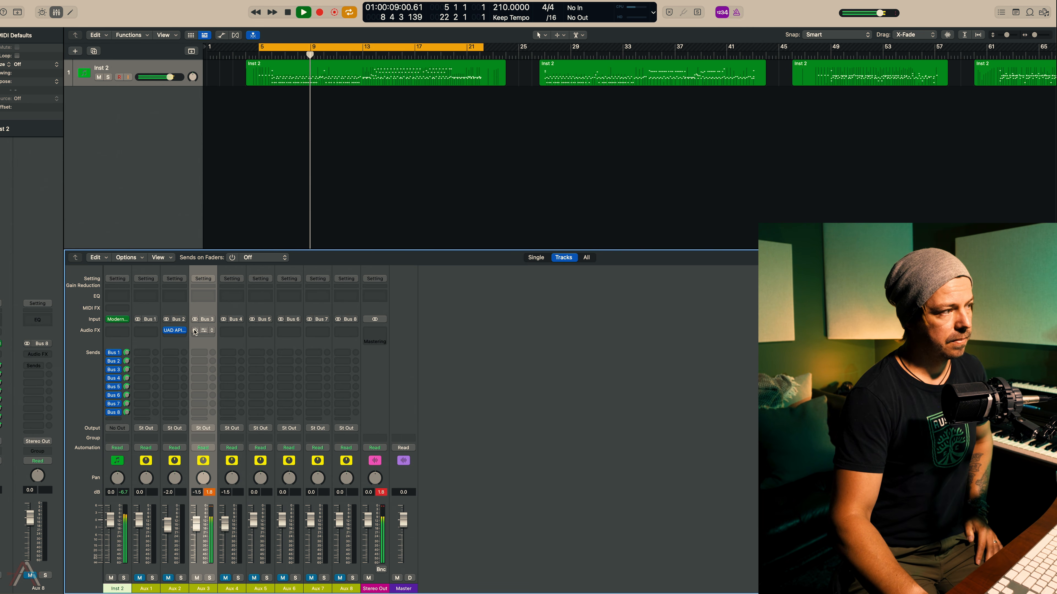
left_click(195, 331)
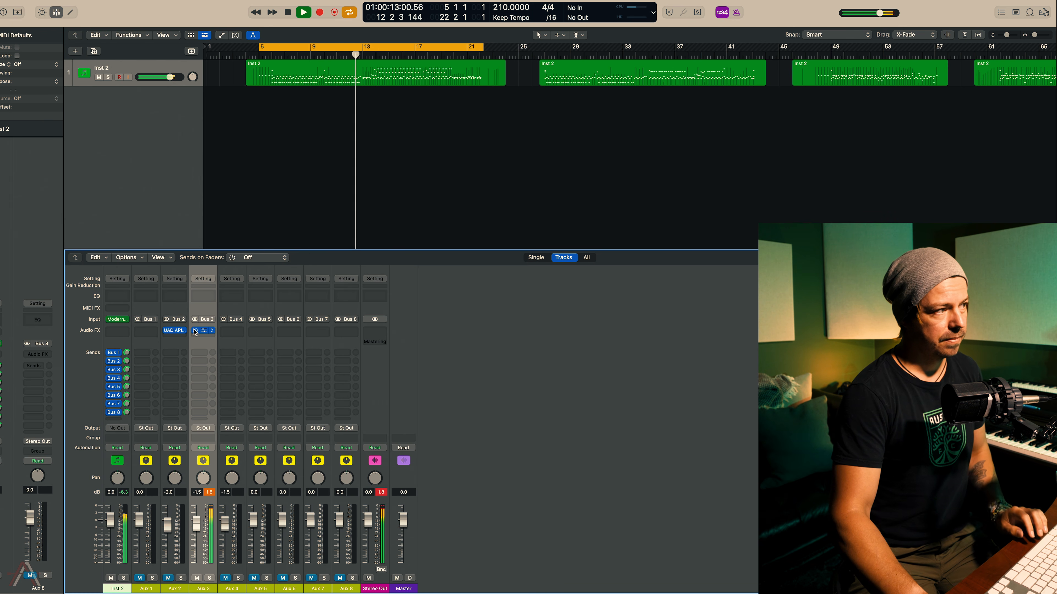
key("space")
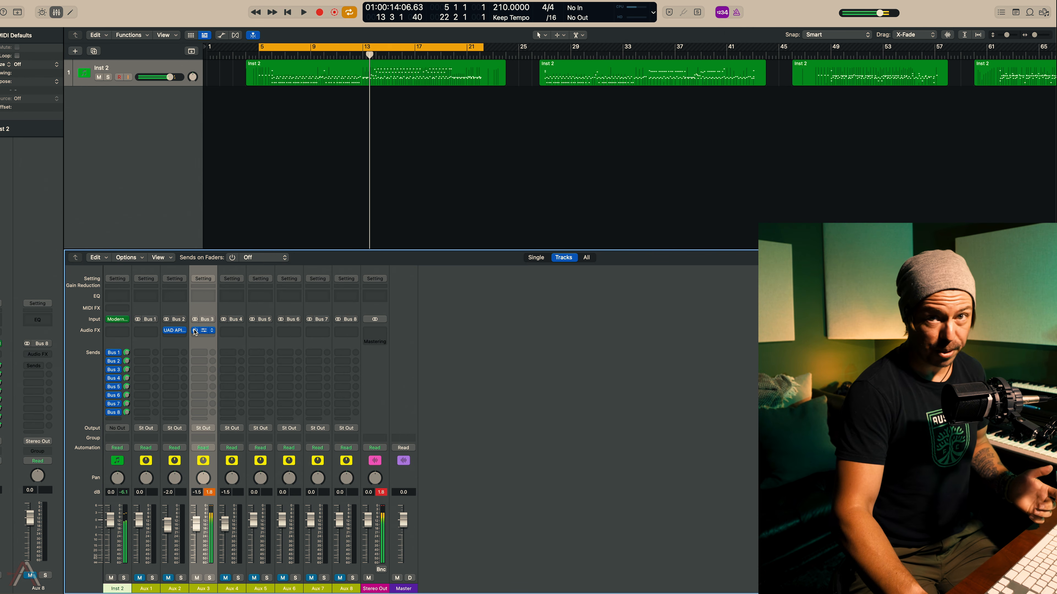
Lower Aux 3 to -3.1 dB and insert a stereo UAD Century Tube Channel Strip on Aux 4
left_click(226, 307)
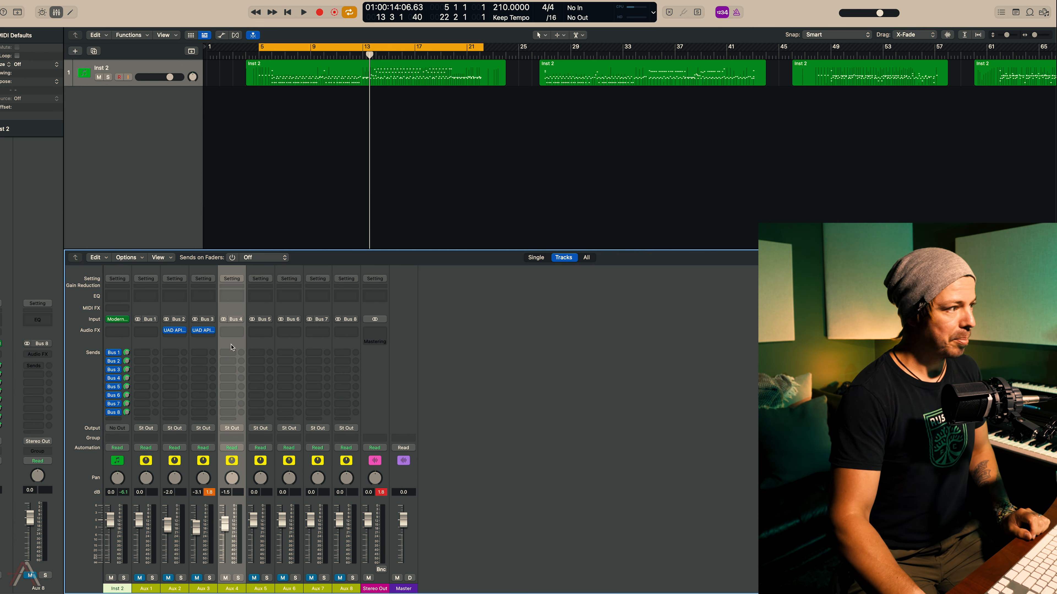
left_click(231, 333)
mouse_move(261, 434)
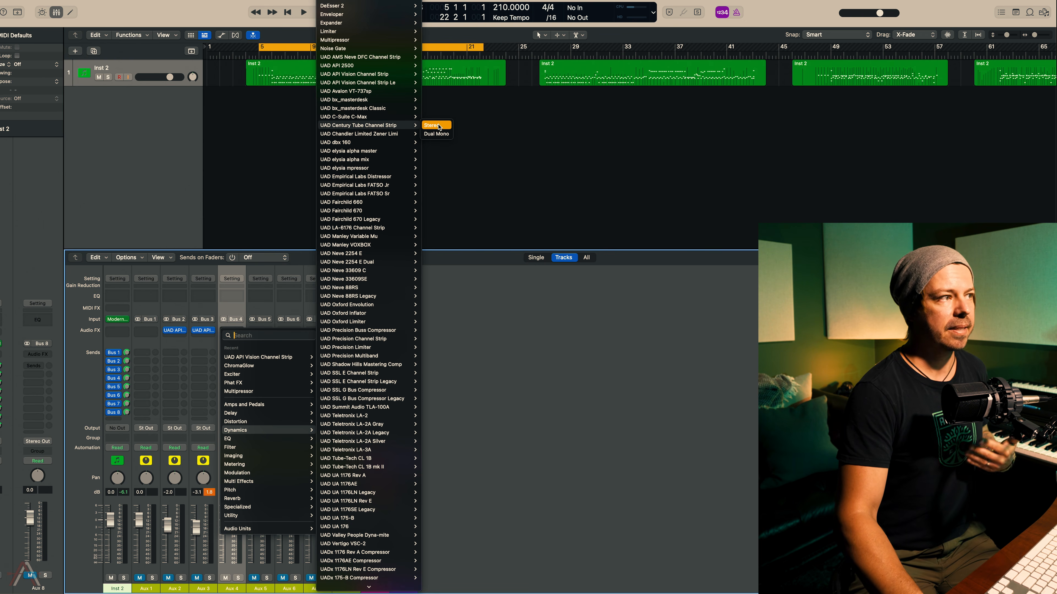
left_click(440, 127)
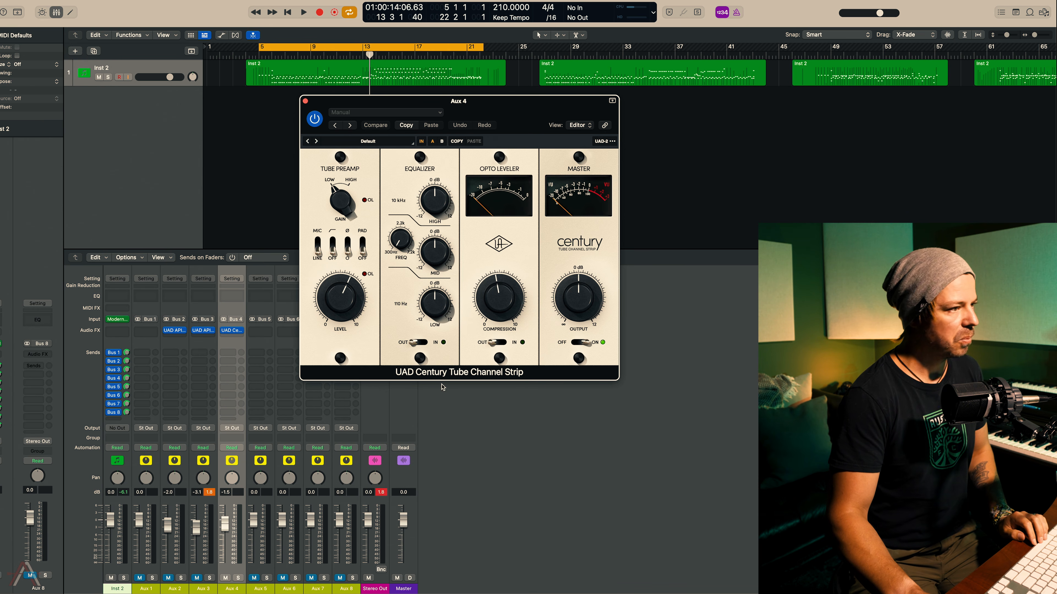
Start playback and filter the Century Tube Channel Strip presets on Aux 4 by the Drums type
key("space")
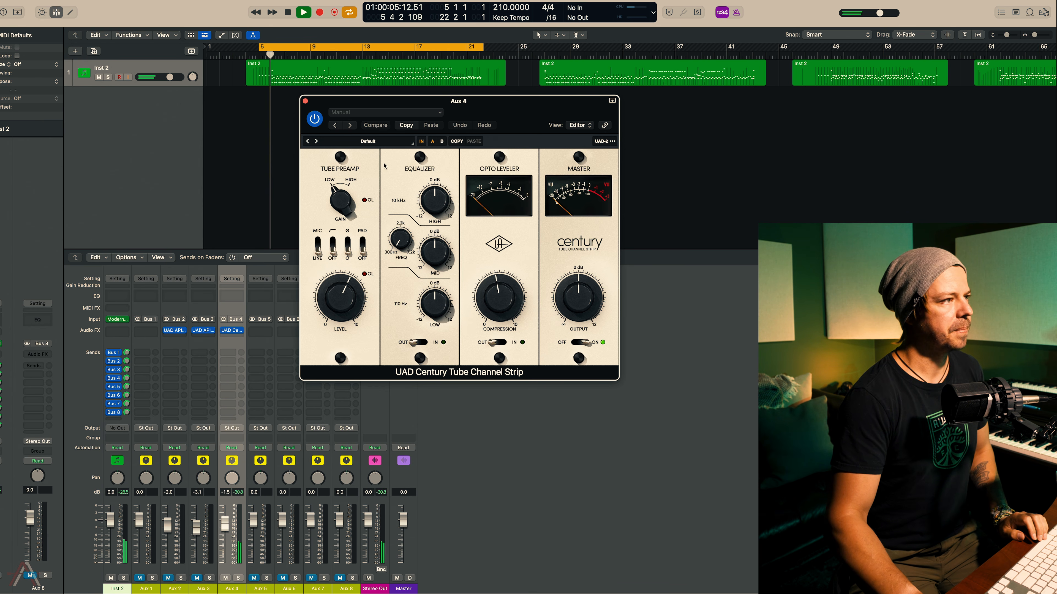
left_click(377, 143)
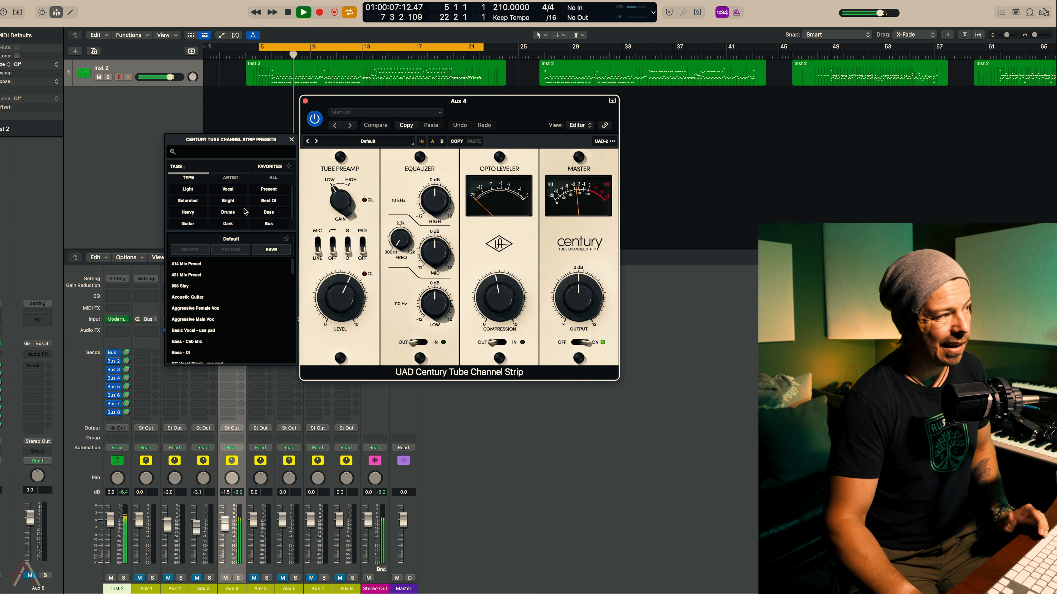
scroll(228, 210, "down", 1)
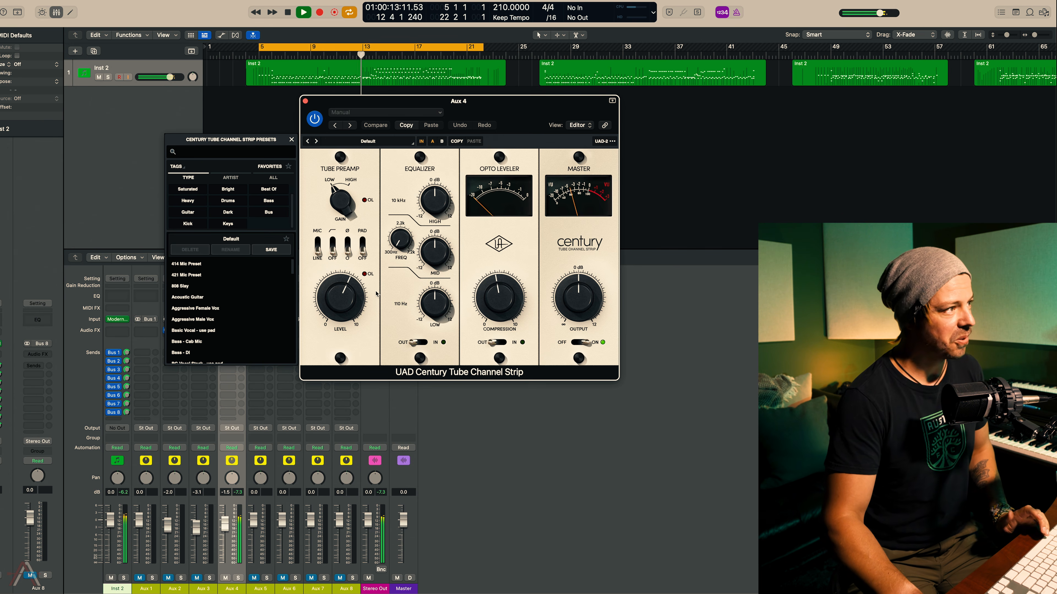
left_click(230, 201)
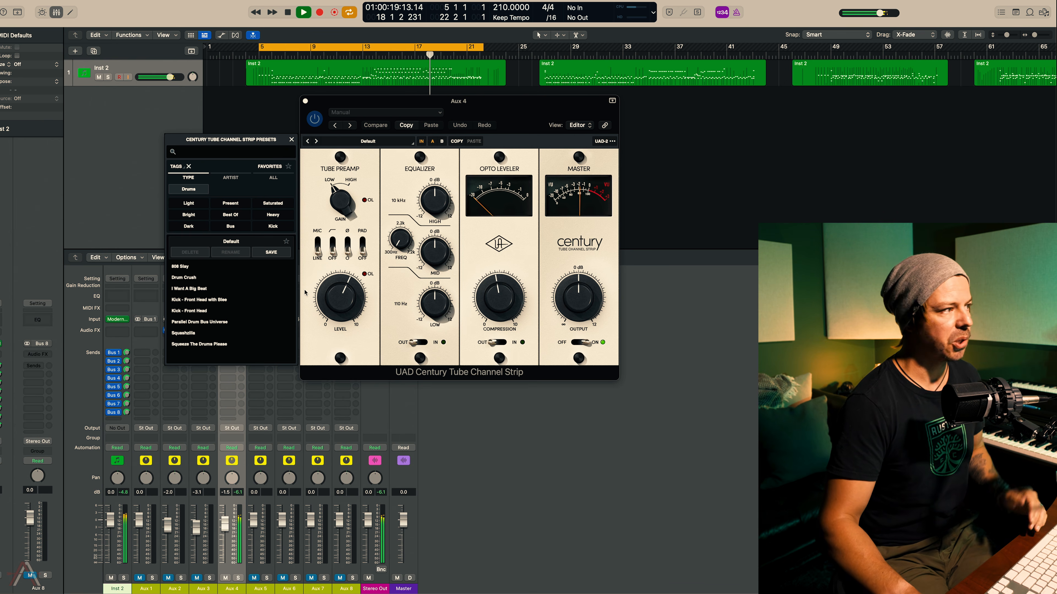
Audition the Century drum presets on Aux 4 from Drum Crush through Squeeze The Drums Please during playback
left_click(202, 279)
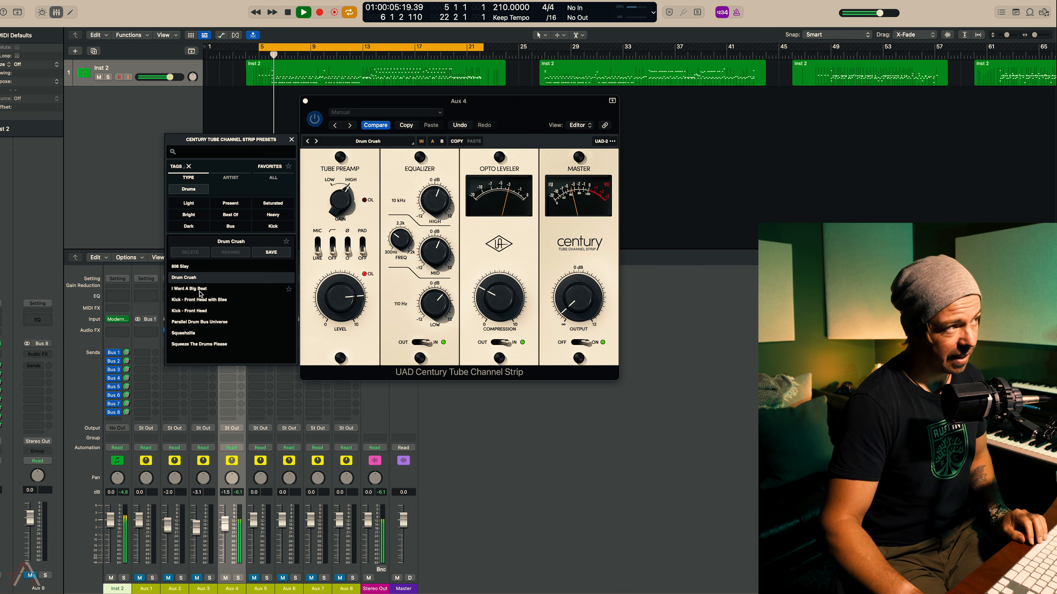
left_click(202, 292)
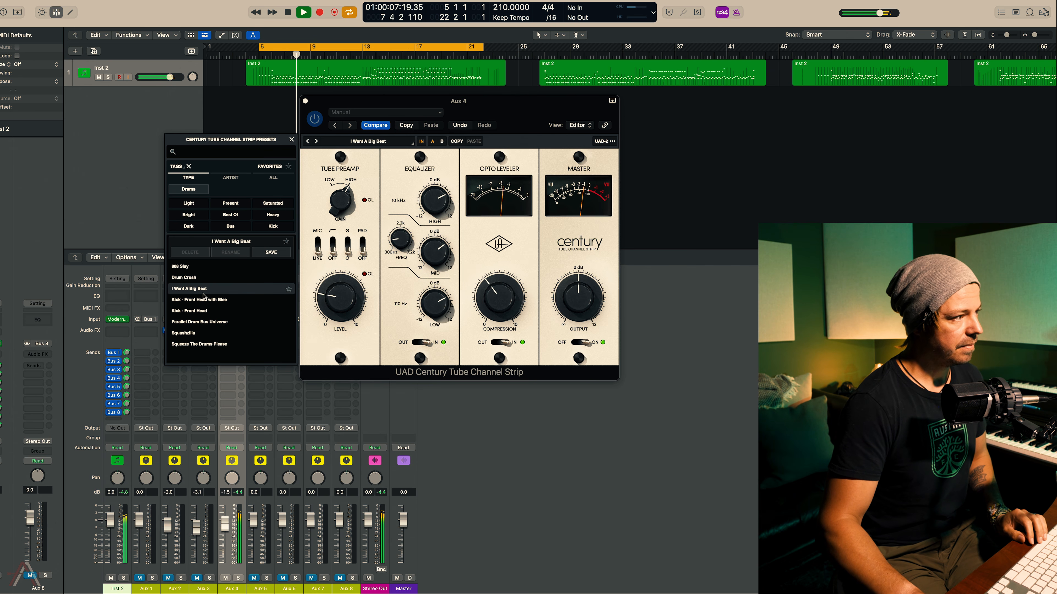
left_click(204, 302)
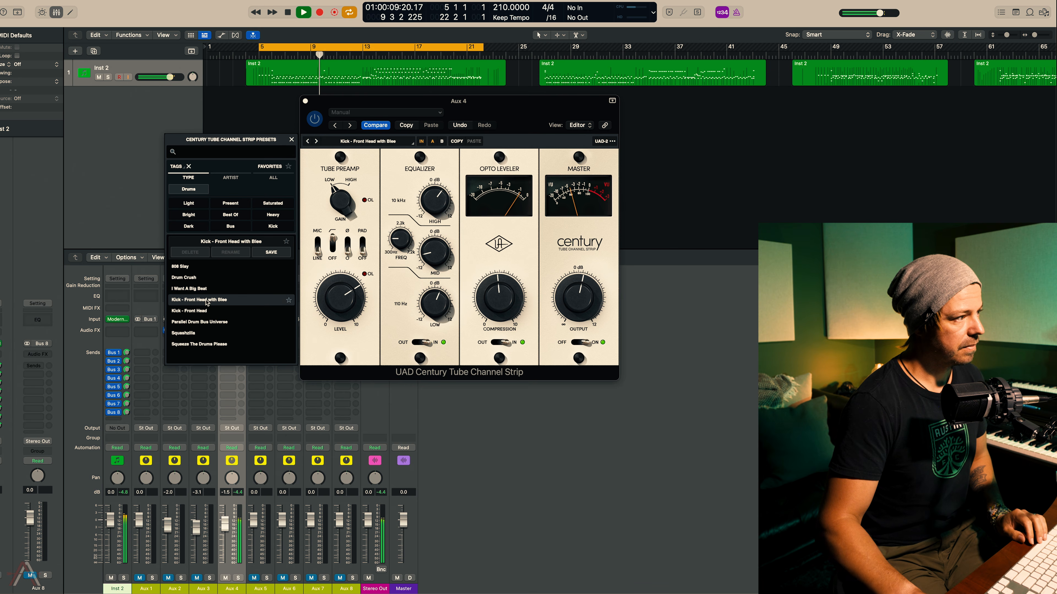
left_click(201, 312)
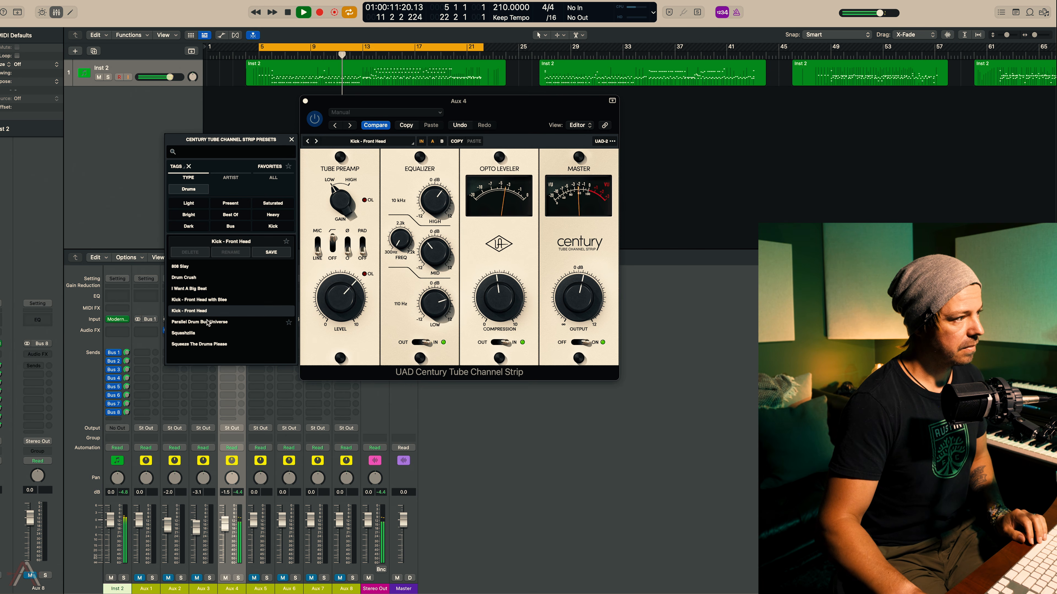
left_click(208, 323)
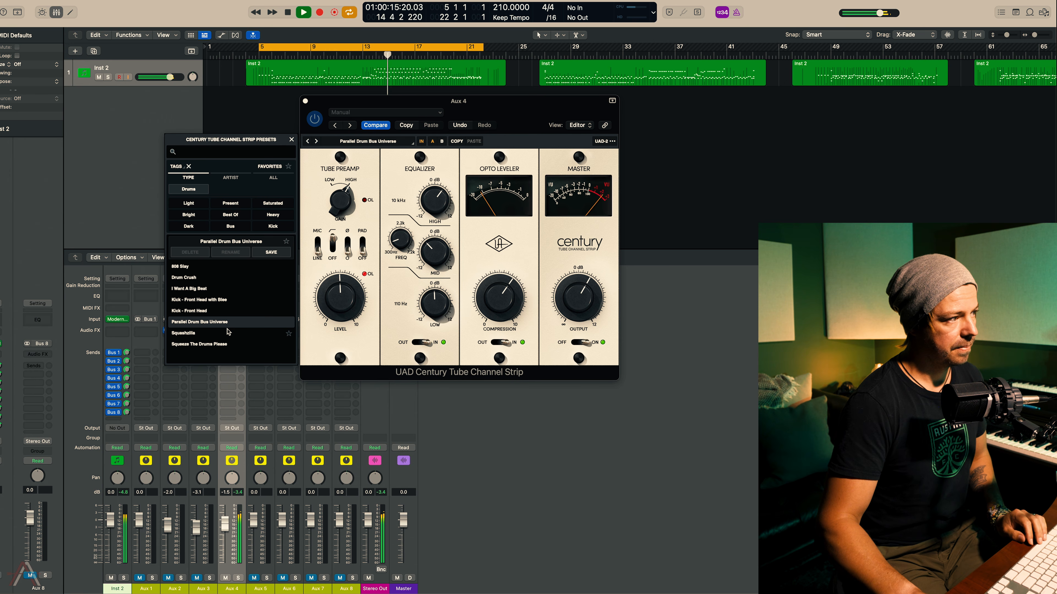
left_click(201, 334)
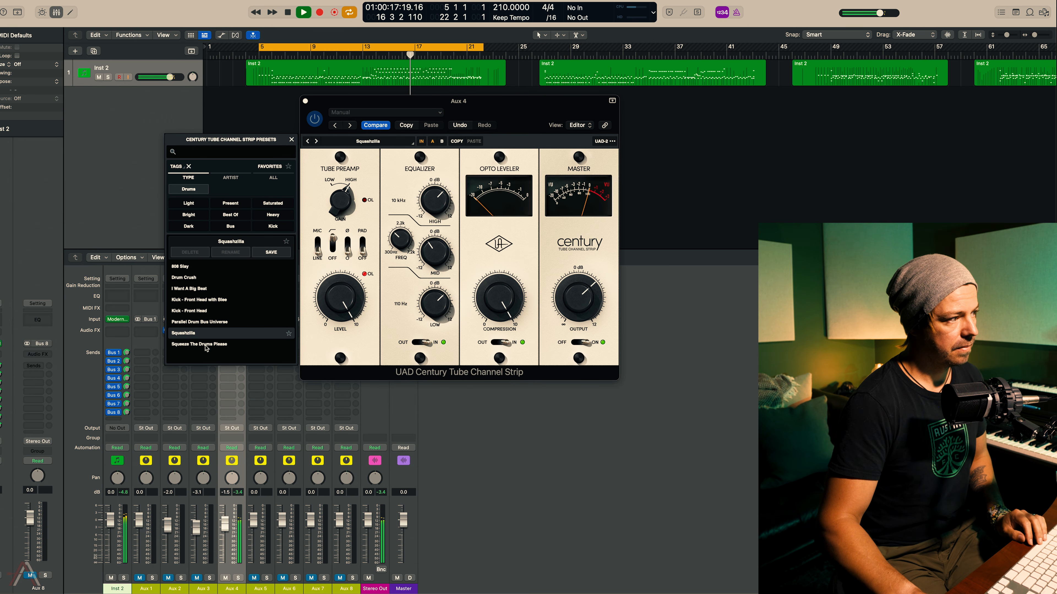
left_click(207, 346)
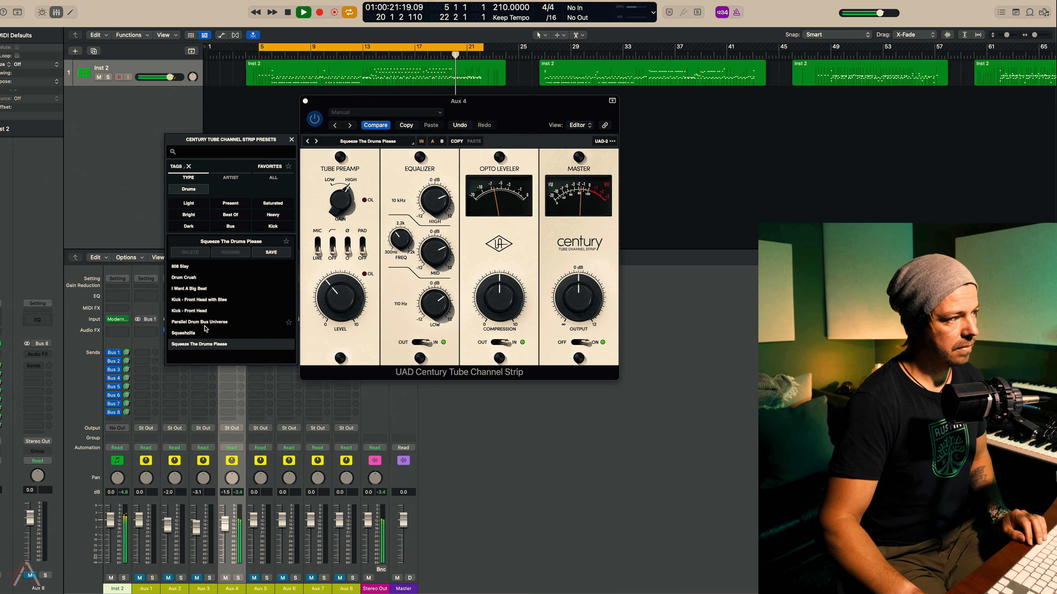
Load the Parallel Drum Bus Universe preset on Aux 4, close the plug-in window, and mute the channel with its volume at -5.2 dB
left_click(207, 325)
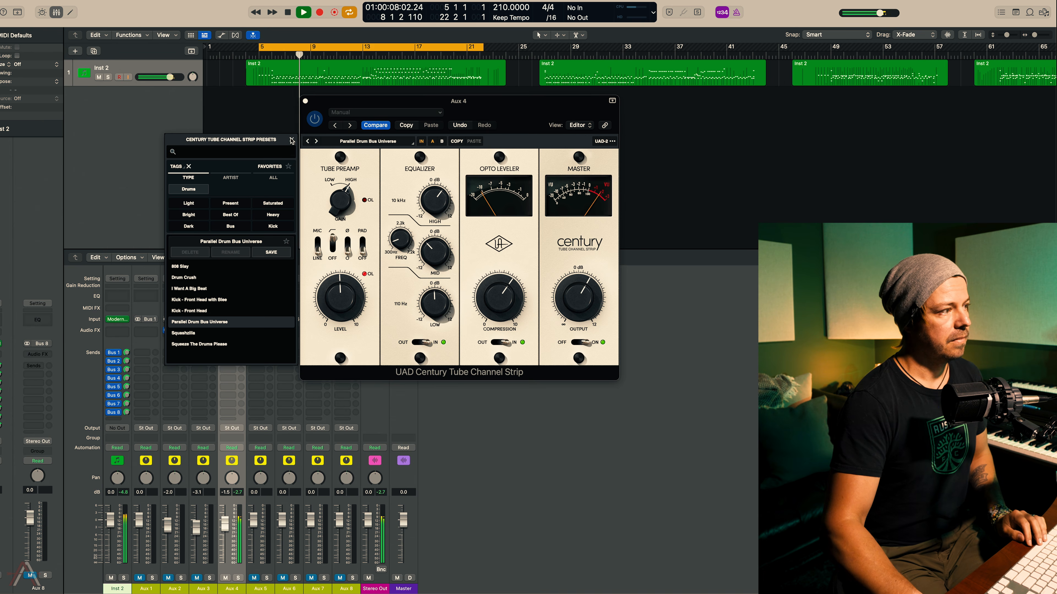
left_click(291, 140)
key("space")
left_click(306, 102)
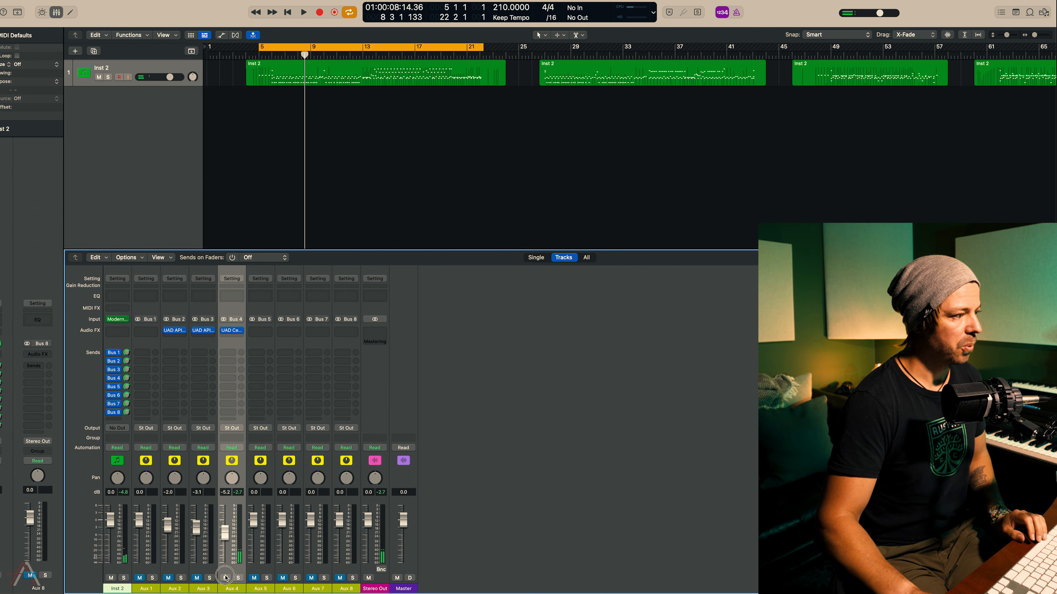
Insert a stereo UAD Fairchild 670 on Aux 5 during playback and filter its presets by the Drums type
left_click(269, 471)
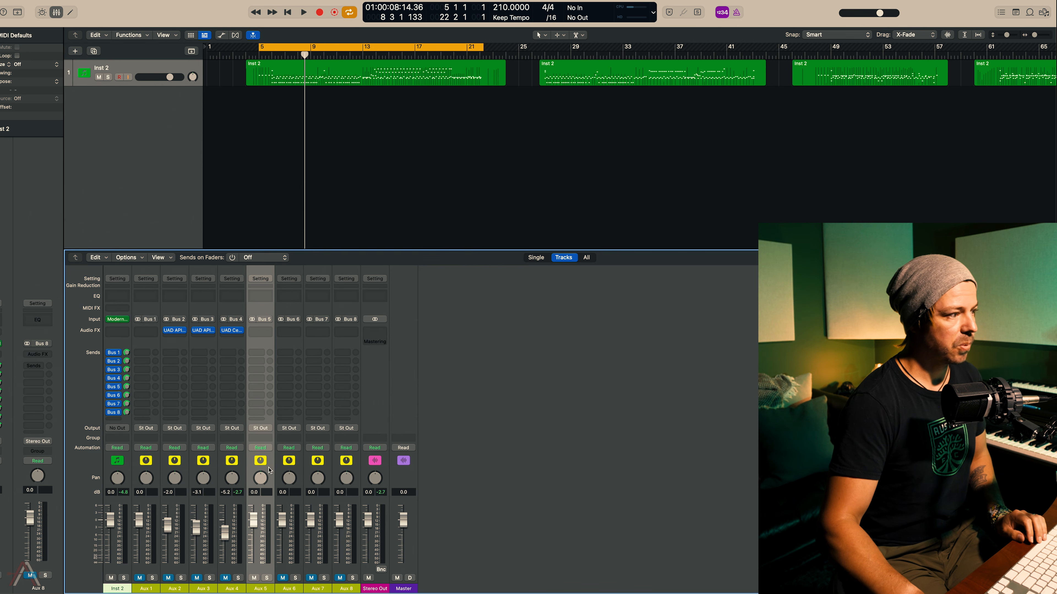
key("space")
left_click(267, 332)
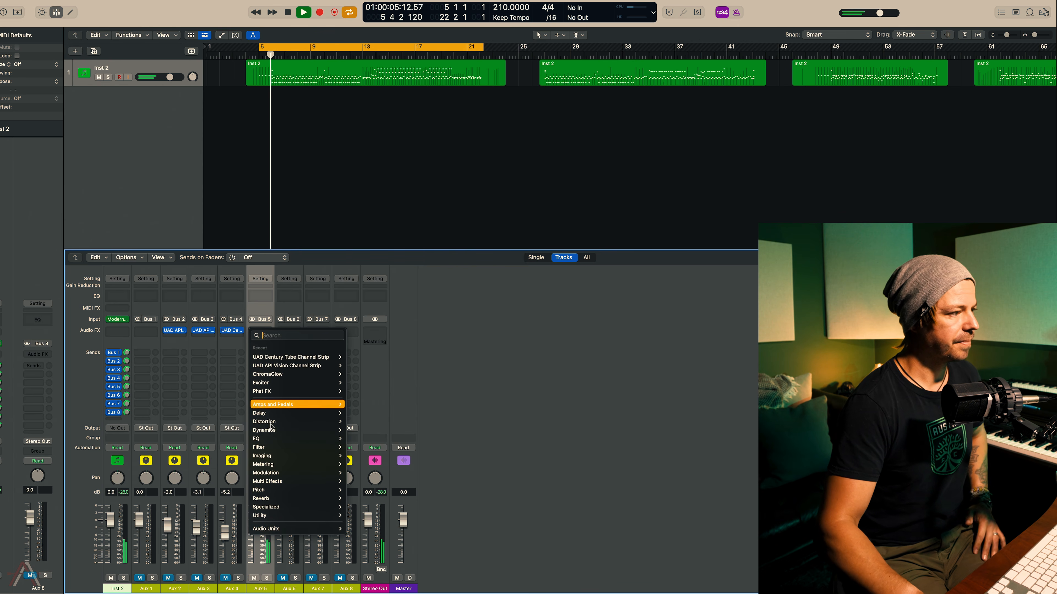
mouse_move(286, 429)
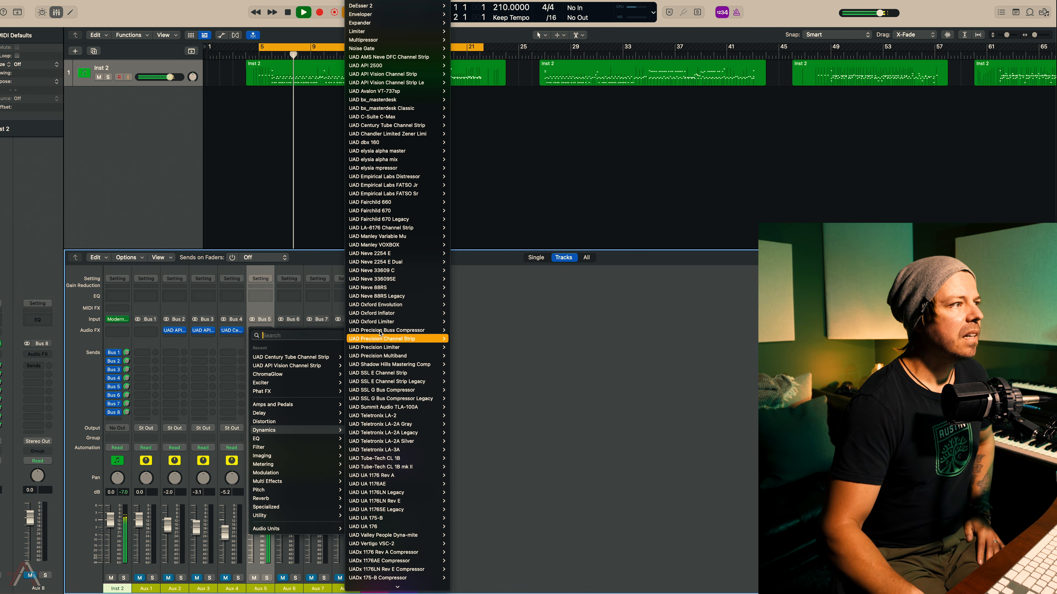
mouse_move(382, 272)
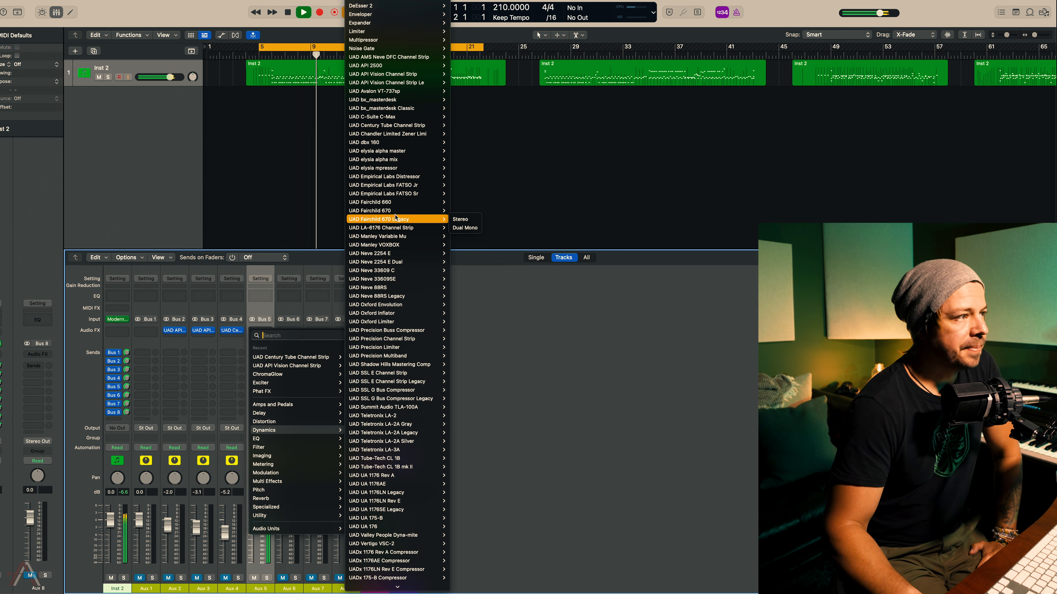
mouse_move(410, 212)
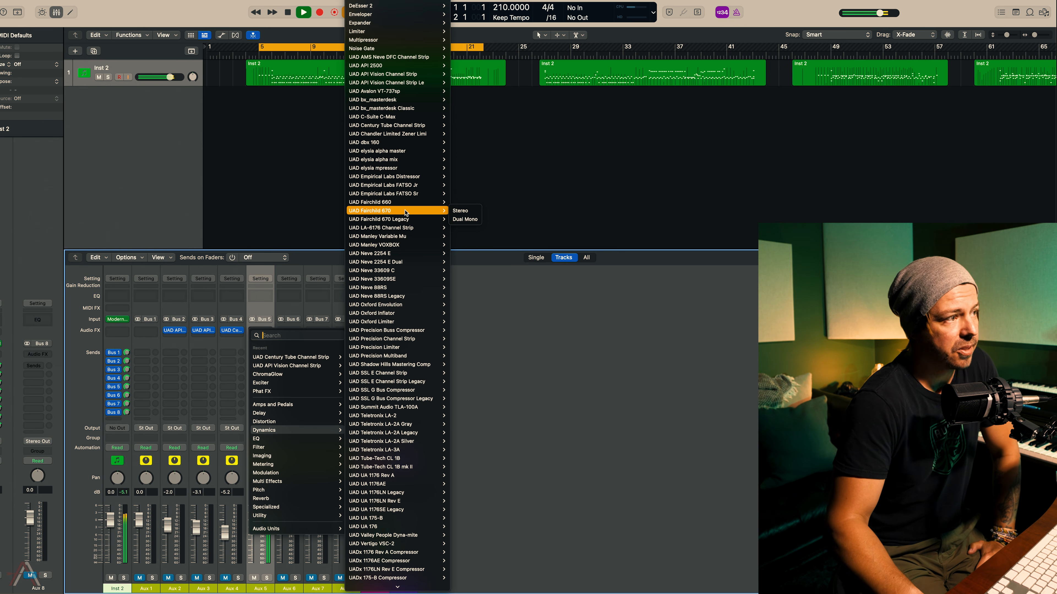
left_click(458, 212)
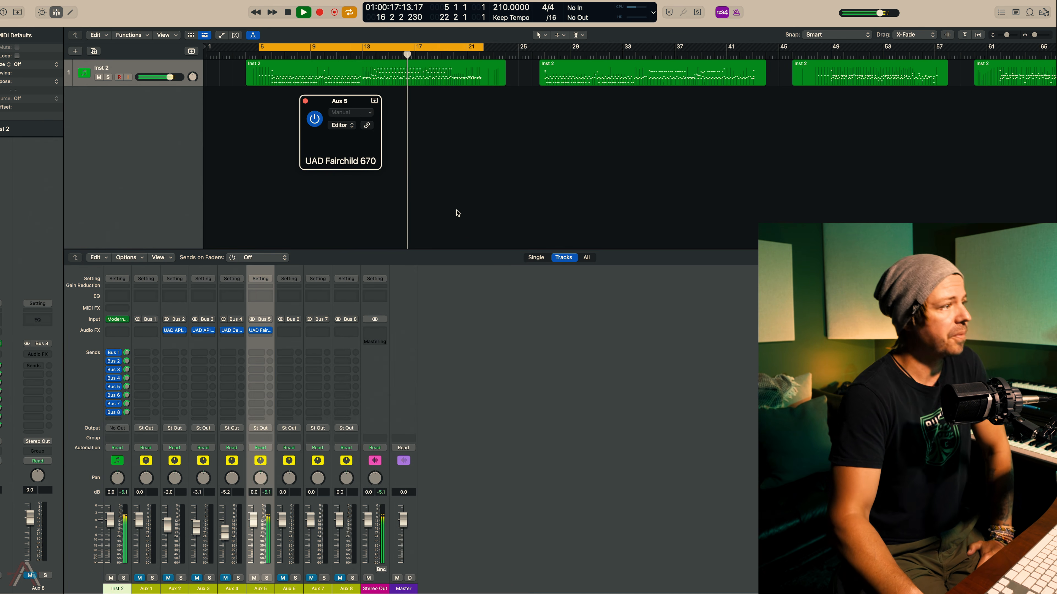
left_click(375, 142)
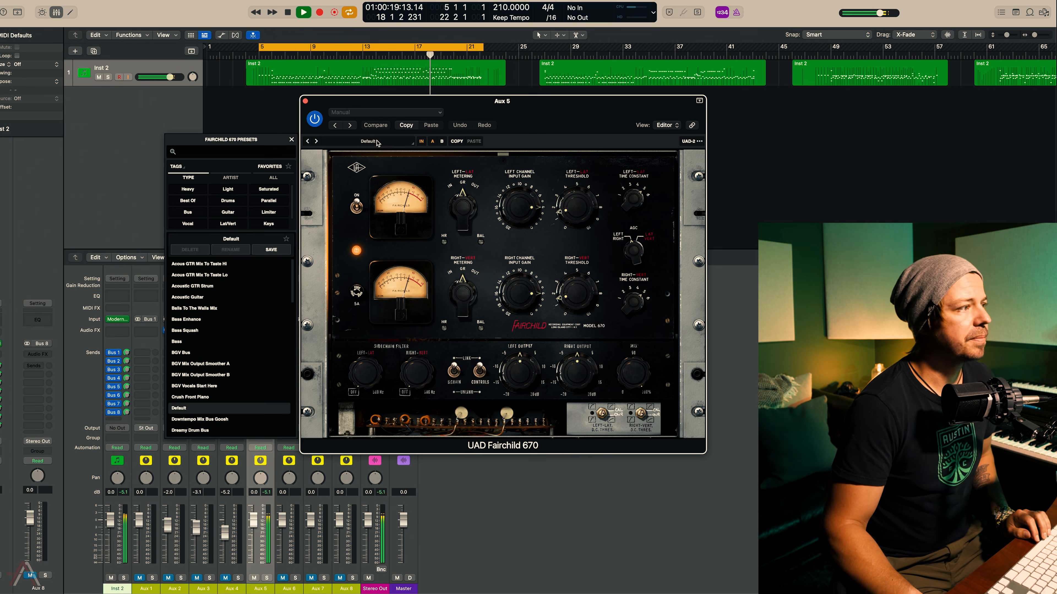
left_click(228, 200)
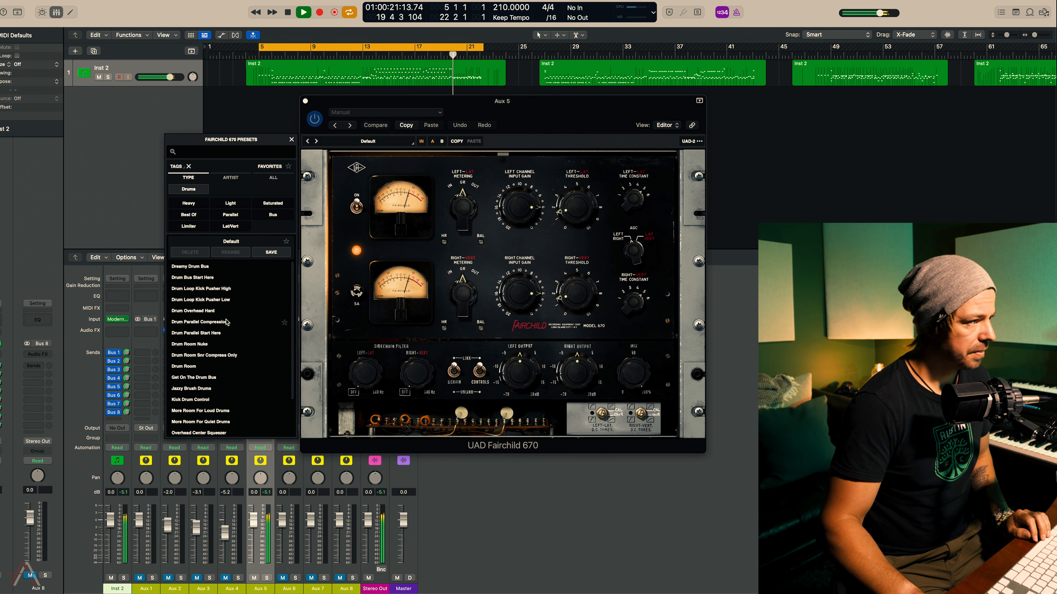
Audition the Fairchild 670 presets on Aux 5 from Drum Overhead Hard through Get On The Drum Bus during playback
left_click(205, 311)
left_click(212, 323)
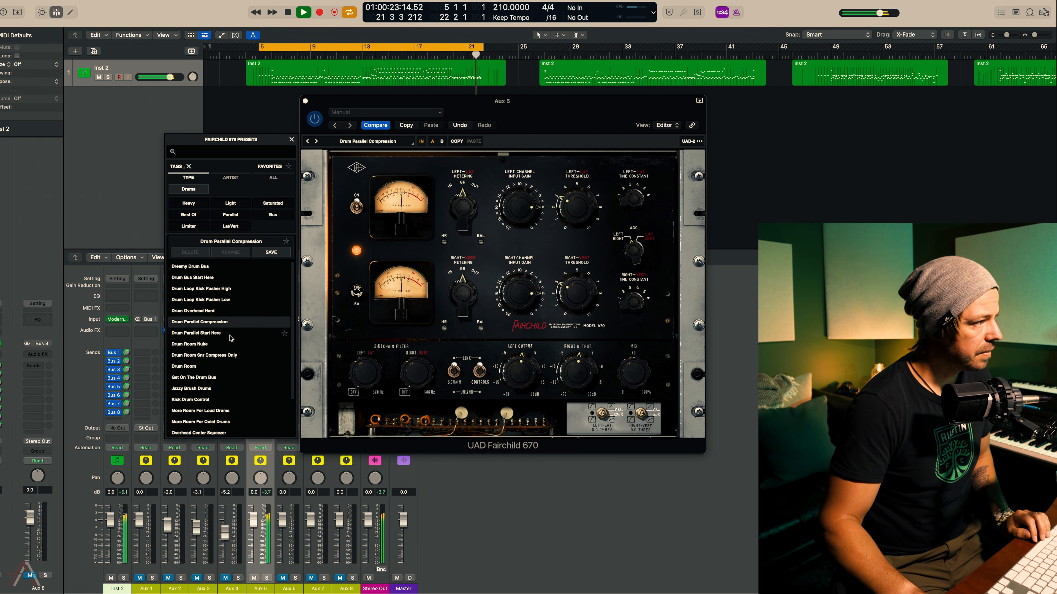
left_click(210, 334)
left_click(221, 345)
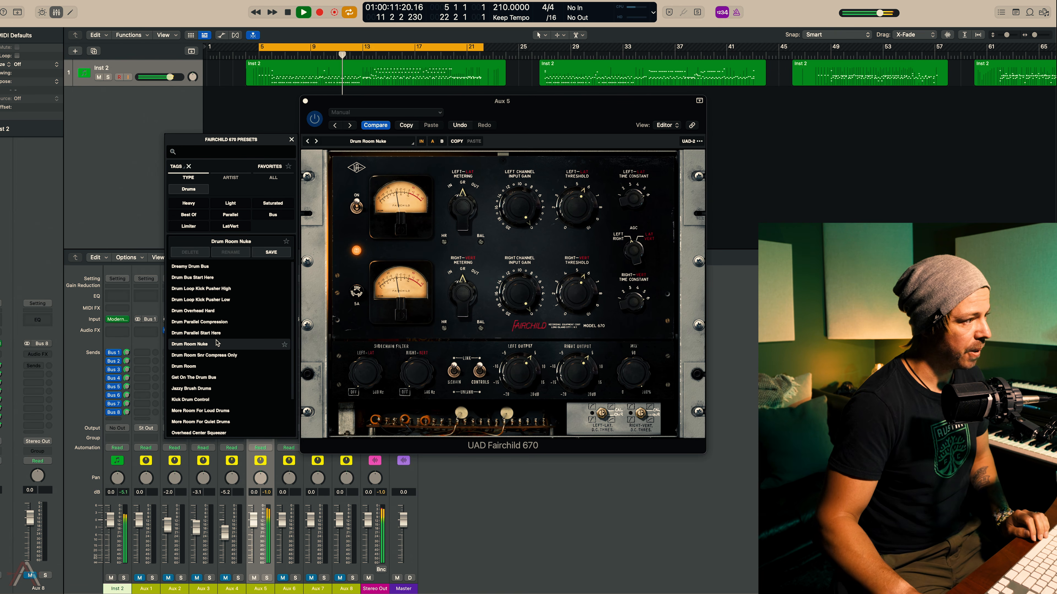
left_click(208, 357)
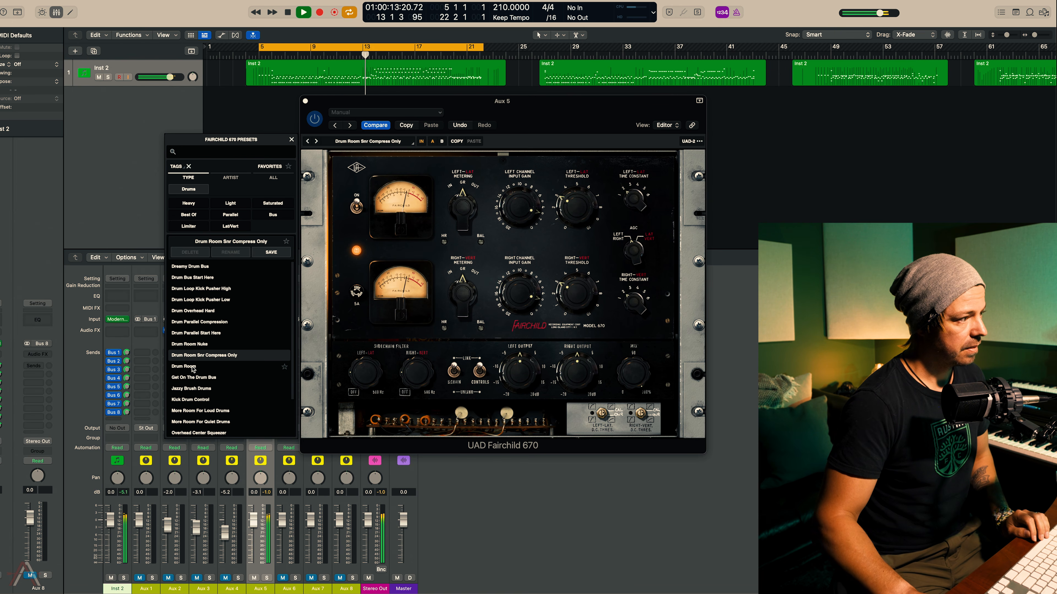
left_click(194, 368)
left_click(207, 379)
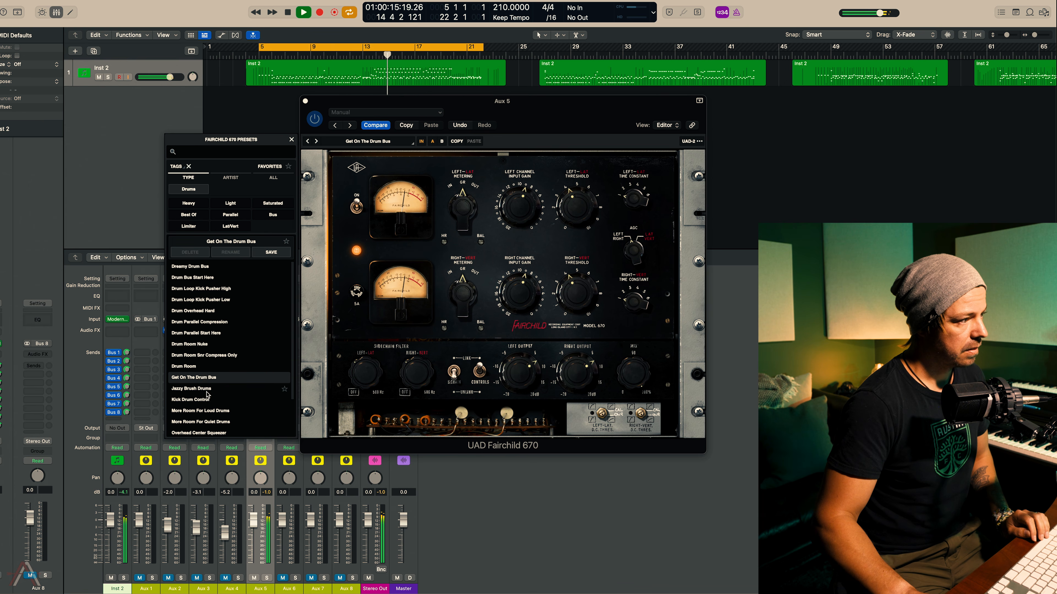
Load the Kick Drum Control preset on Aux 5, close the plug-in window, and mute the channel with its volume at -3.7 dB
left_click(203, 405)
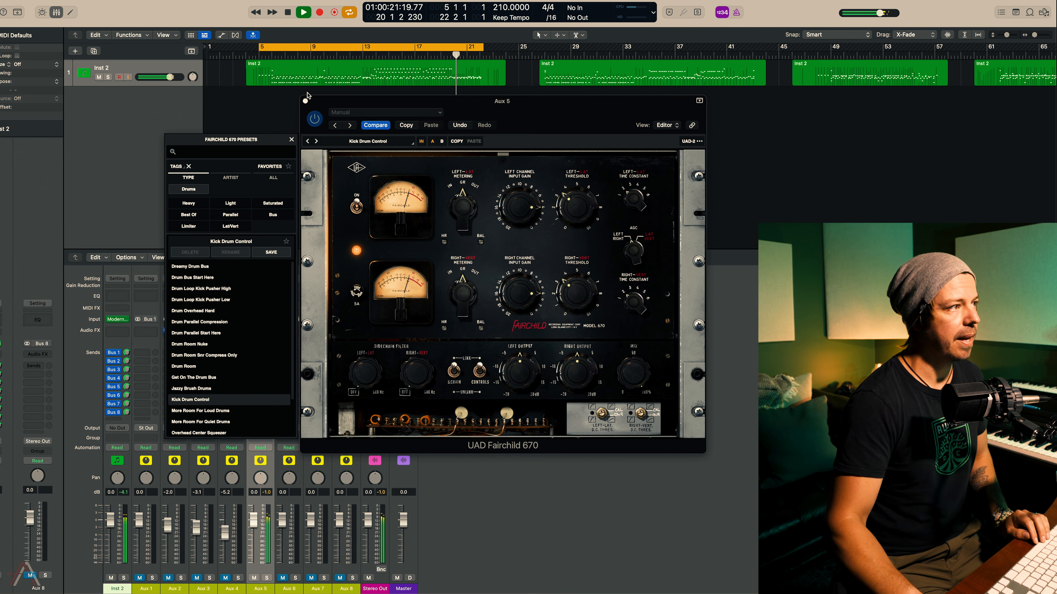
left_click(306, 102)
key("space")
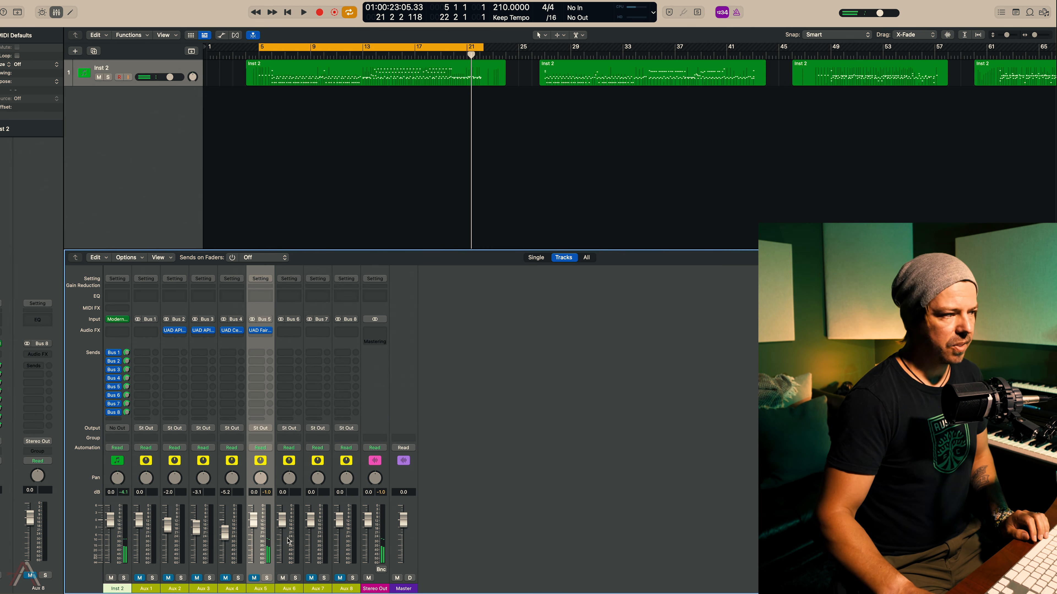
left_click(297, 475)
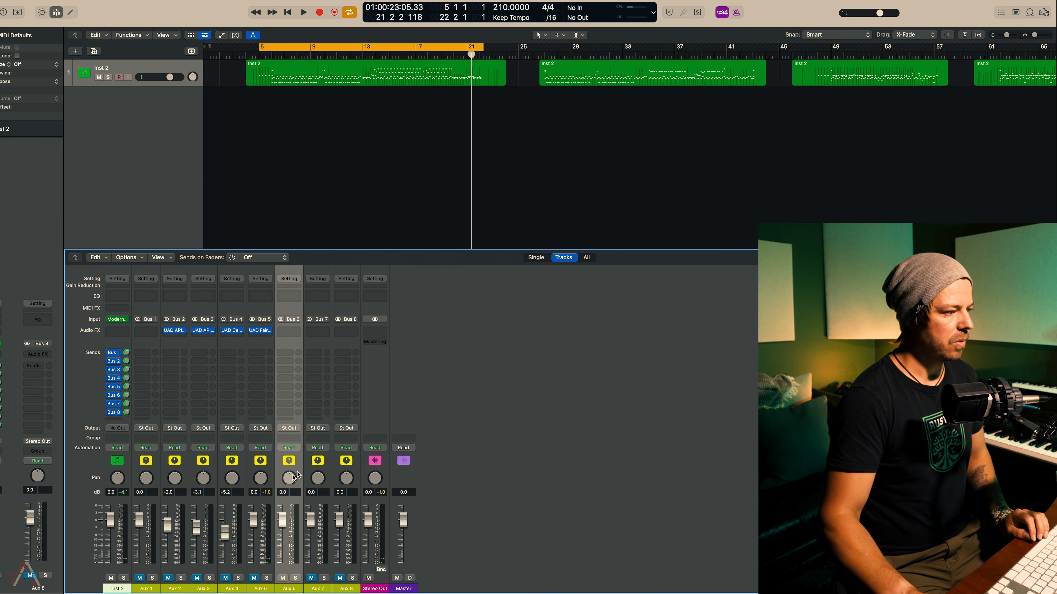
left_click_drag(255, 526, 257, 543)
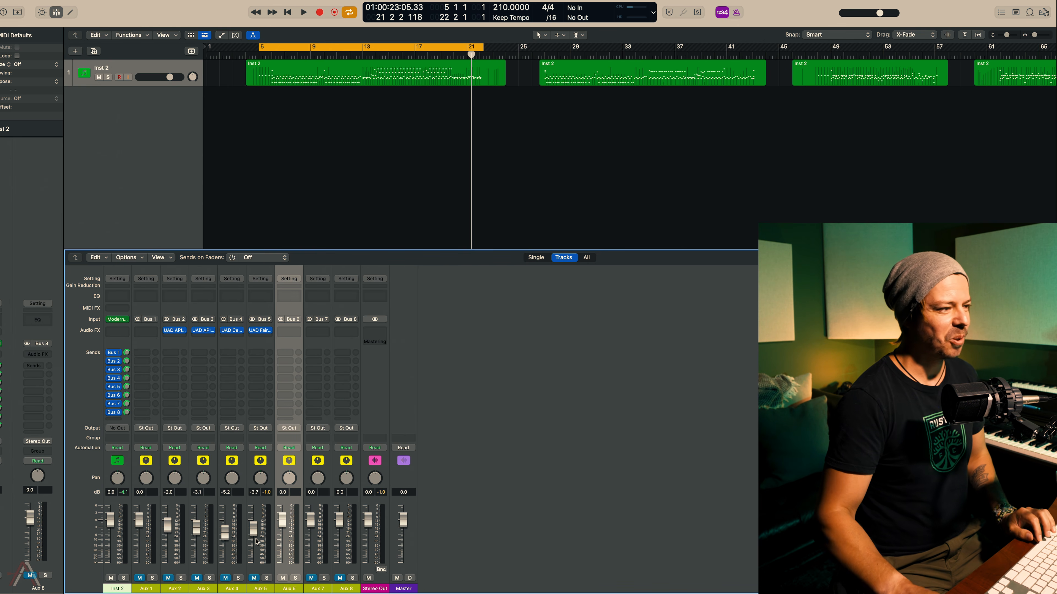
Insert a UAD Neve 33609 C on Aux 6 and filter its presets by the Drums type during playback
left_click(300, 331)
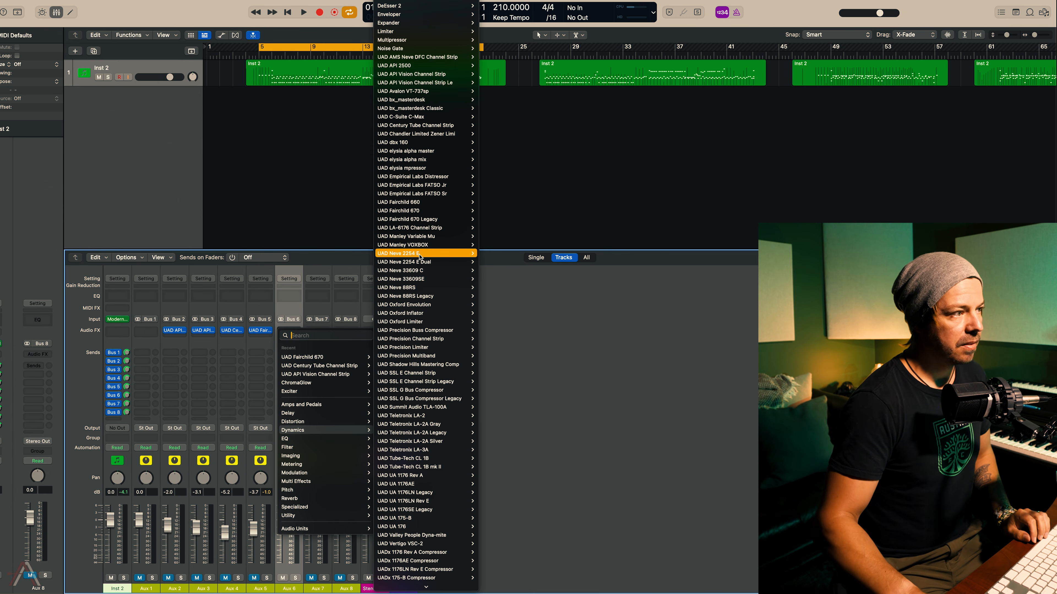
mouse_move(433, 271)
left_click(489, 271)
key("space")
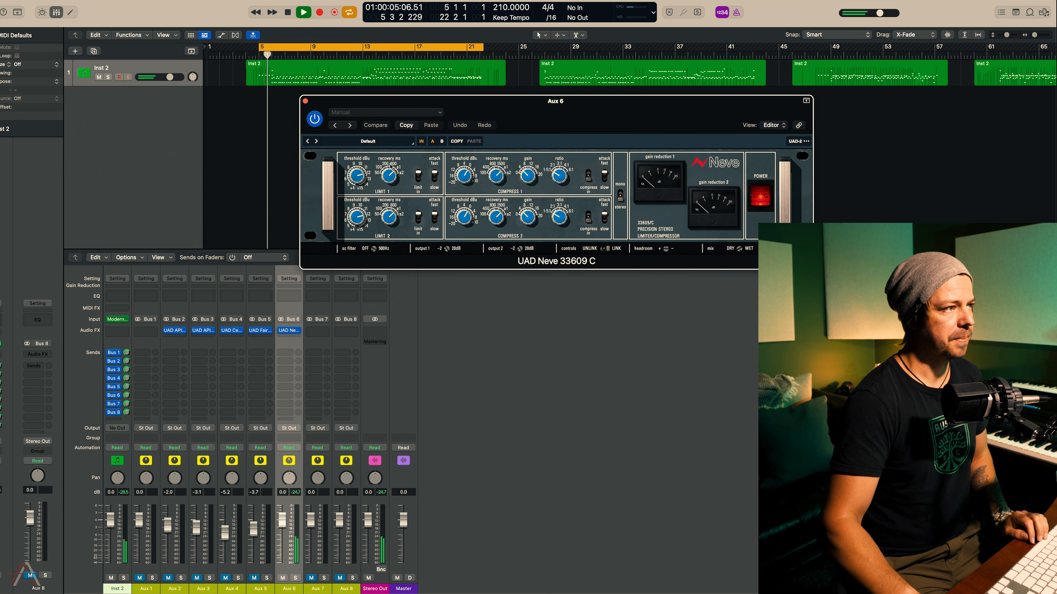
left_click(367, 141)
left_click(196, 213)
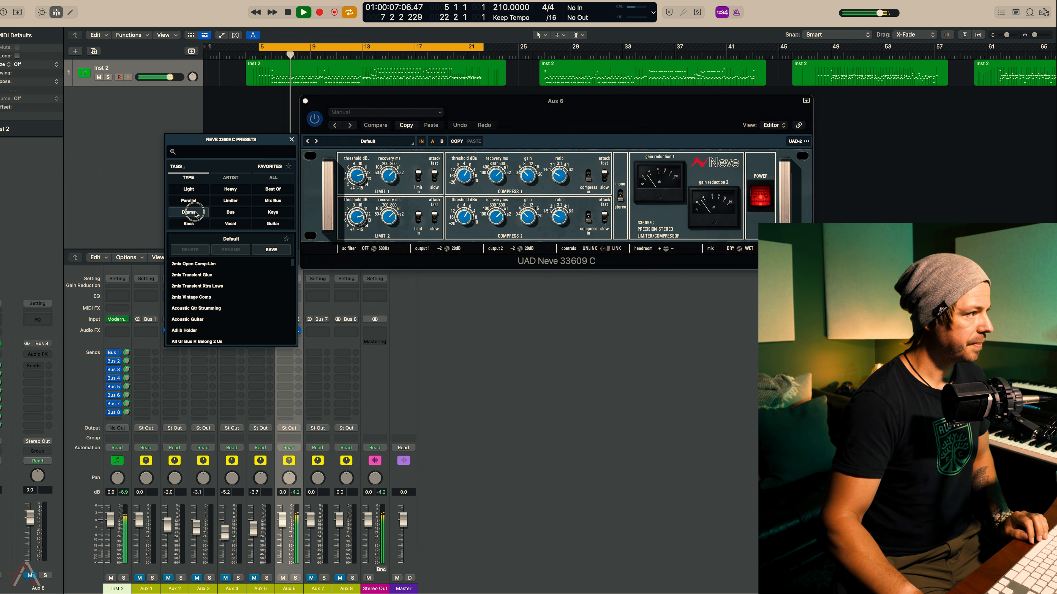
Audition the Neve 33609 C drum presets on Aux 6 from Drum Bus Comp A through Drum Parallel II during playback
left_click(216, 266)
left_click(224, 278)
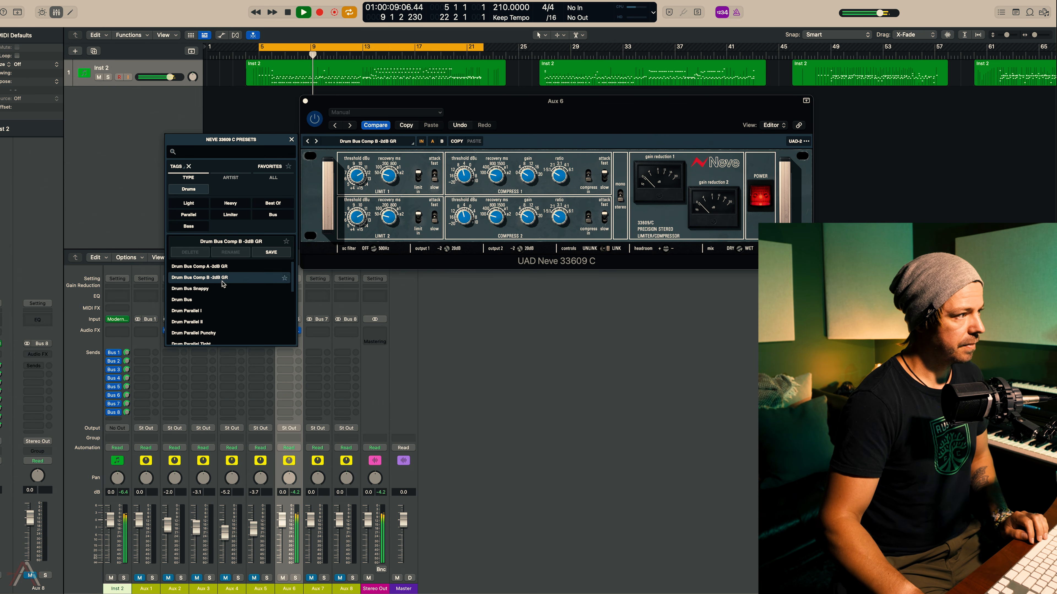
left_click(209, 288)
scroll(204, 288, "down", 1)
left_click(198, 288)
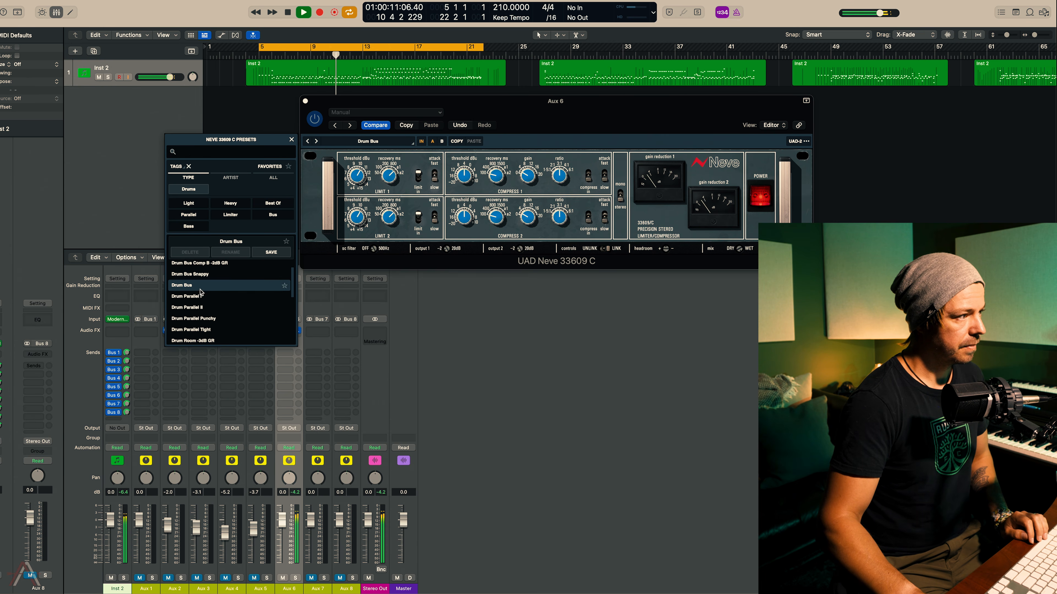
left_click(203, 298)
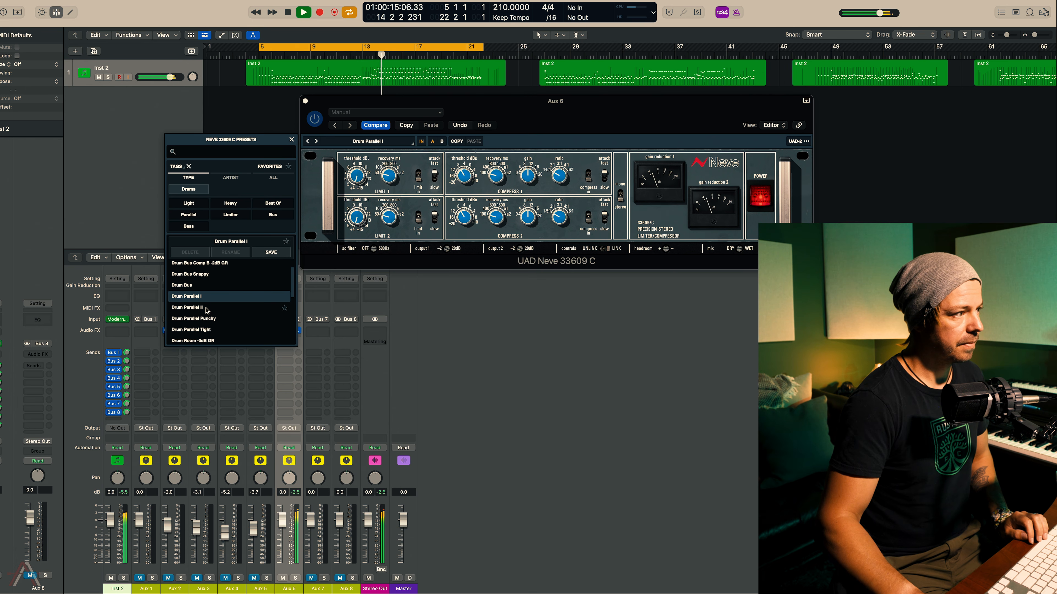
left_click(207, 310)
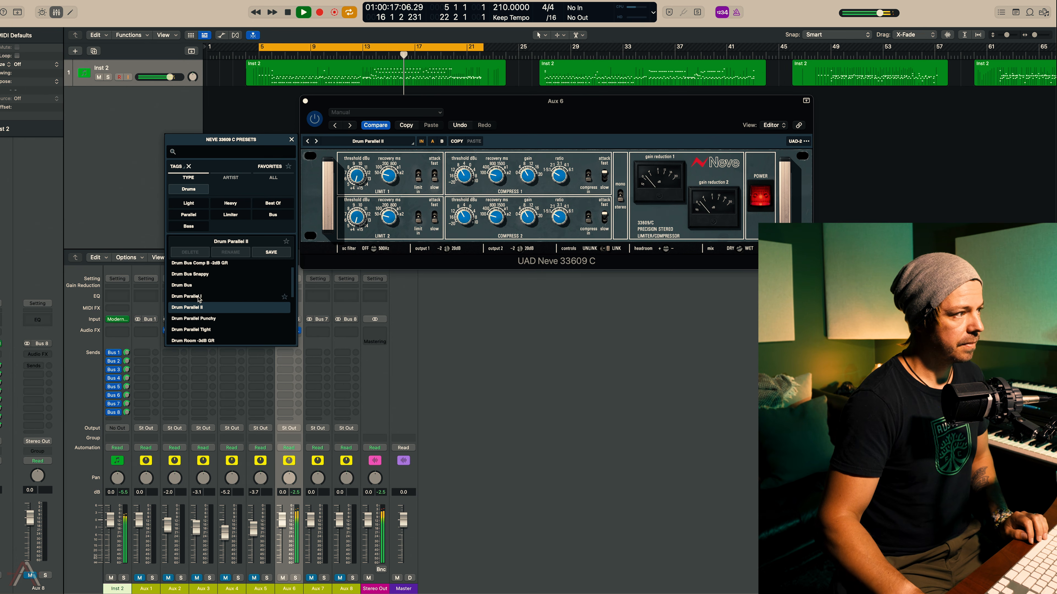
Load the Drum Parallel I preset on Aux 6, close the plug-in window, stop playback and mute the channel
left_click(199, 298)
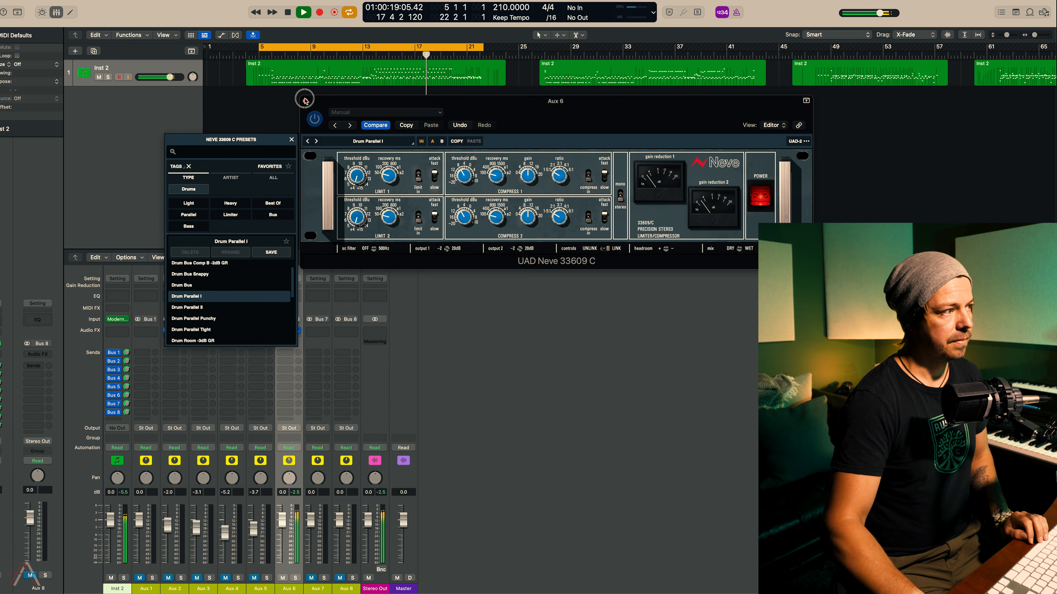
left_click(305, 100)
key("space")
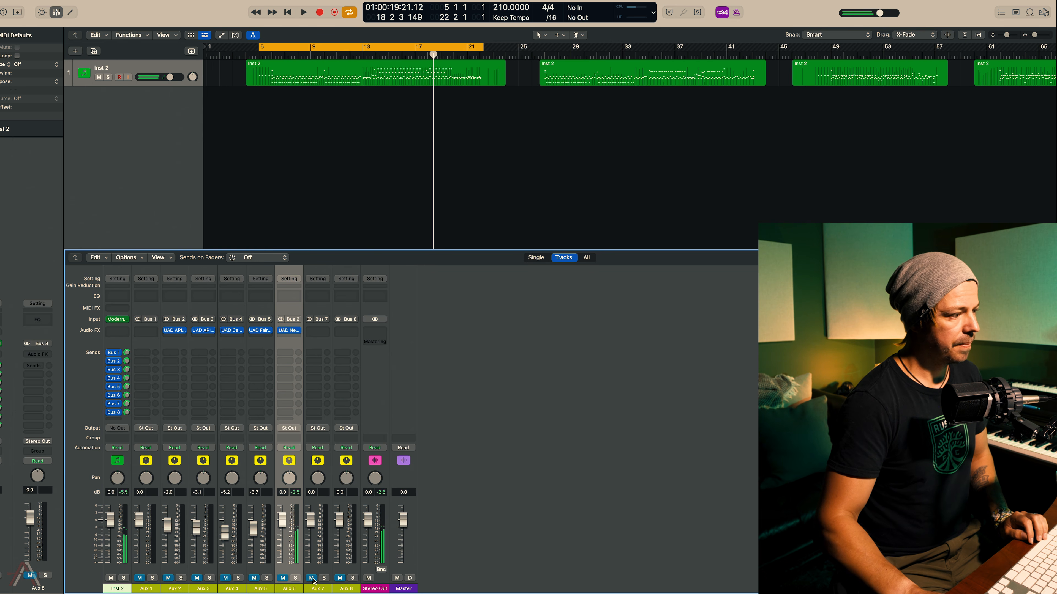
Unmute Aux 7 and insert a stereo UAD Shadow Hills Mastering Comp on it
left_click(327, 471)
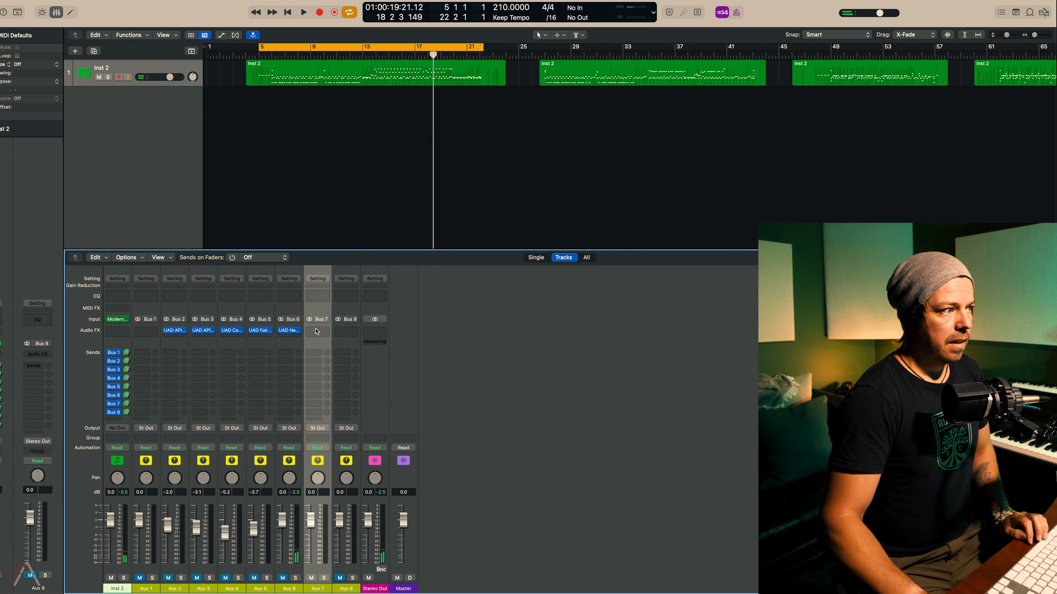
left_click(317, 331)
mouse_move(341, 432)
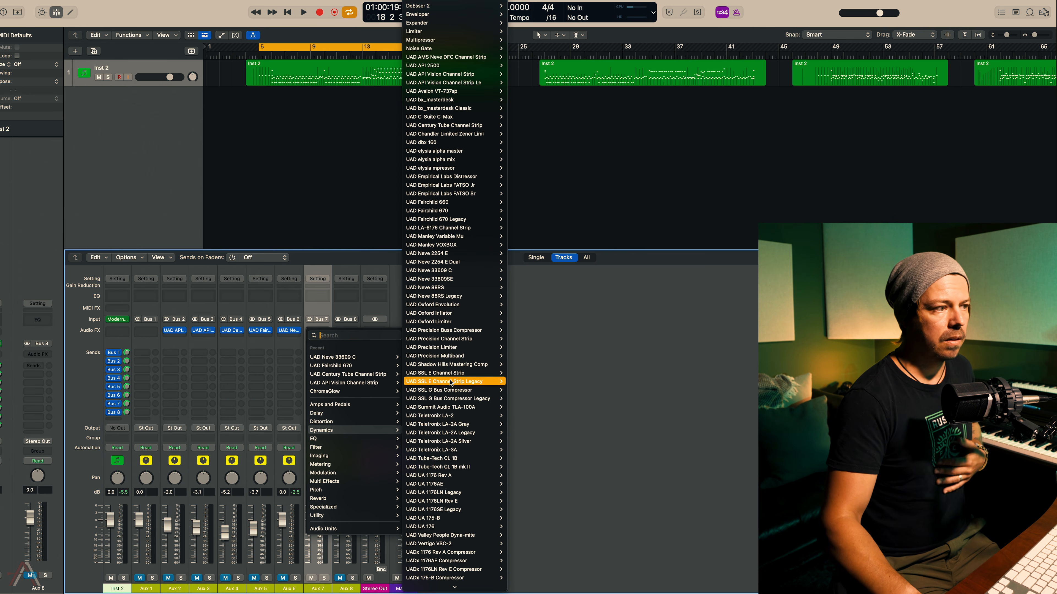
mouse_move(465, 367)
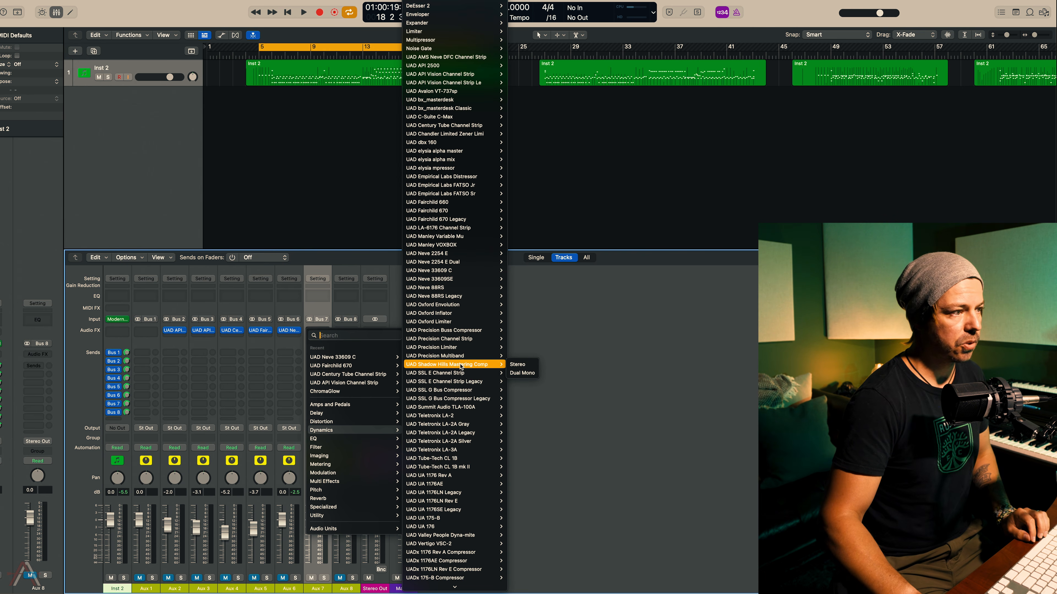
left_click(518, 365)
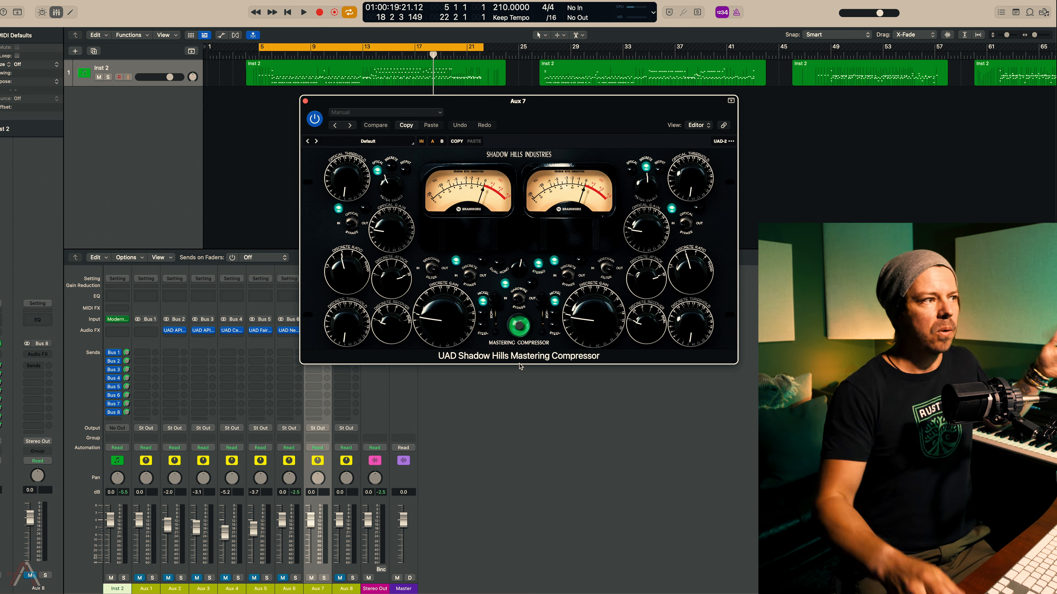
Filter the Shadow Hills Mastering Compressor presets on Aux 7 by the Drums tag
left_click(370, 143)
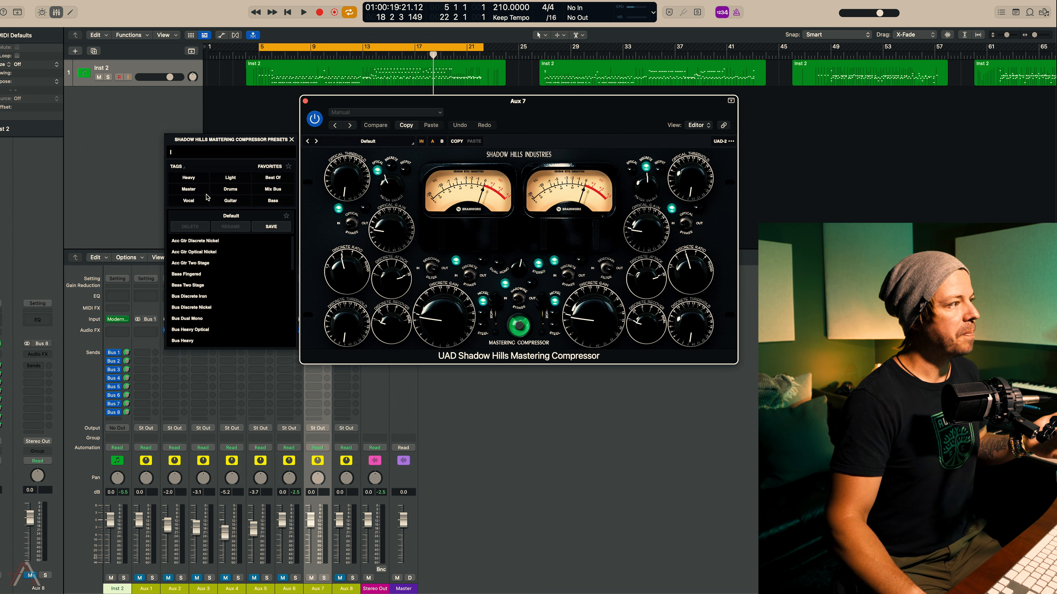
left_click(189, 190)
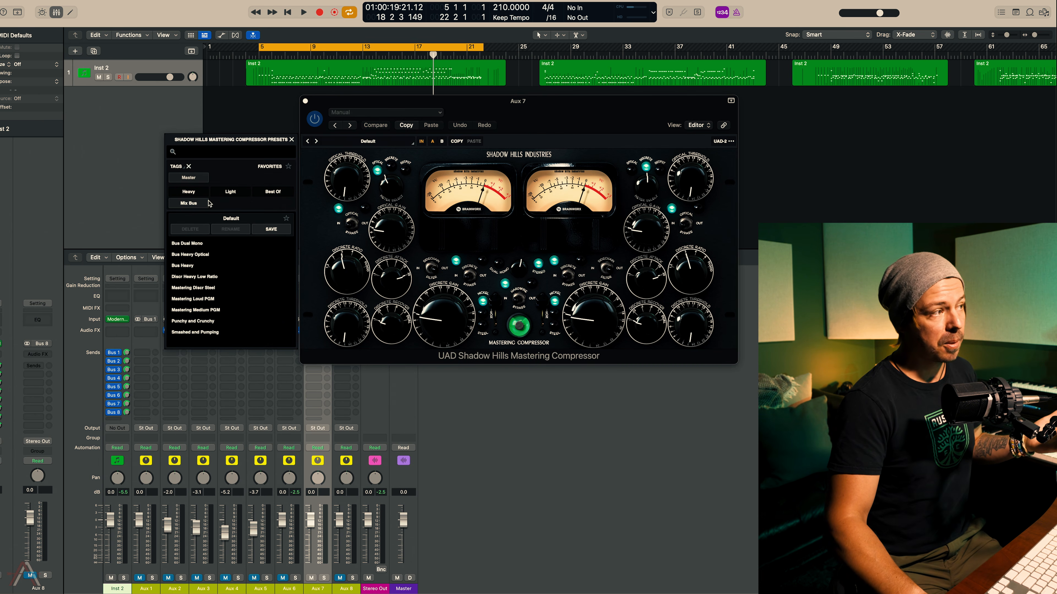
left_click(189, 167)
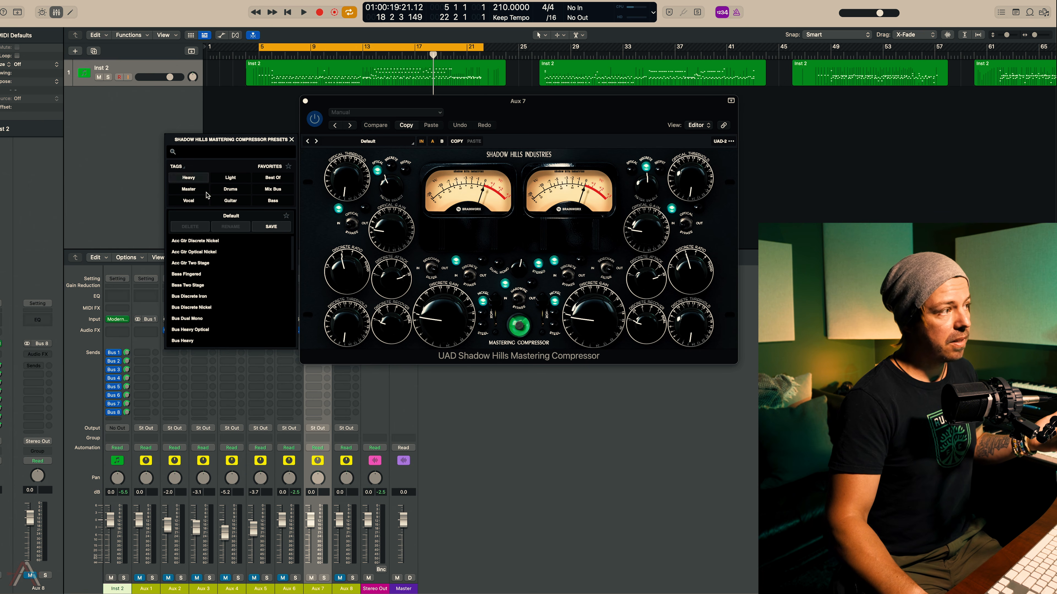
left_click(230, 190)
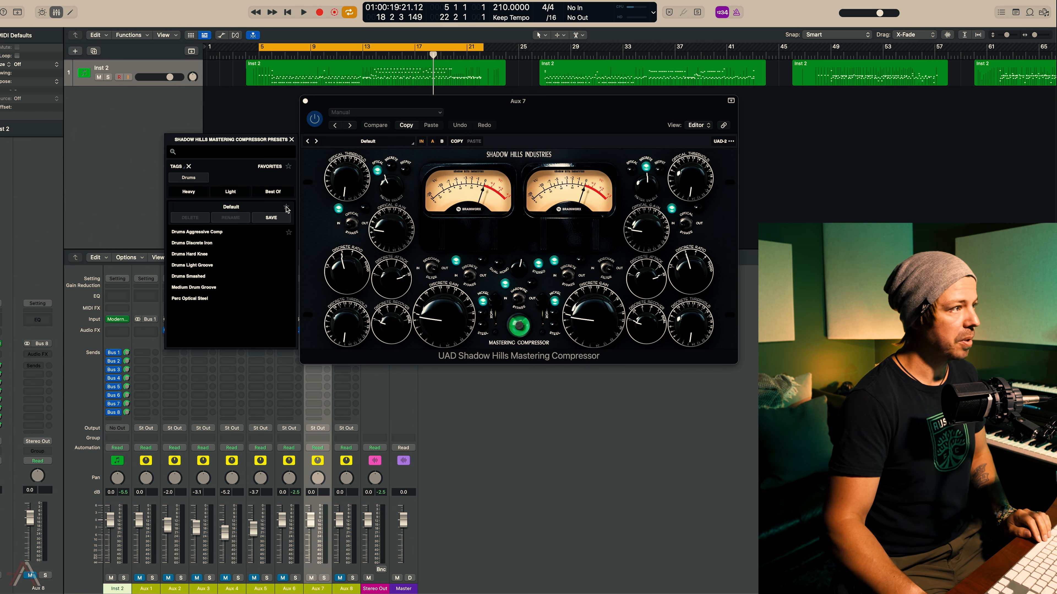
Audition the Shadow Hills presets from Drums Aggressive Comp through Perc Optical Steel during playback, comparing Medium Drum Groove and Drums Hard Knee again
key("space")
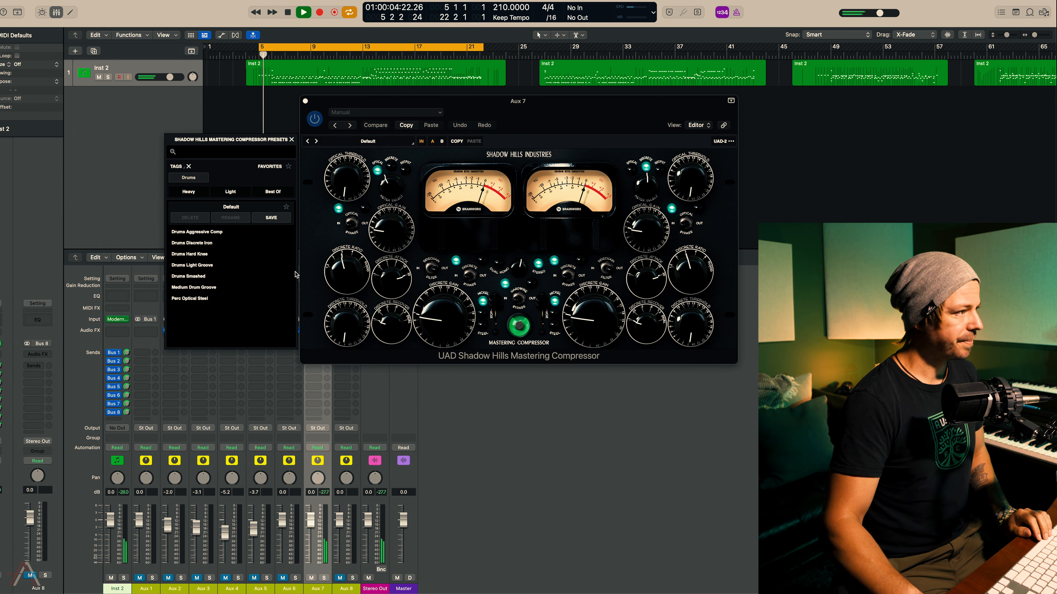
left_click(212, 233)
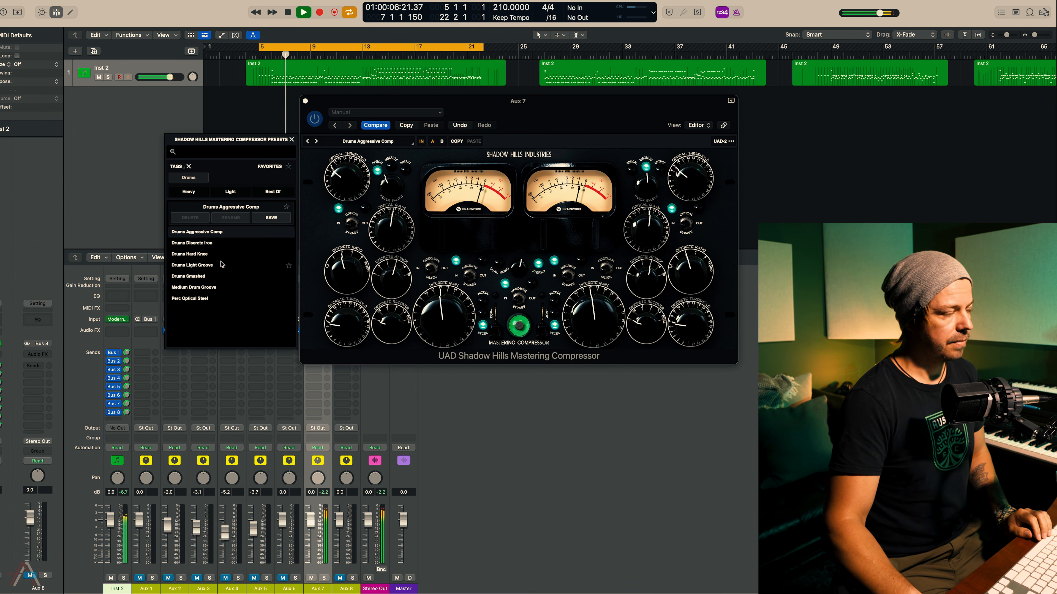
left_click(212, 243)
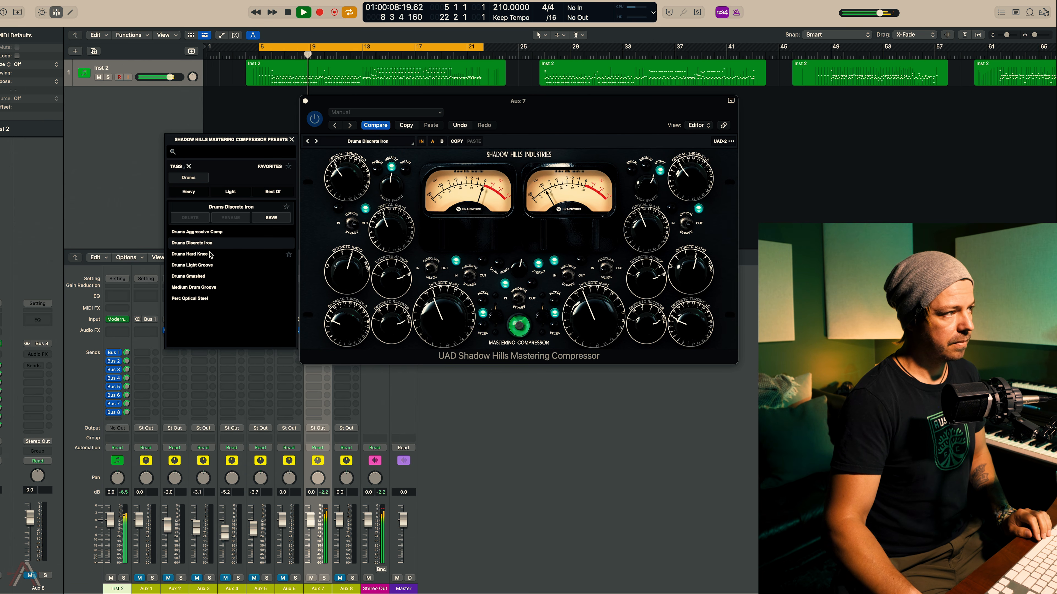
left_click(207, 254)
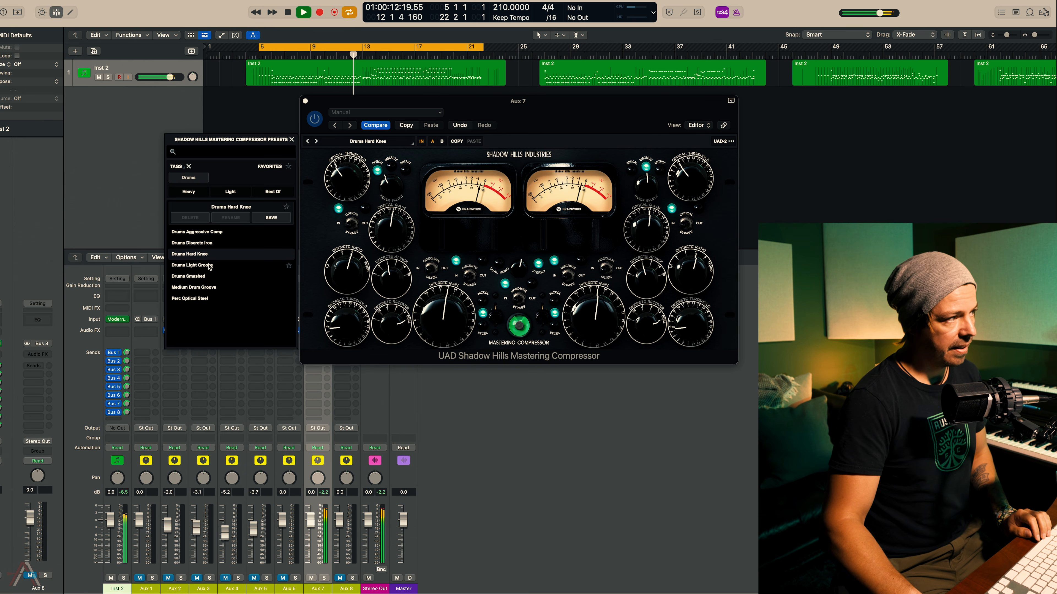
left_click(199, 267)
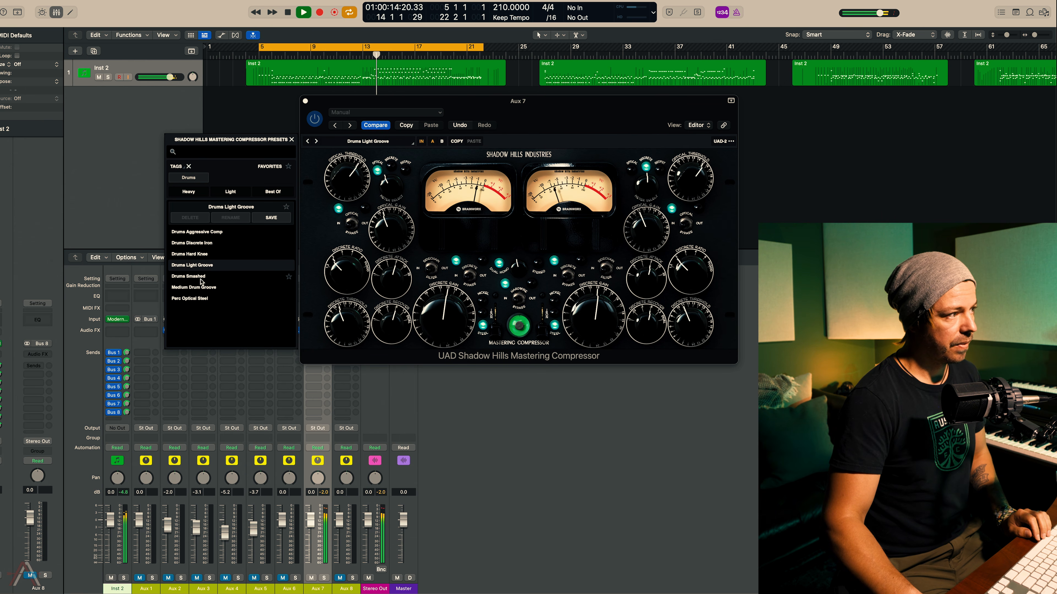
left_click(201, 277)
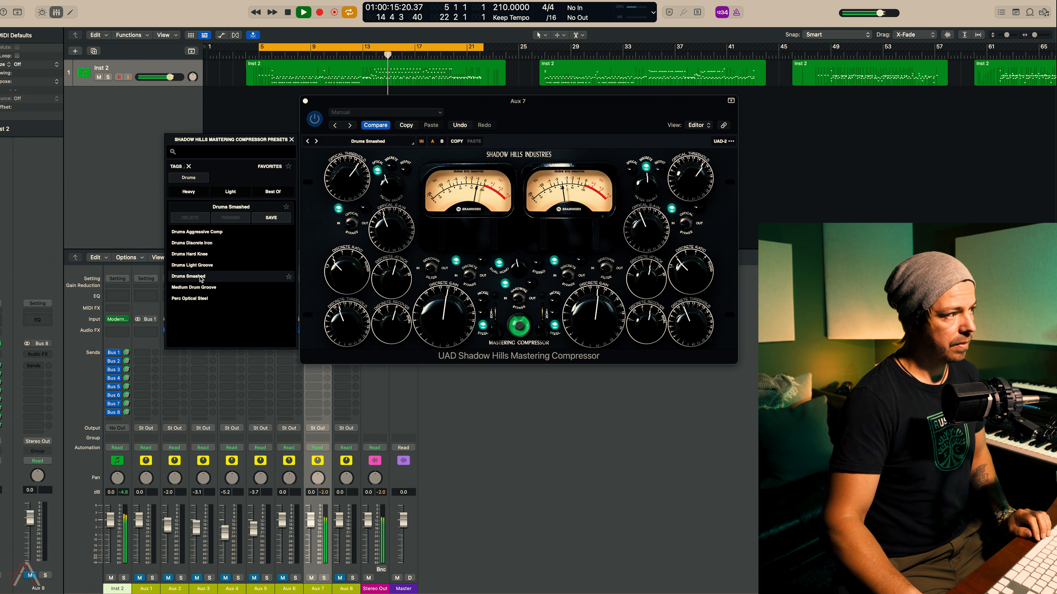
left_click(204, 290)
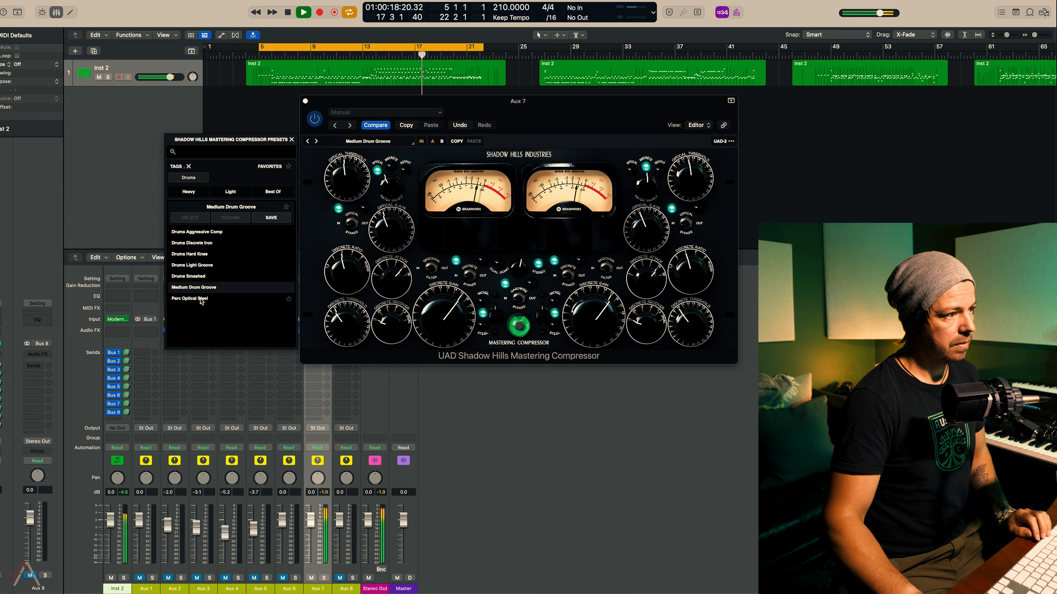
left_click(201, 299)
left_click(201, 289)
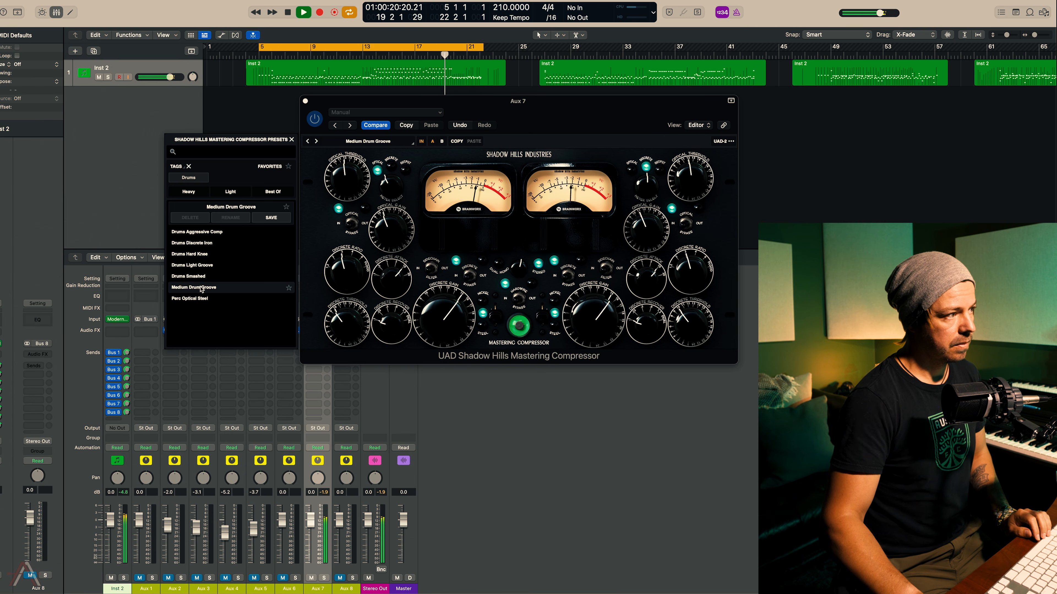
left_click(201, 256)
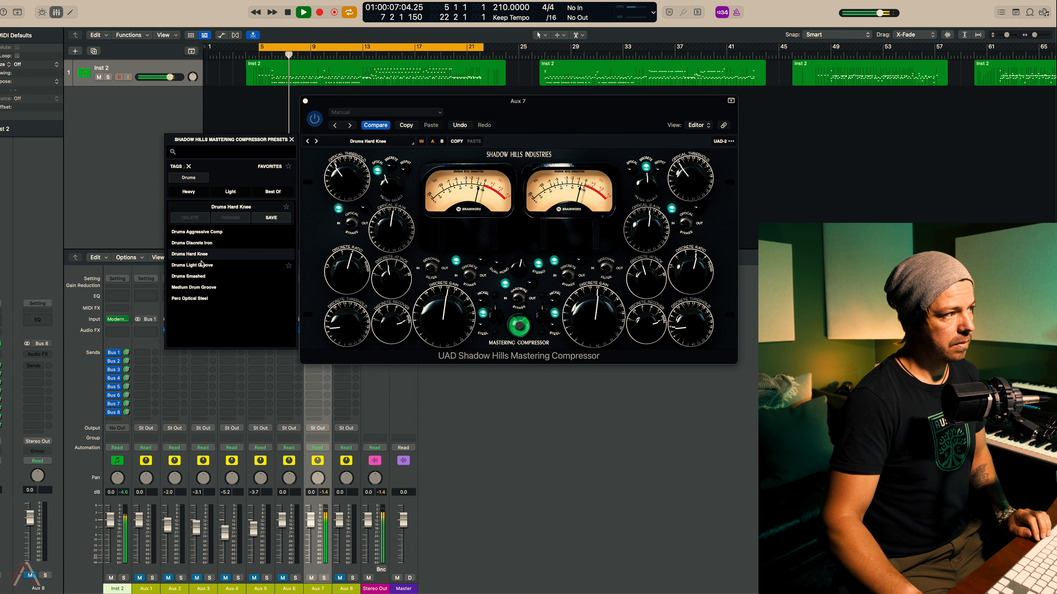
Load the Drums Light Groove preset on Aux 7, close the plug-in window, stop playback and mute the channel
left_click(203, 268)
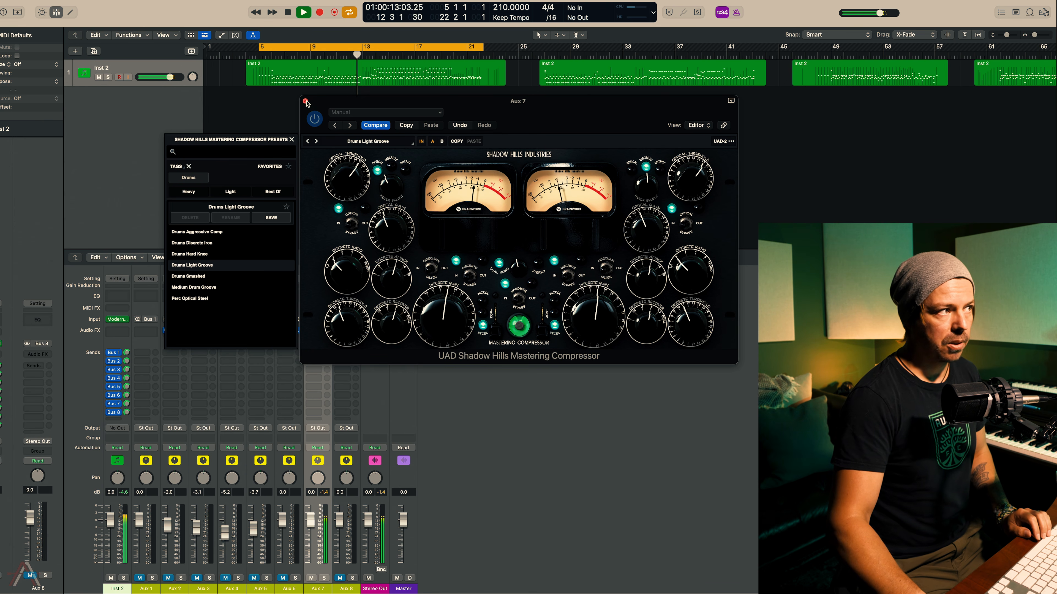
left_click(305, 102)
key("space")
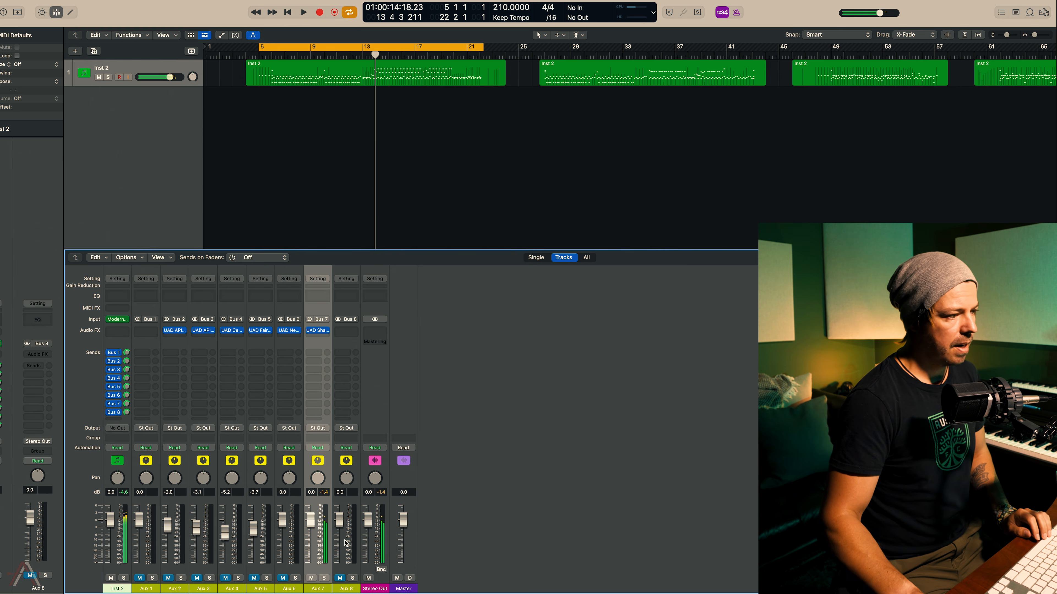
Unmute Aux 8 and insert a stereo UAD SSL G Bus Compressor on it
left_click(341, 579)
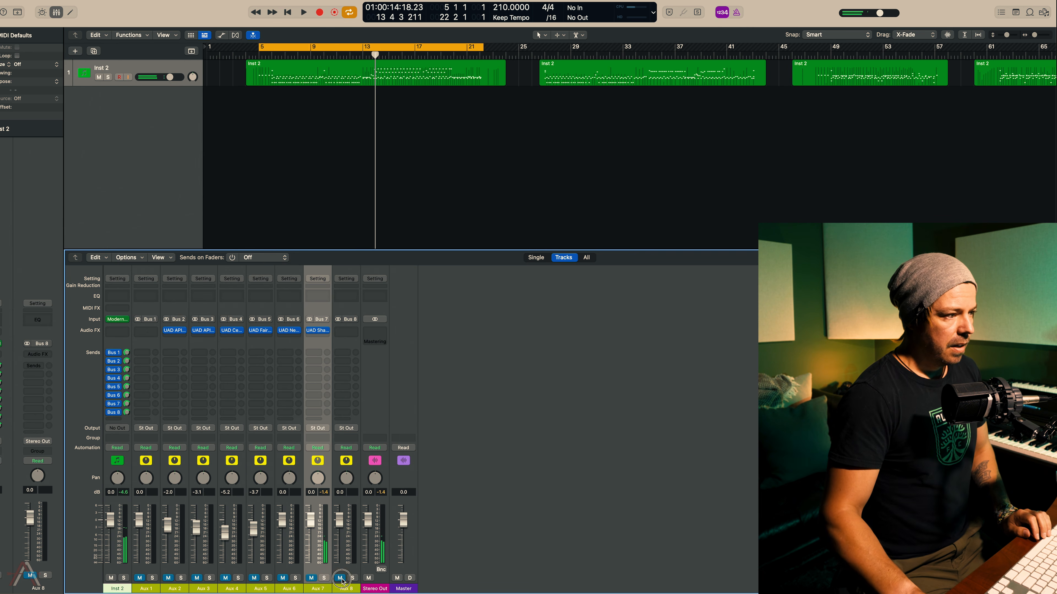
left_click(357, 471)
left_click(350, 331)
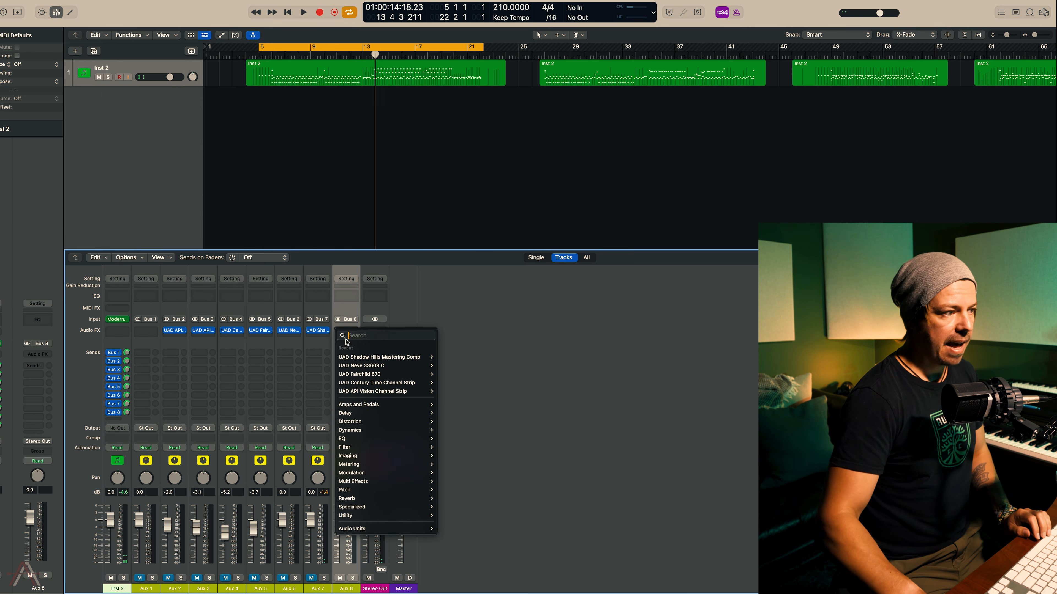
mouse_move(383, 435)
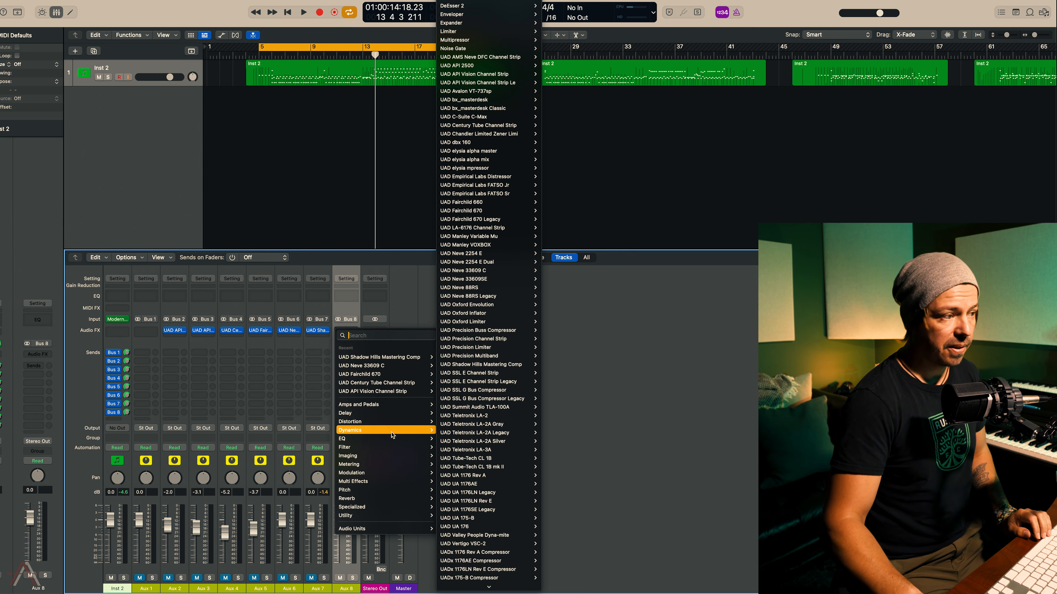
mouse_move(459, 436)
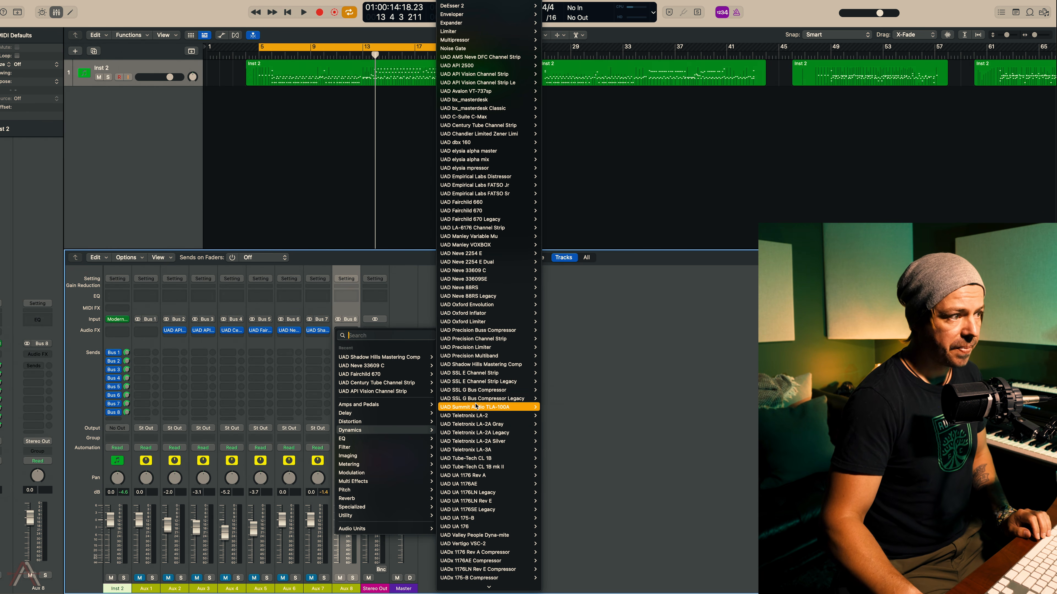
mouse_move(483, 394)
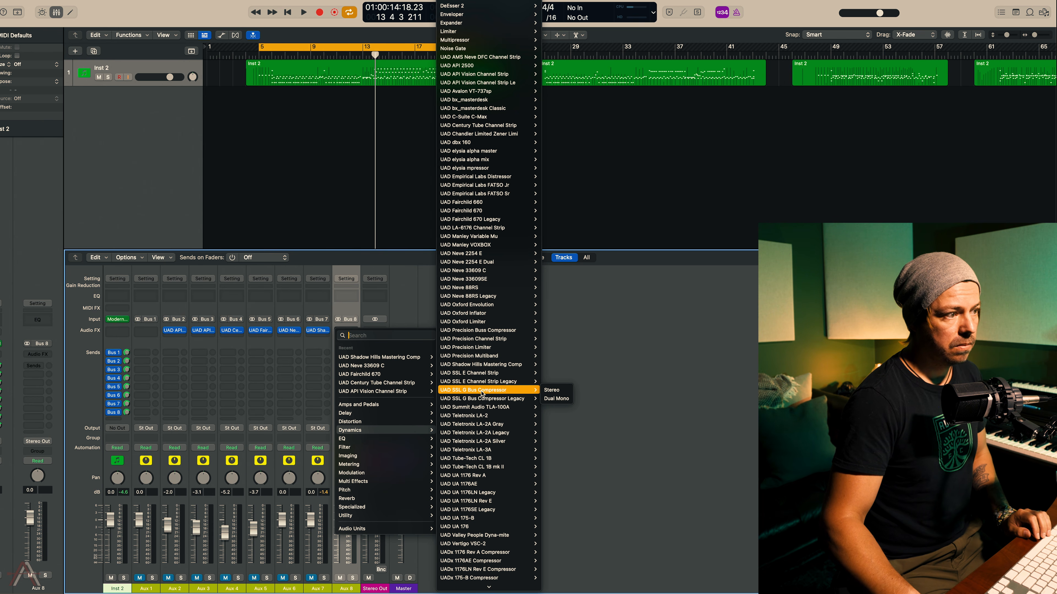
left_click(551, 390)
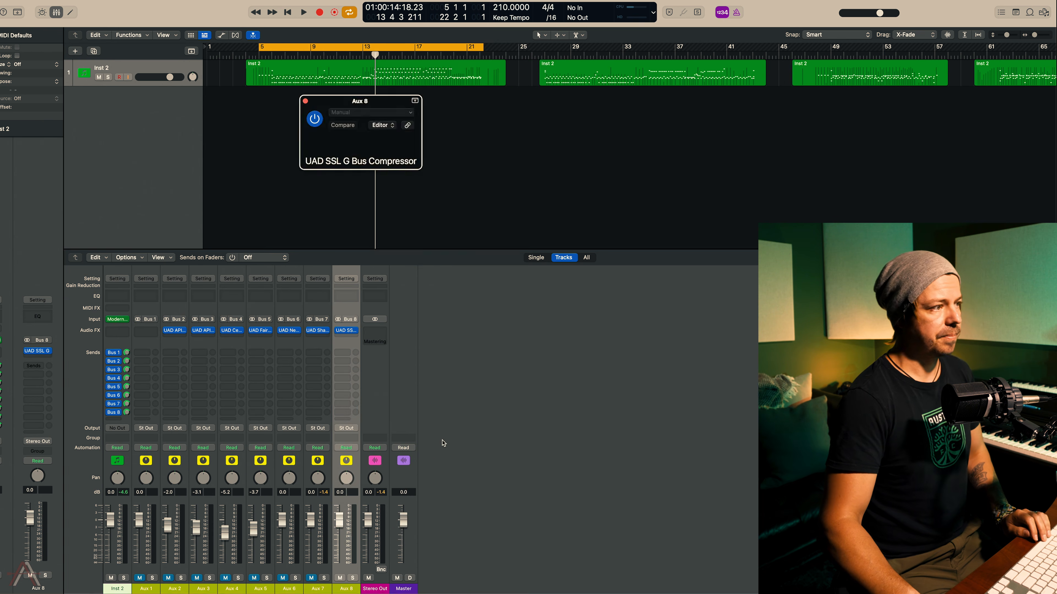
Start playback and filter the UAD SSL G Bus Compressor presets on Aux 8 by the Drums tag
key("space")
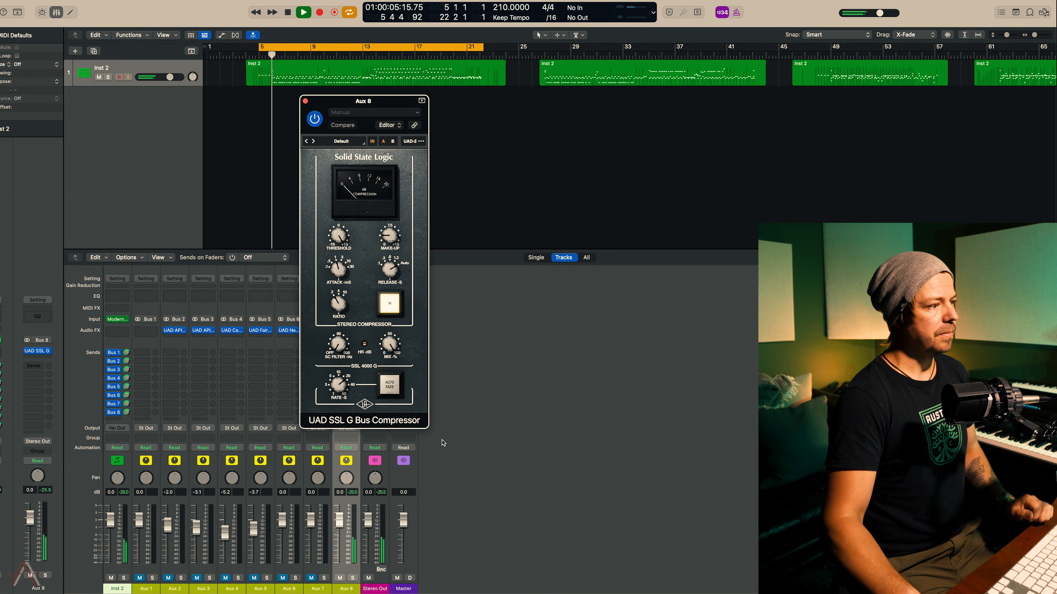
left_click(341, 142)
left_click(236, 211)
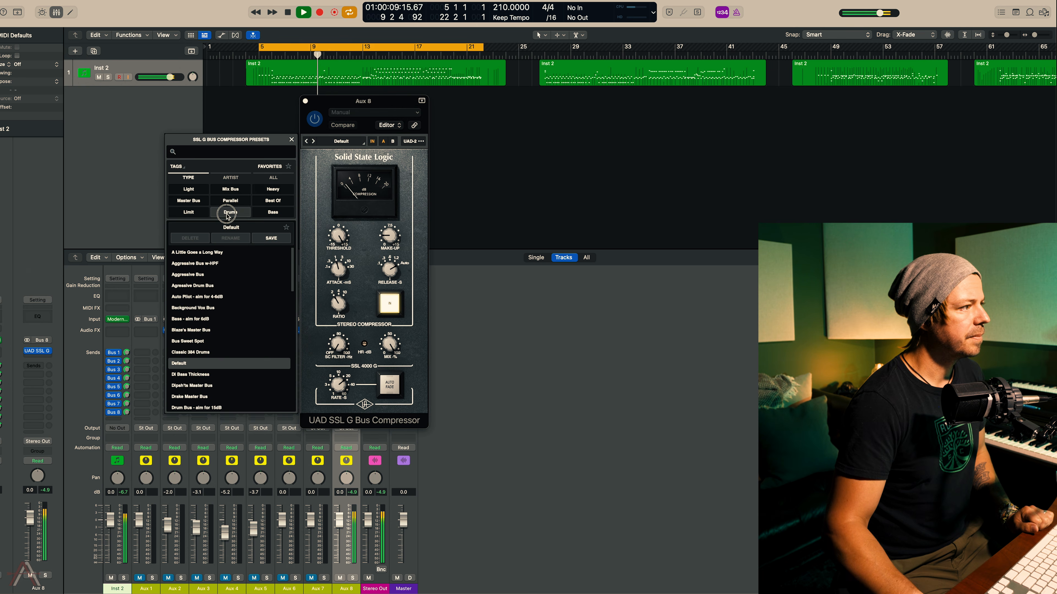
Audition the SSL G drum presets from Agressive Drum Bus through Punchy Mix With Glue during playback
left_click(199, 267)
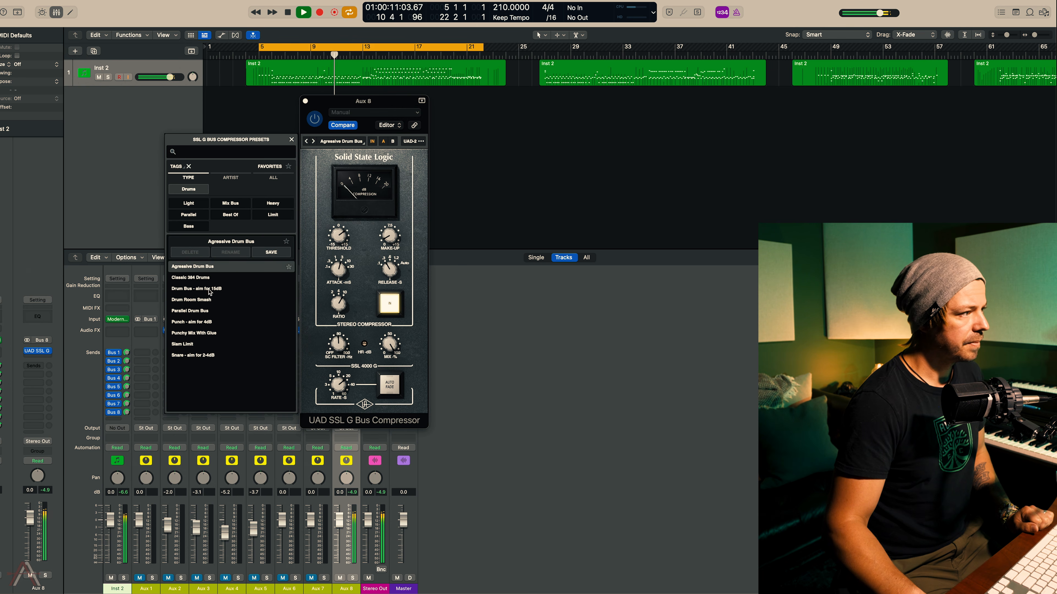
left_click(203, 280)
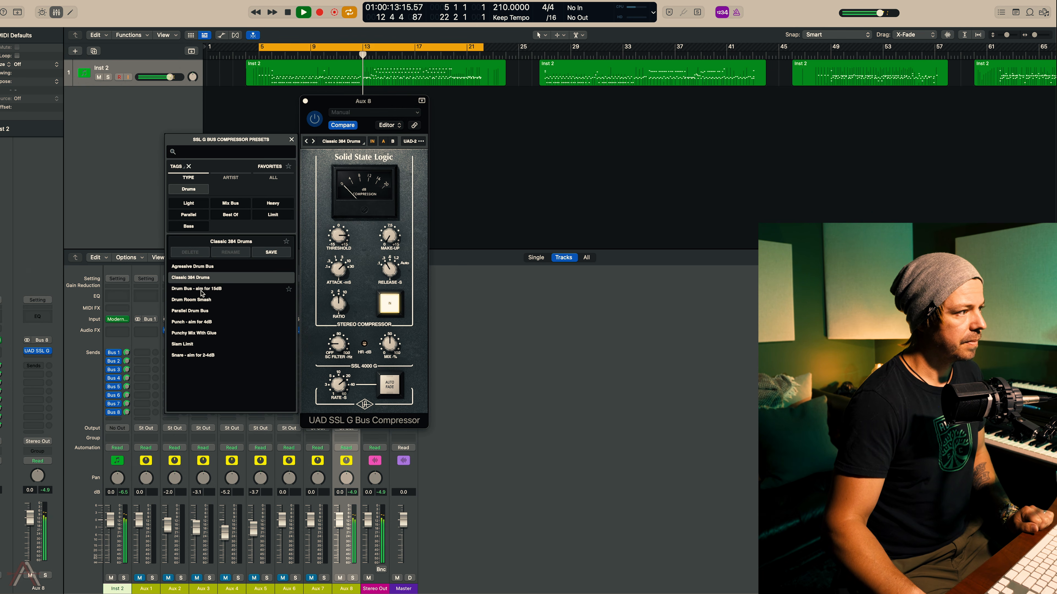
left_click(201, 290)
left_click(200, 300)
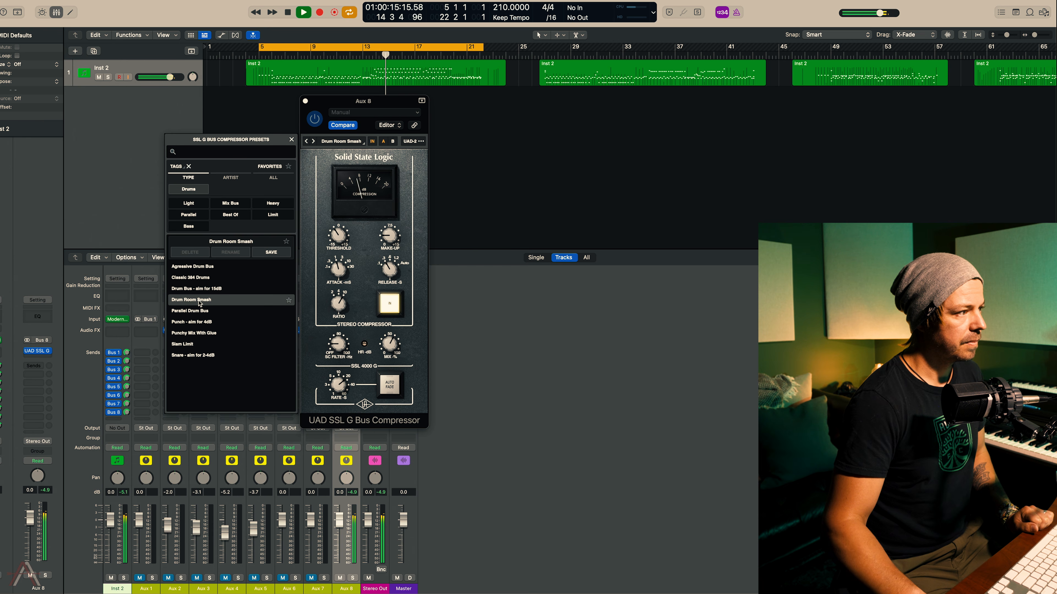
left_click(197, 312)
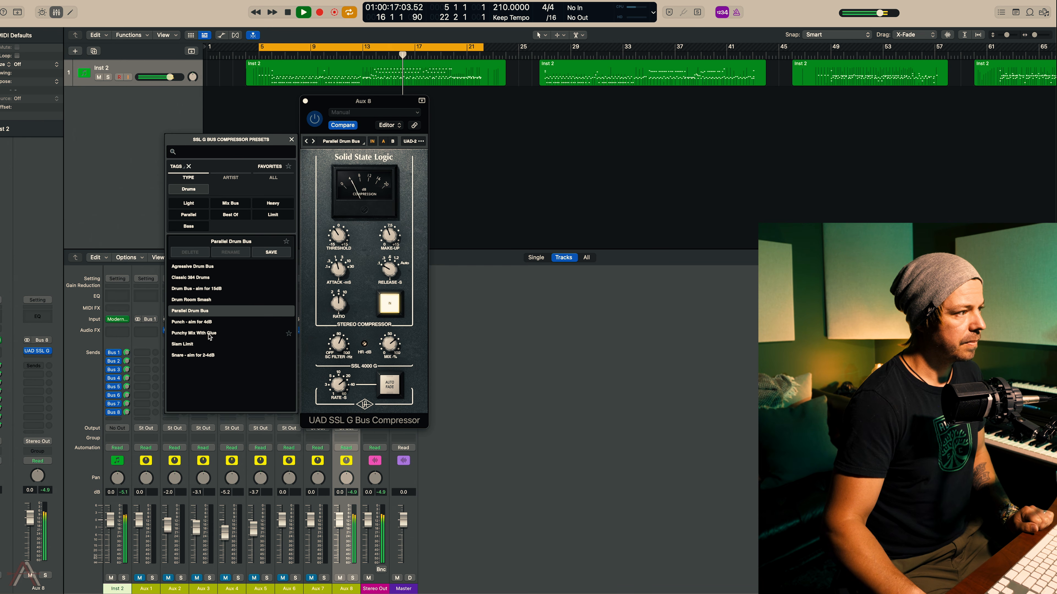
left_click(204, 324)
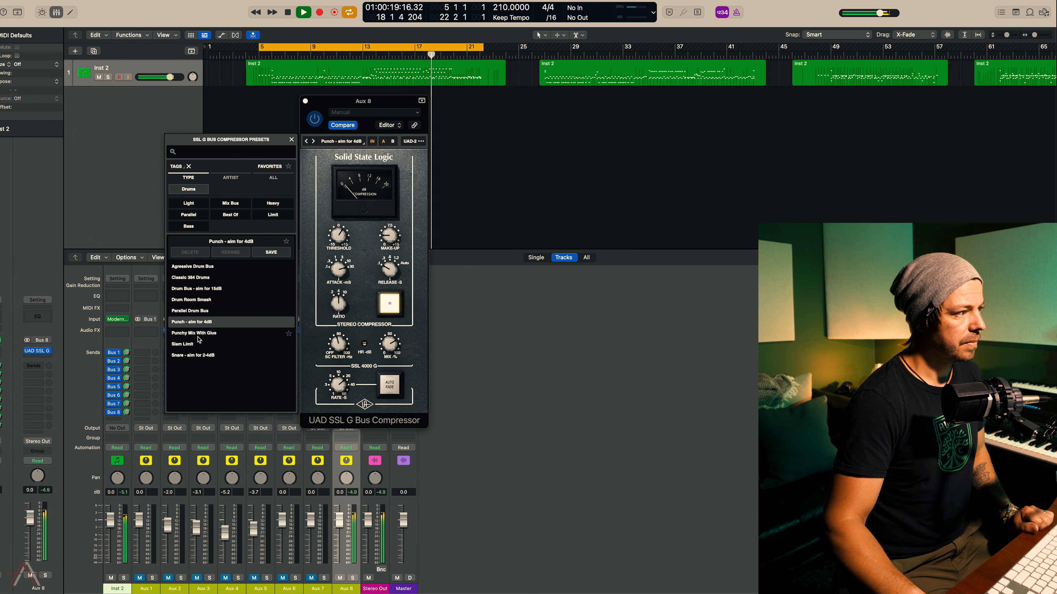
left_click(201, 334)
Load the Slam Limit preset on Aux 8, close the plug-in window and stop playback
left_click(202, 345)
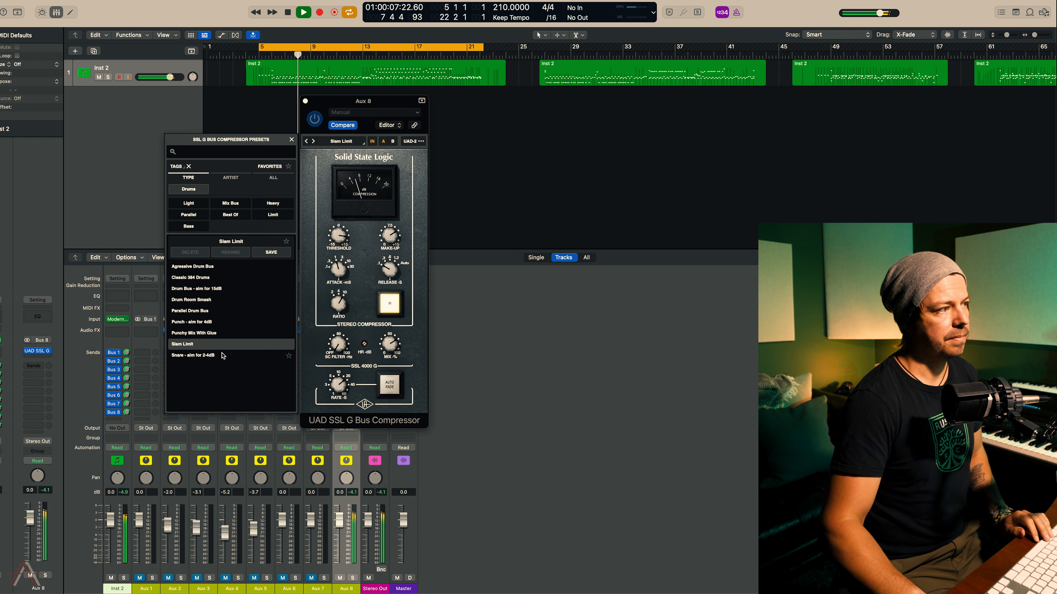
left_click(306, 102)
key("space")
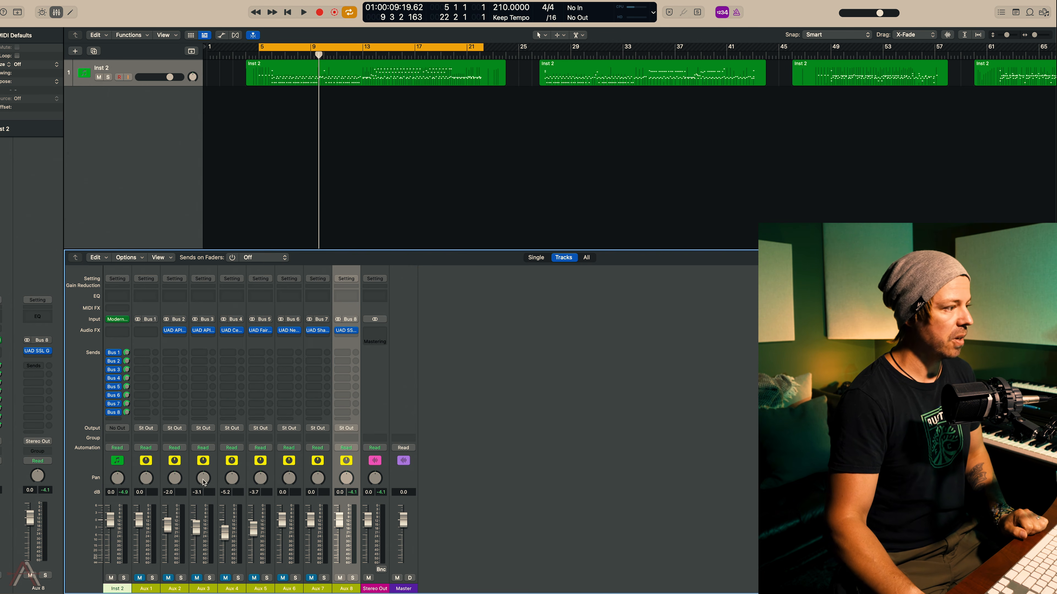
Unmute Aux 1 through Aux 8 as a group, pull all their faders fully down, and reduce the selection to Aux 1
left_click_drag(158, 474, 341, 578)
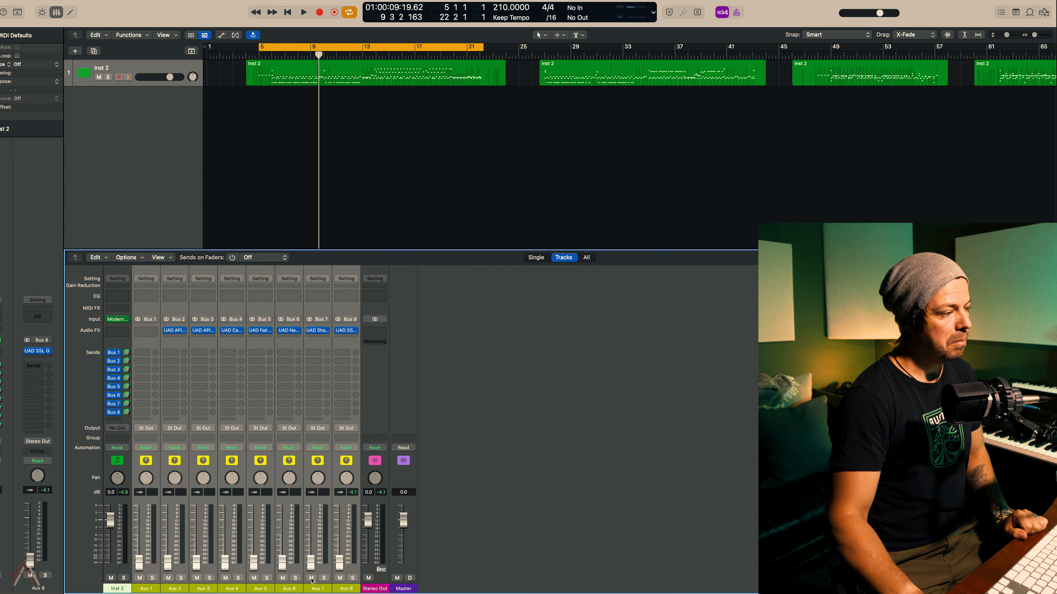
left_click(155, 478)
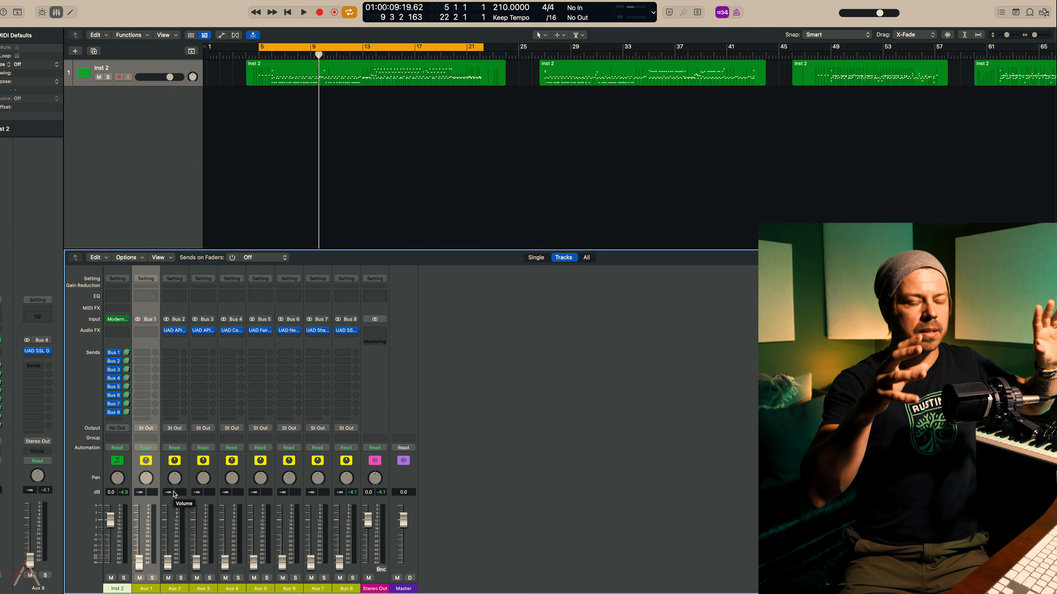
Bring the unprocessed Aux 1 channel up to about -8.0 dB, fine-tuning its level during playback
left_click_drag(139, 564, 142, 535)
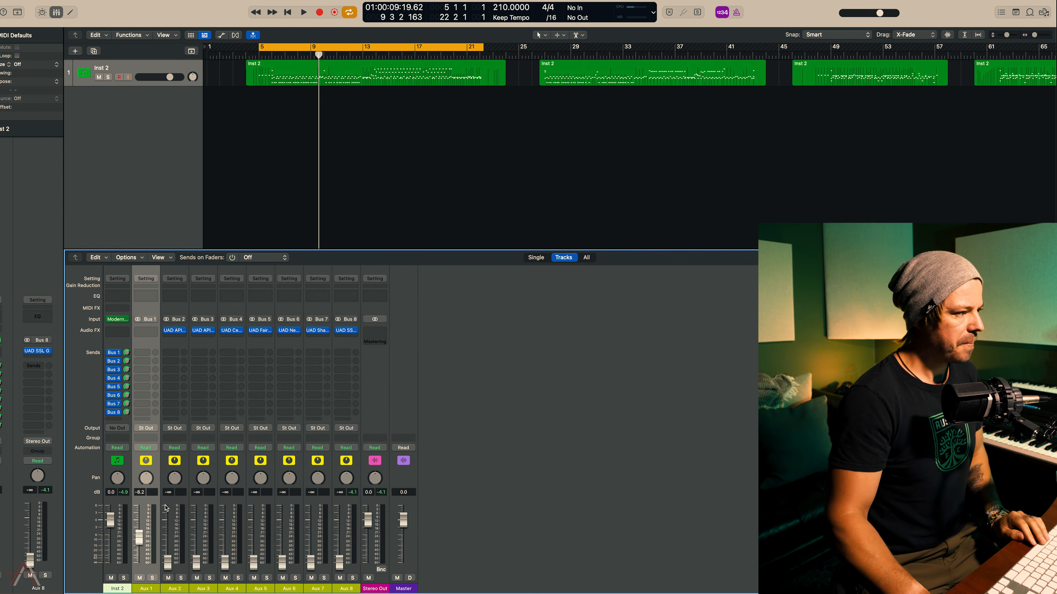
key("space")
left_click_drag(139, 538, 139, 537)
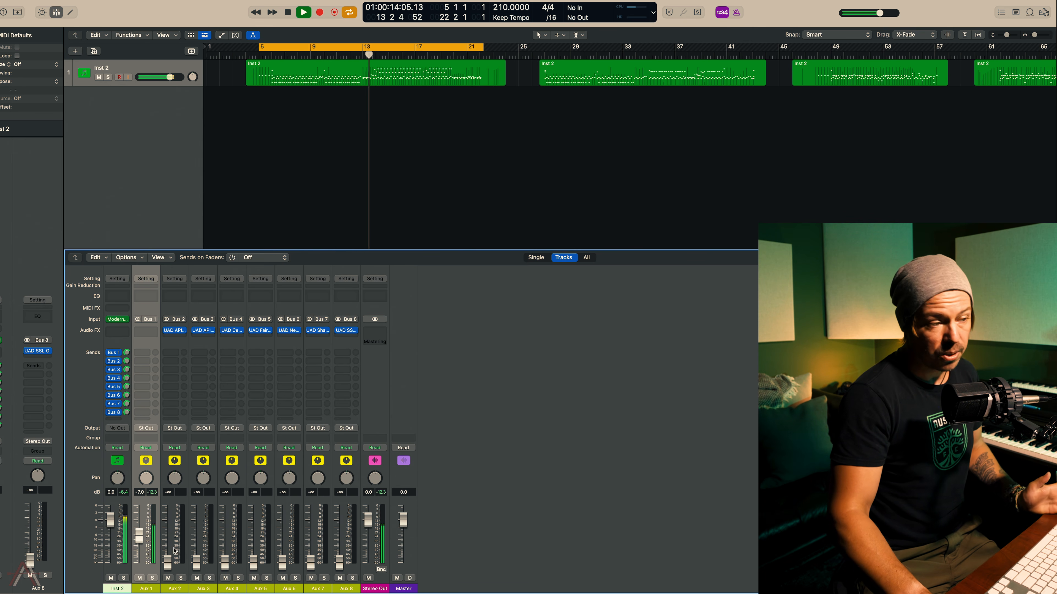
left_click_drag(139, 534, 139, 532)
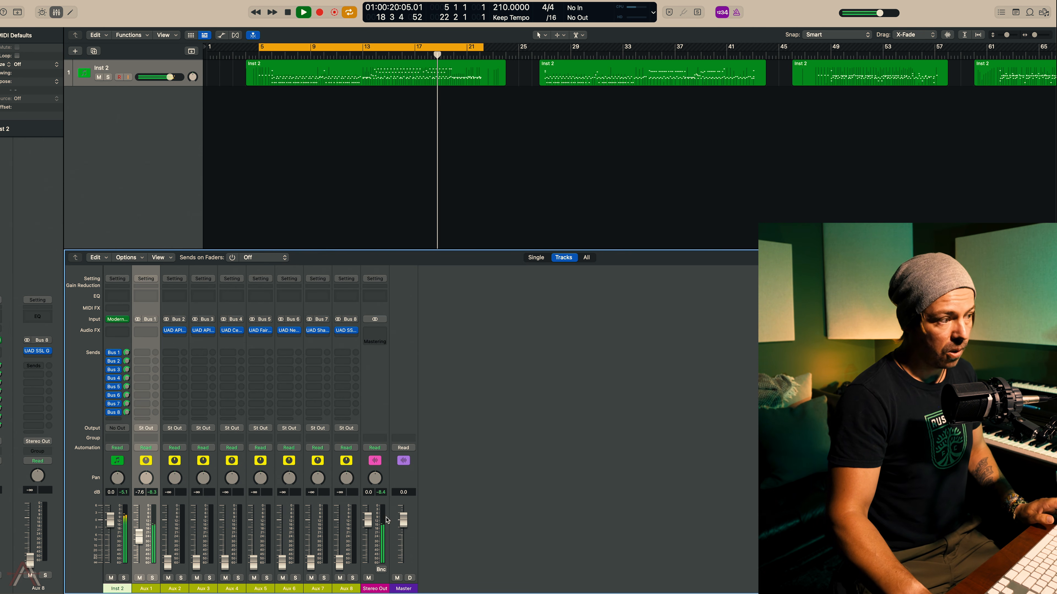
left_click_drag(139, 541, 139, 542)
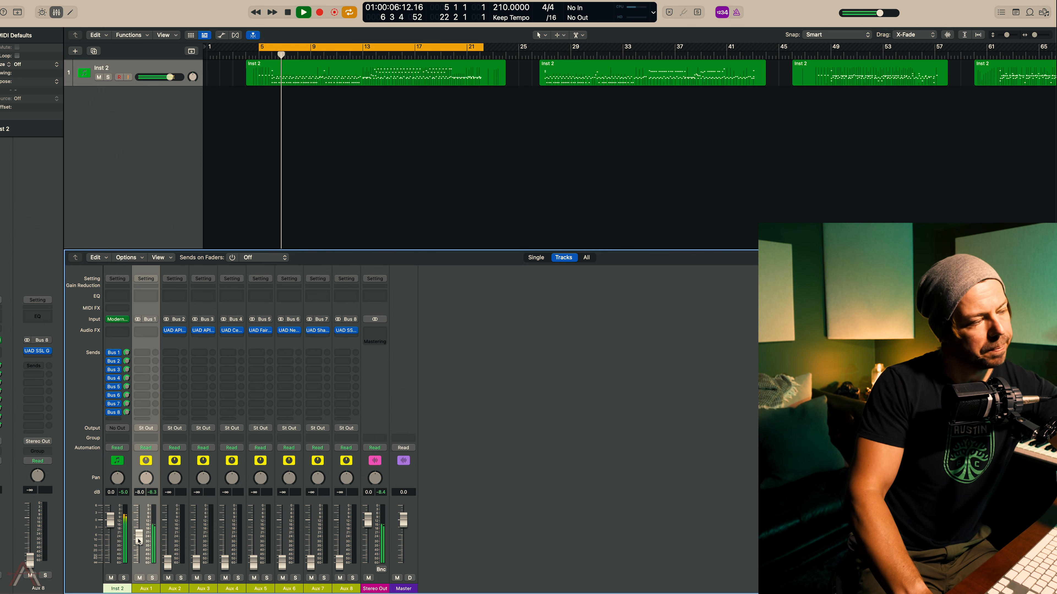
Blend in Aux 2 at about -15.0 dB, soloing it briefly to hear its effect
left_click_drag(168, 564, 172, 535)
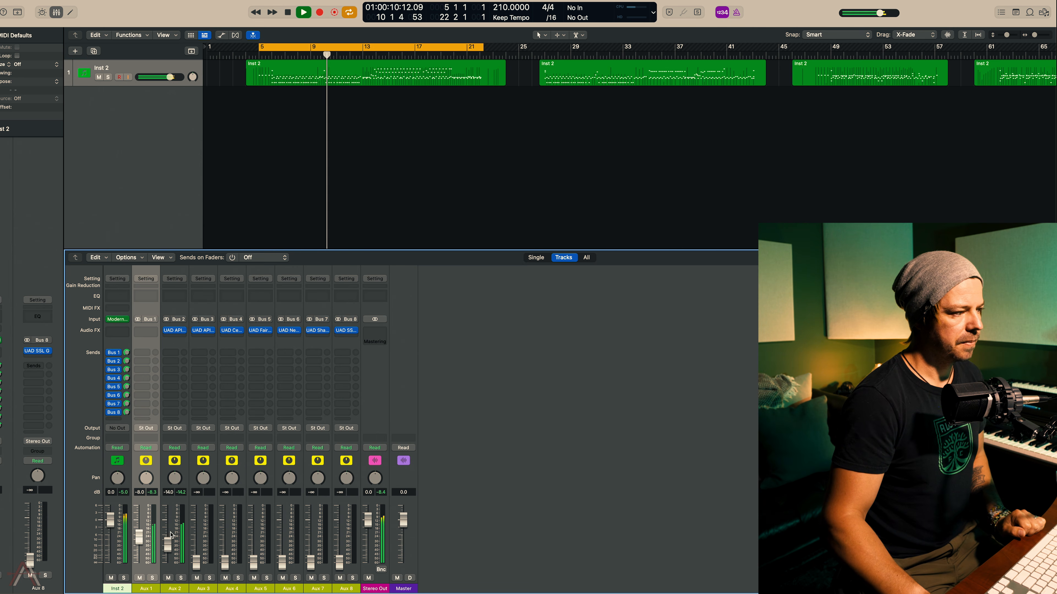
left_click(182, 580)
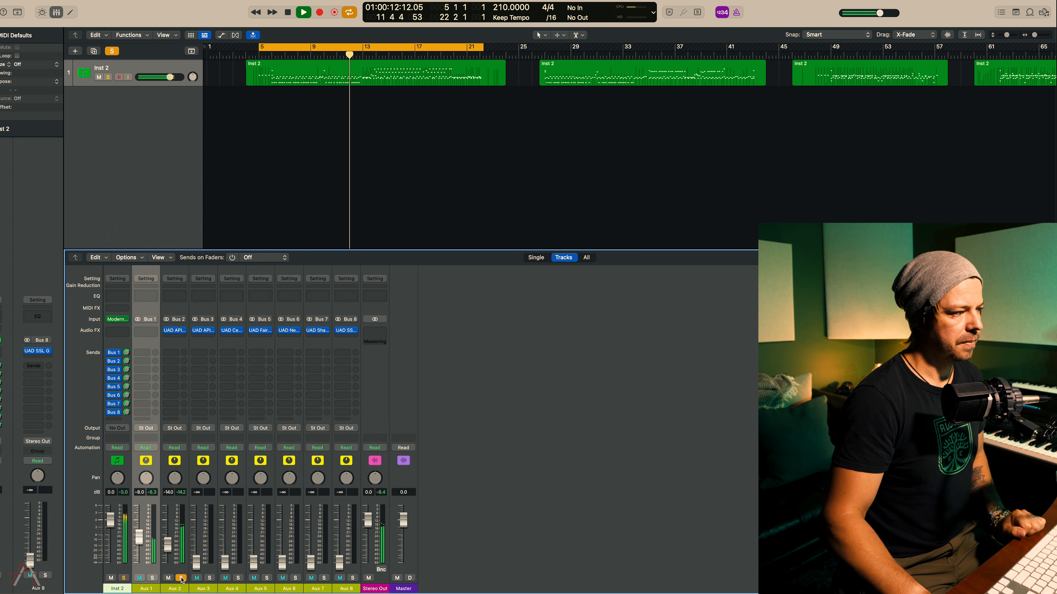
left_click_drag(166, 544, 166, 546)
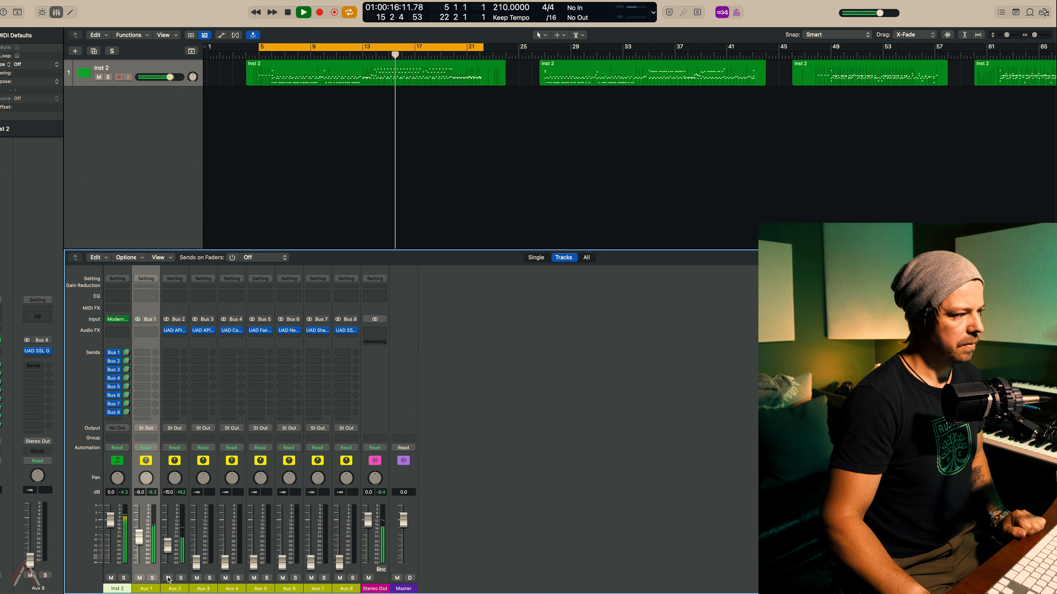
Blend in Aux 3 at about -27.0 dB with a solo check, and trim Aux 2 to about -16.2 dB
left_click_drag(170, 553, 197, 554)
left_click(209, 578)
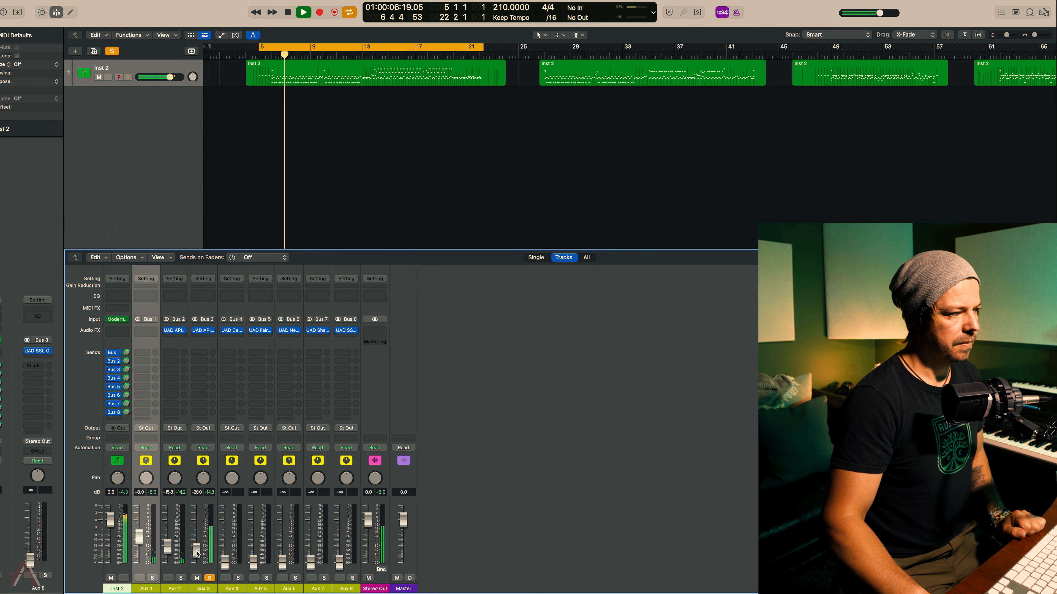
left_click(209, 578)
left_click_drag(196, 554, 196, 556)
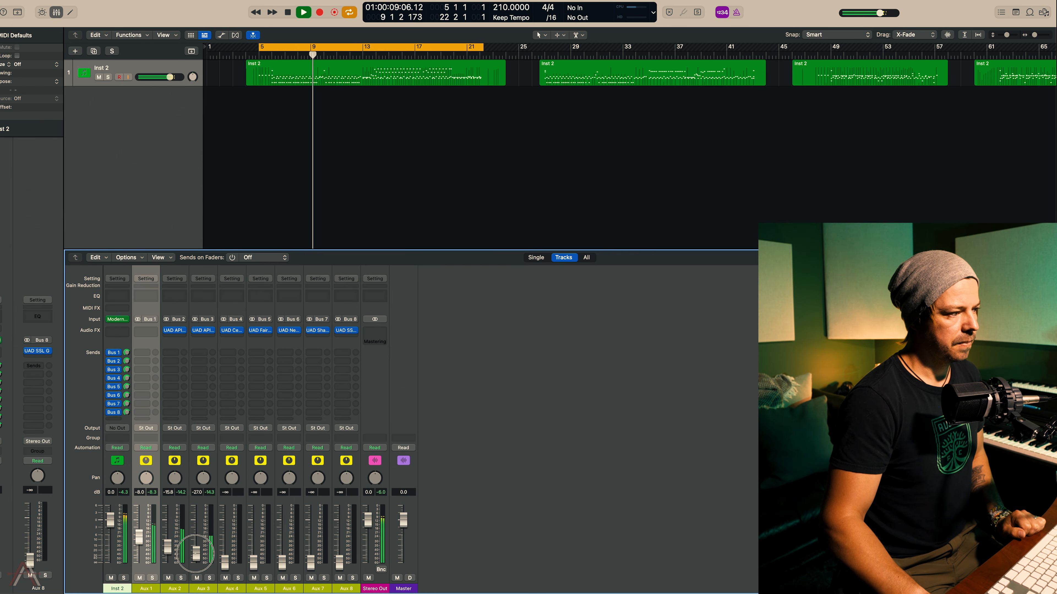
left_click(168, 578)
left_click_drag(167, 546, 168, 546)
Blend in Aux 4 at about -25.0 dB, soloing it briefly to hear its effect
left_click_drag(225, 562, 225, 549)
left_click(238, 578)
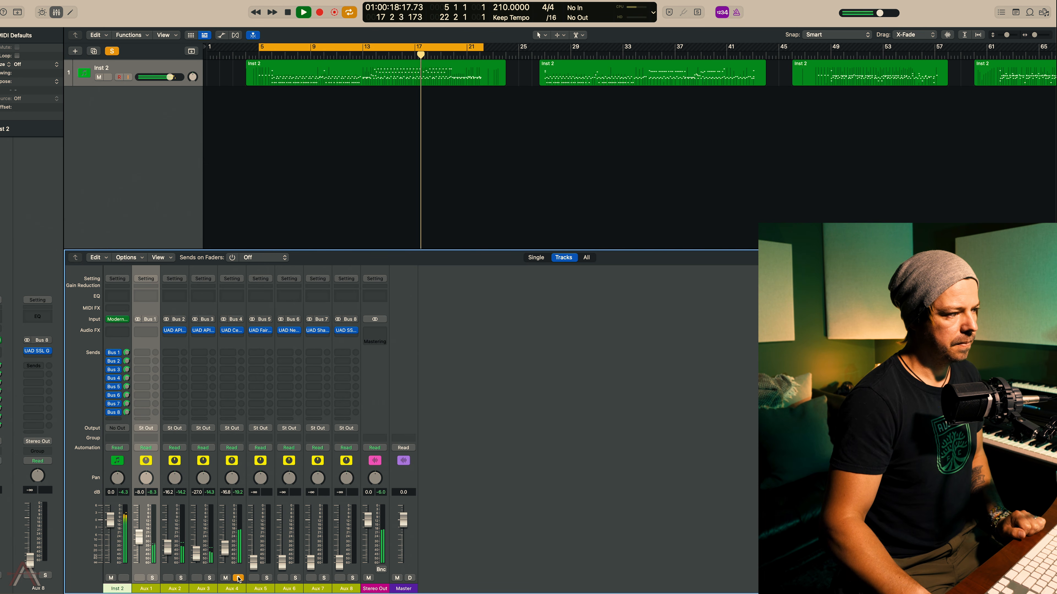
left_click(238, 578)
left_click_drag(224, 554, 224, 555)
Blend in Aux 5 at about -21.0 dB, checking it soloed and comparing the mix with it muted
left_click(267, 579)
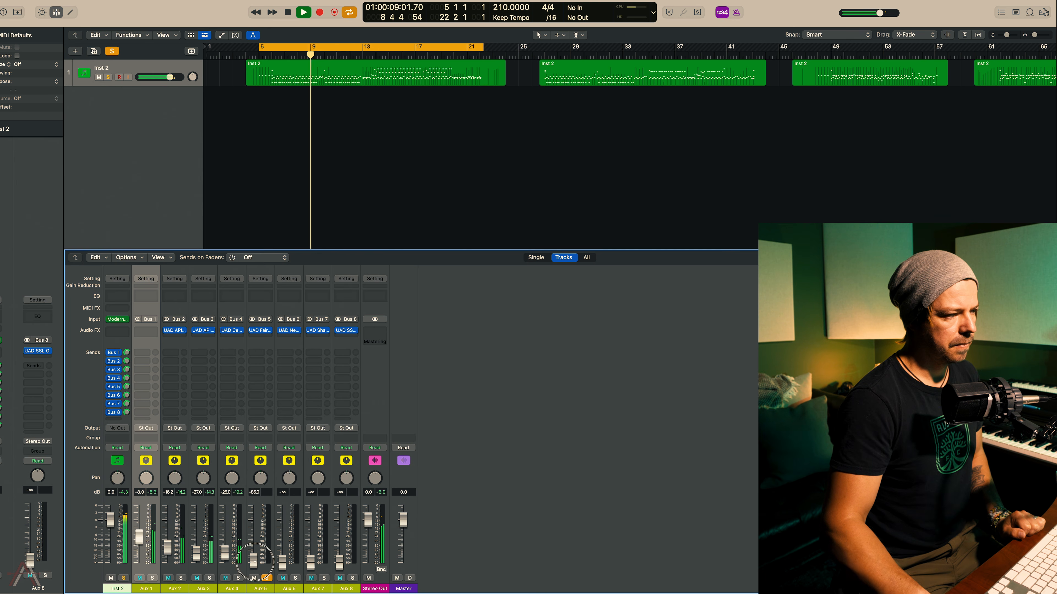
left_click(267, 579)
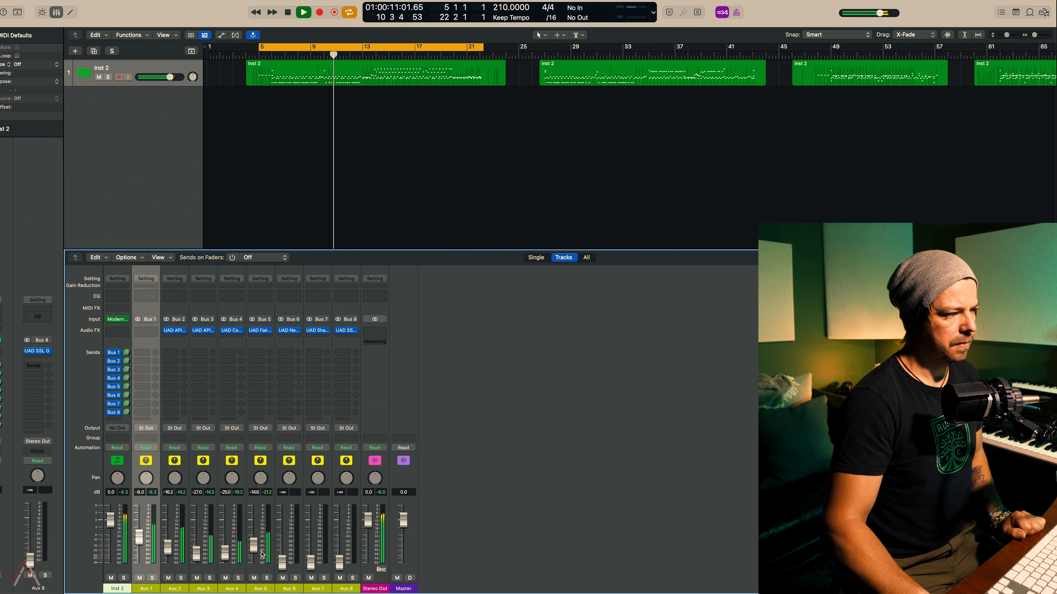
mouse_move(253, 550)
left_mouse_down()
mouse_move(253, 530)
mouse_move(253, 548)
left_mouse_up()
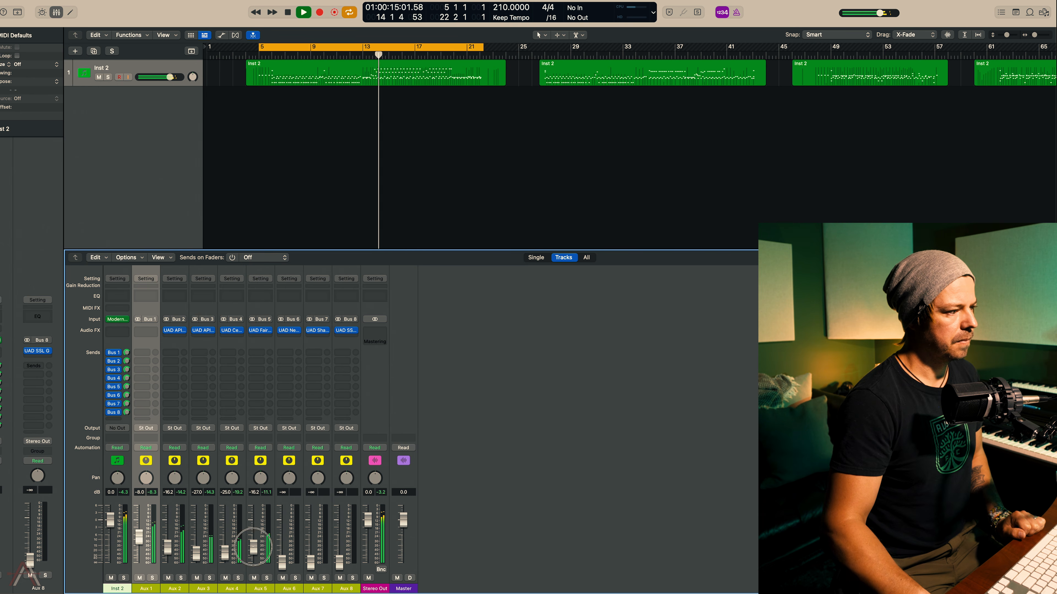
left_click(253, 578)
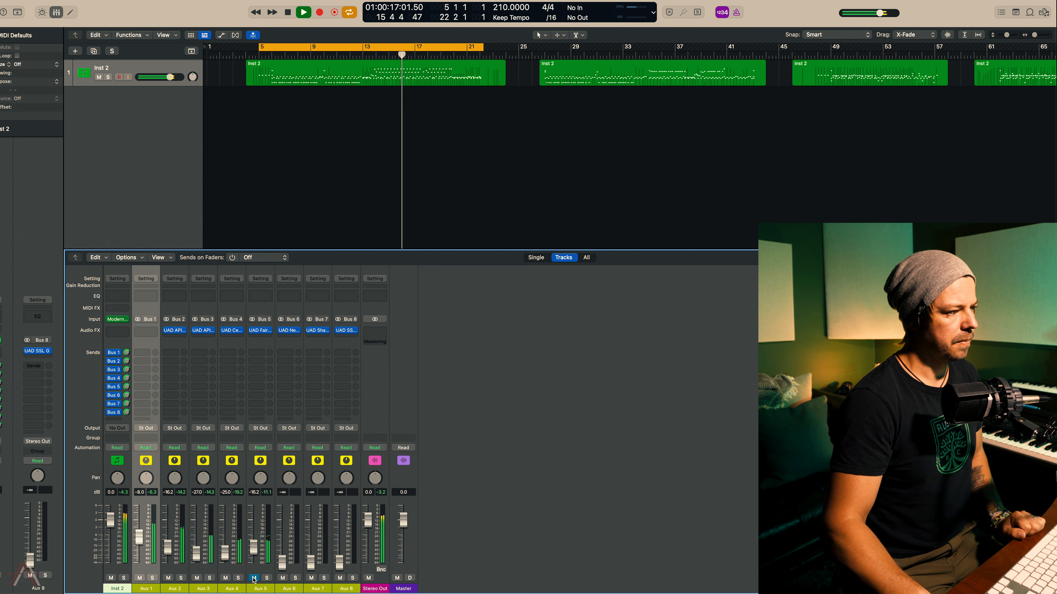
left_click_drag(254, 548, 255, 556)
left_click(254, 577)
left_click(255, 578)
left_click_drag(253, 551, 252, 552)
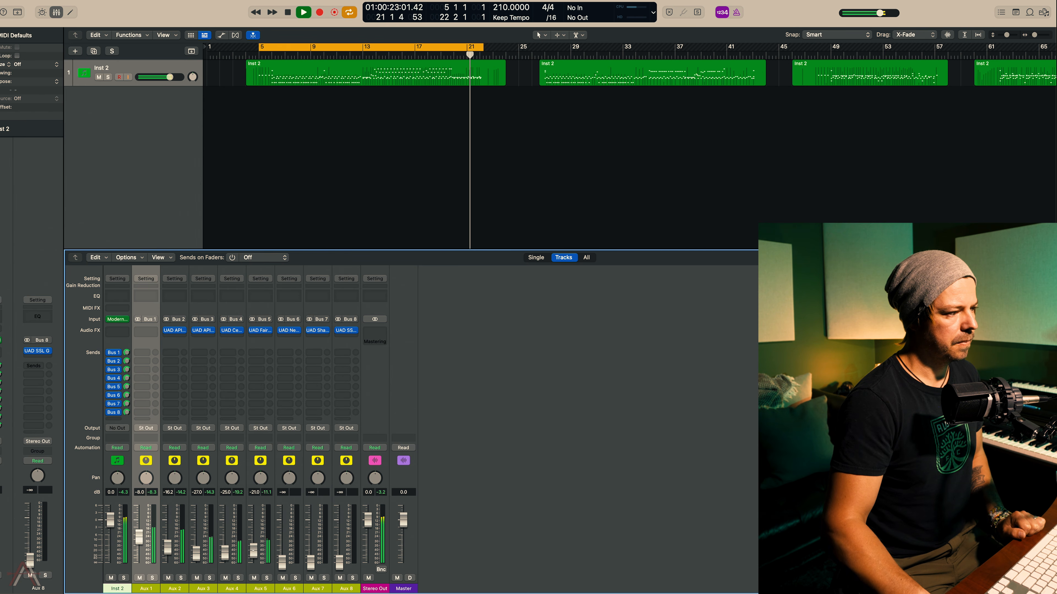
Blend in Aux 6 at about -17.0 dB using solo and mute checks, and bring Aux 7 up to about -22.5 dB
left_click_drag(283, 566, 280, 554)
left_click(296, 579)
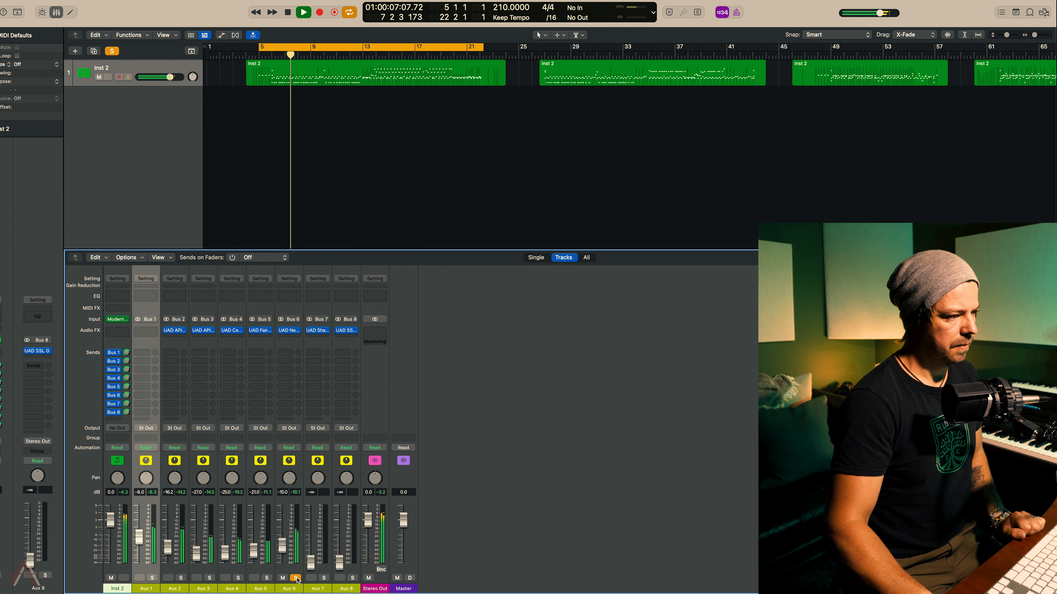
left_click(296, 578)
left_click_drag(282, 557, 281, 554)
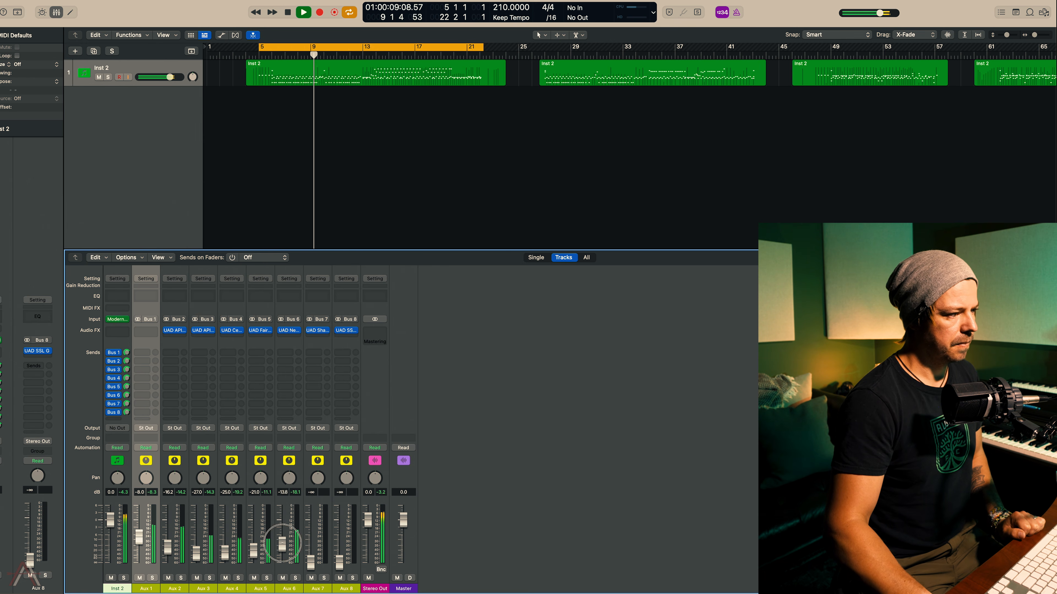
left_click(283, 578)
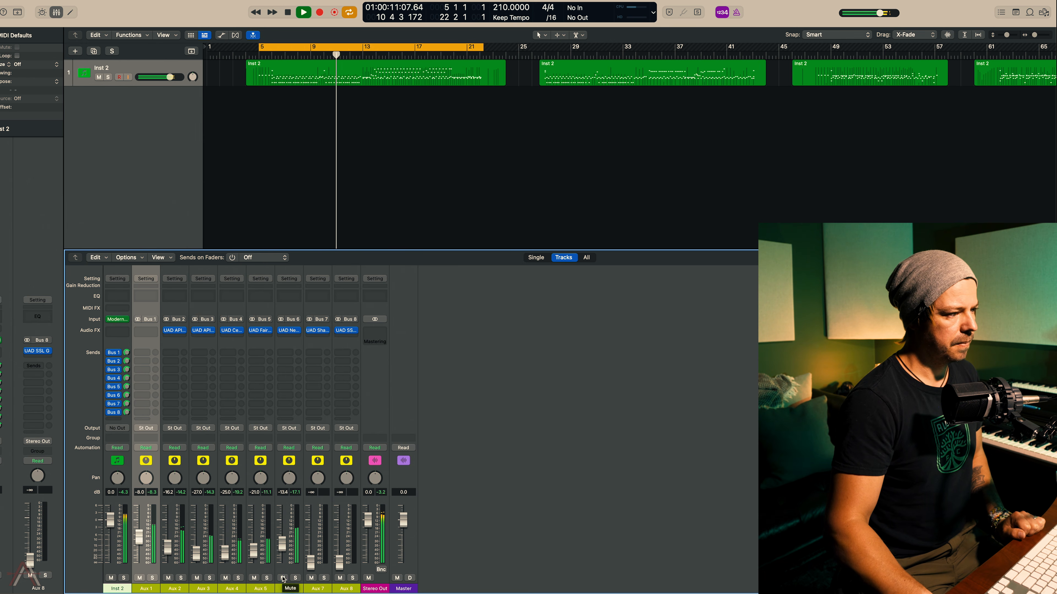
left_click(283, 578)
left_click_drag(282, 550, 312, 557)
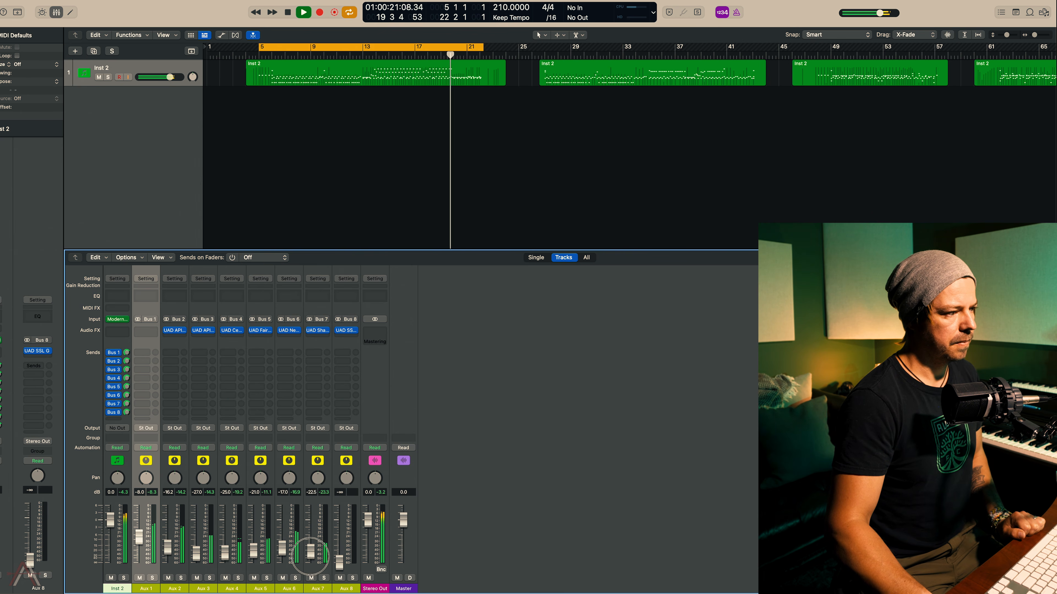
Solo-check Aux 7 and set it to about -18.5 dB, and lower Aux 6 to about -18.0 dB after a mute comparison
left_click(324, 578)
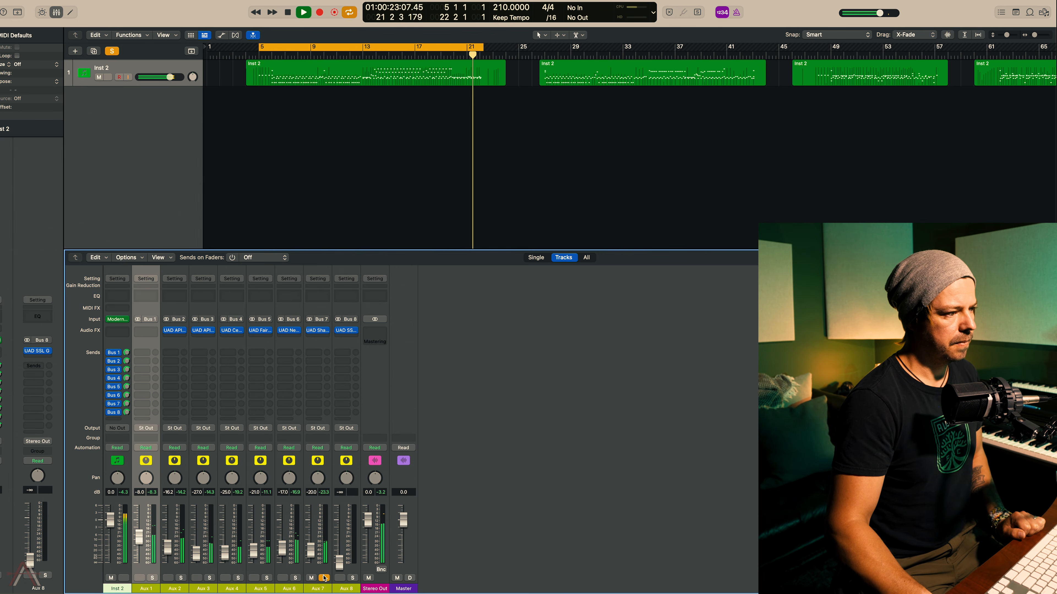
left_click(325, 578)
left_click_drag(311, 552, 311, 550)
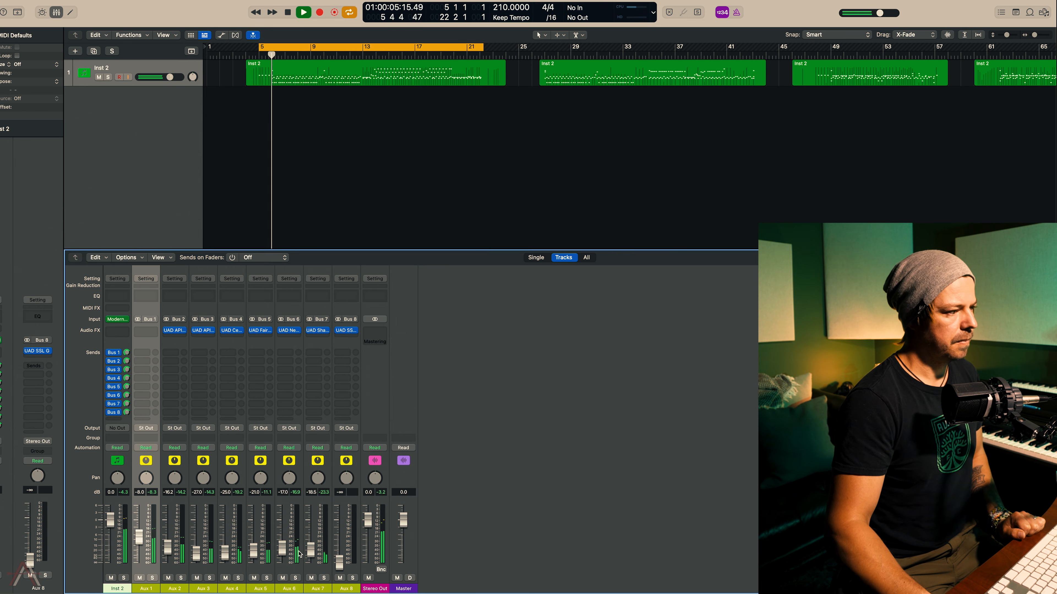
left_click(282, 579)
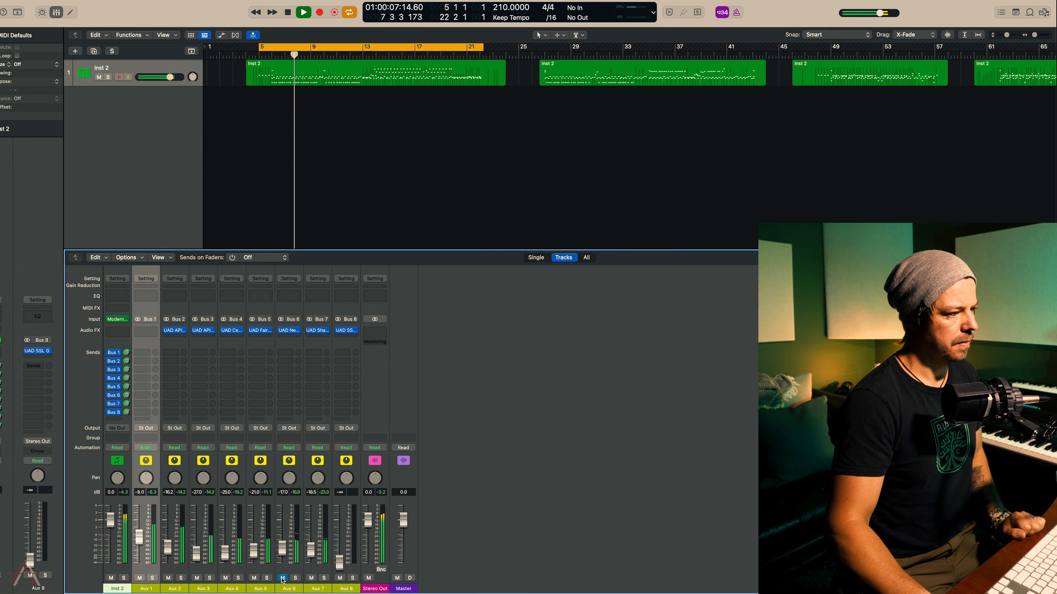
left_click_drag(286, 549, 286, 551)
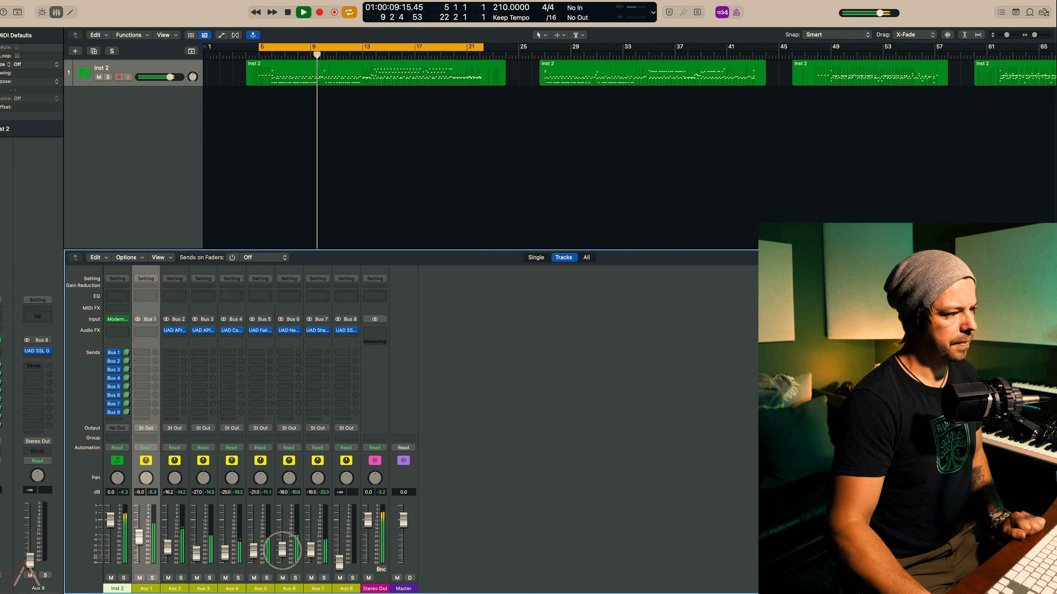
Bring Aux 8 up to about -17.6 dB and compare the full blend with the dry Aux 1 soloed at 0.0 dB
left_click_drag(342, 569, 339, 550)
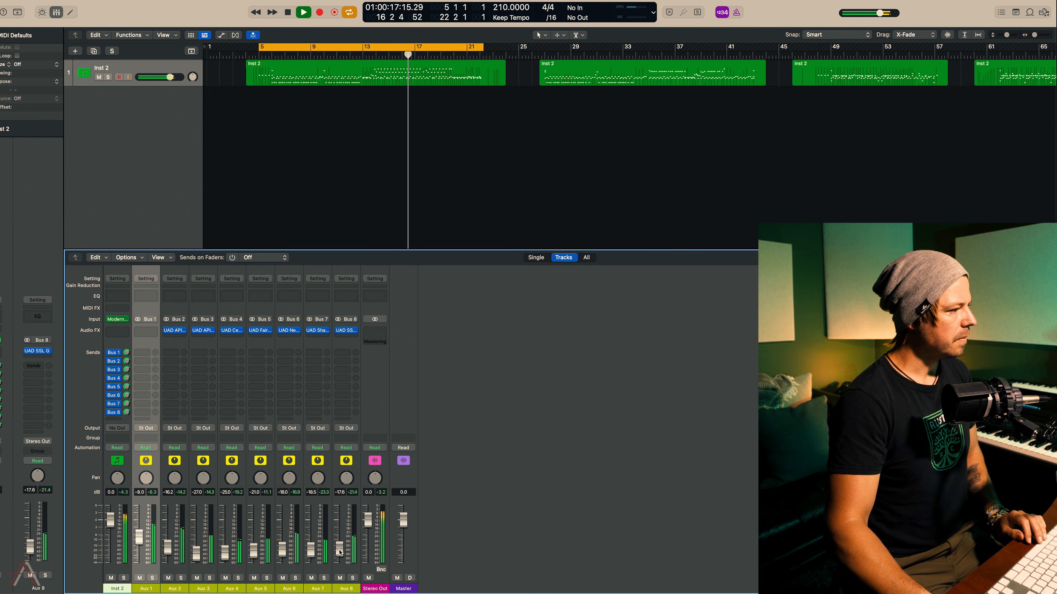
key("space")
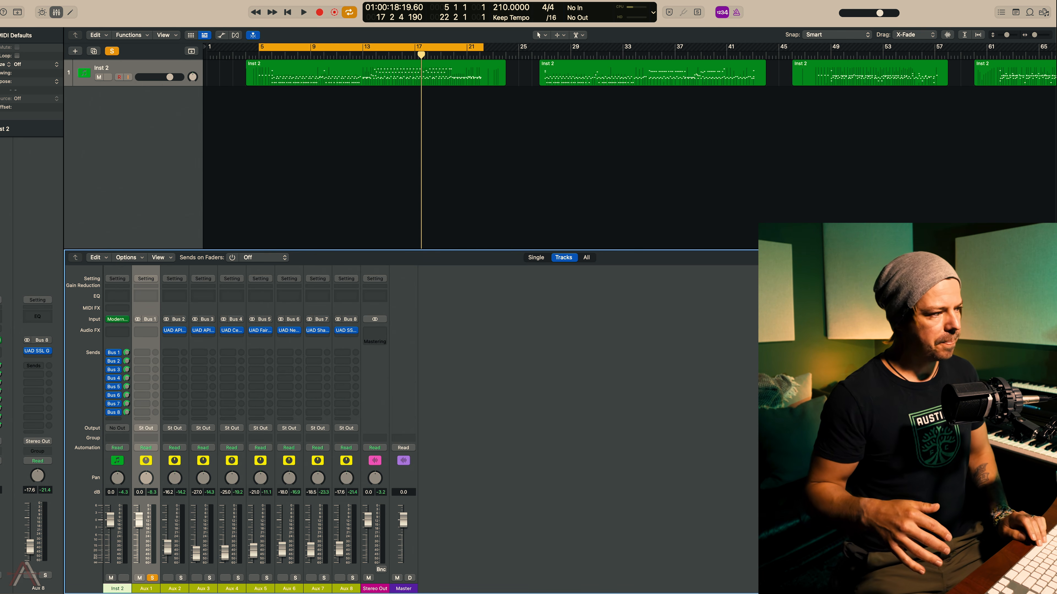
key("space")
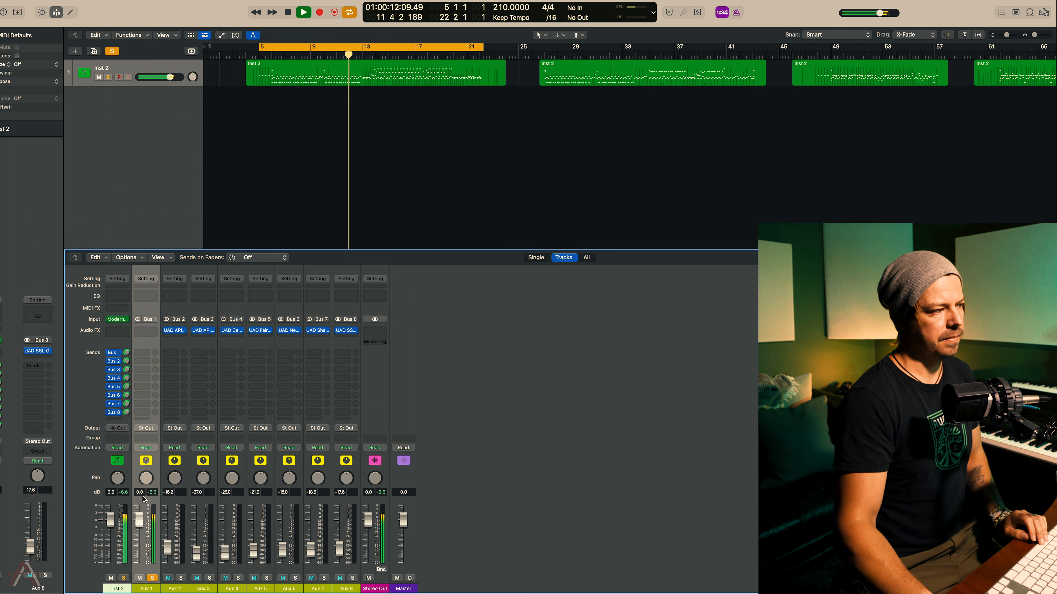
key("space")
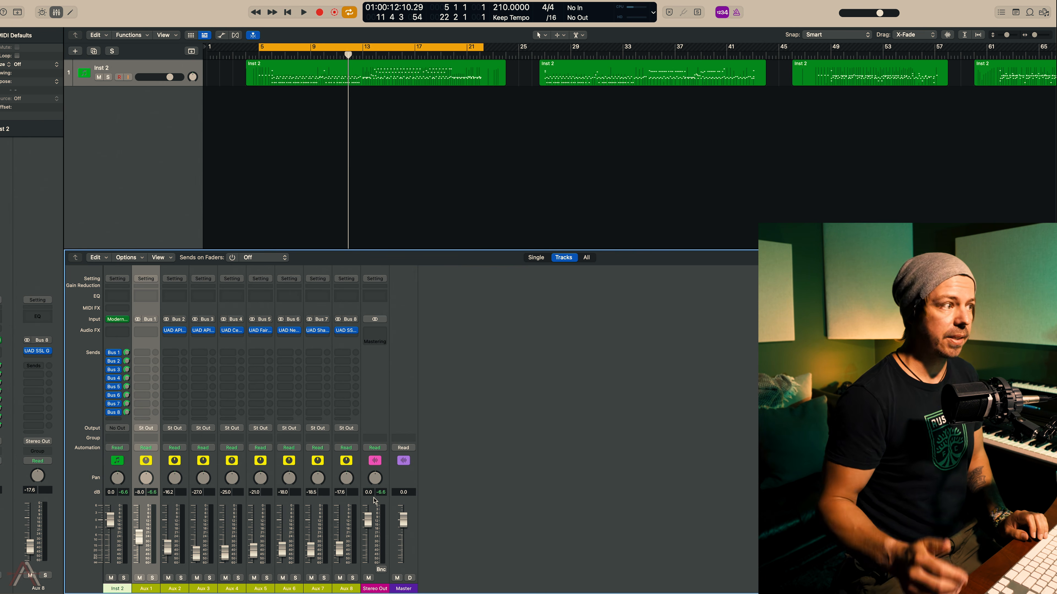
key("space")
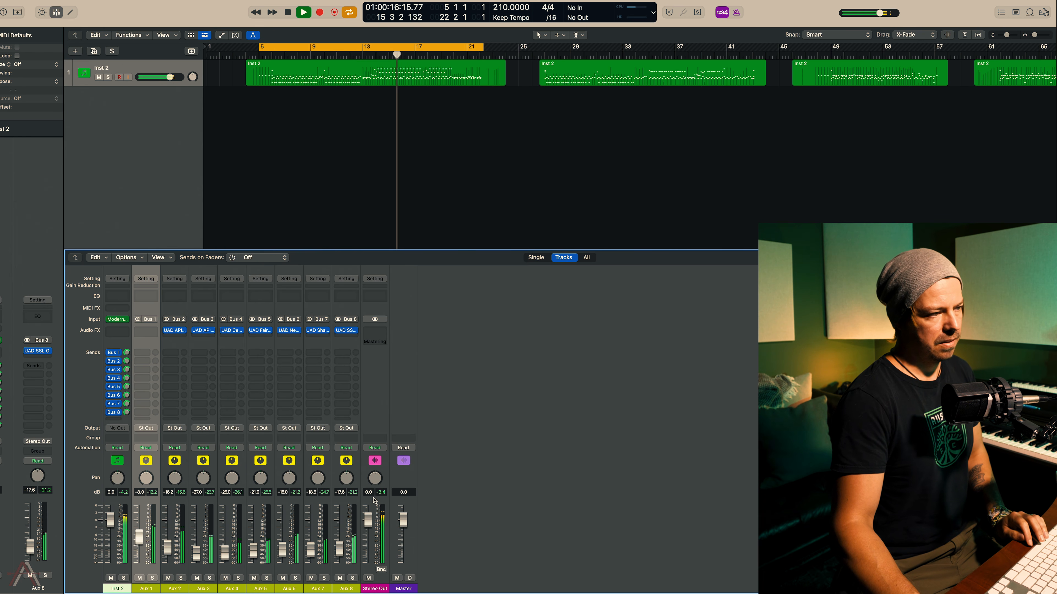
key("space")
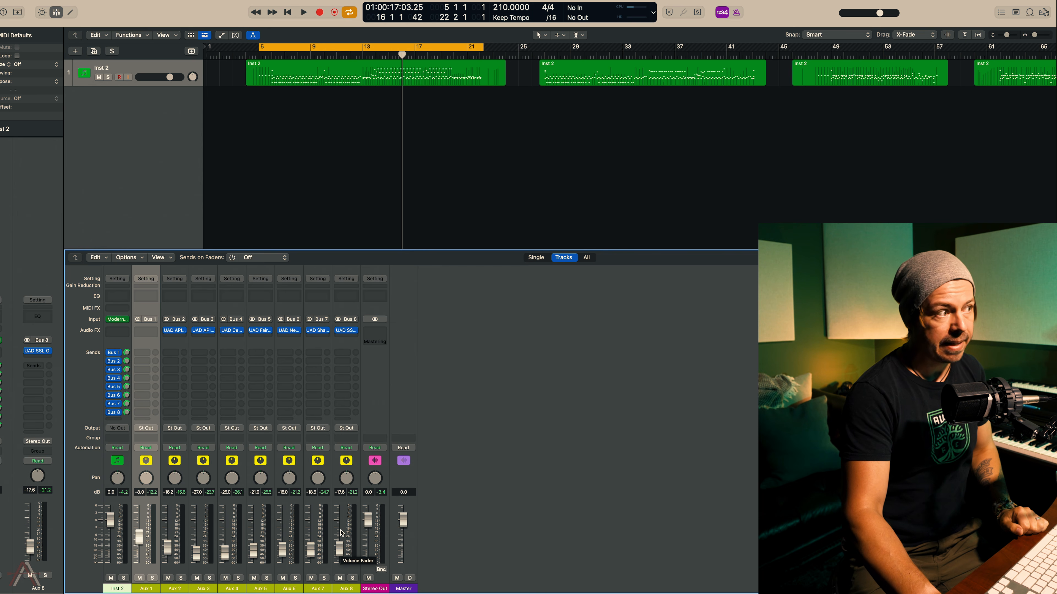
Solo Aux 8 to hear its effect during playback and set its fader to about -18.5 dB
left_click(353, 578)
key("space")
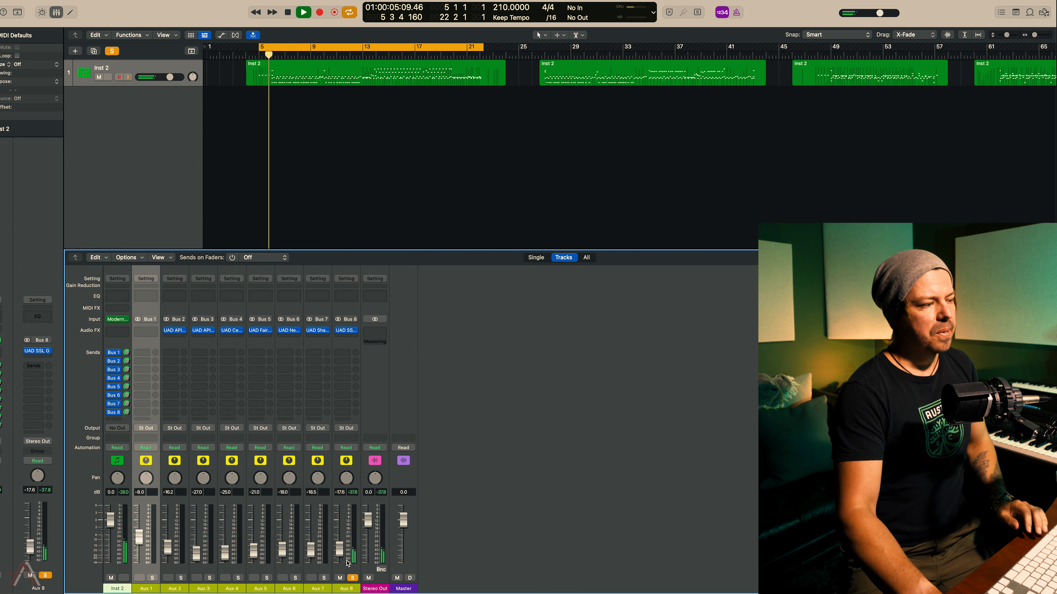
left_click_drag(347, 551, 341, 509)
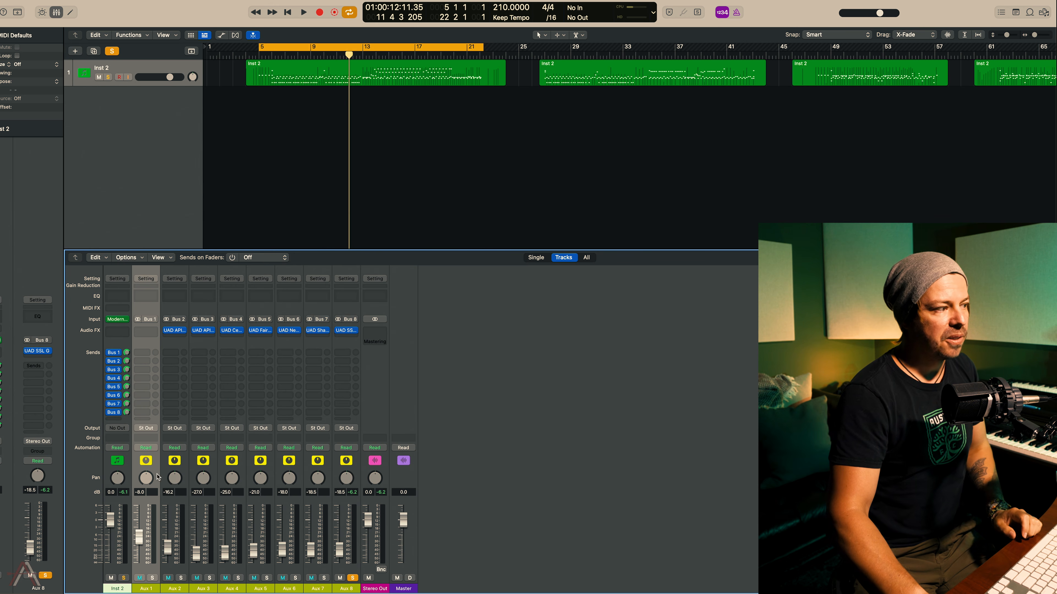
Group the Inst 2 channel and Aux 1 through Aux 8 into a summing track stack
left_click_drag(159, 474, 337, 468)
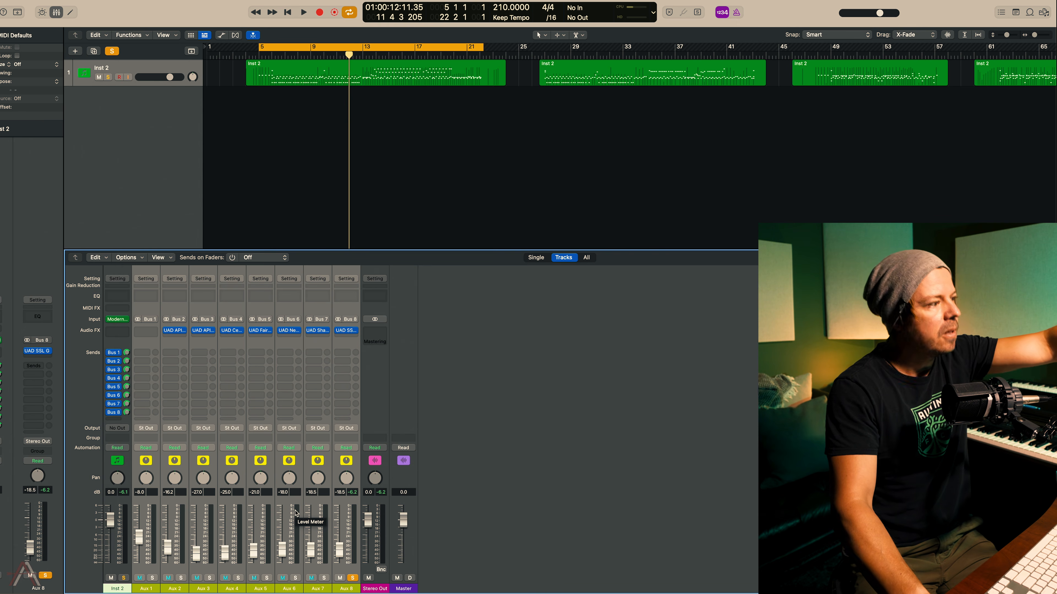
left_click(157, 475)
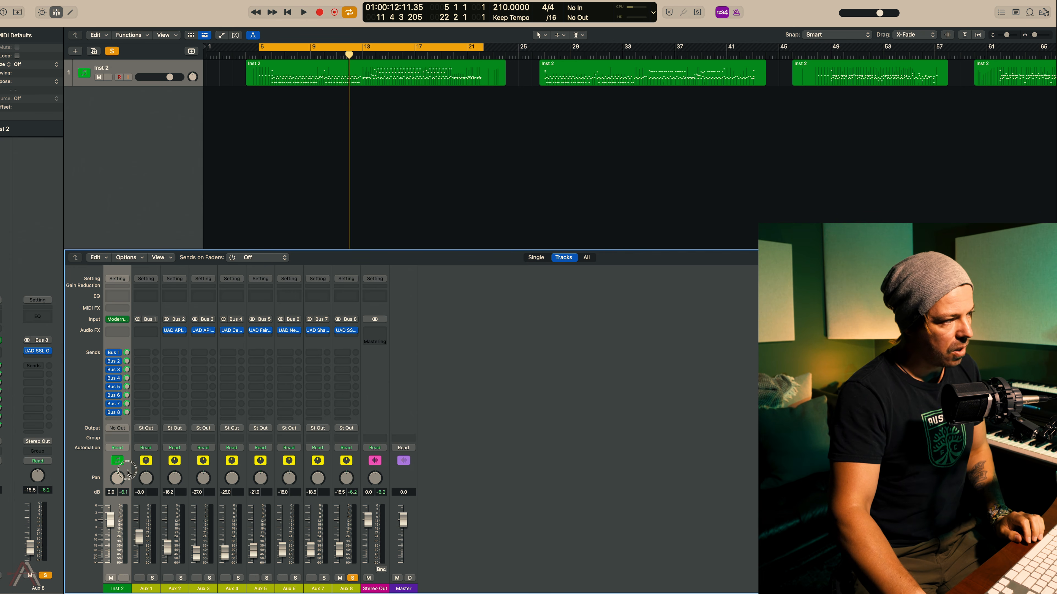
left_click_drag(129, 473, 351, 465)
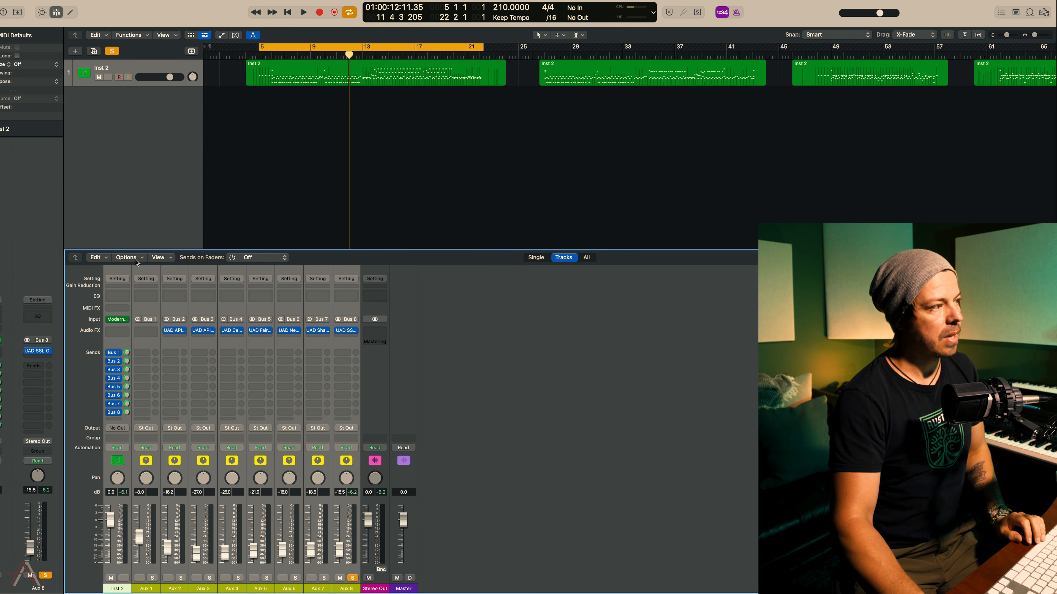
left_click(126, 258)
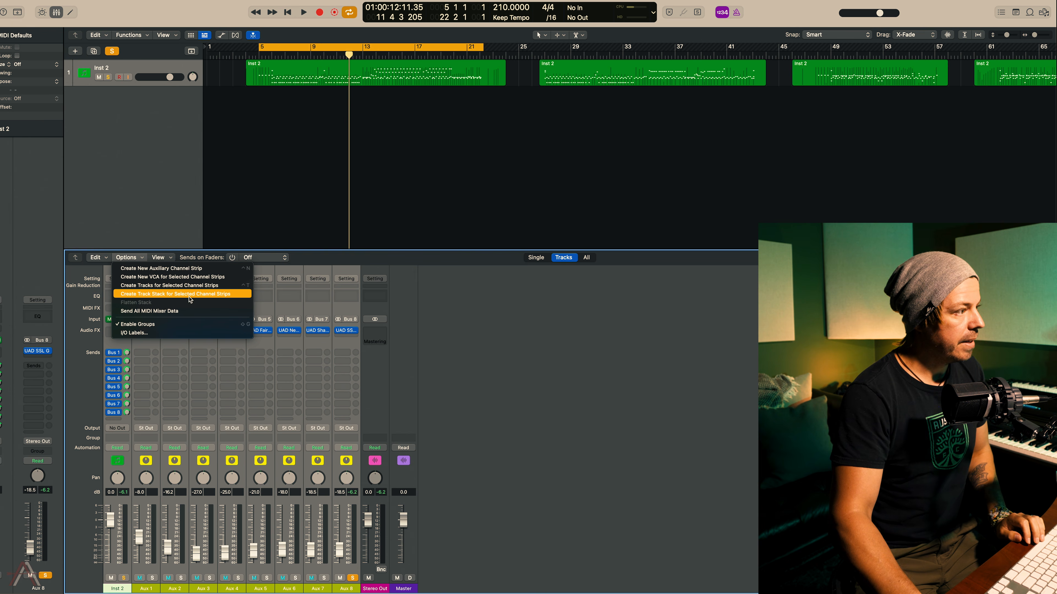
left_click(211, 295)
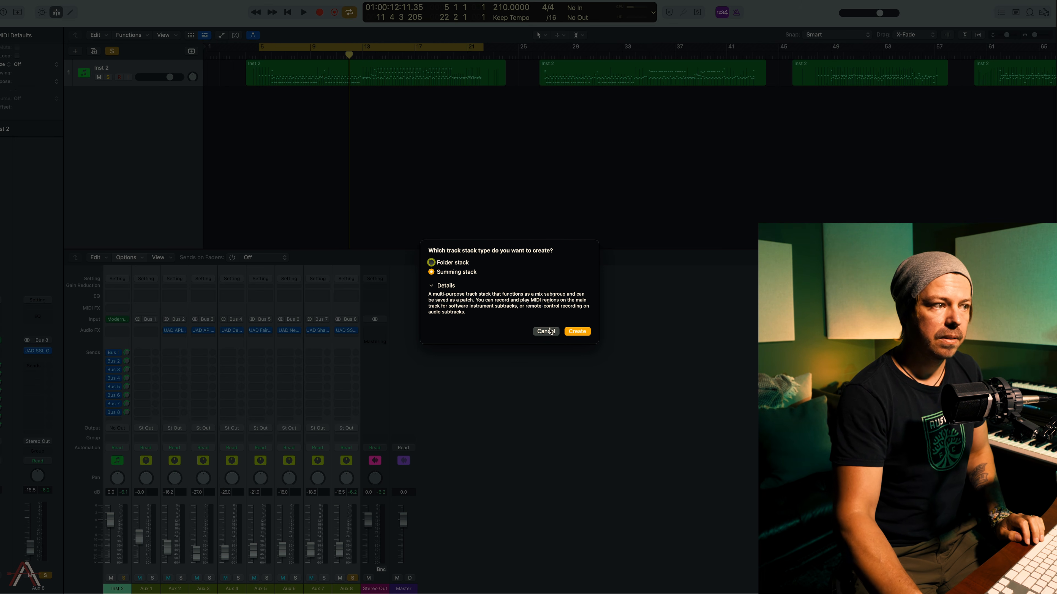
left_click(577, 332)
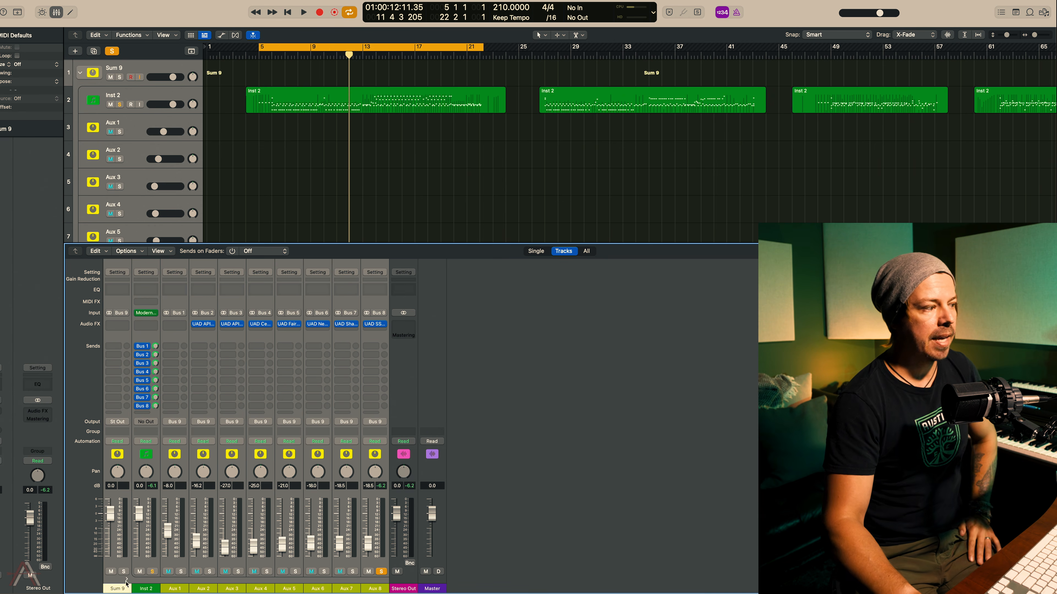
Collapse and re-expand the new summing stack to check the channels it contains
left_click(127, 582)
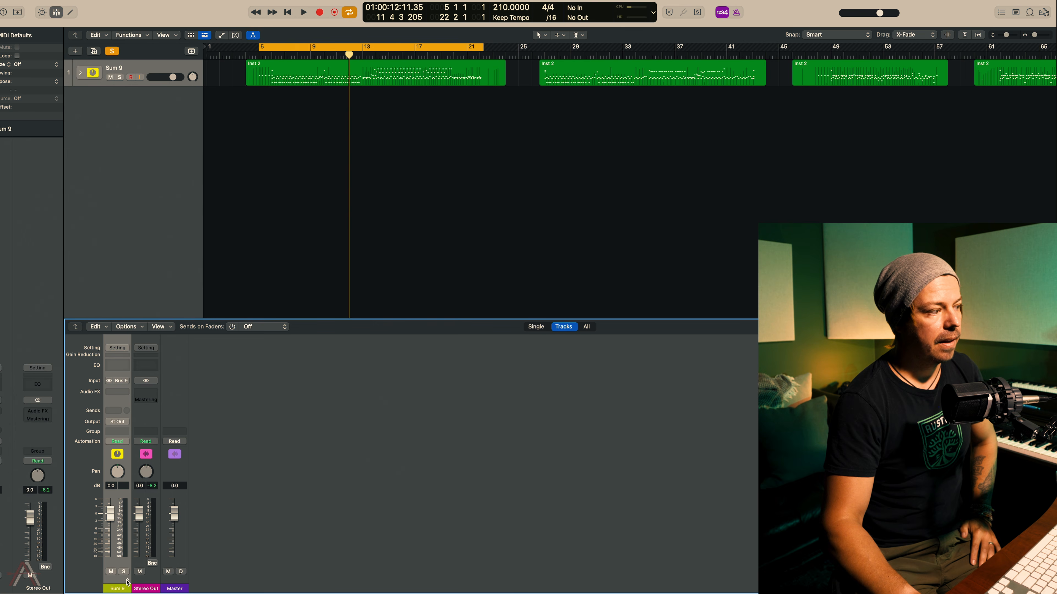
left_click(127, 581)
left_click(128, 581)
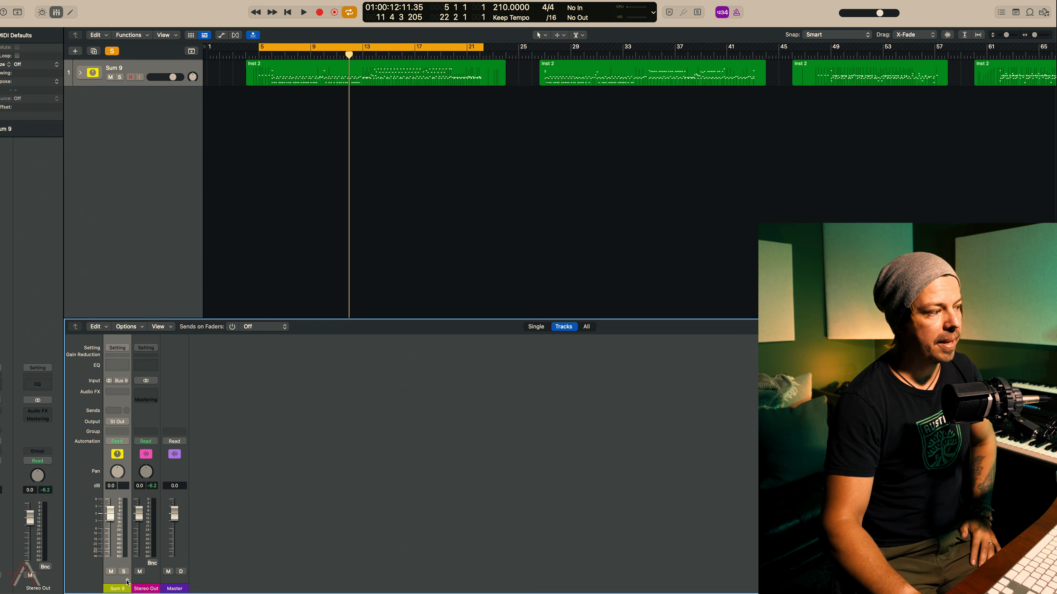
left_click(127, 581)
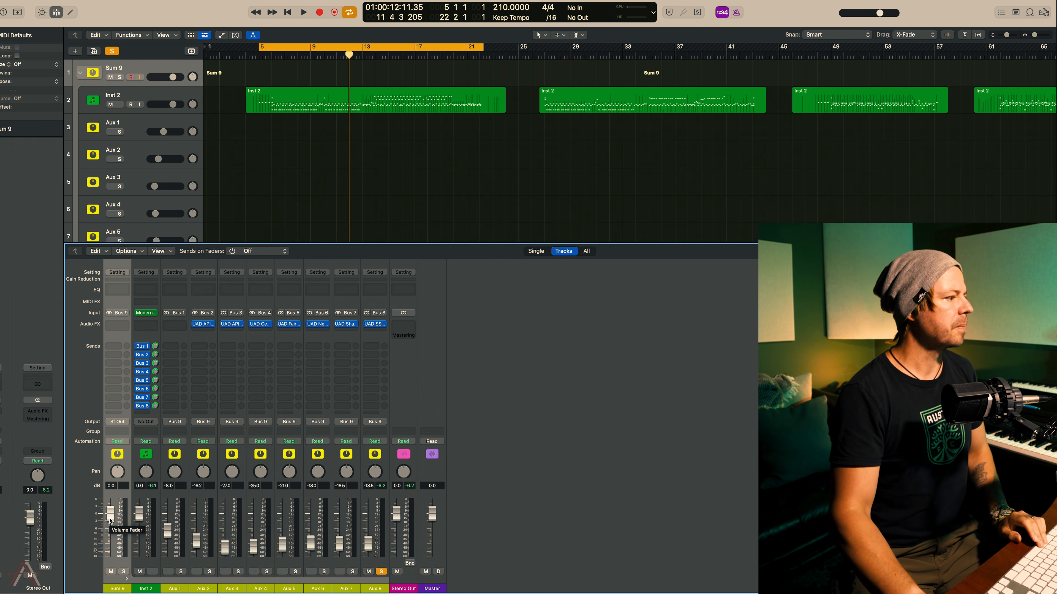
Take Aux 8 out of solo and lower the summing stack's master fader to about -6.2 dB while listening to playback
key("space")
mouse_move(112, 518)
left_mouse_down()
mouse_move(113, 539)
mouse_move(115, 514)
left_mouse_up()
key("space")
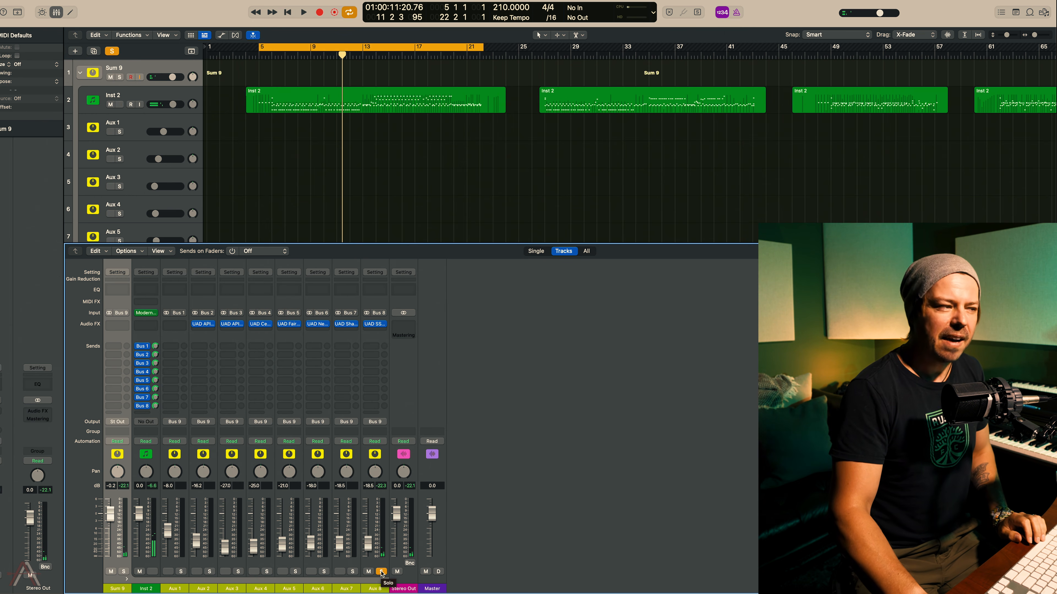
key("space")
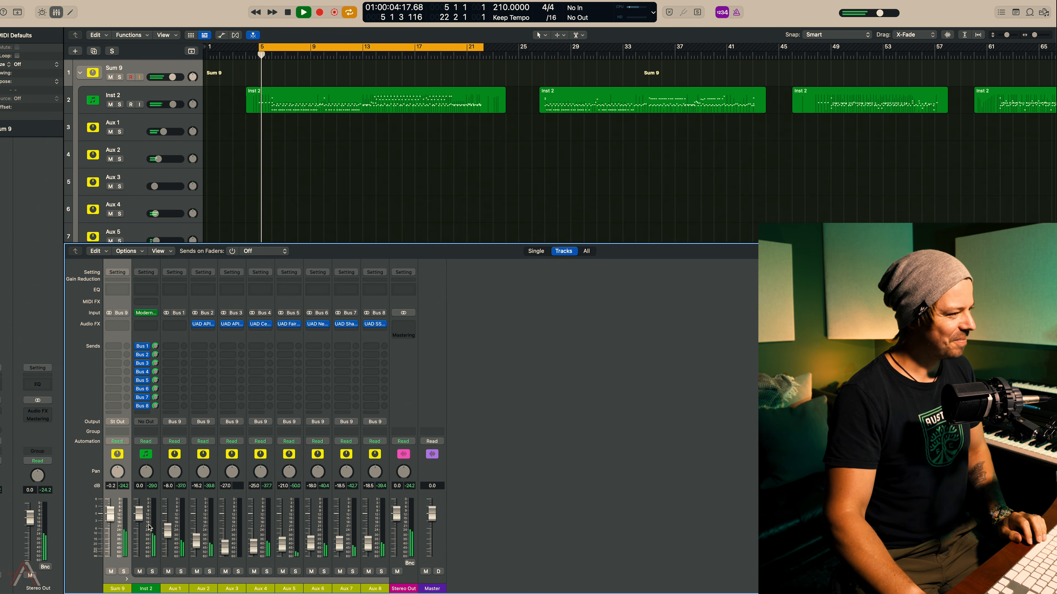
left_click_drag(116, 526, 115, 543)
key("space")
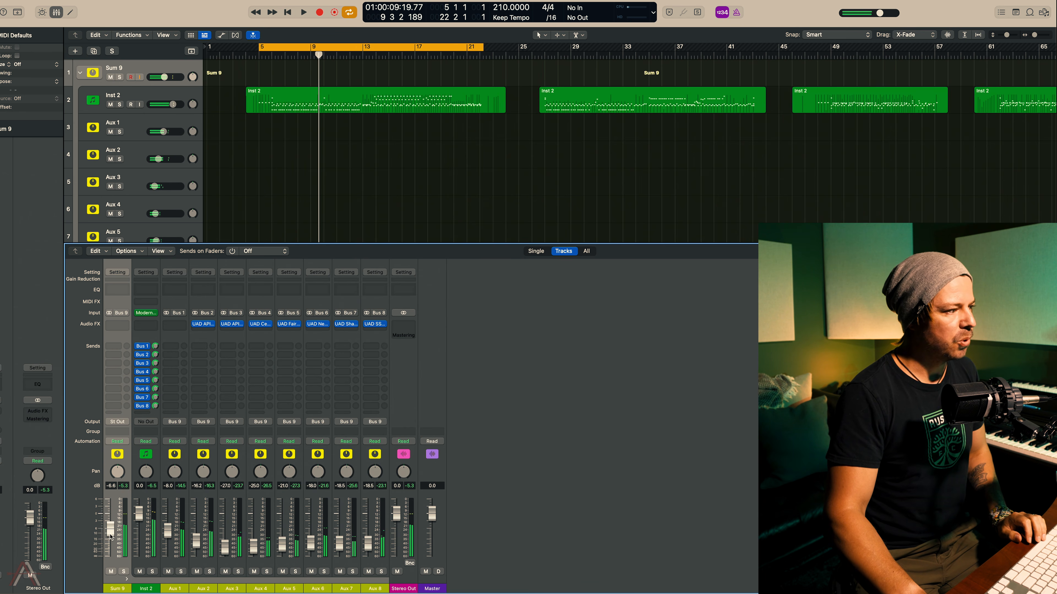
key("space")
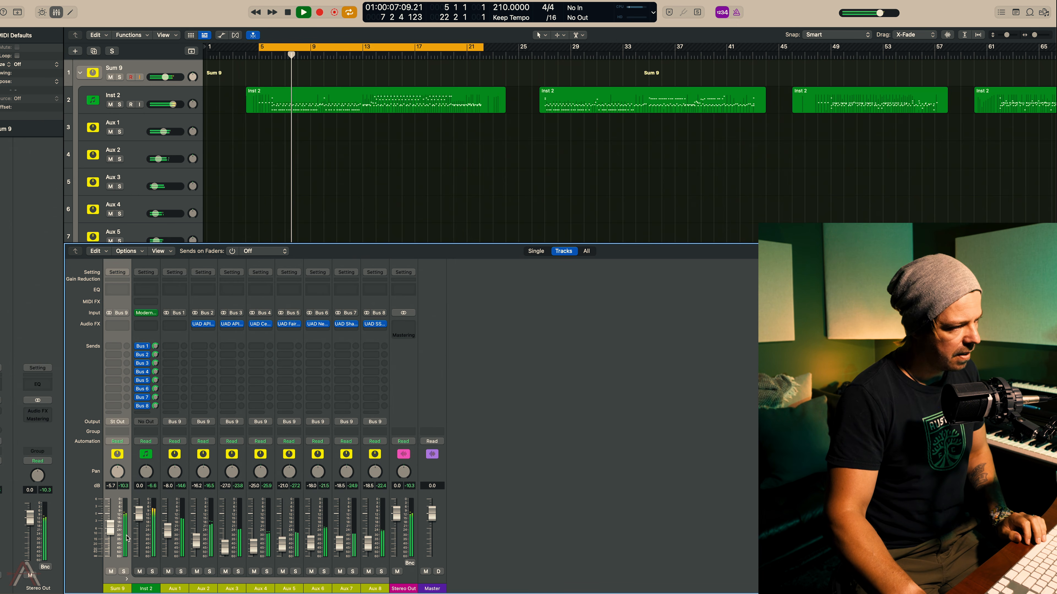
left_click_drag(113, 534, 114, 535)
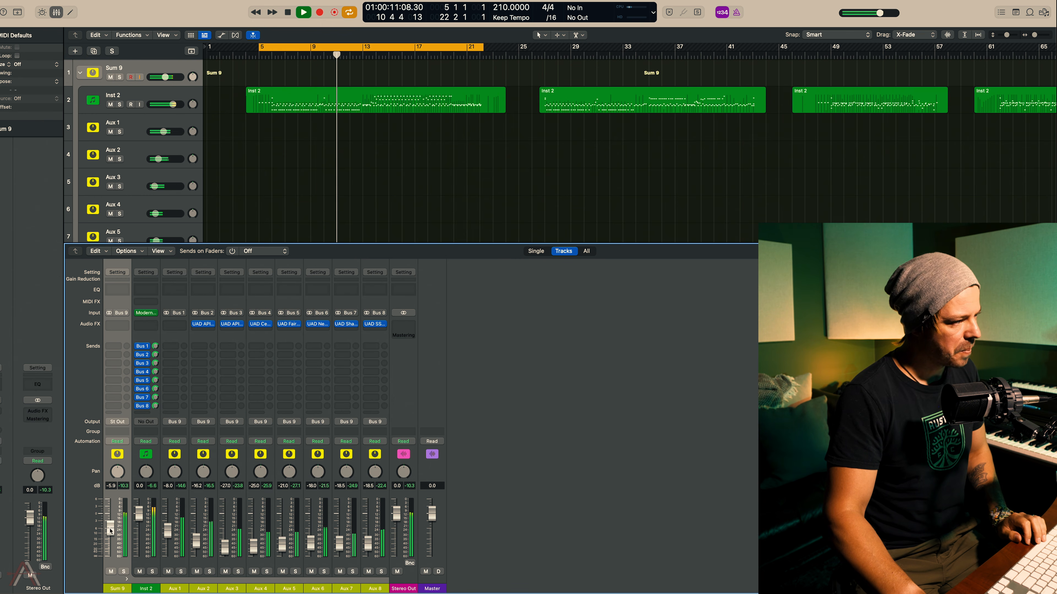
left_click_drag(109, 527, 109, 529)
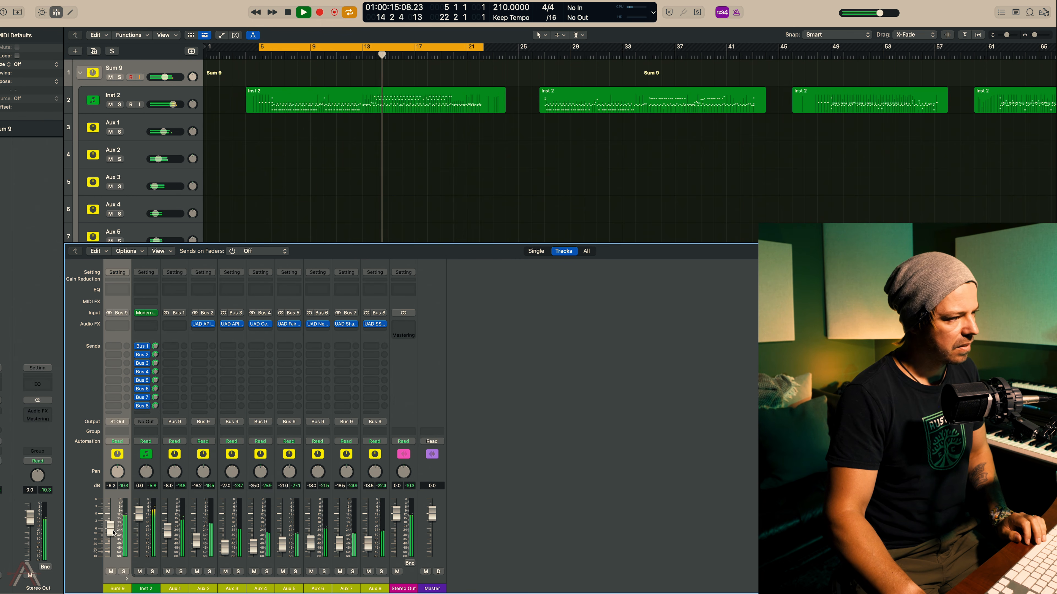
key("space")
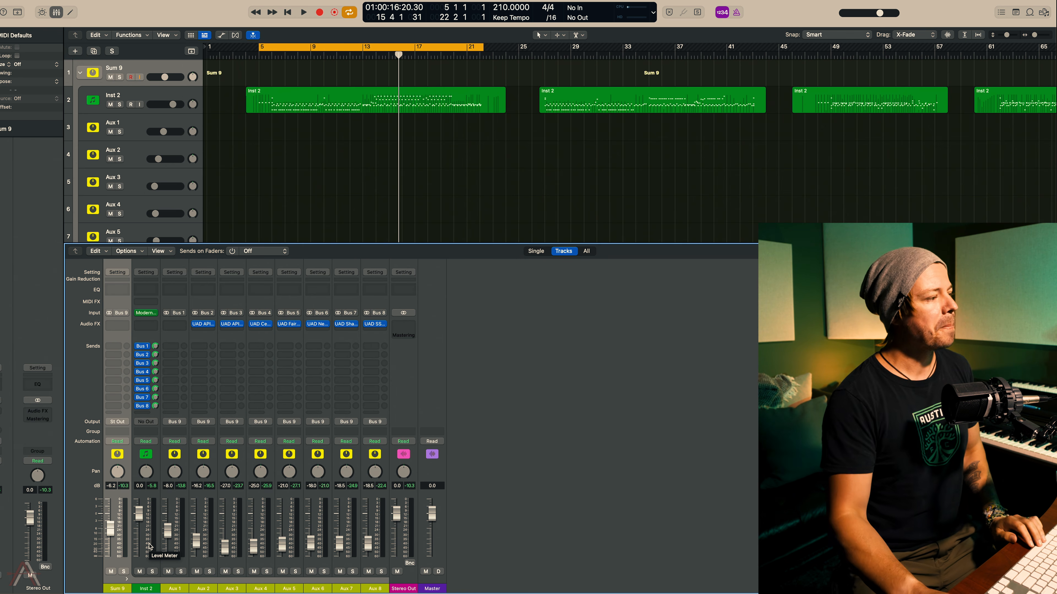
Insert the iZotope Ozone 11 Equalizer as the first audio effect on the summing stack's channel
key("space")
key("space")
left_click(120, 325)
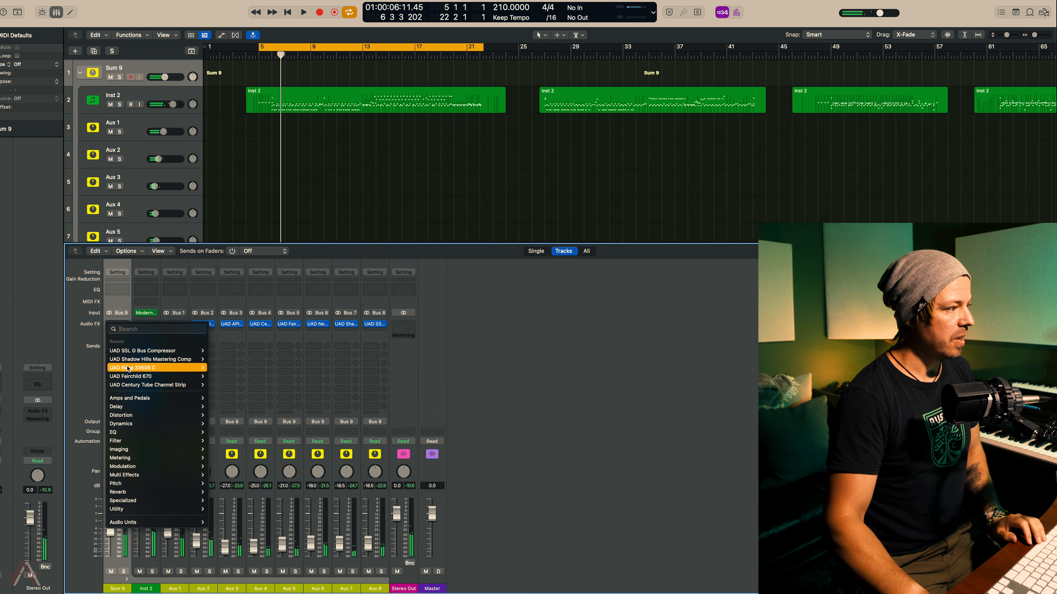
mouse_move(154, 432)
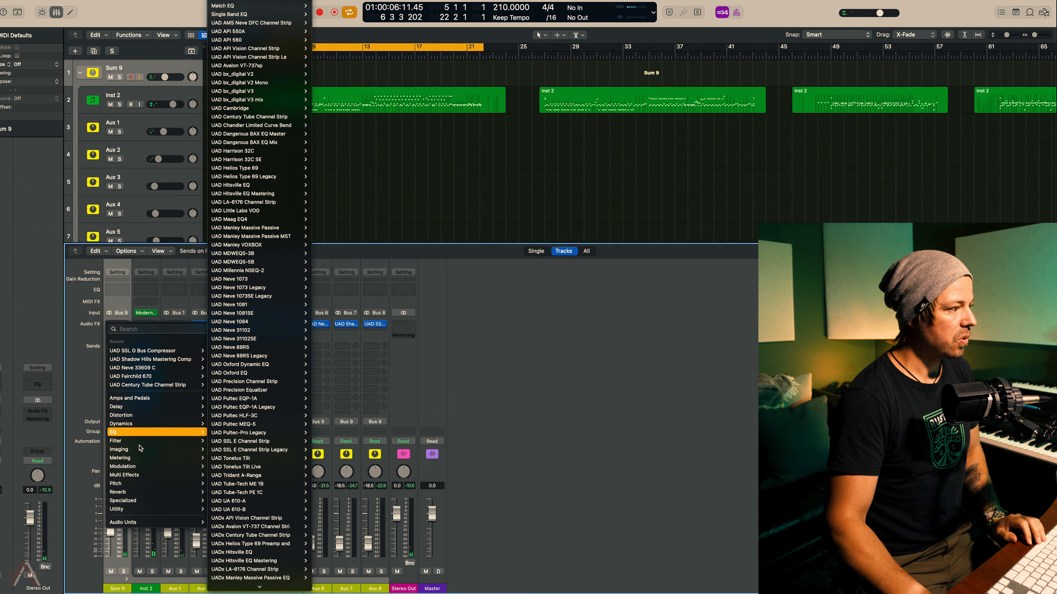
mouse_move(196, 523)
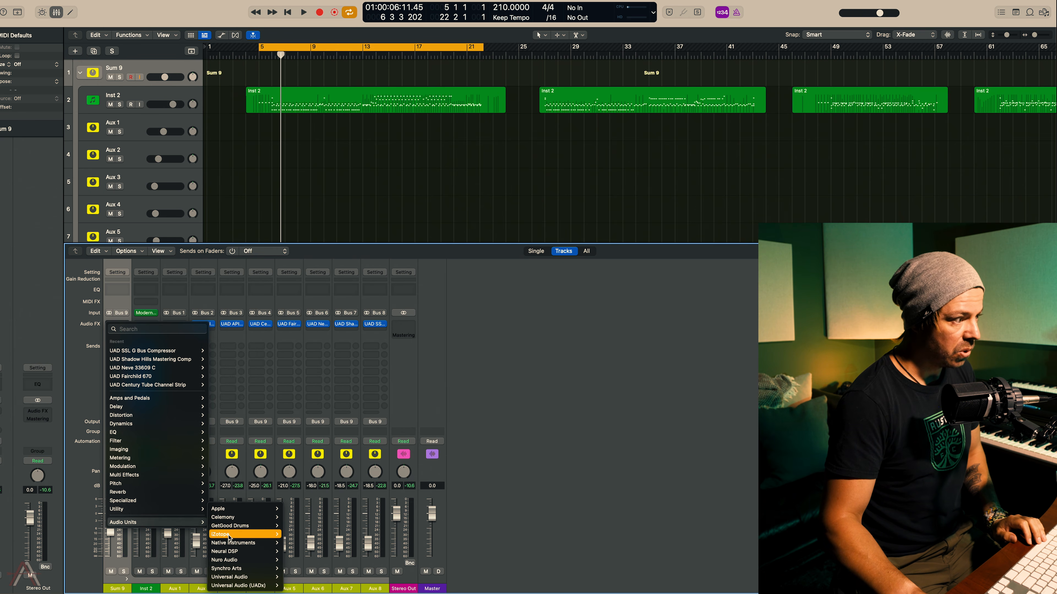
mouse_move(230, 536)
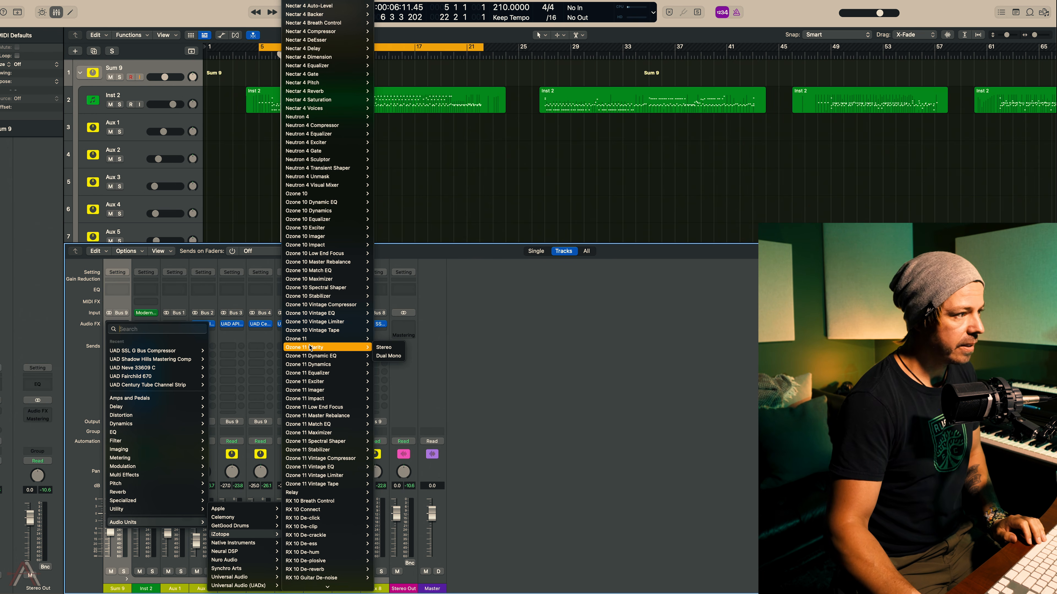
mouse_move(311, 358)
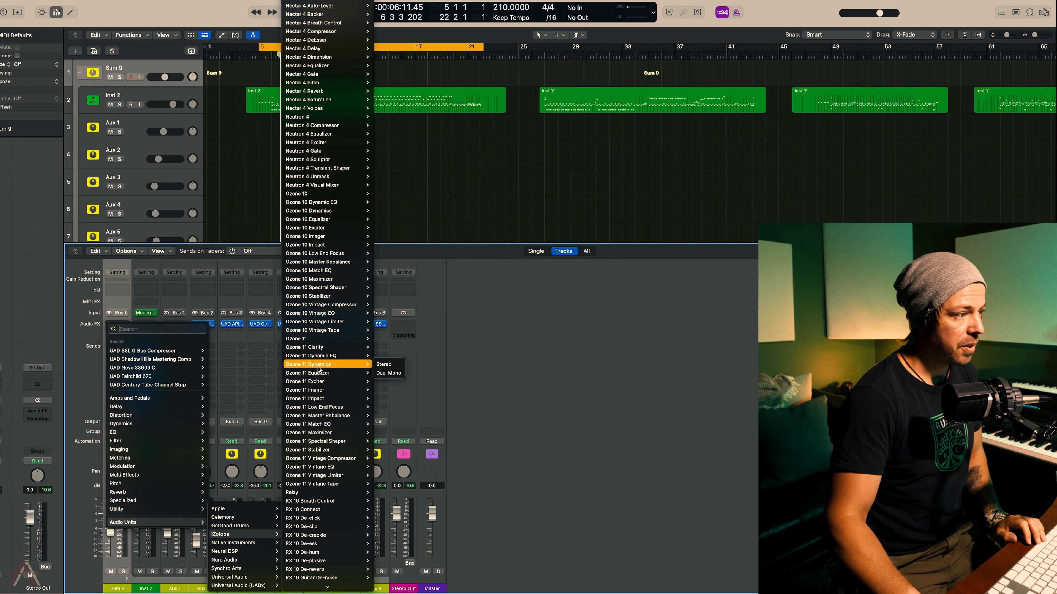
left_click(389, 373)
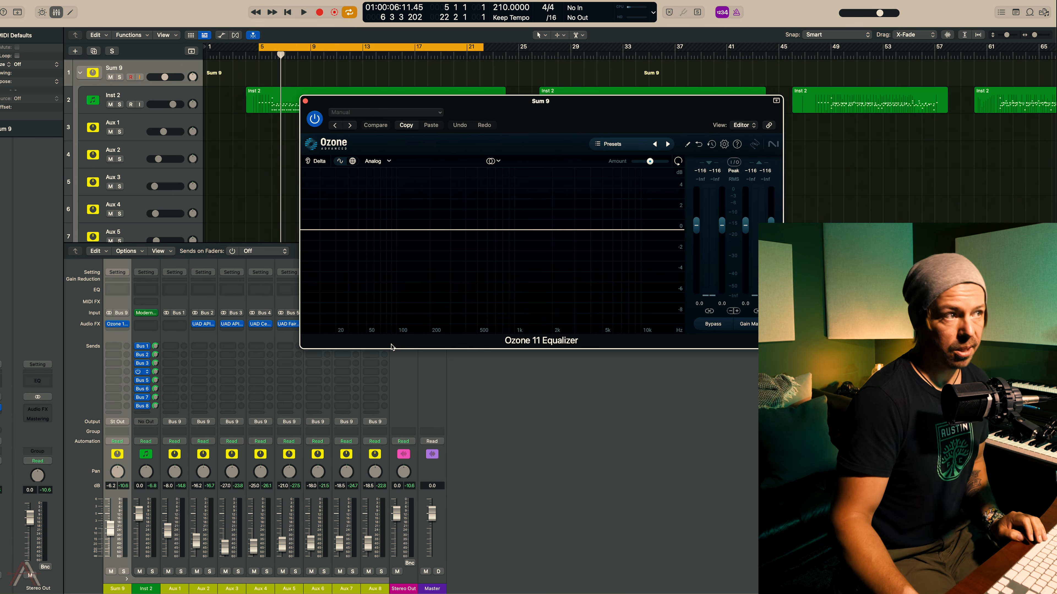
Shape a high-shelf cut of about -2.3 dB at 11734 Hz with Q 8.7 during playback, and close the equalizer
key("space")
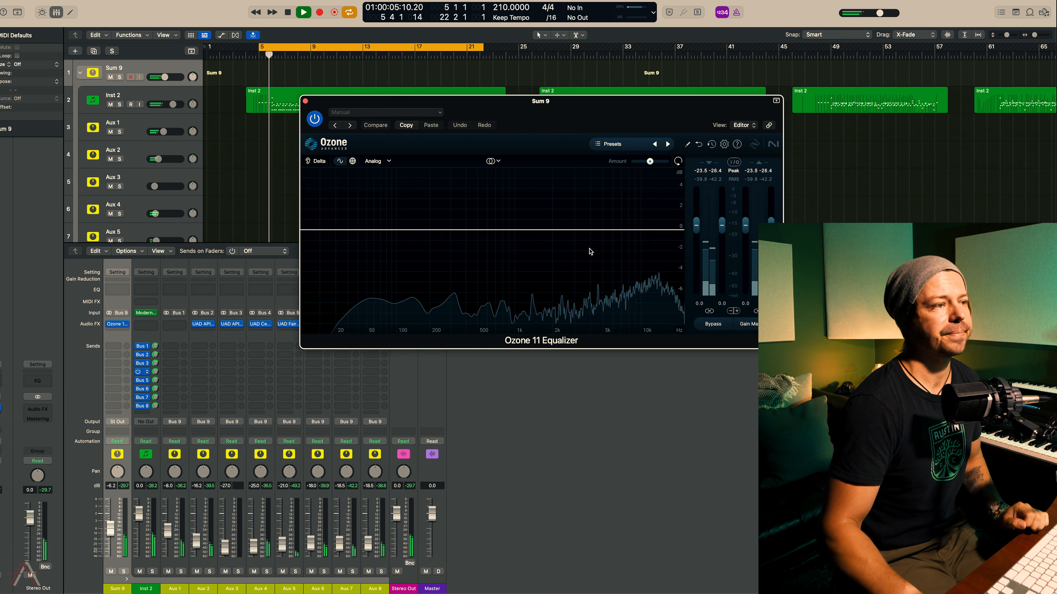
left_click_drag(660, 230, 650, 254)
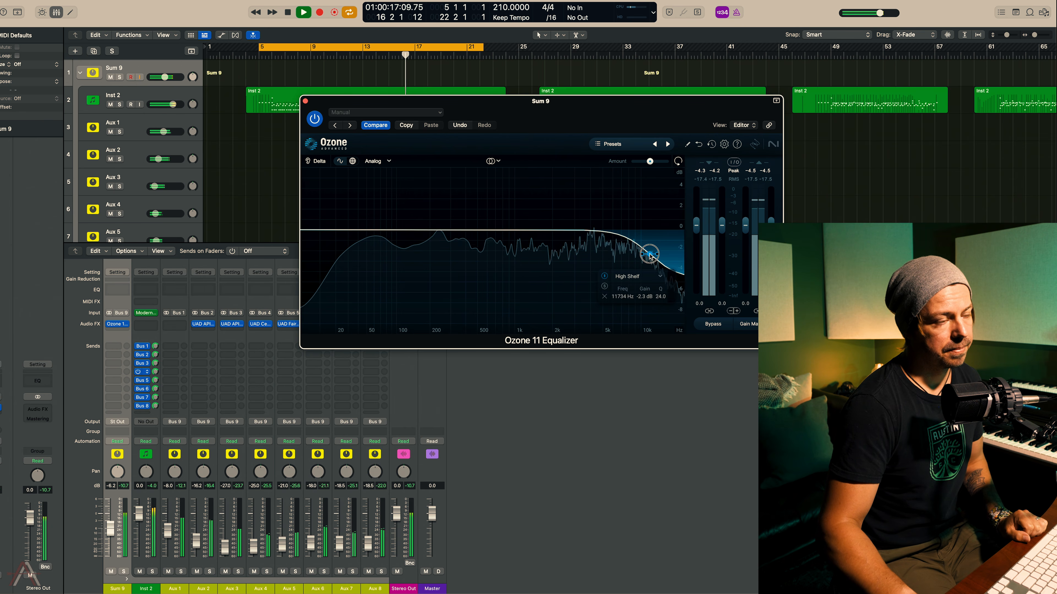
scroll(649, 255, "down", 5)
key("space")
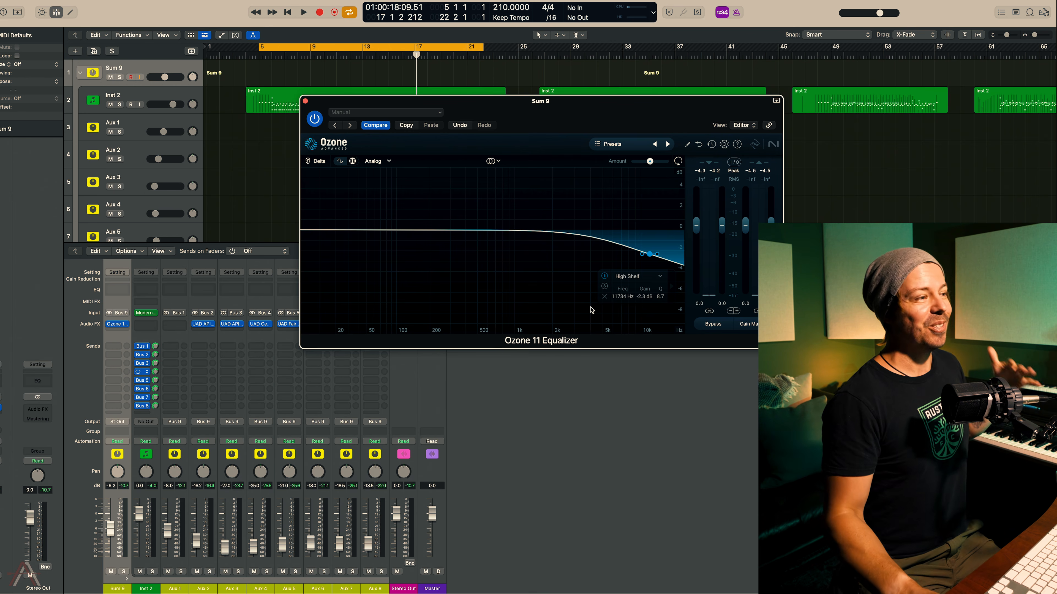
left_click(305, 101)
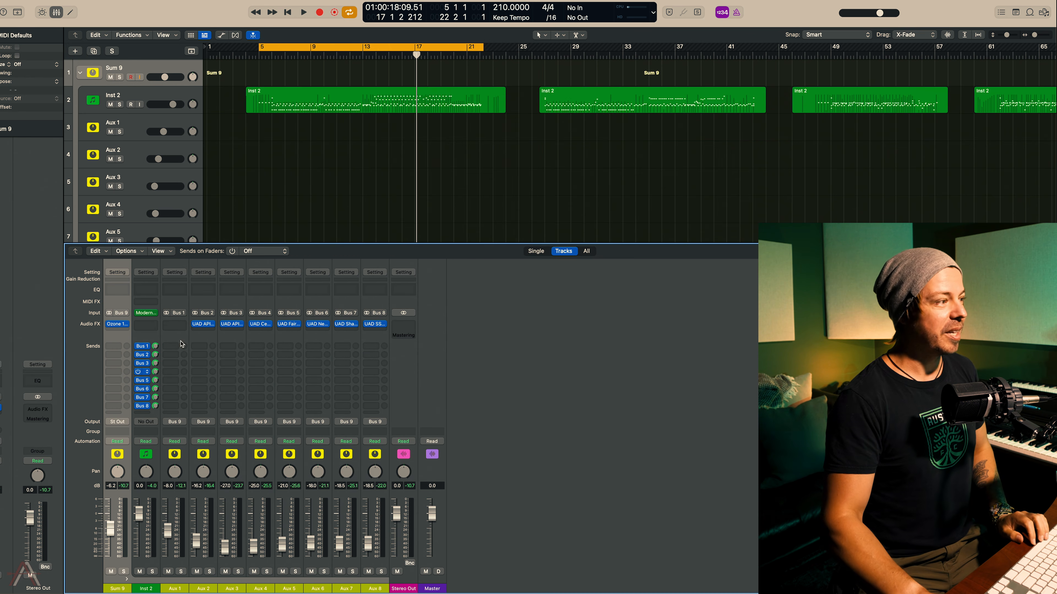
Insert the UAD Shadow Hills Mastering Compressor as the second audio effect on the Sum 9 channel and start playback
left_click(119, 334)
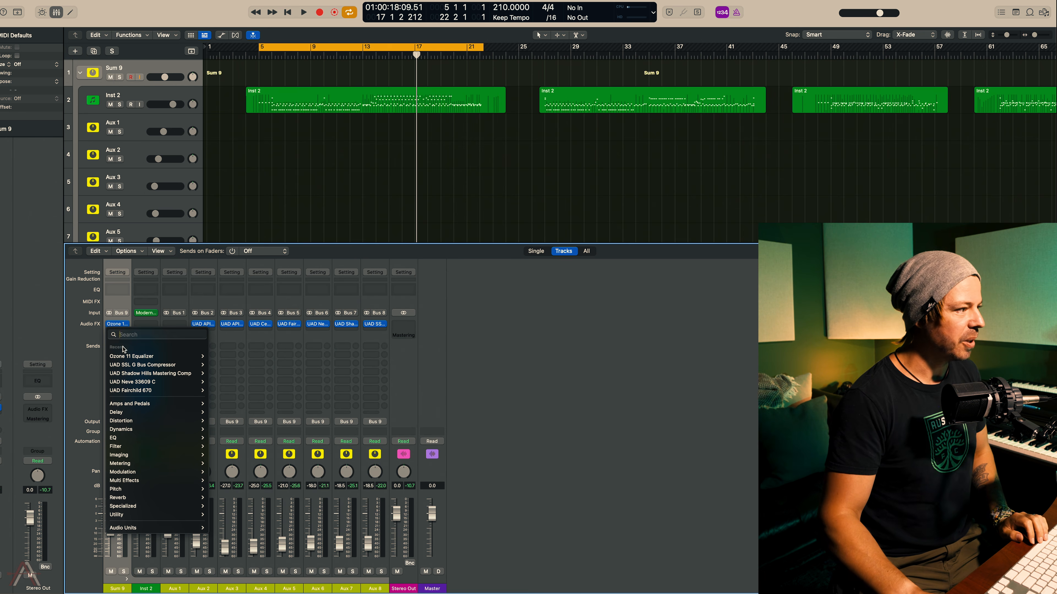
left_click(222, 374)
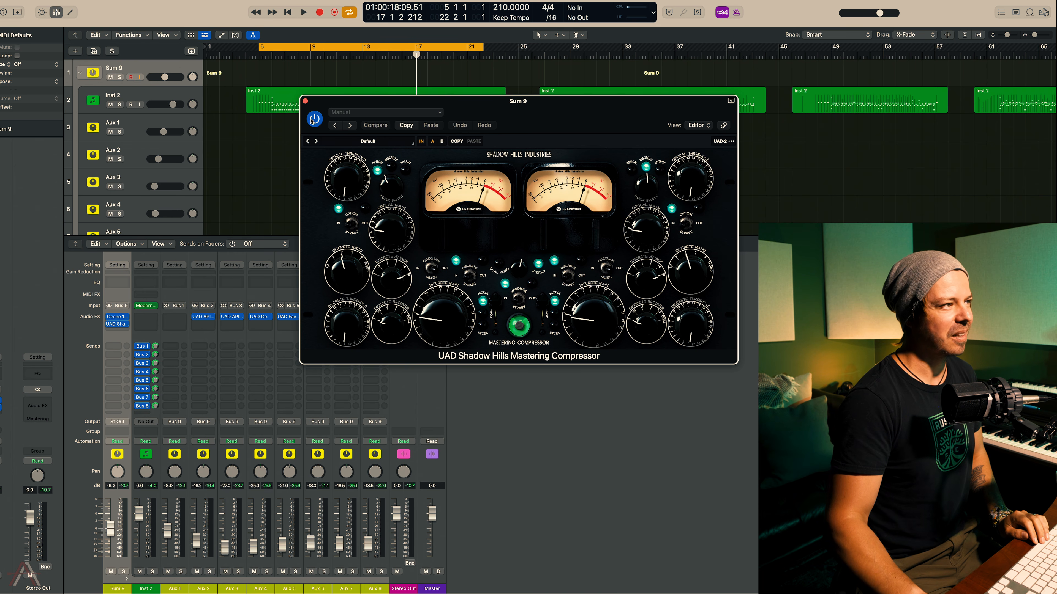
key("space")
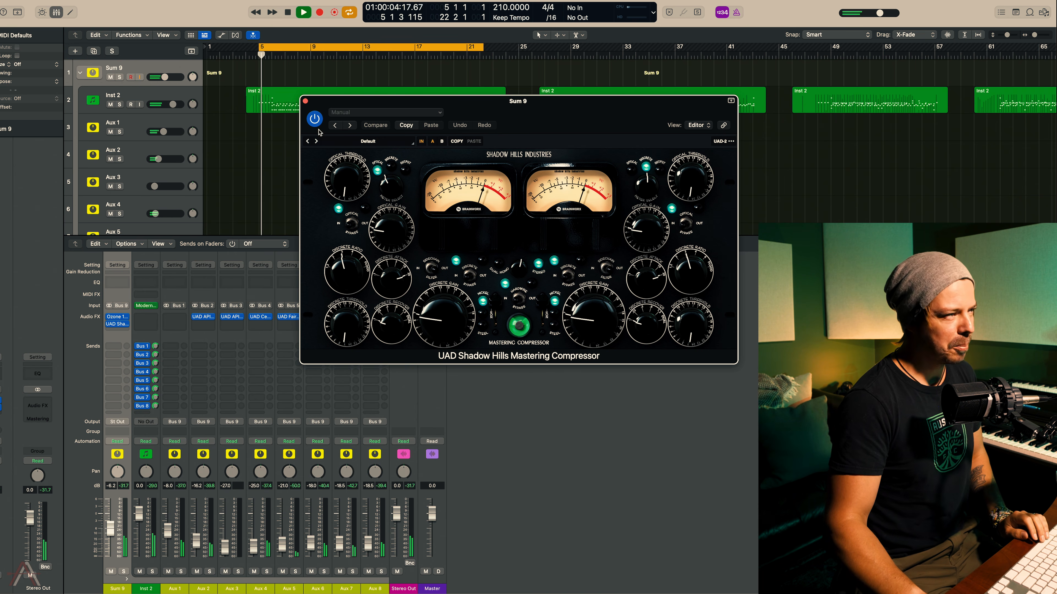
Filter the compressor's presets by the Drums tag, audition several during playback, and settle on Medium Drum Groove
left_click(368, 142)
left_click(231, 190)
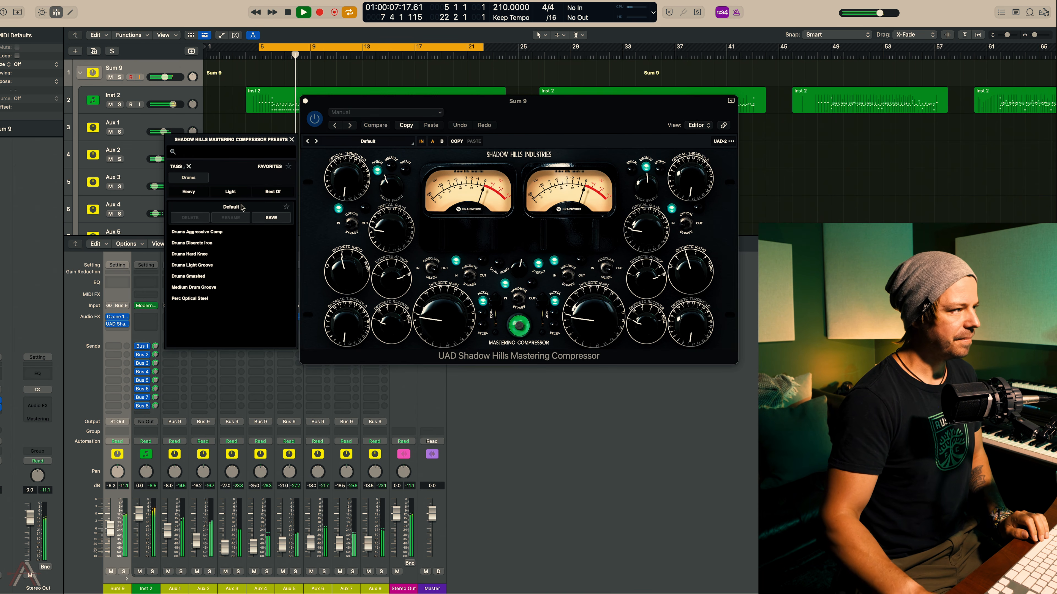
left_click(206, 233)
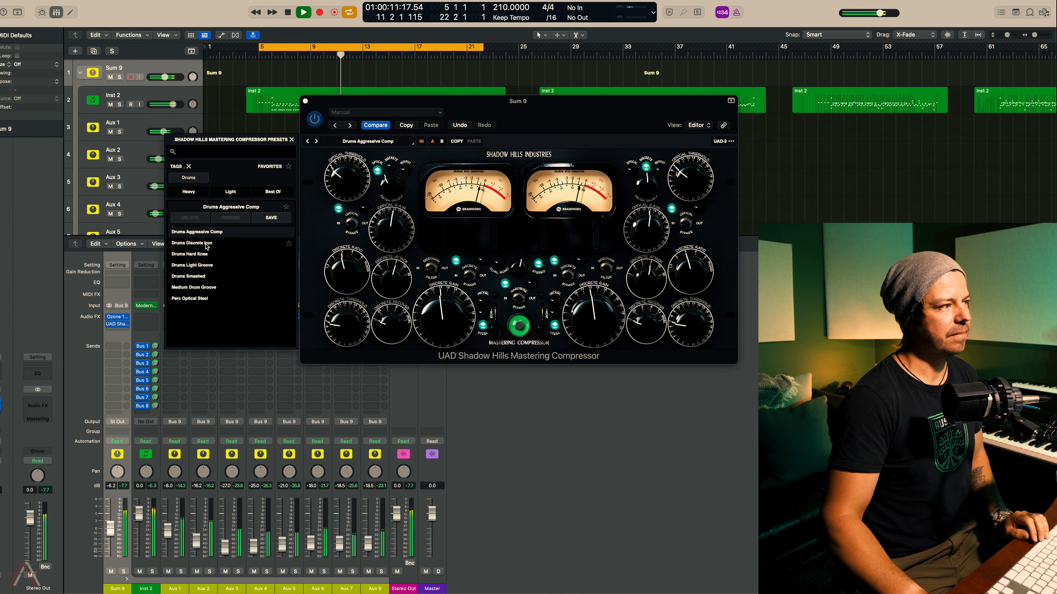
left_click(206, 245)
left_click(206, 255)
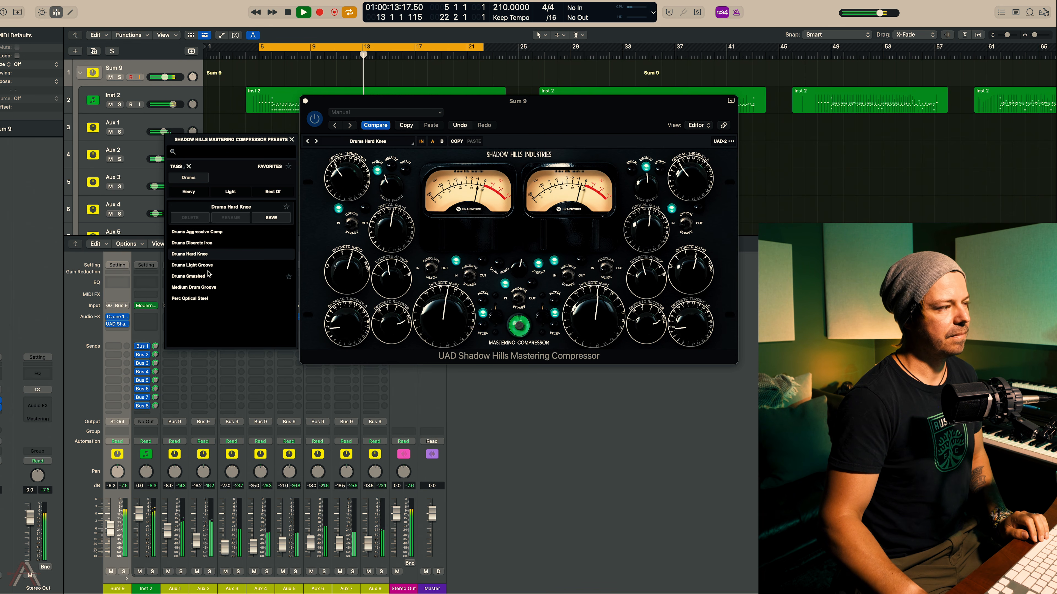
left_click(204, 288)
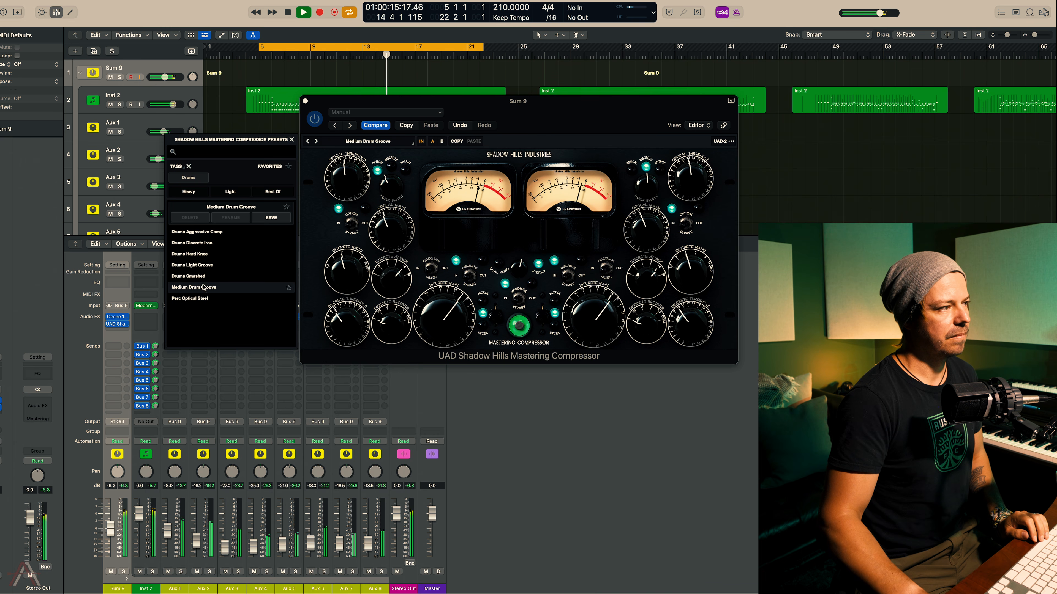
left_click(202, 300)
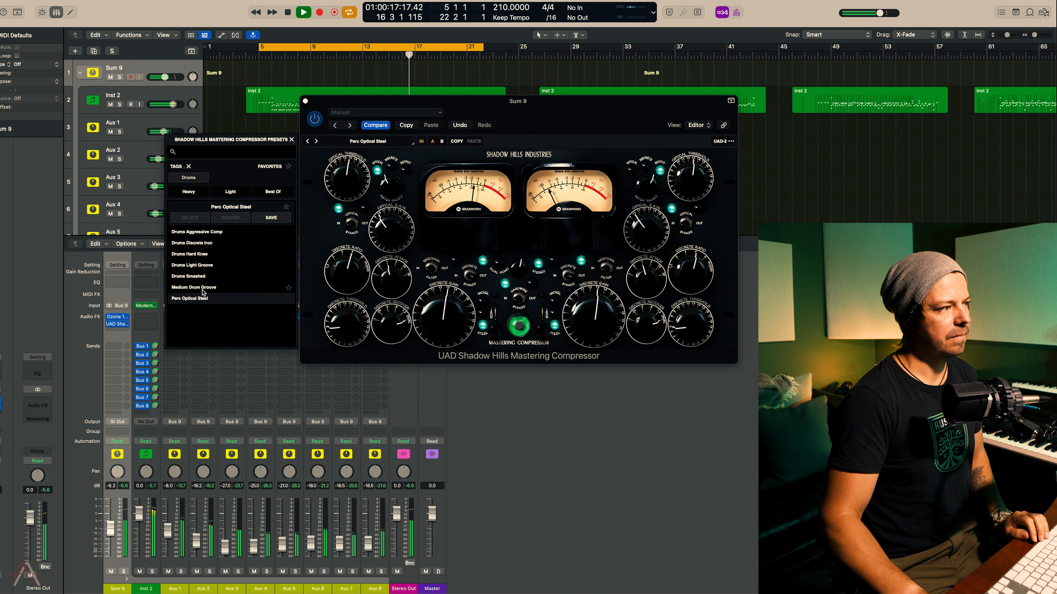
left_click(202, 289)
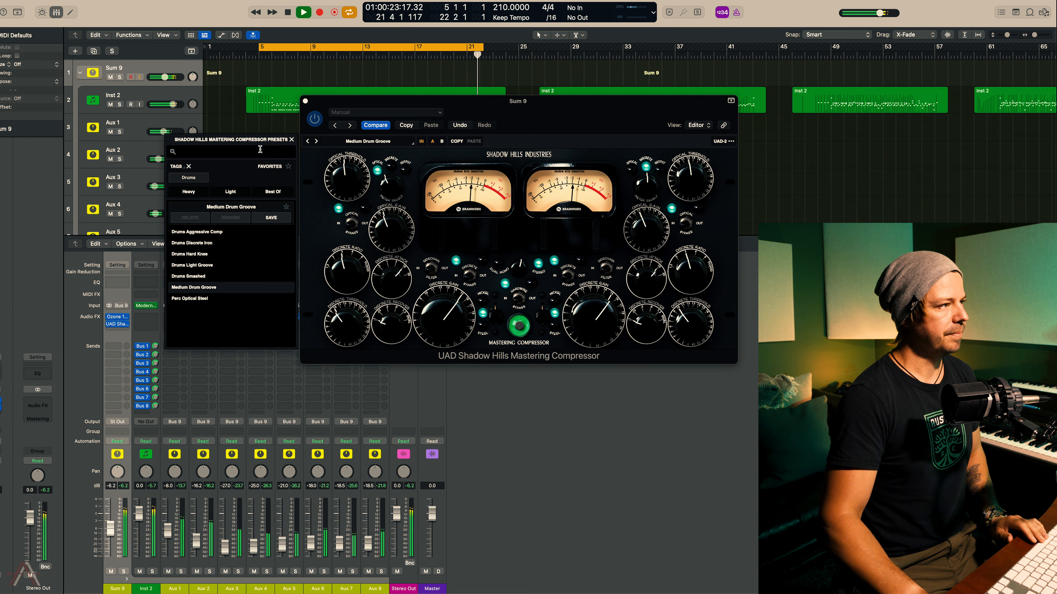
left_click(292, 140)
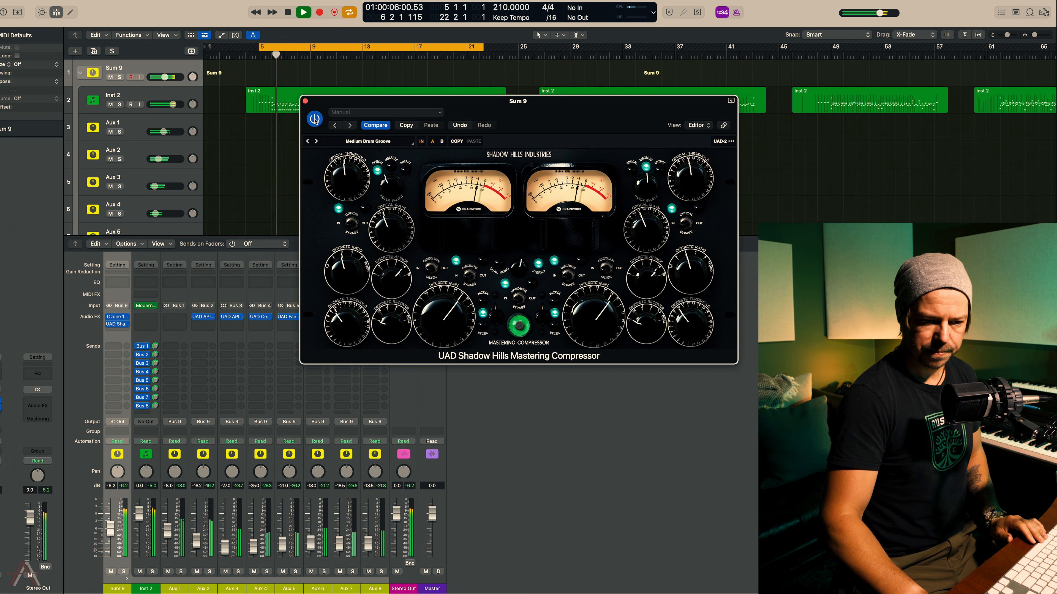
Compare the drum sum with the Shadow Hills compressor bypassed and active, and stop playback
left_click(315, 119)
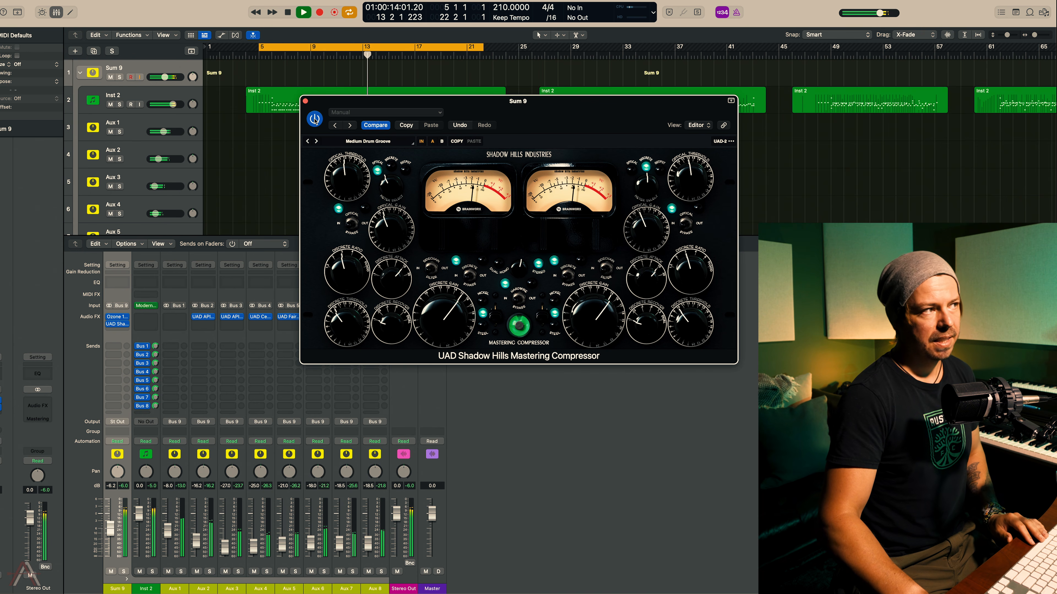
left_click(315, 120)
key("space")
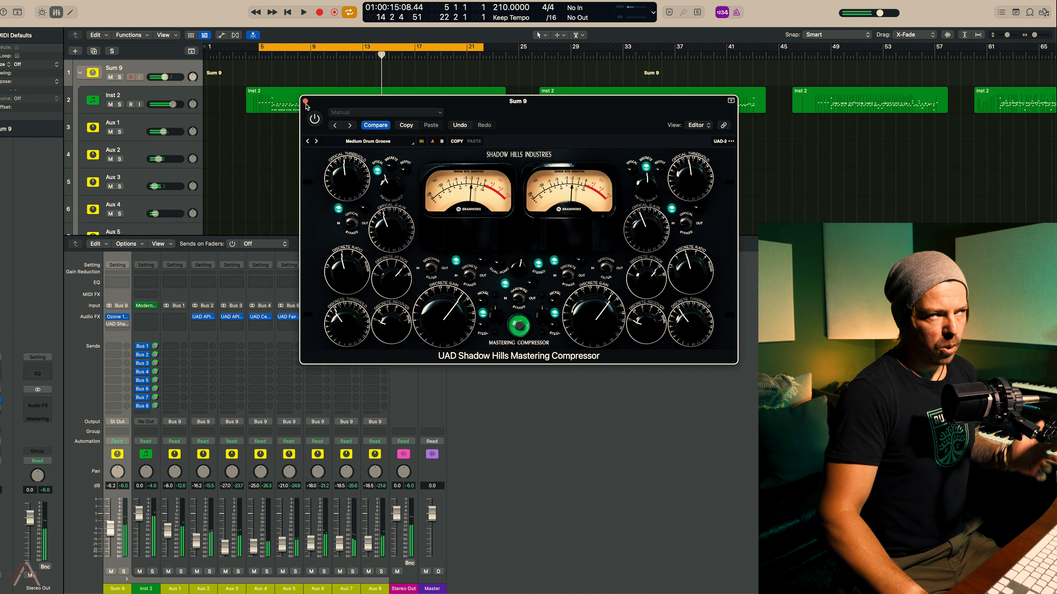
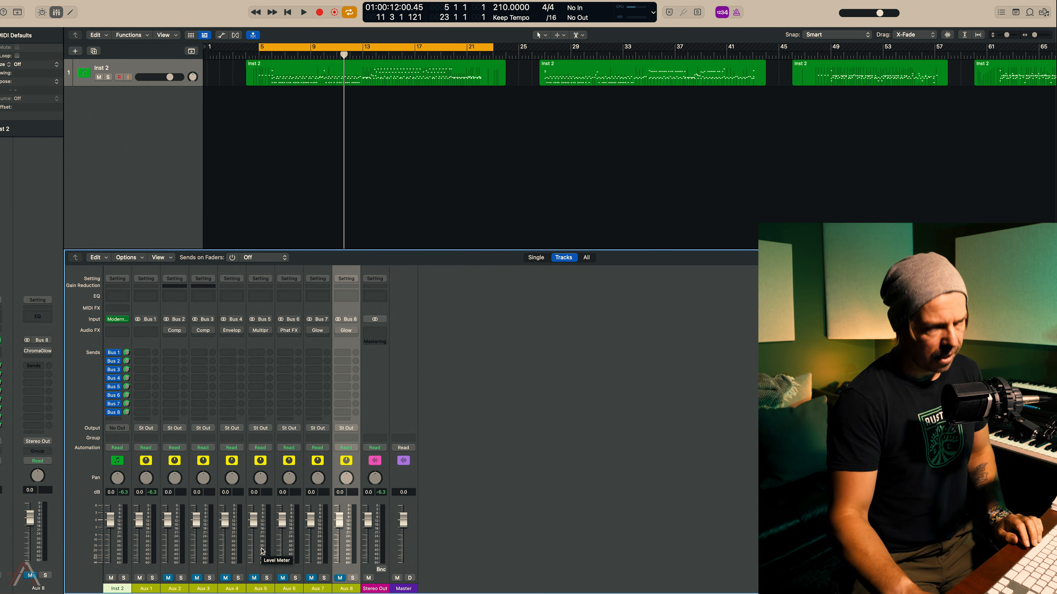
Listen to Aux 1 in the stock plug-in version, mute it, unmute Aux 2 and open Aux 2's Compressor
key("space")
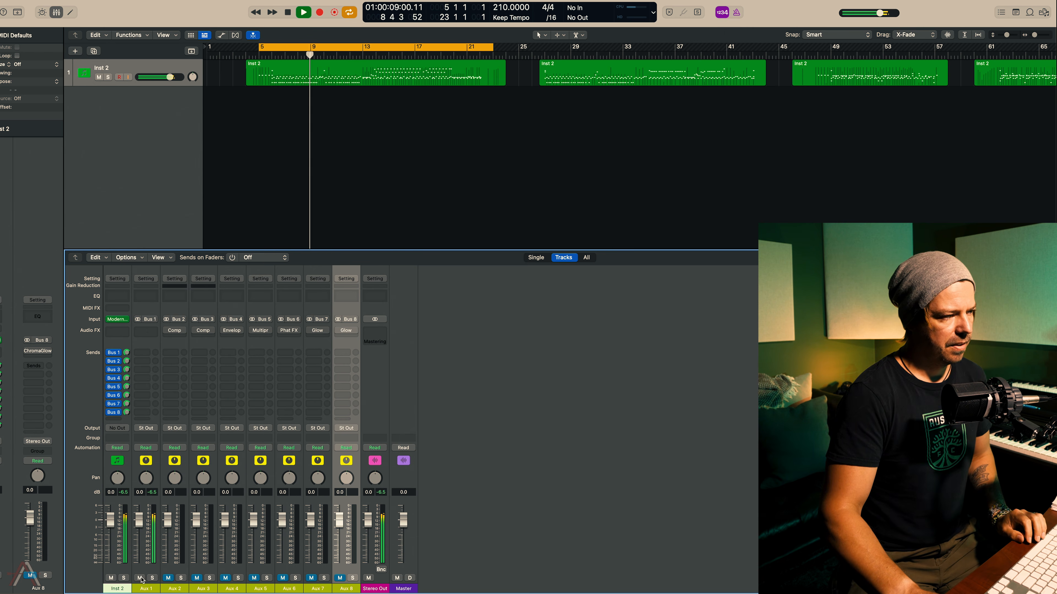
key("space")
left_click(185, 472)
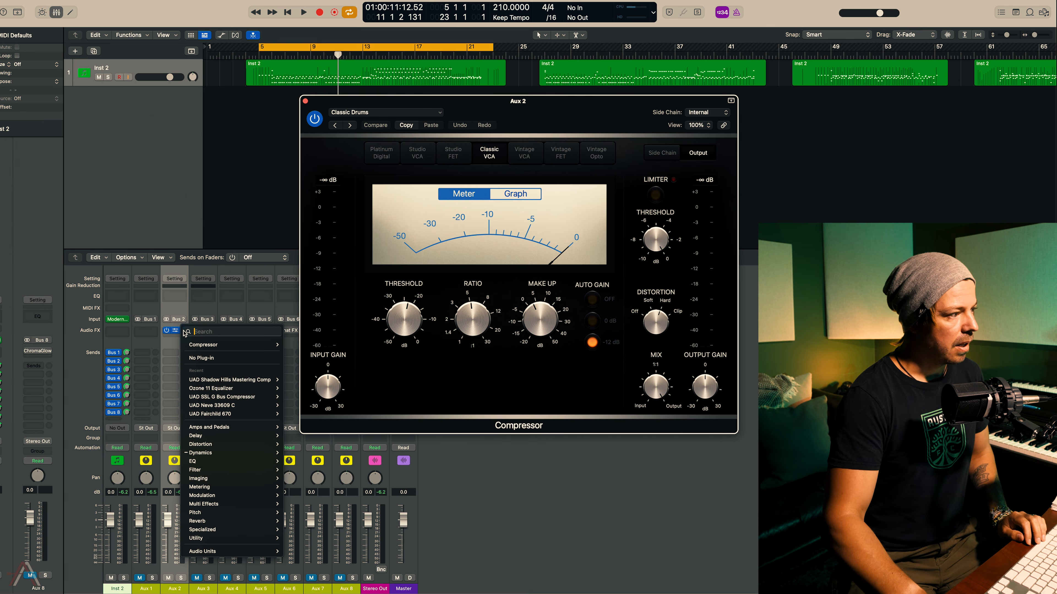
Look through the Dynamics plug-ins and the Aux 2 Compressor's 01 Drums presets, keeping Classic Drums
mouse_move(233, 453)
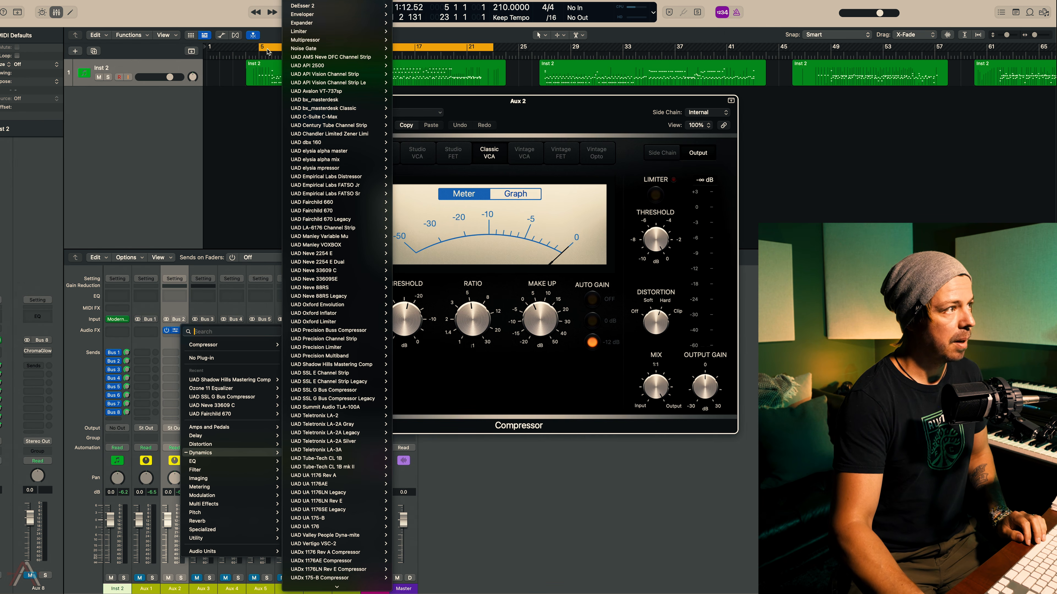
left_click(253, 196)
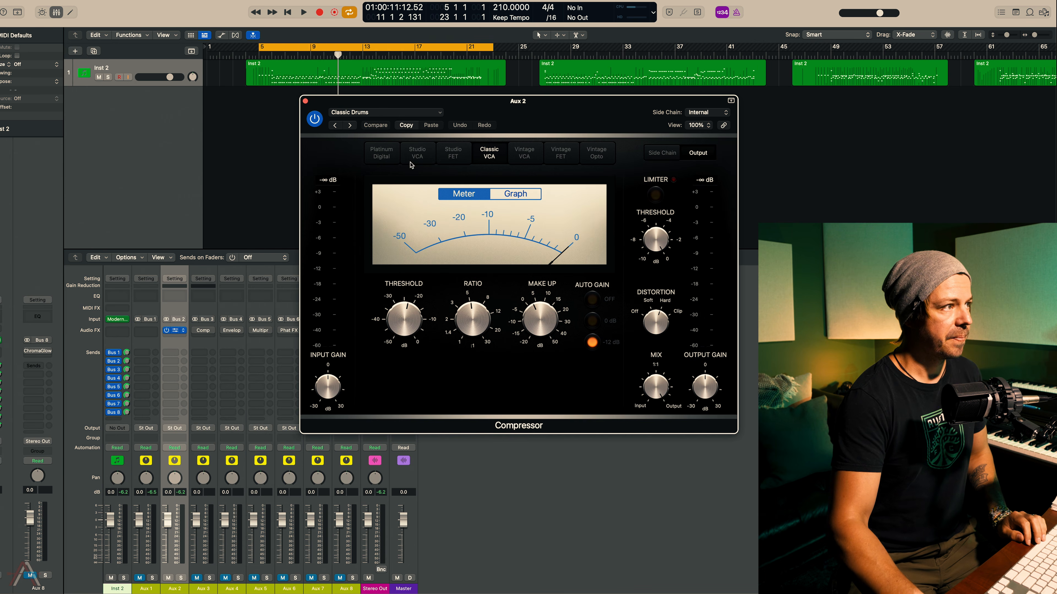
left_click(408, 115)
mouse_move(407, 294)
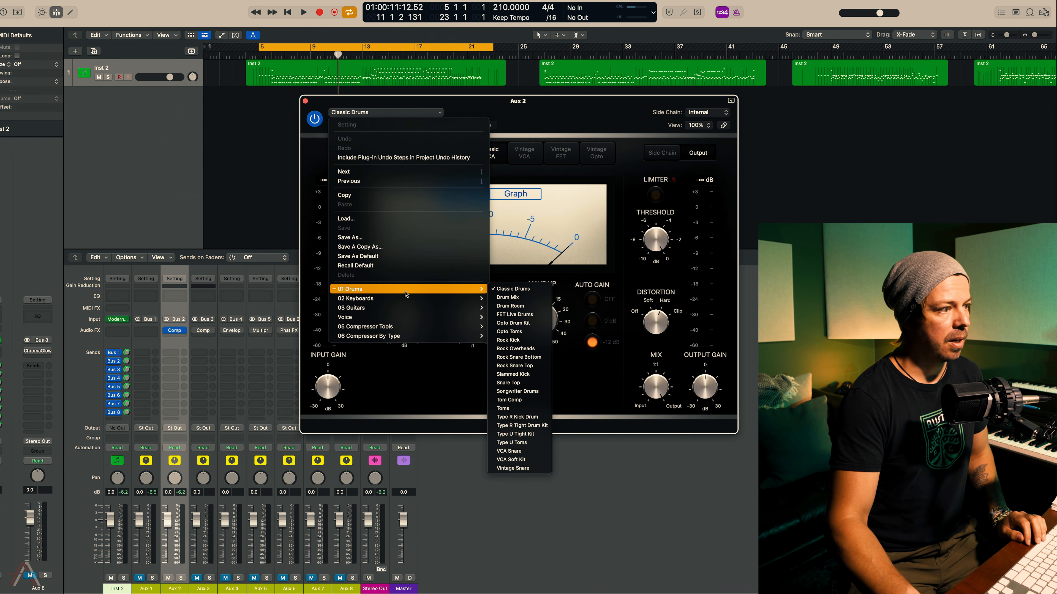
left_click(318, 142)
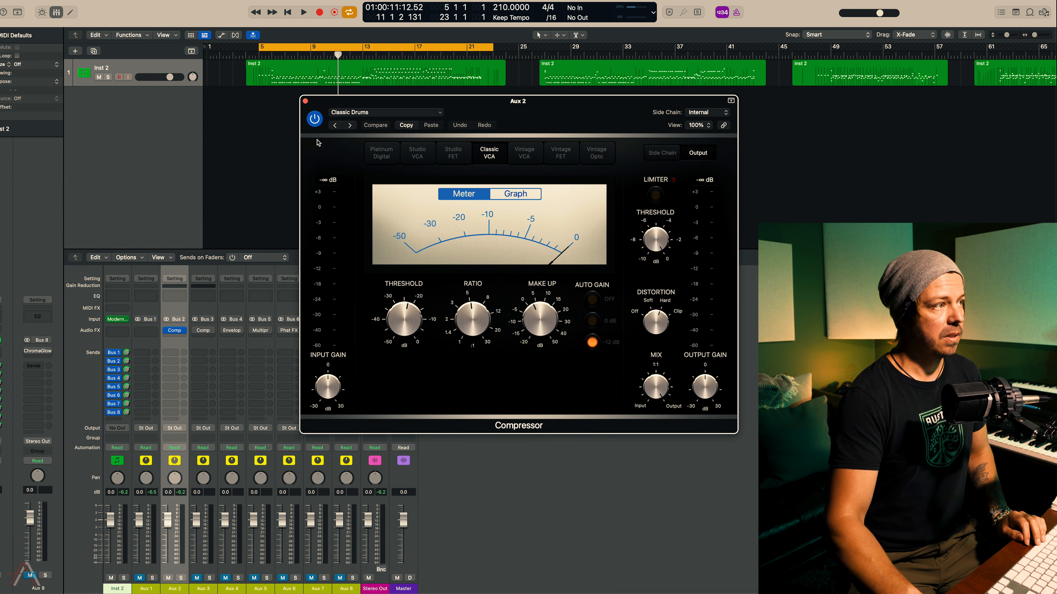
Compare Aux 2 with its Compressor bypassed and active during playback, and lower its fader to about -2.3 dB
key("space")
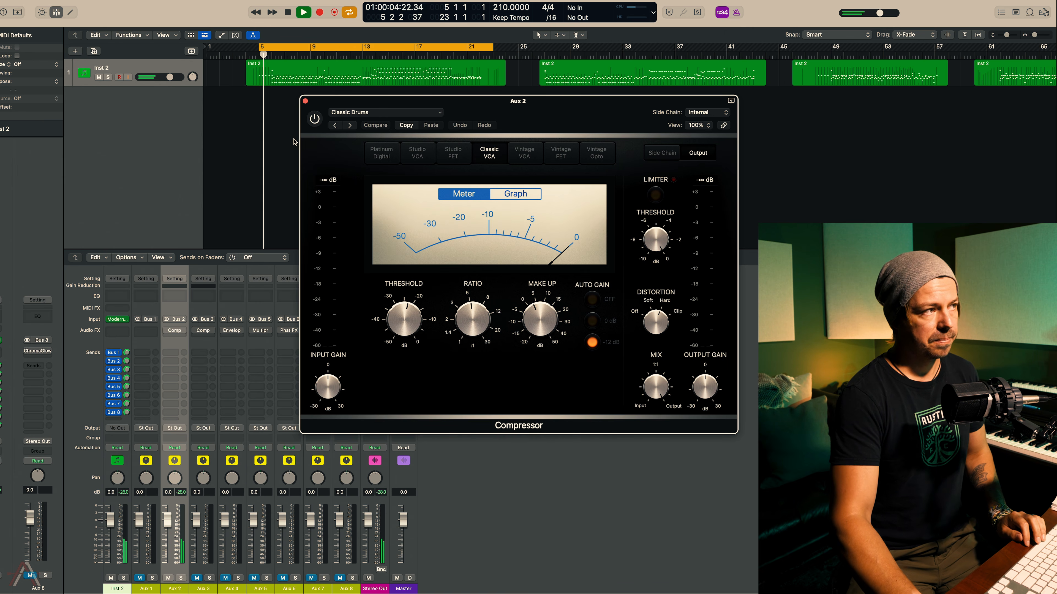
left_click(315, 120)
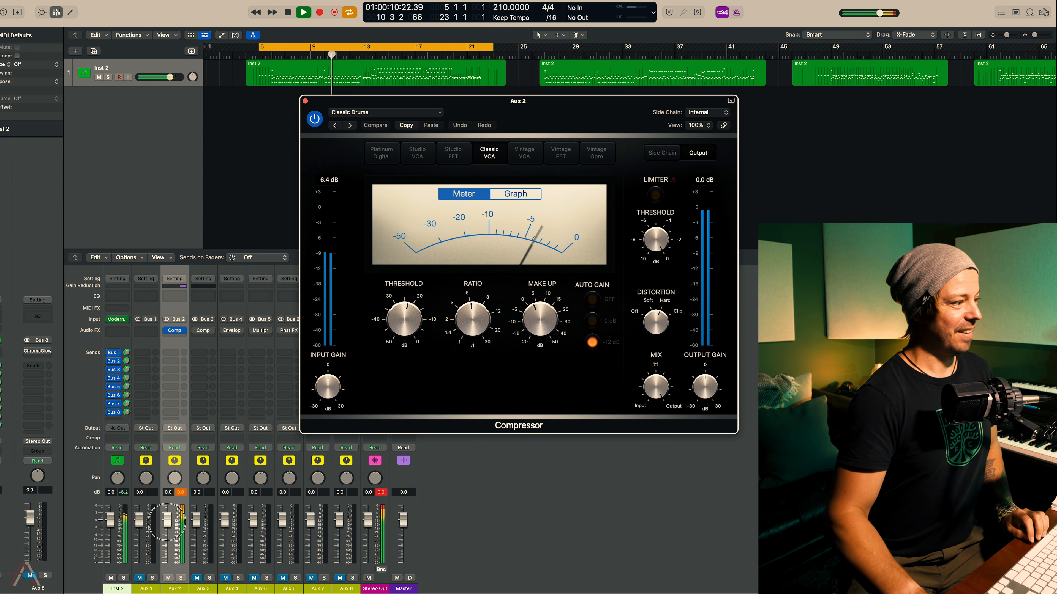
left_click_drag(160, 545, 161, 552)
key("space")
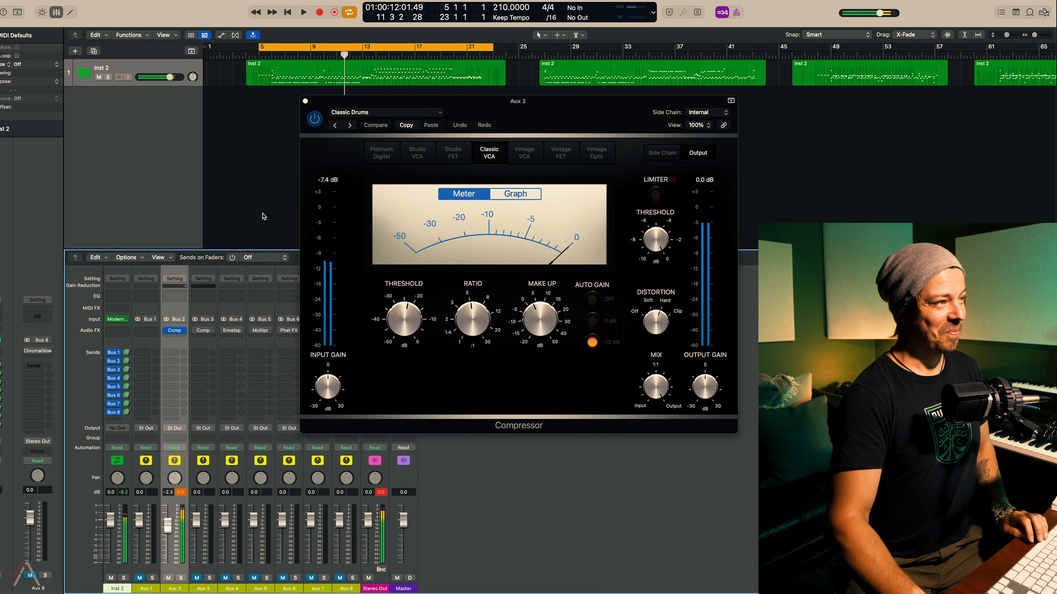
left_click(306, 102)
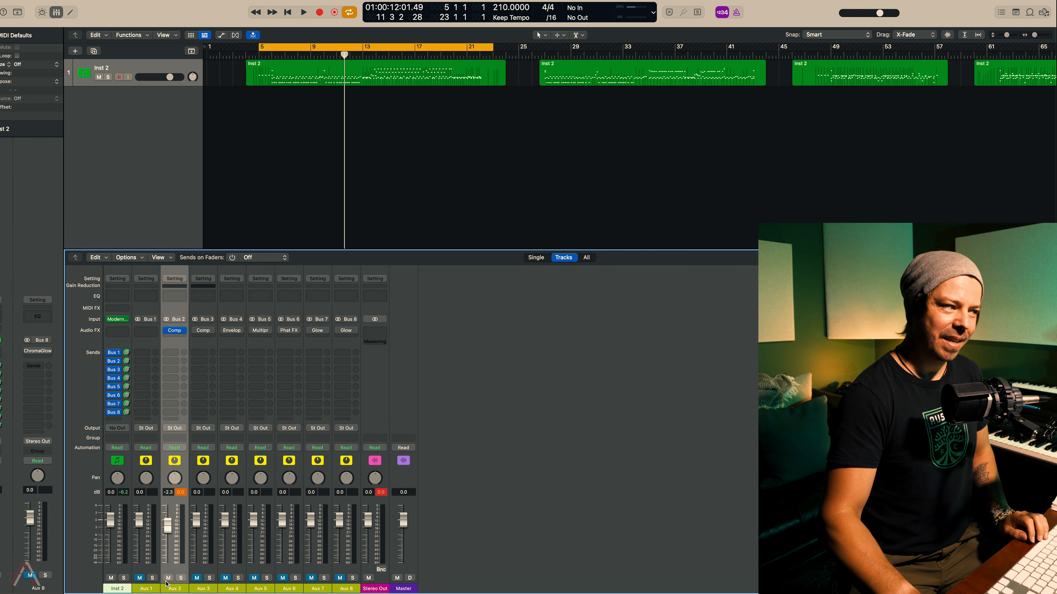
Switch from Aux 2 to Aux 3, enable its Compressor, and review the 01 Drums presets, keeping FET Live Drums
left_click(215, 475)
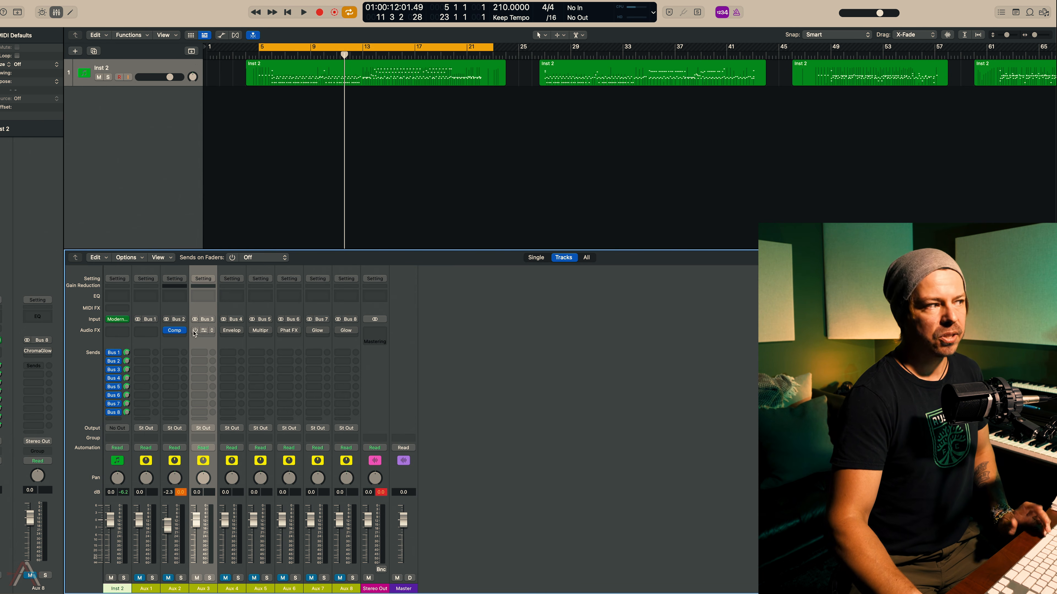
left_click(203, 331)
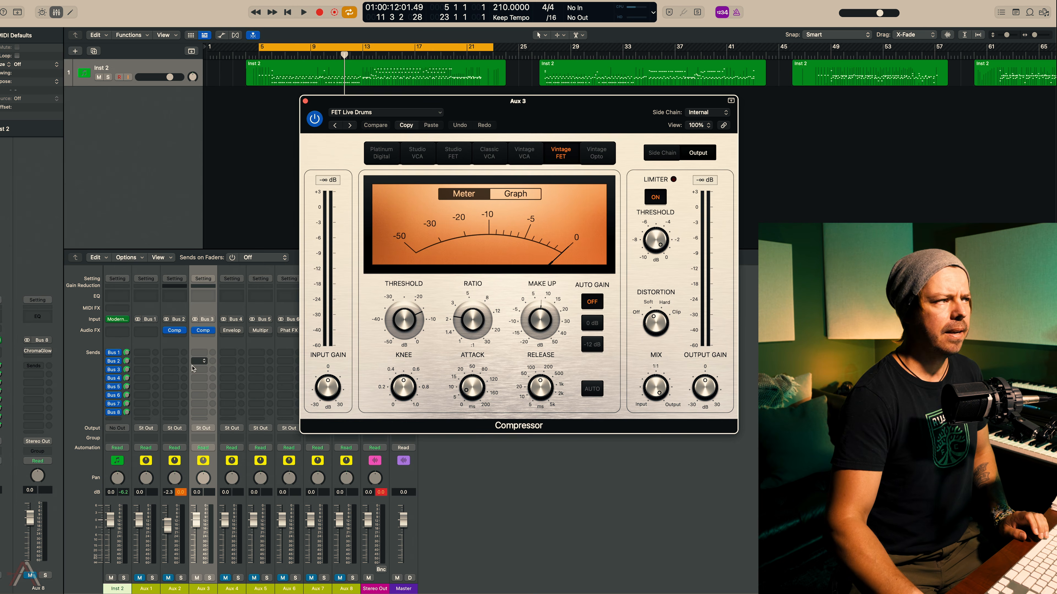
left_click(428, 116)
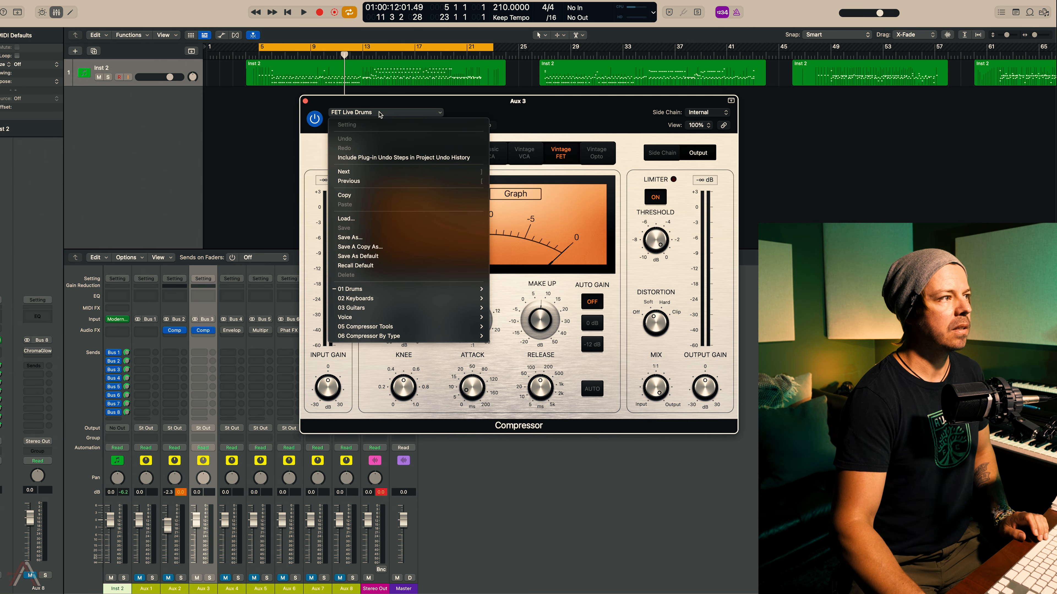
mouse_move(366, 292)
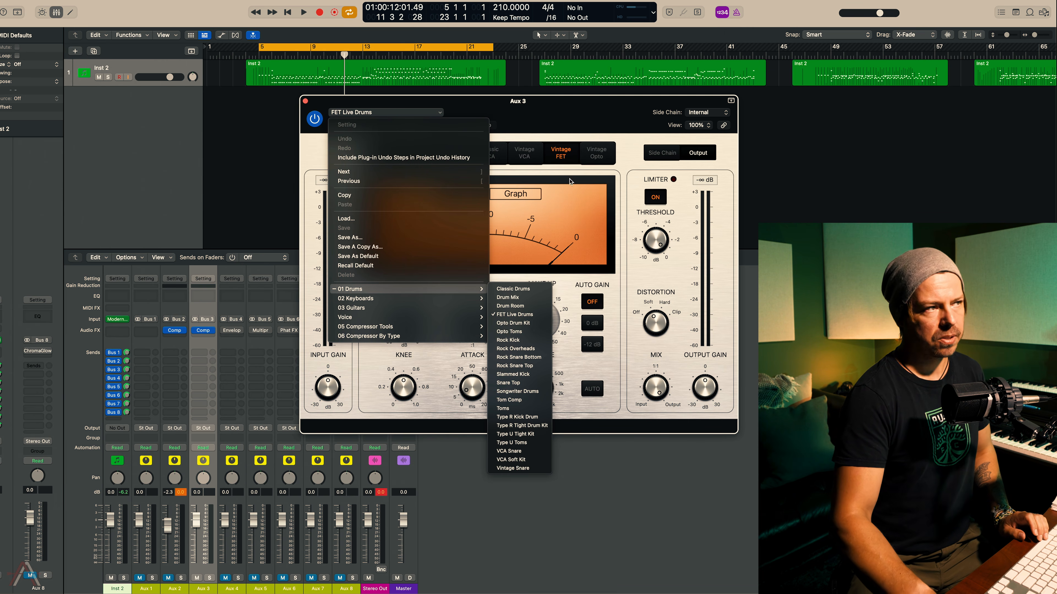
left_click(564, 119)
left_click(306, 102)
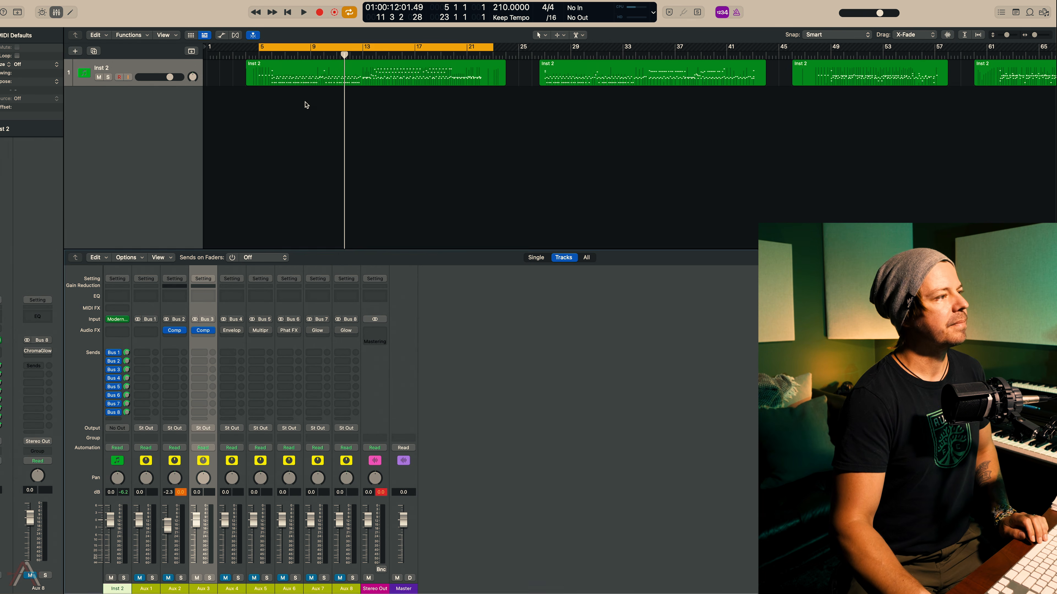
Lower Aux 3's fader to about -4.6 dB while listening to playback, and mute the channel
key("space")
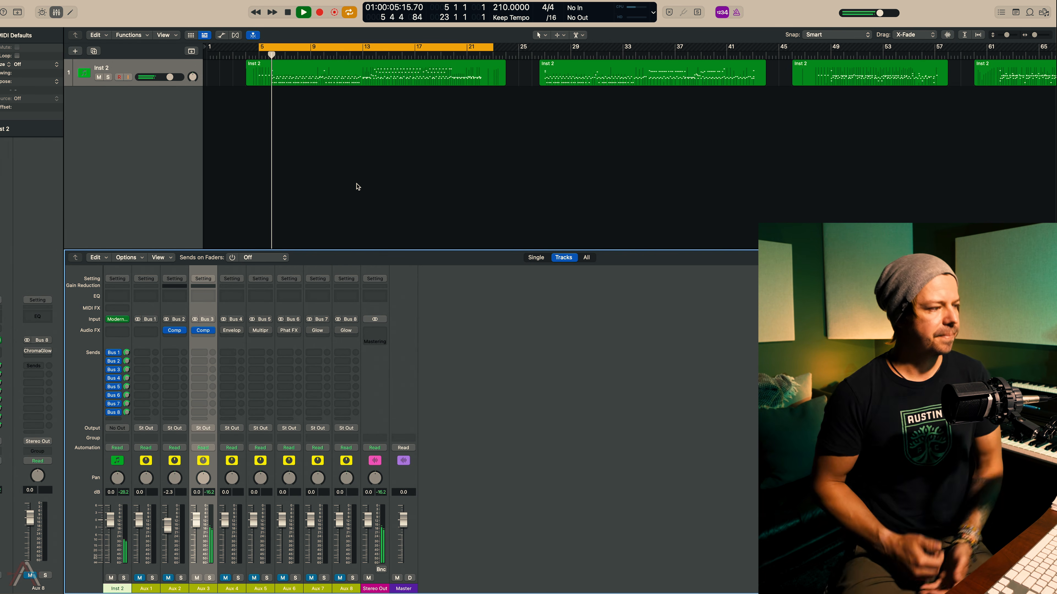
left_click_drag(195, 532, 195, 539)
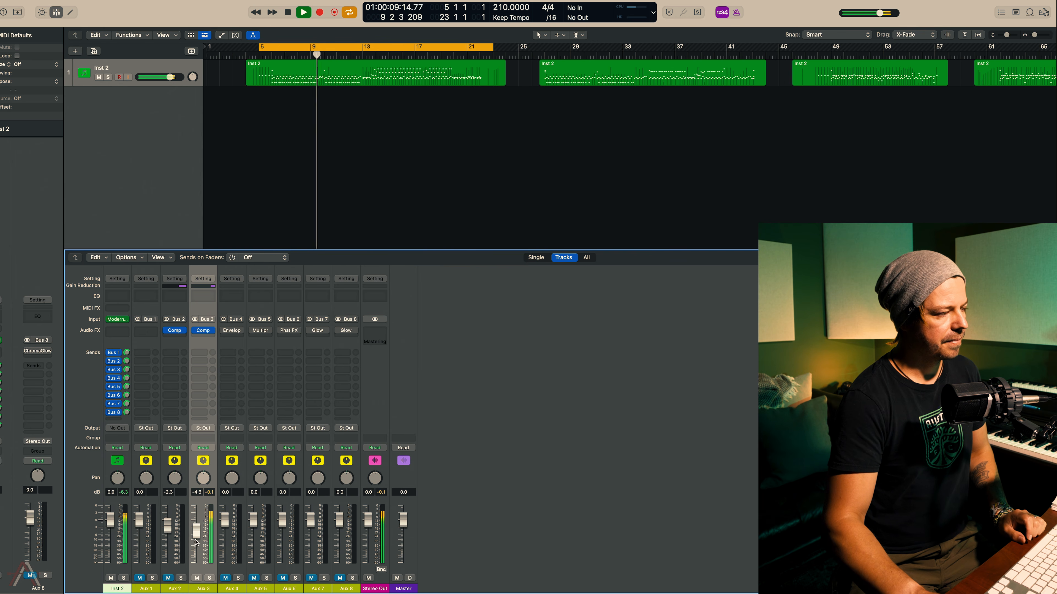
key("space")
left_click(196, 578)
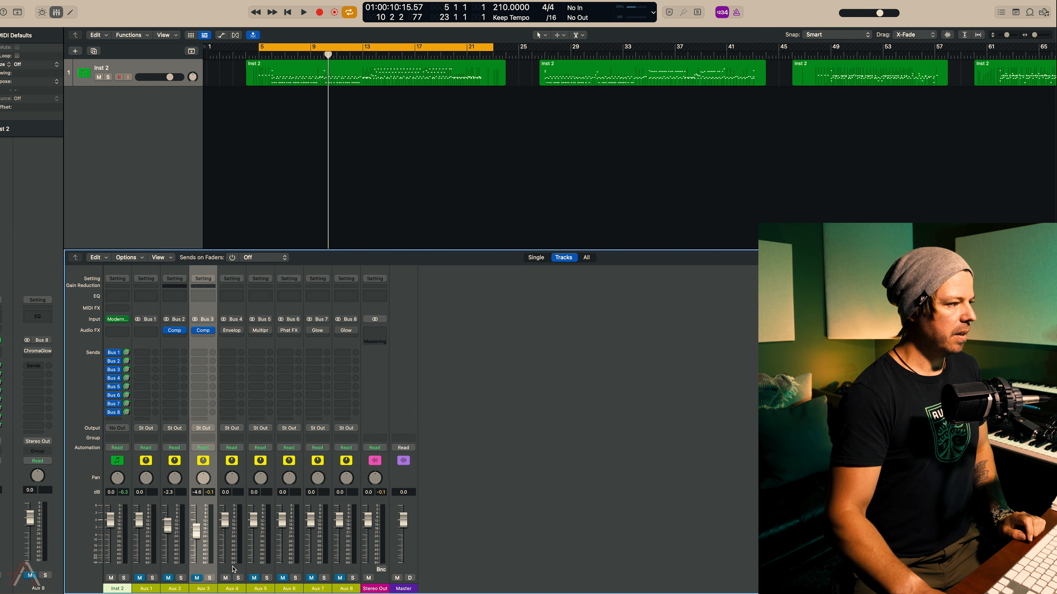
Unmute Aux 4, enable its Enveloper, and review the plug-in's preset list, keeping Add More Punch
left_click(242, 474)
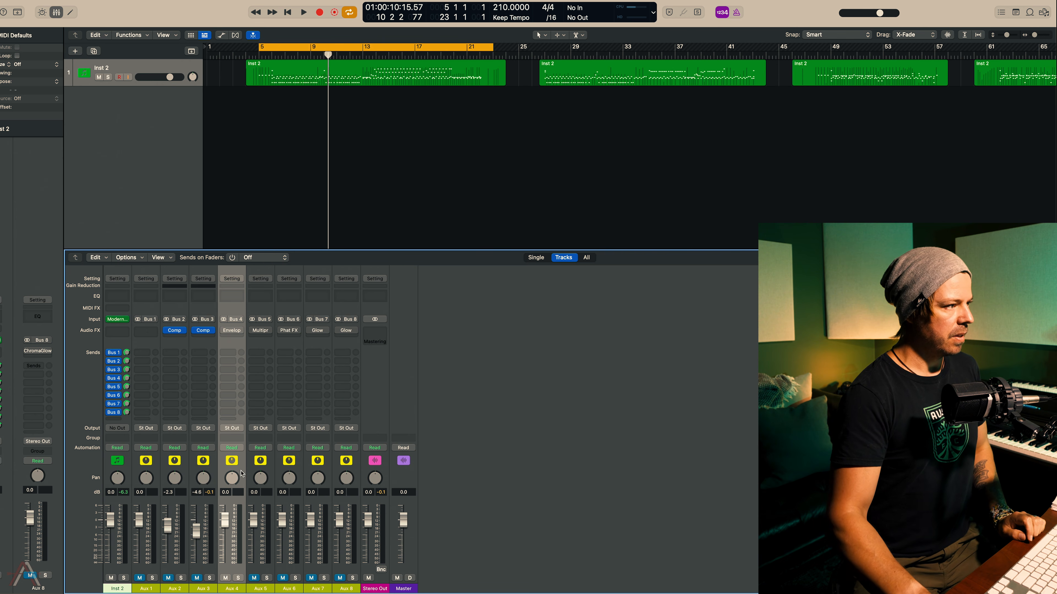
left_click(232, 332)
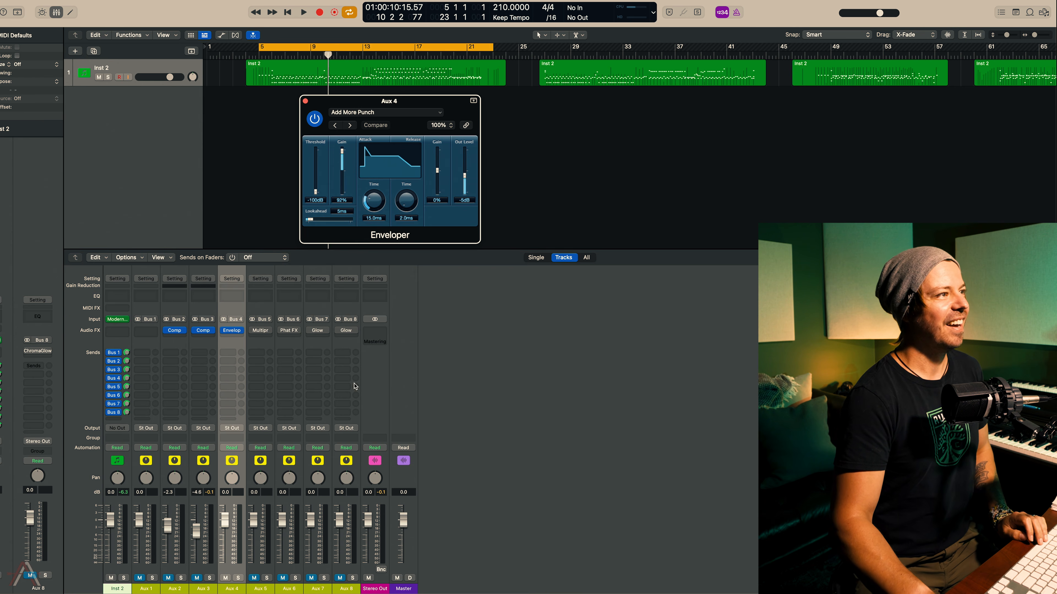
left_click(384, 112)
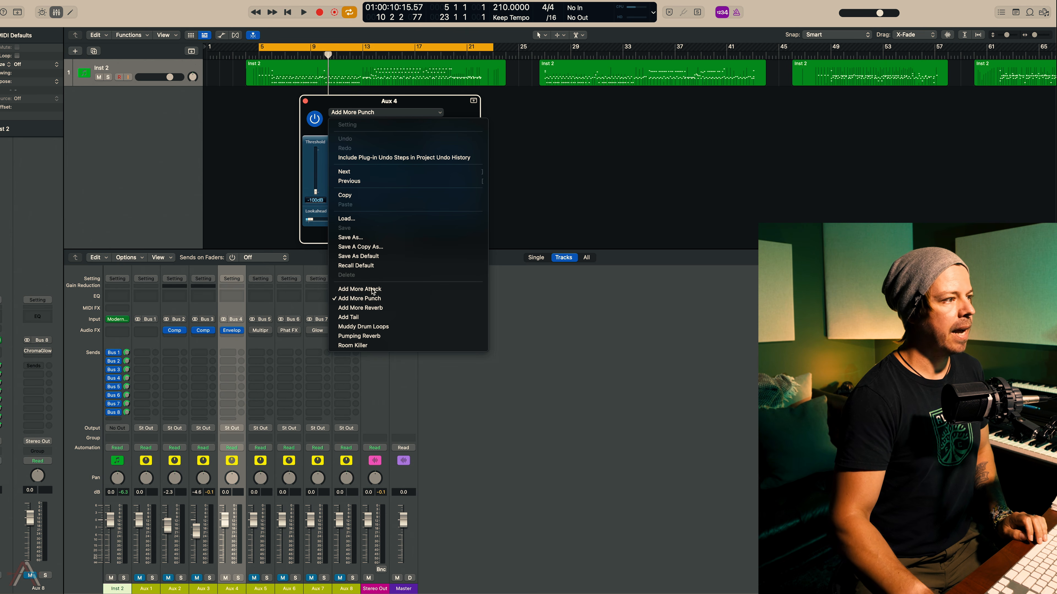
left_click(388, 115)
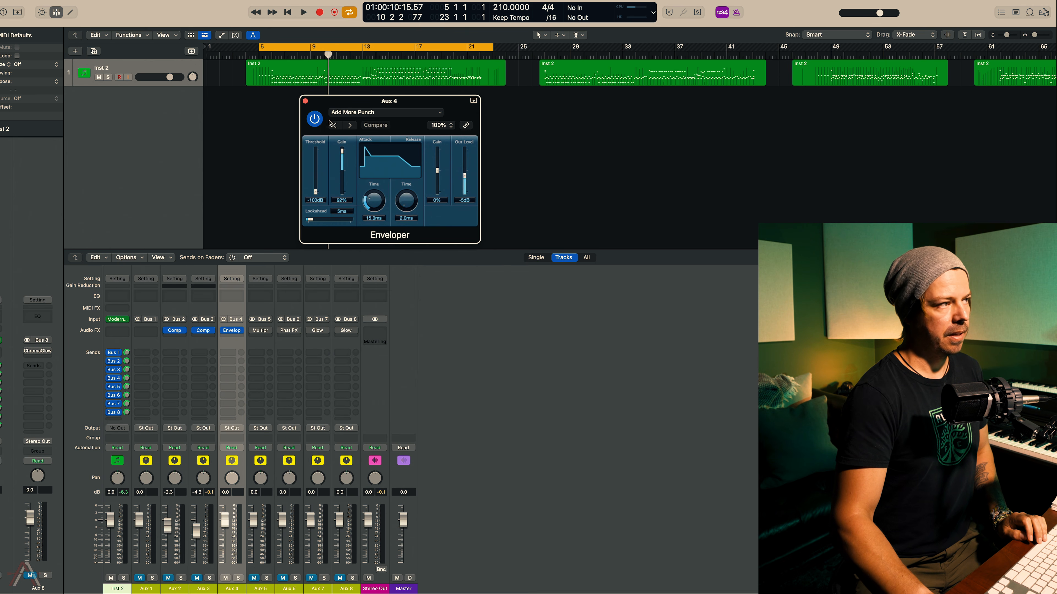
Move the cycle start to bar 6, and compare Aux 4 with its Enveloper bypassed and active during playback
left_click_drag(262, 54, 271, 52)
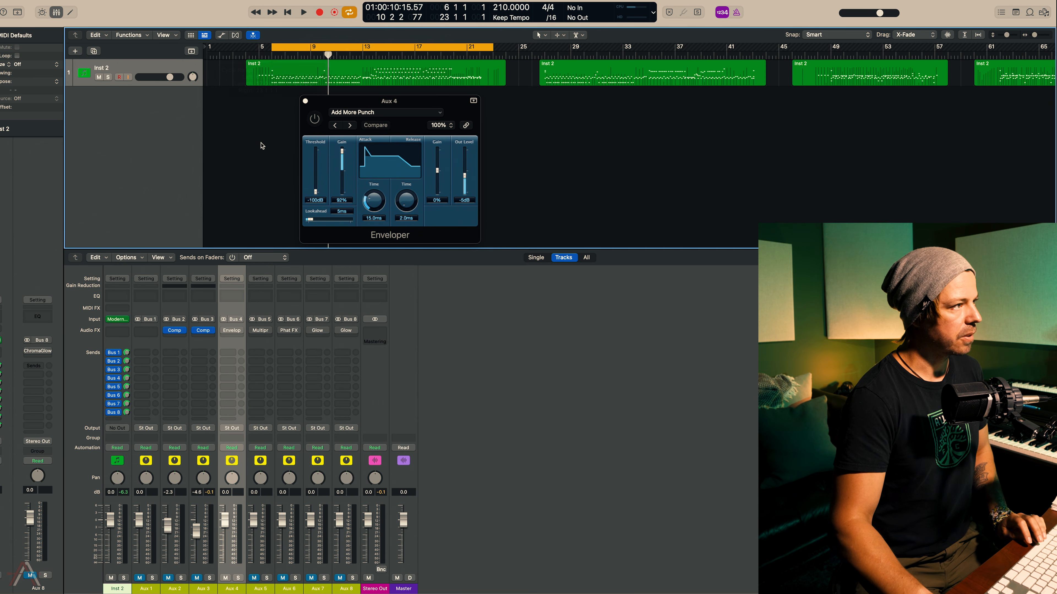
key("space")
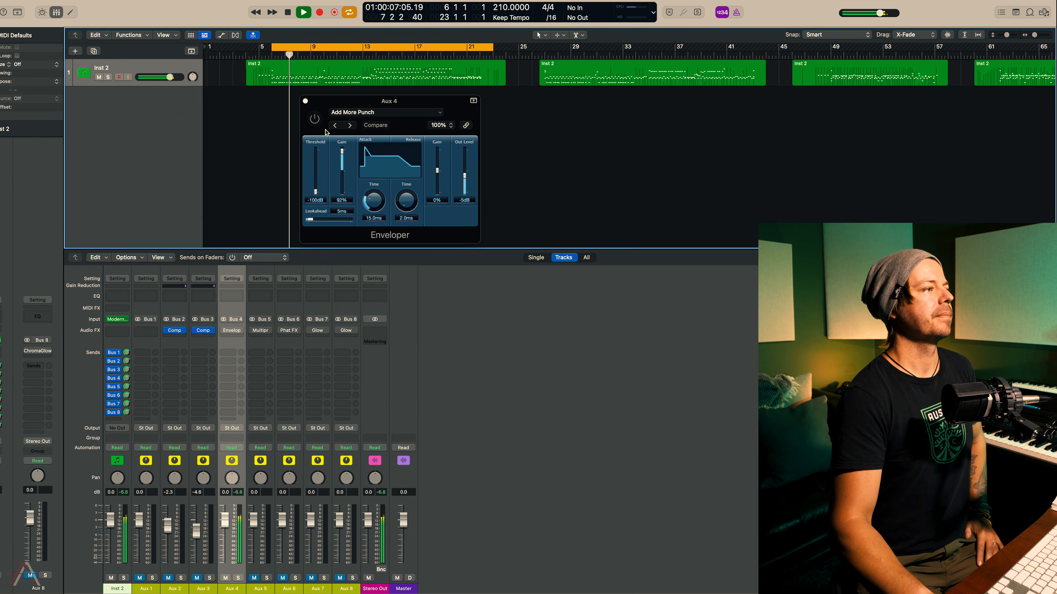
left_click(314, 119)
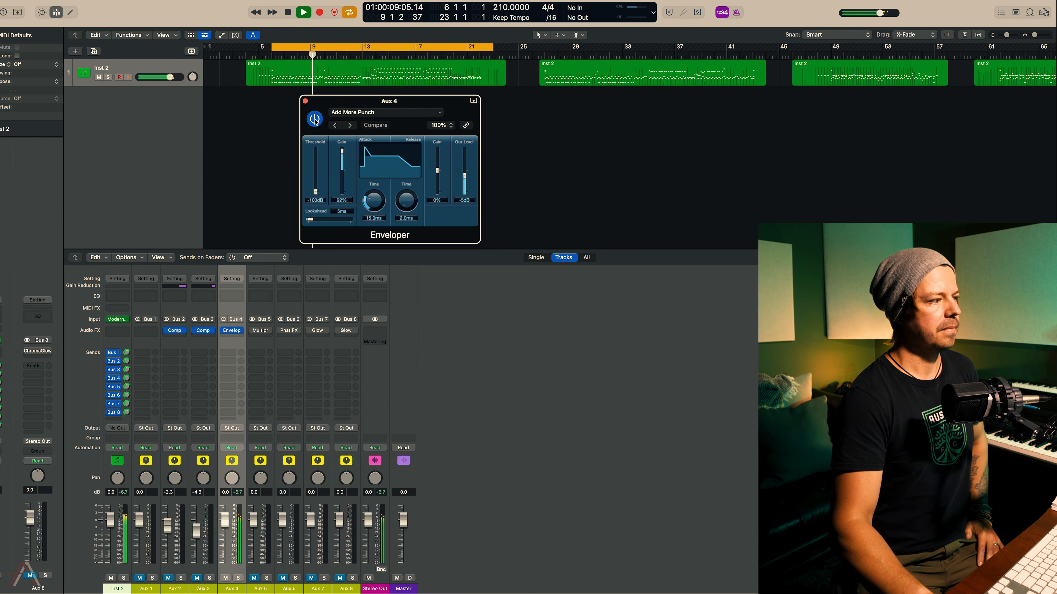
left_click(315, 120)
left_click(315, 119)
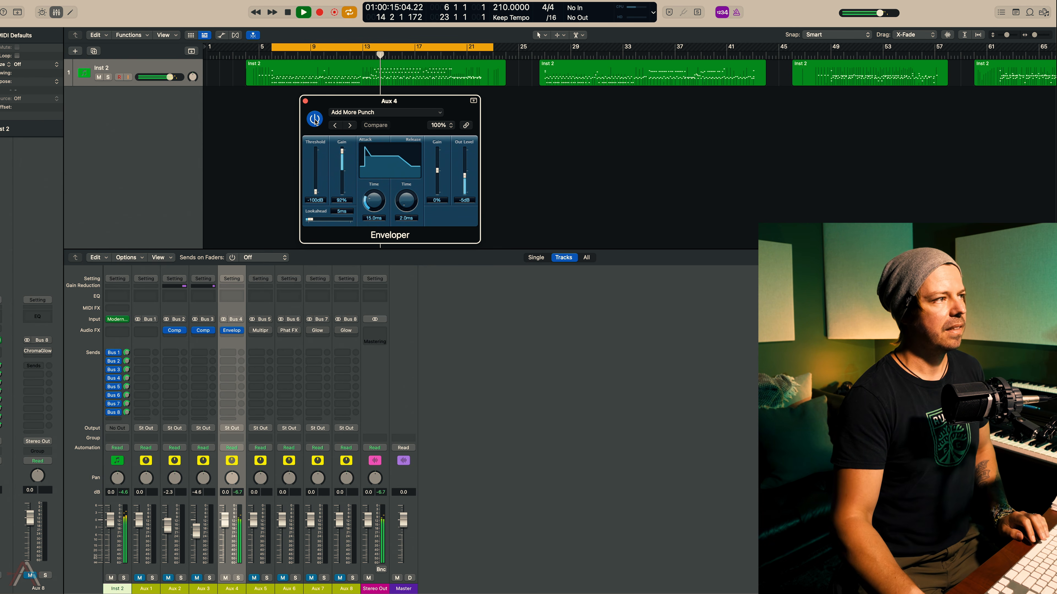
key("space")
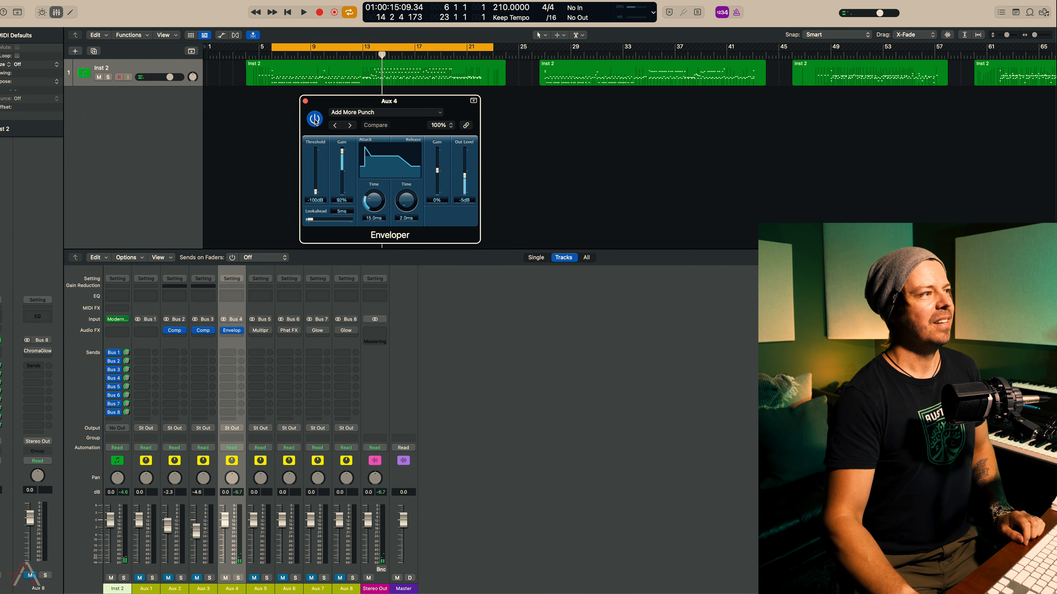
left_click(305, 101)
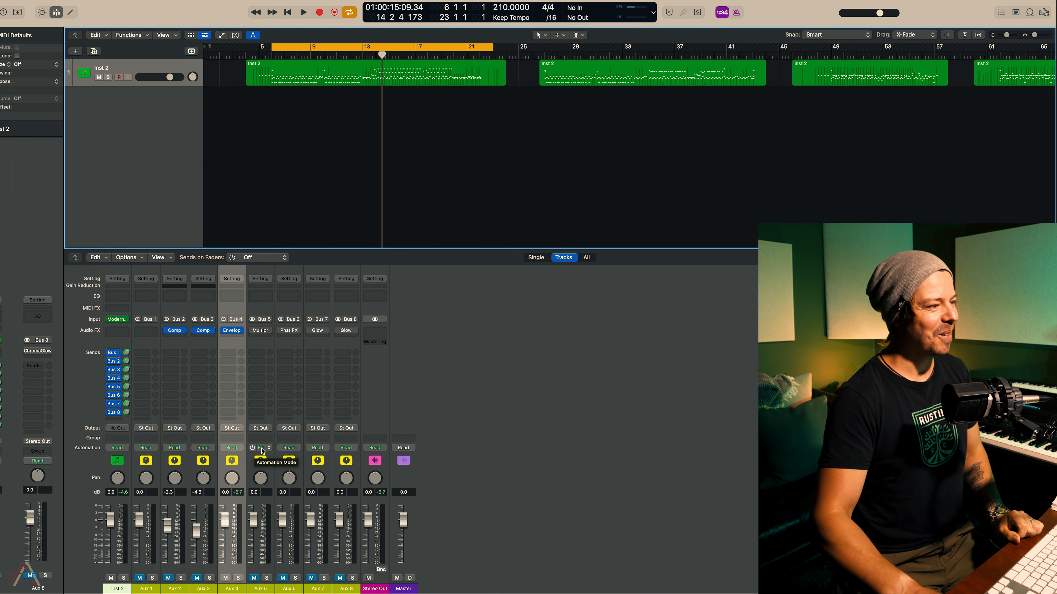
Switch from Aux 4 to Aux 5, enable its Multipressor, and review the plug-in's presets, keeping Hi-Fi Drums
left_click(225, 579)
left_click(253, 578)
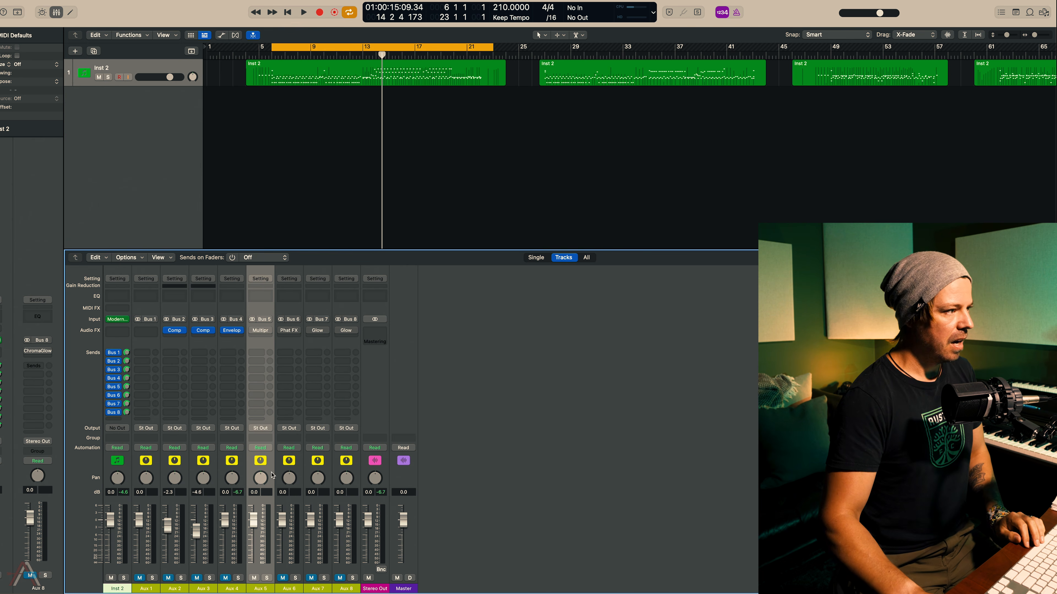
left_click(261, 332)
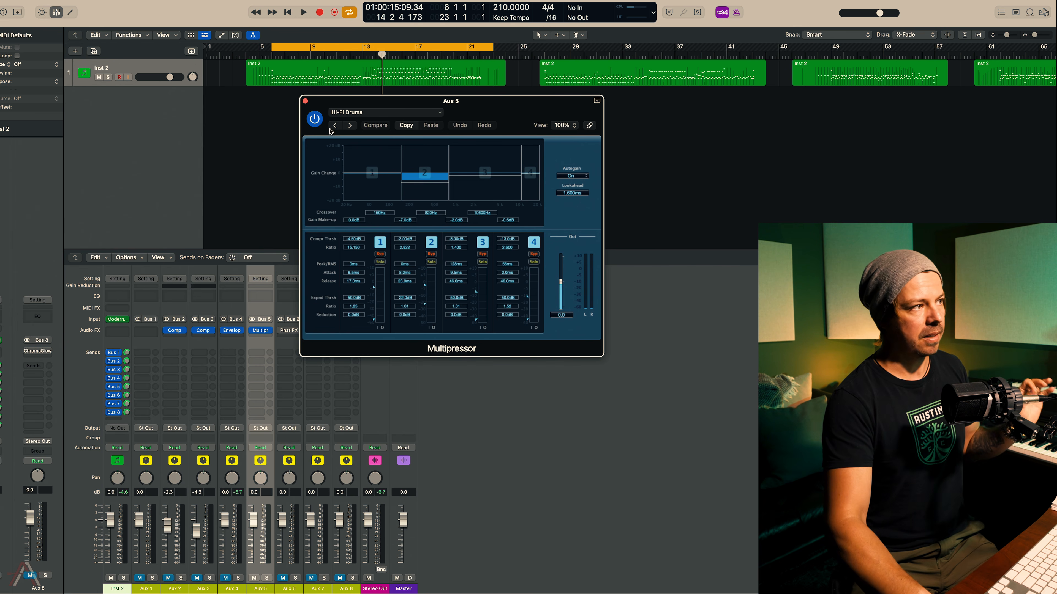
left_click(370, 113)
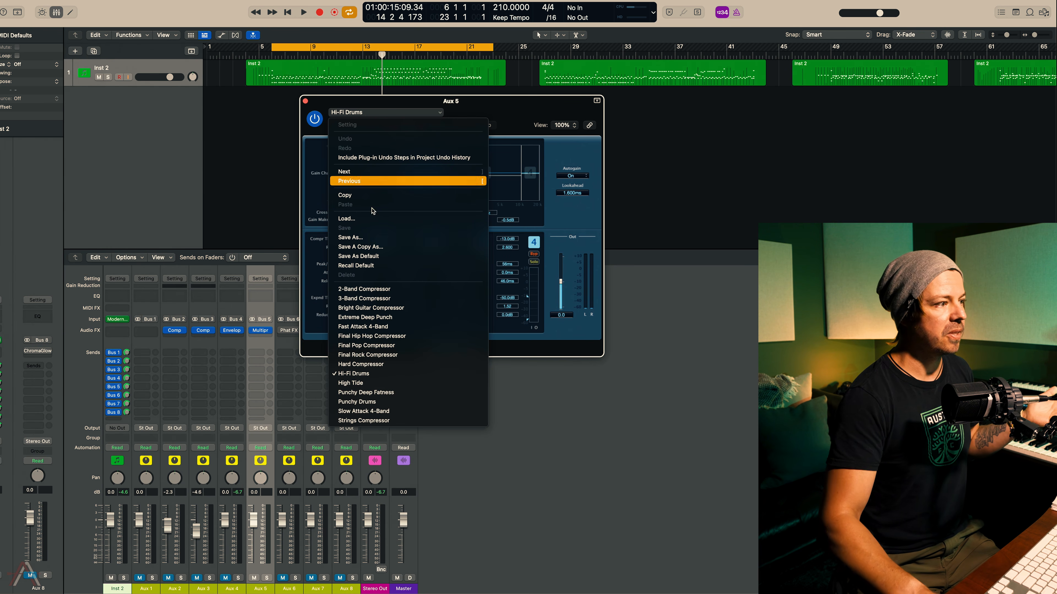
left_click(508, 382)
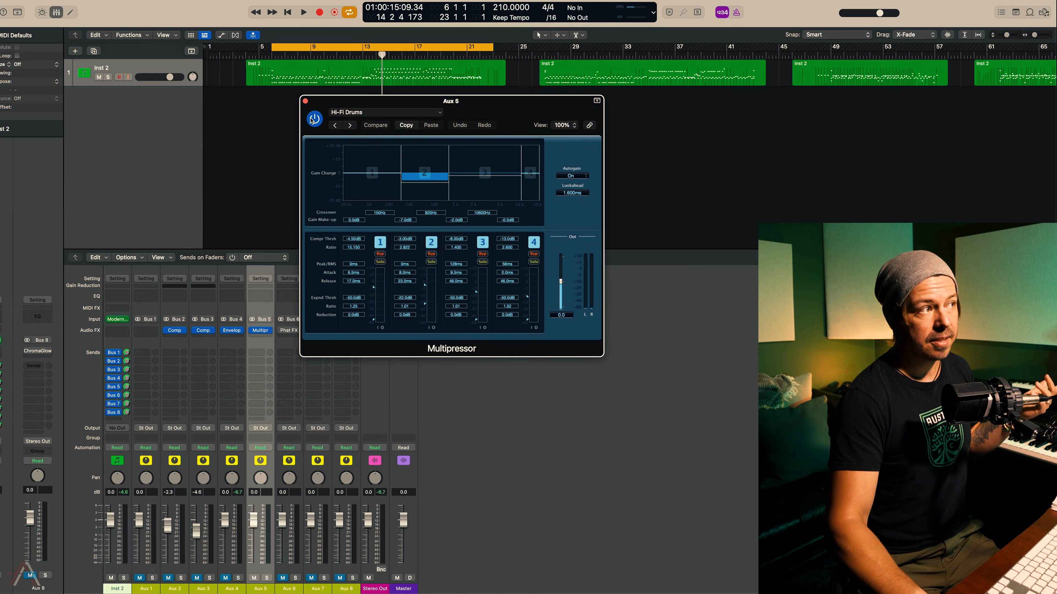
Compare Aux 5 with its Multipressor bypassed and active during playback
left_click(314, 119)
key("space")
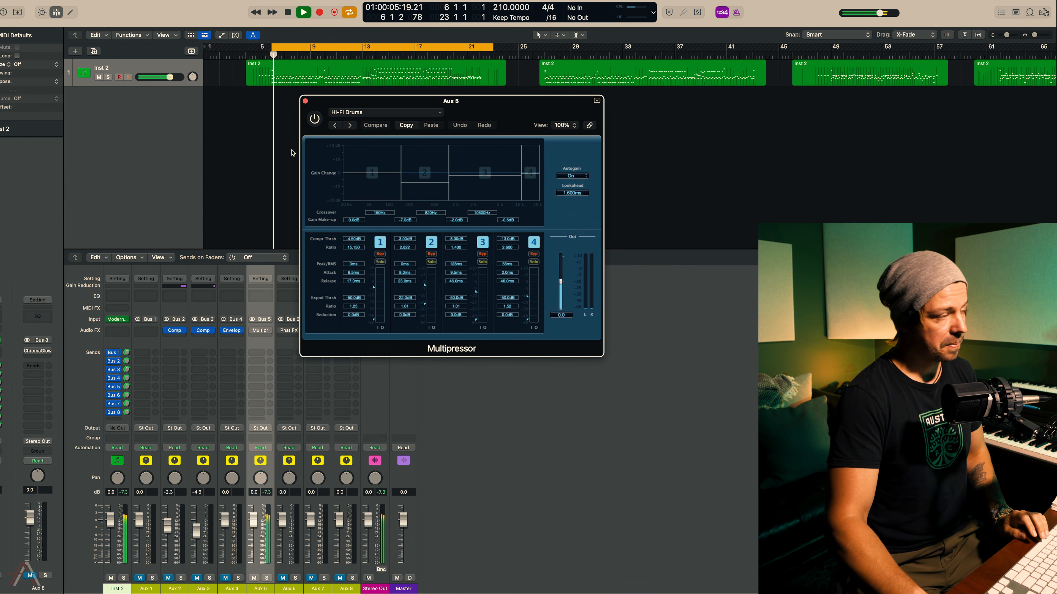
left_click(315, 120)
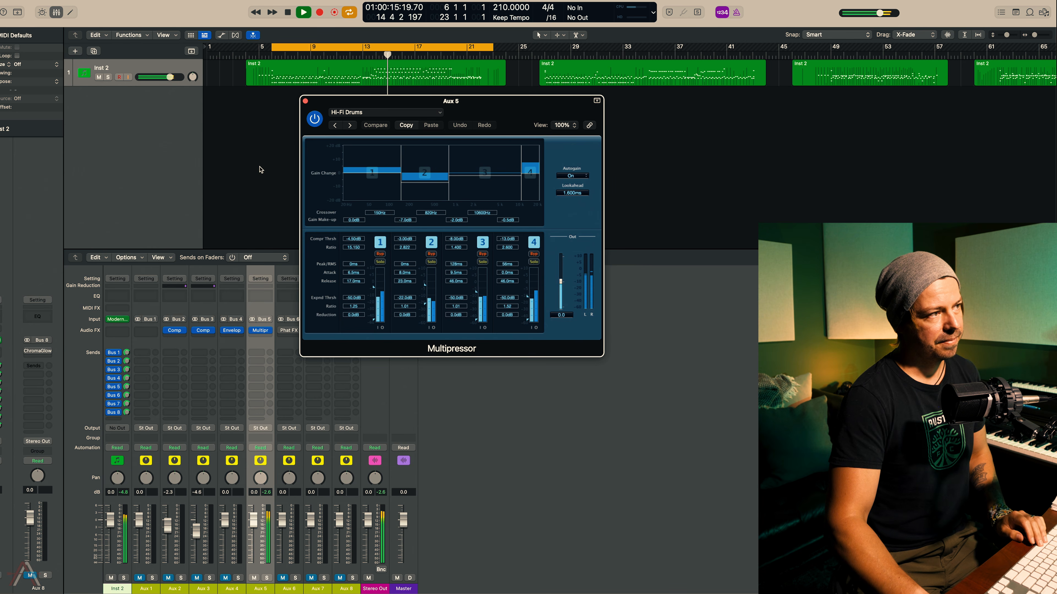
key("space")
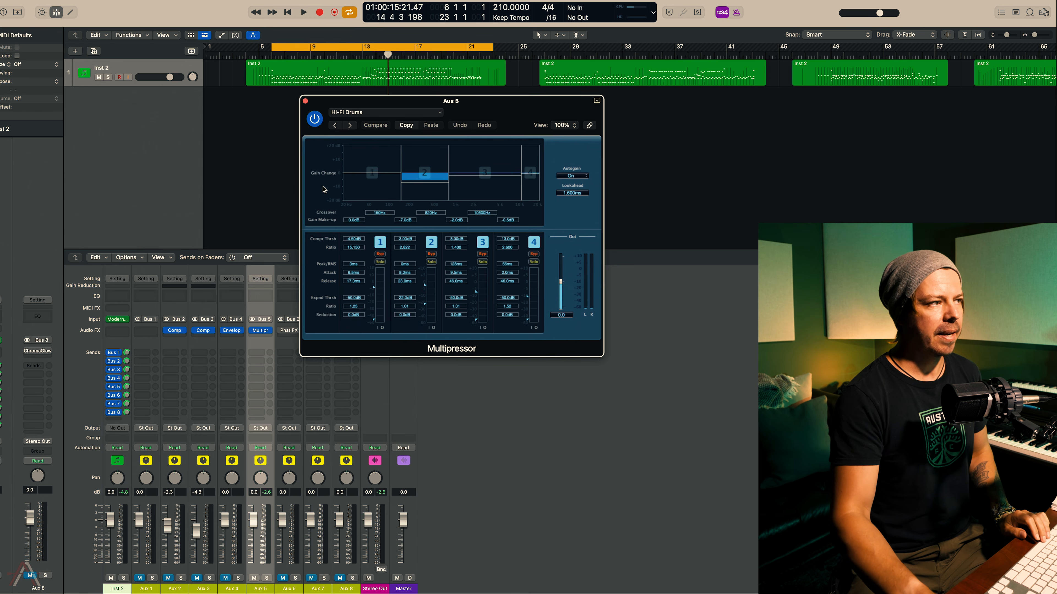
Set the Multipressor's band make-up gains to about 2.0, -10.5, 0.5 and 1.0 dB during playback, and close the plug-in
key("space")
left_click_drag(371, 172, 530, 164)
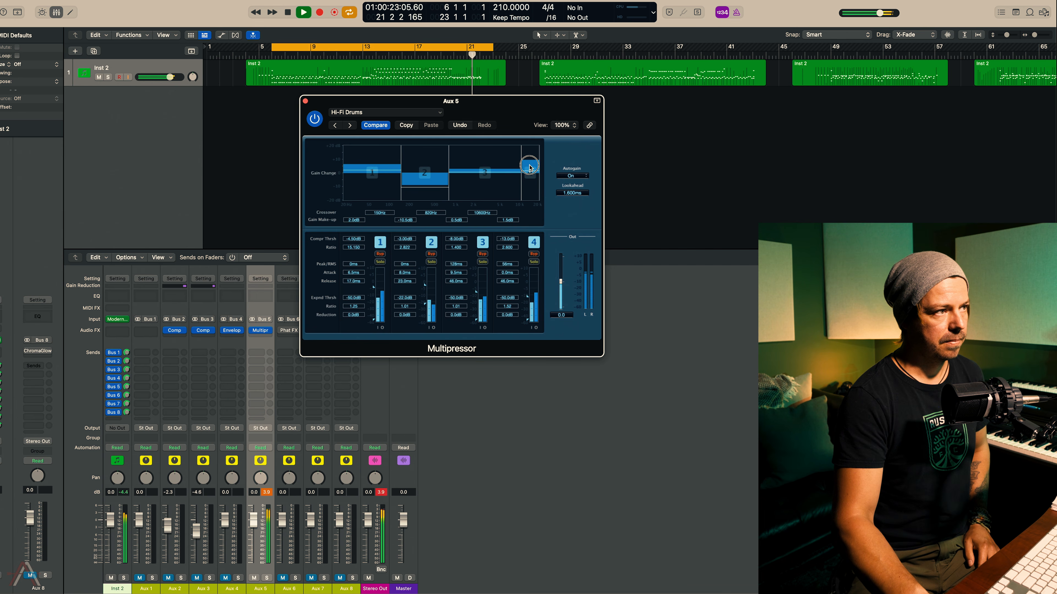
key("space")
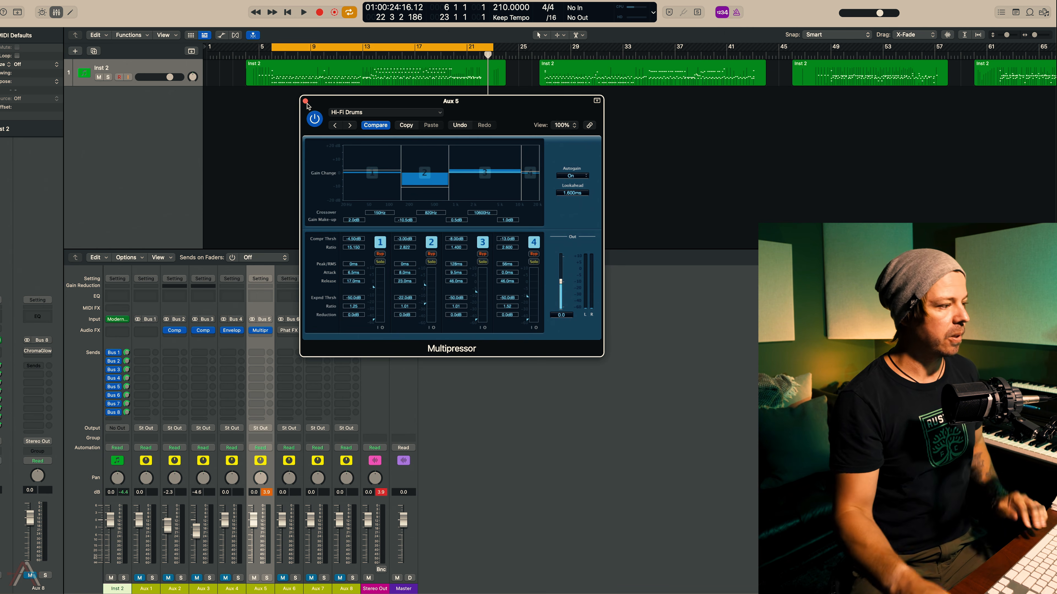
left_click(306, 103)
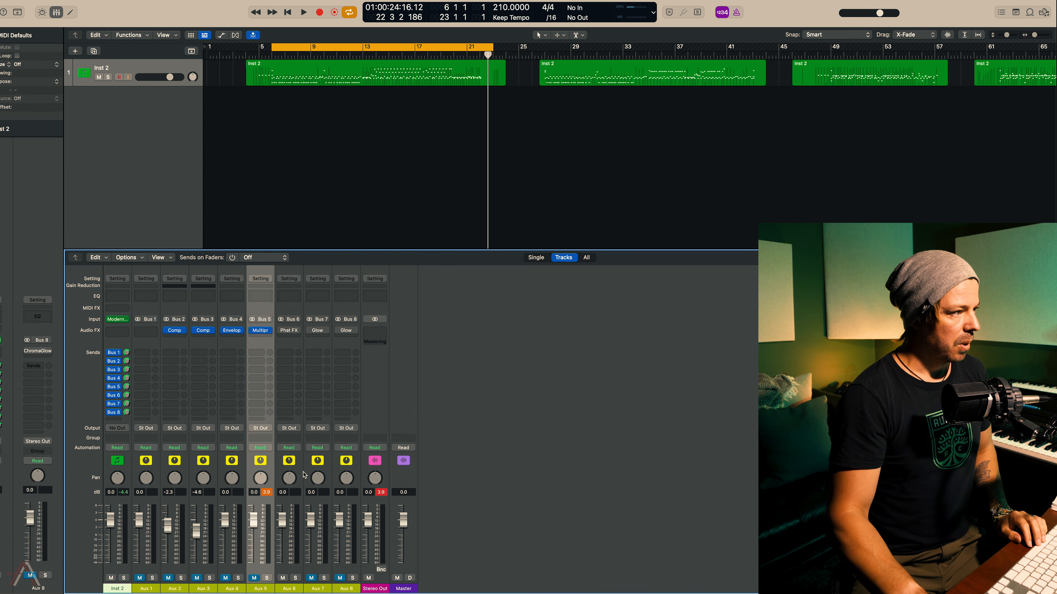
Switch from Aux 5 to Aux 6, enable its Phat FX, and move the plug-in window clear of the mixer channels
left_click(295, 403)
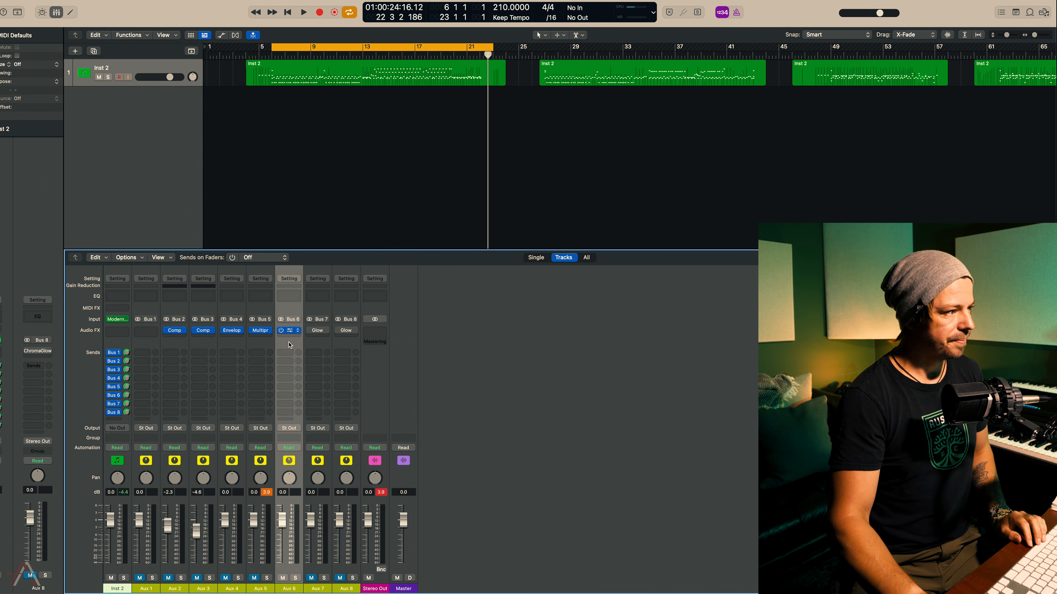
left_click(290, 332)
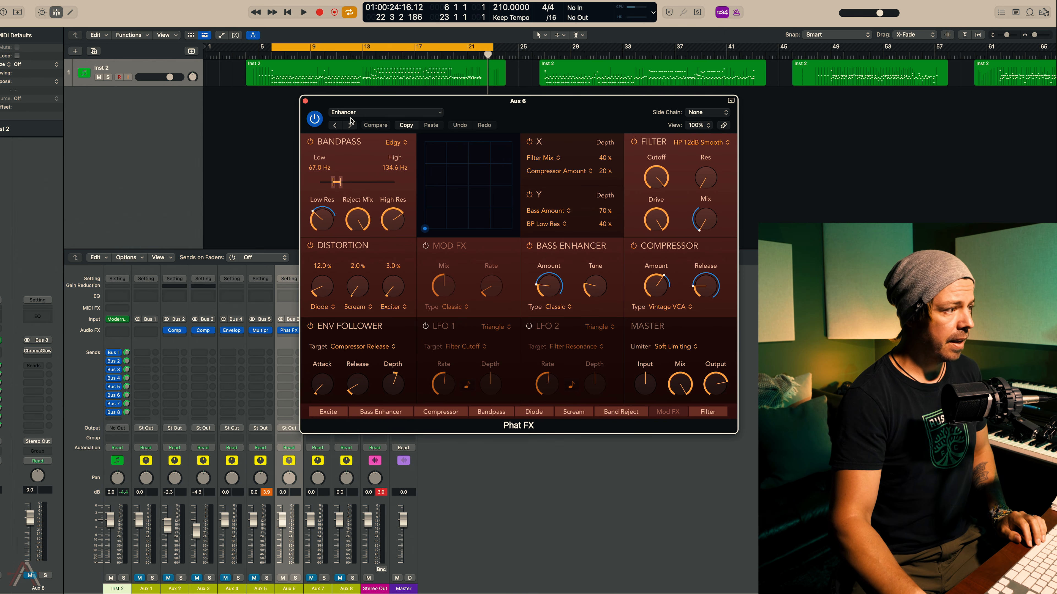
left_click_drag(391, 105, 513, 105)
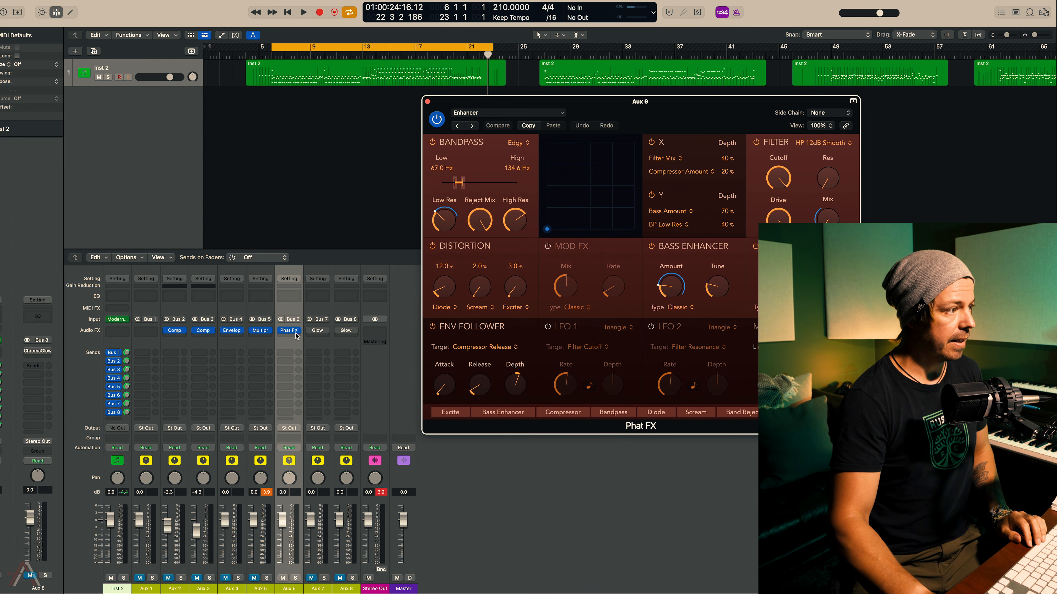
Locate Phat FX among the Multi Effects plug-ins, and search the plug-in list for "phat" without replacing Aux 6's effect
left_click(298, 332)
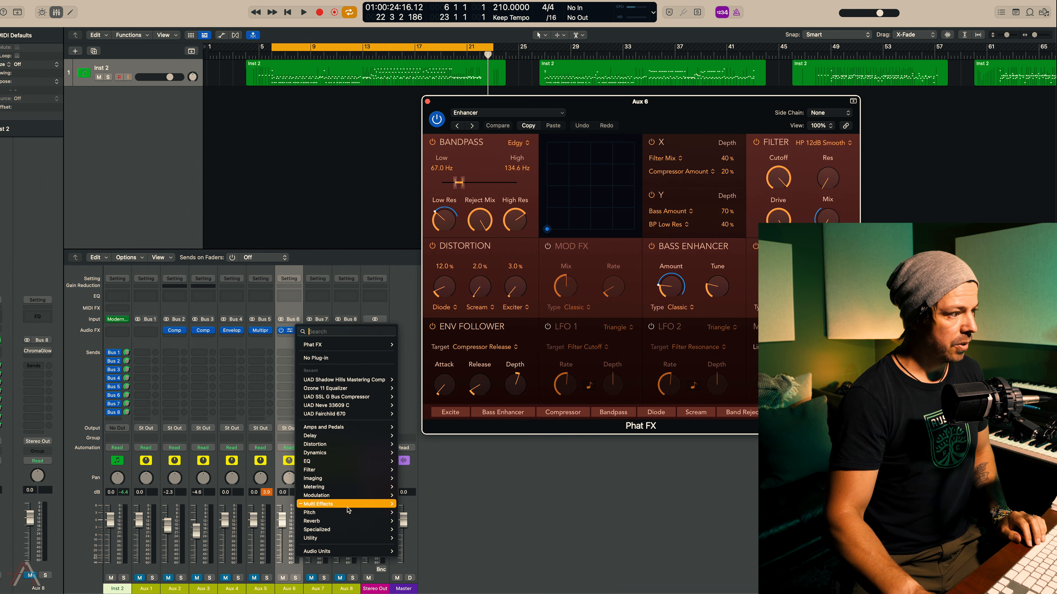
mouse_move(349, 509)
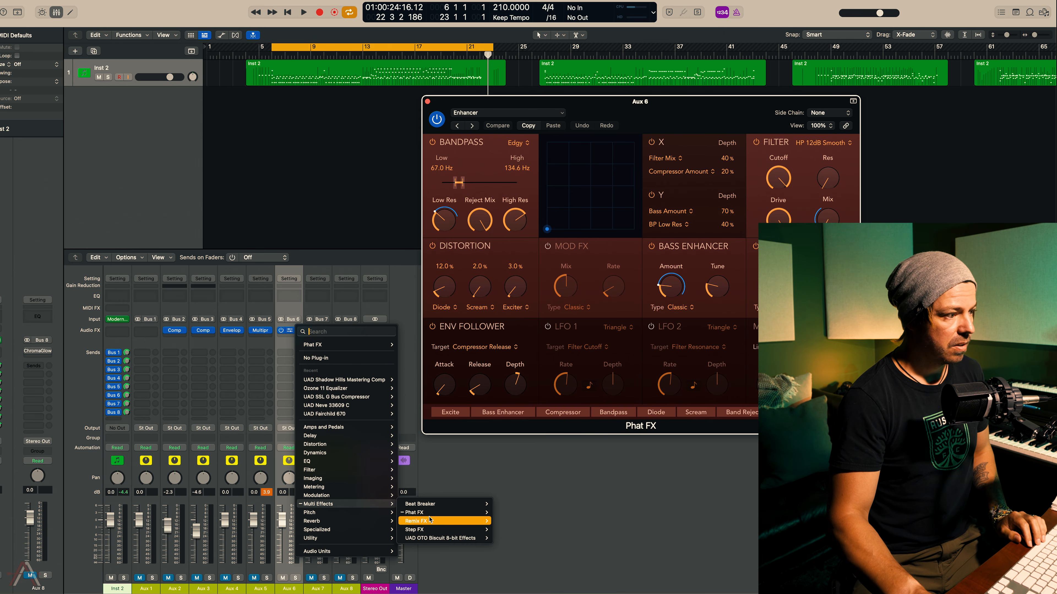
mouse_move(431, 518)
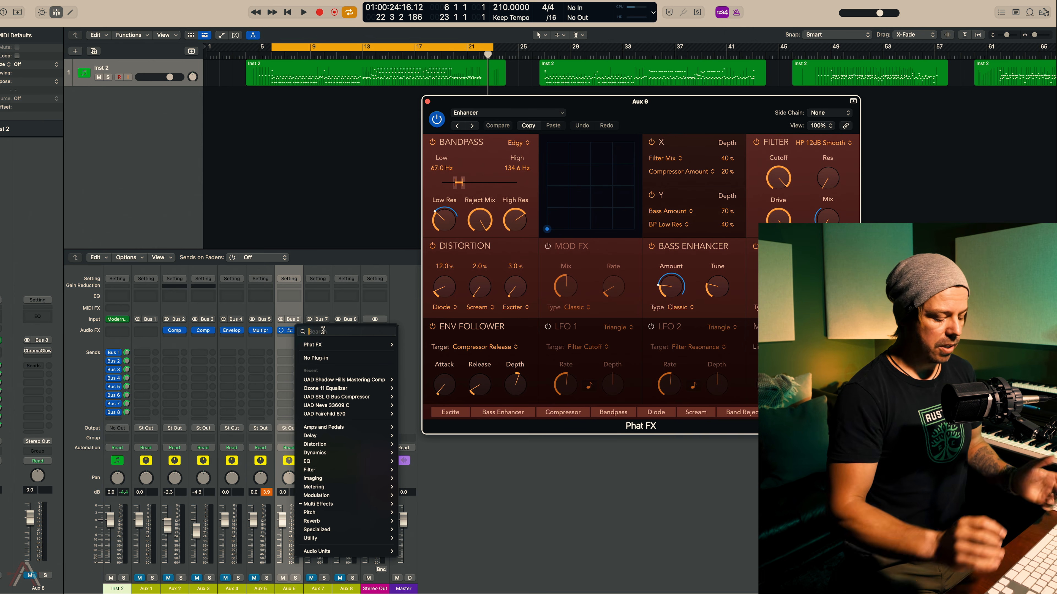
type("pha")
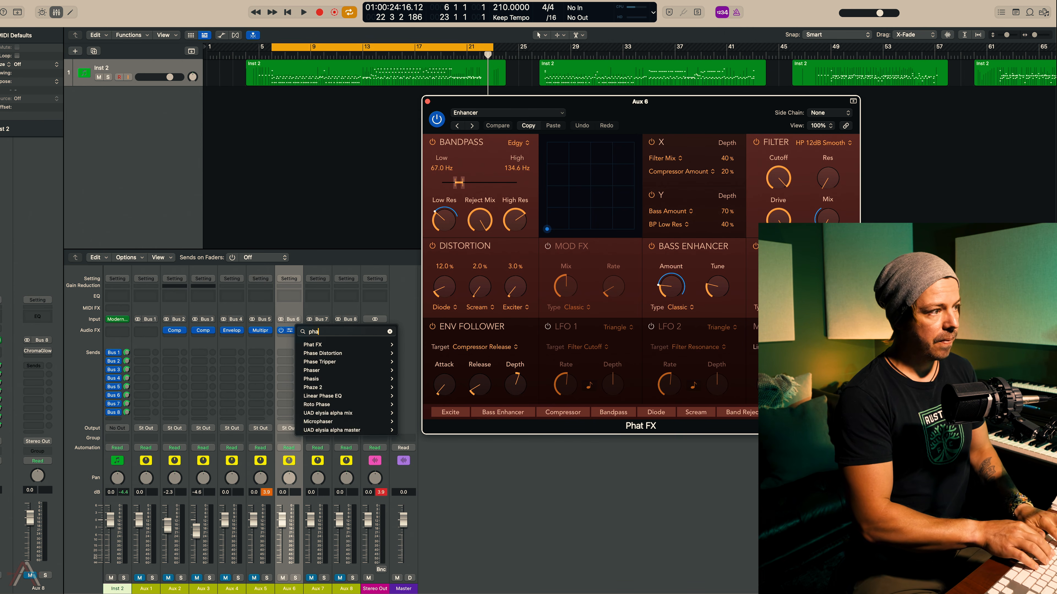
type("t")
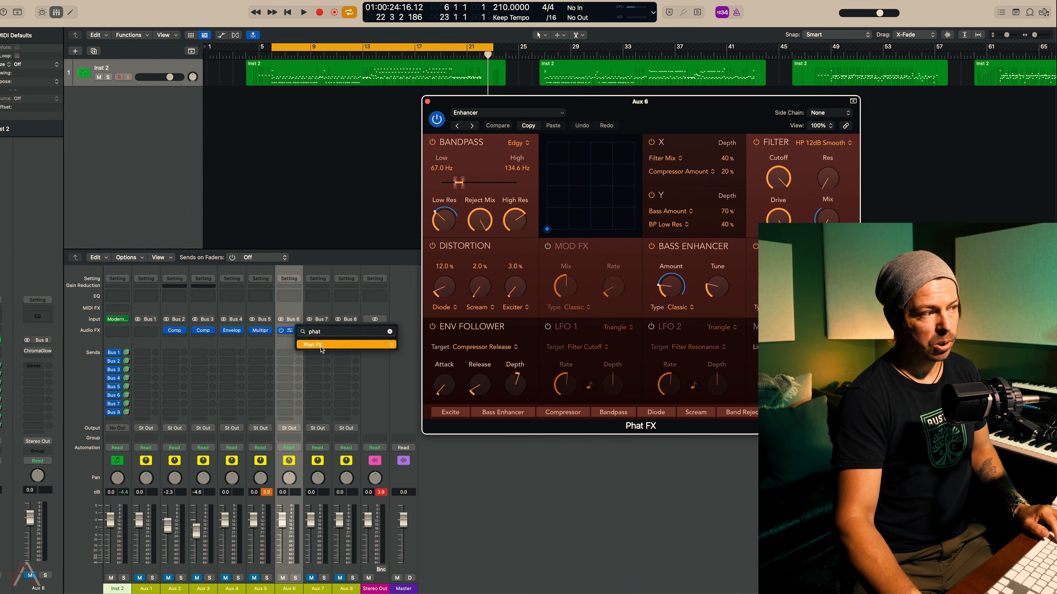
left_click(402, 317)
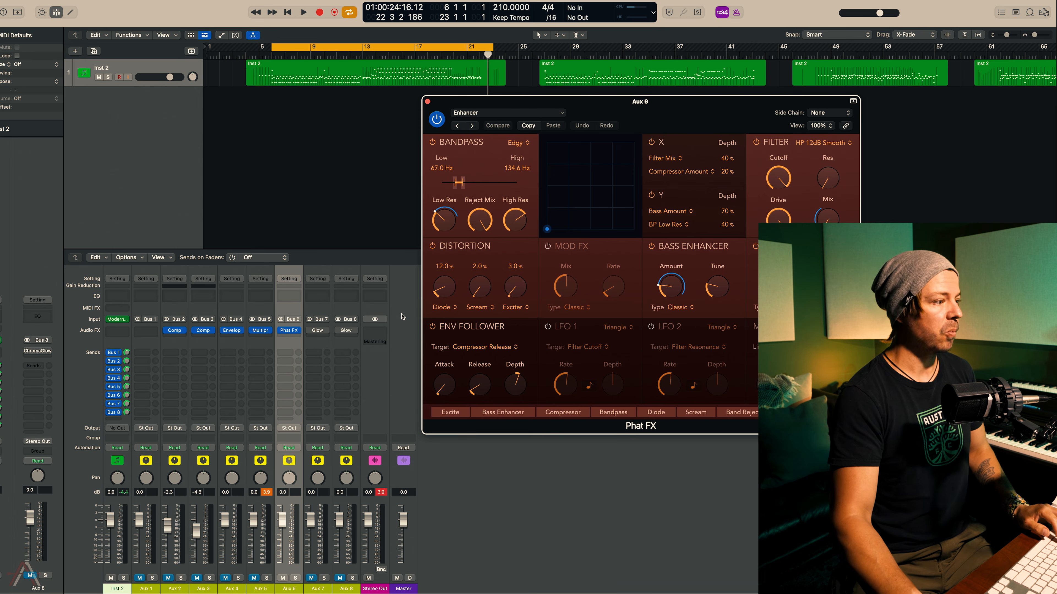
Review Phat FX's Drums presets on Aux 6, keeping Enhancer
left_click(505, 115)
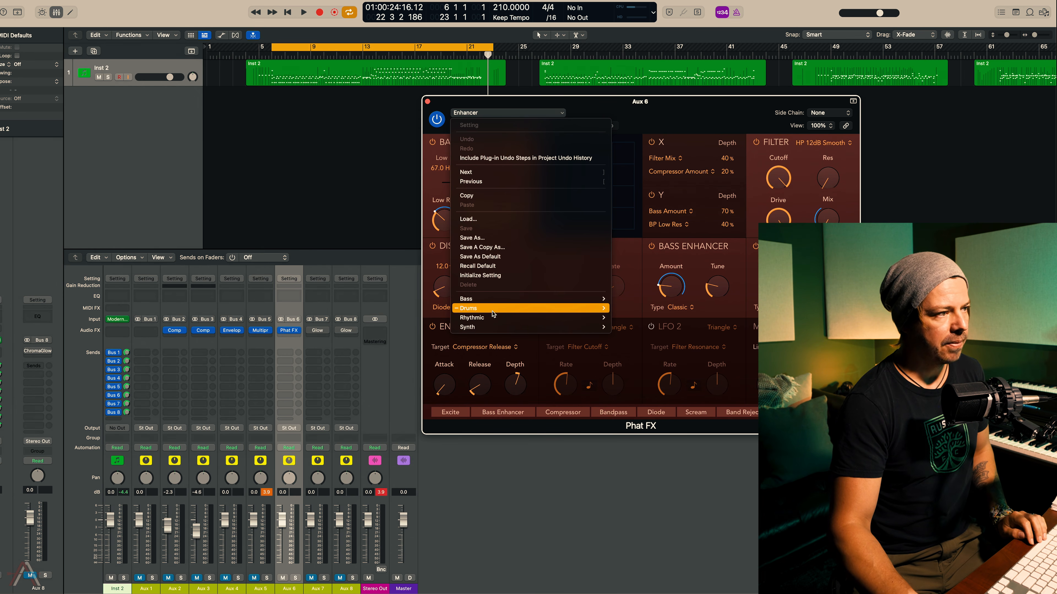
mouse_move(493, 311)
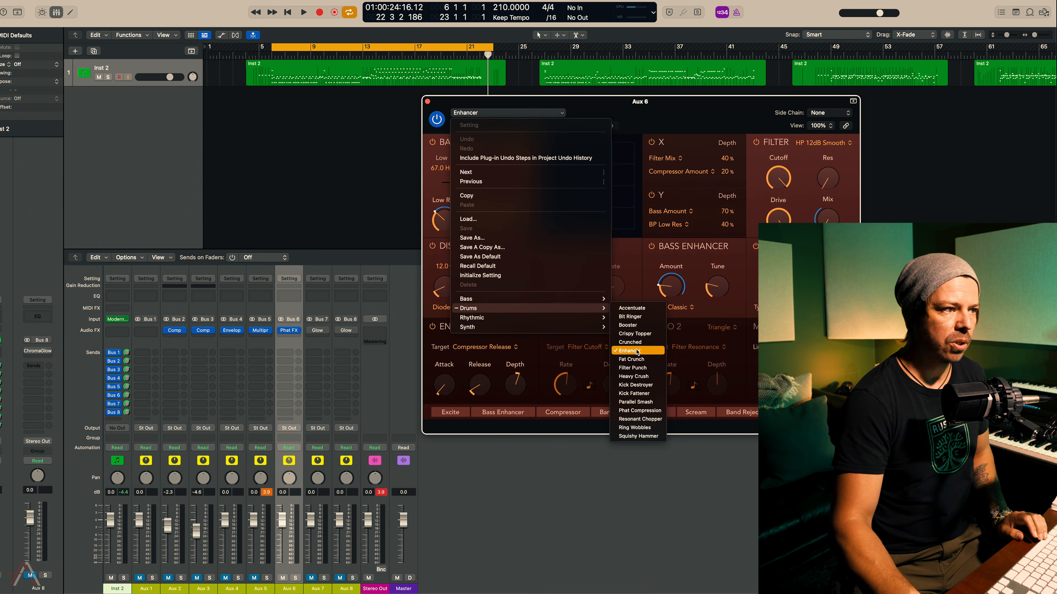
left_click(558, 109)
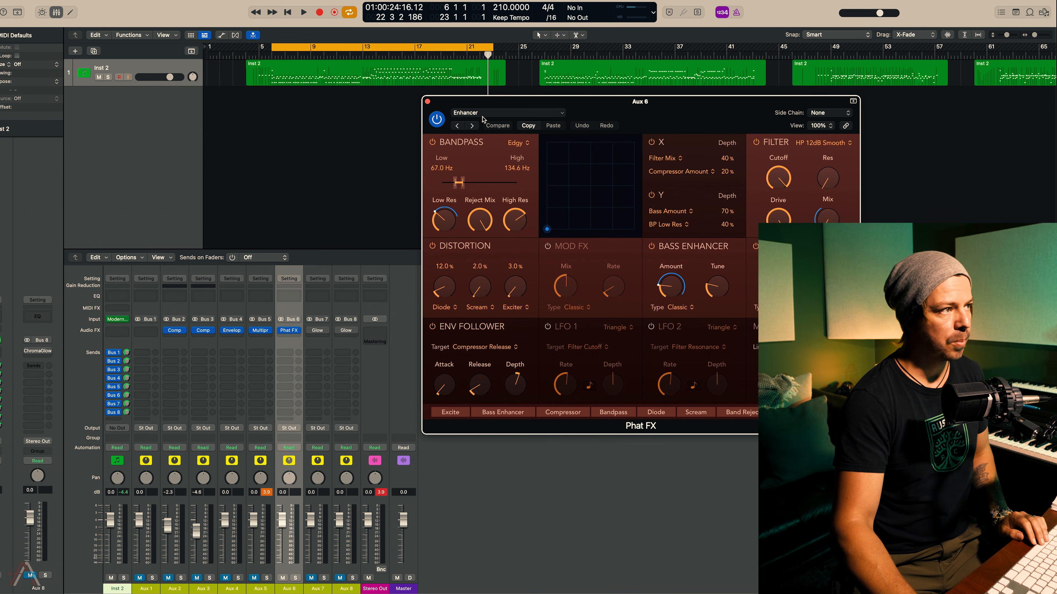
Compare Aux 6 with Phat FX bypassed and active during playback, and fine-tune the Bass Enhancer amount
left_click(436, 123)
key("space")
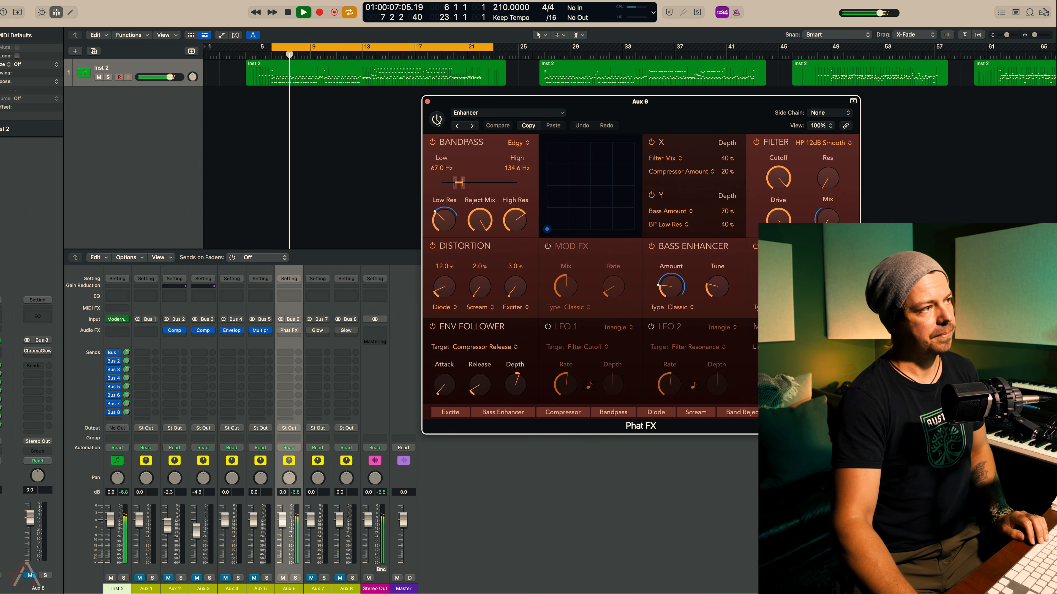
left_click(436, 121)
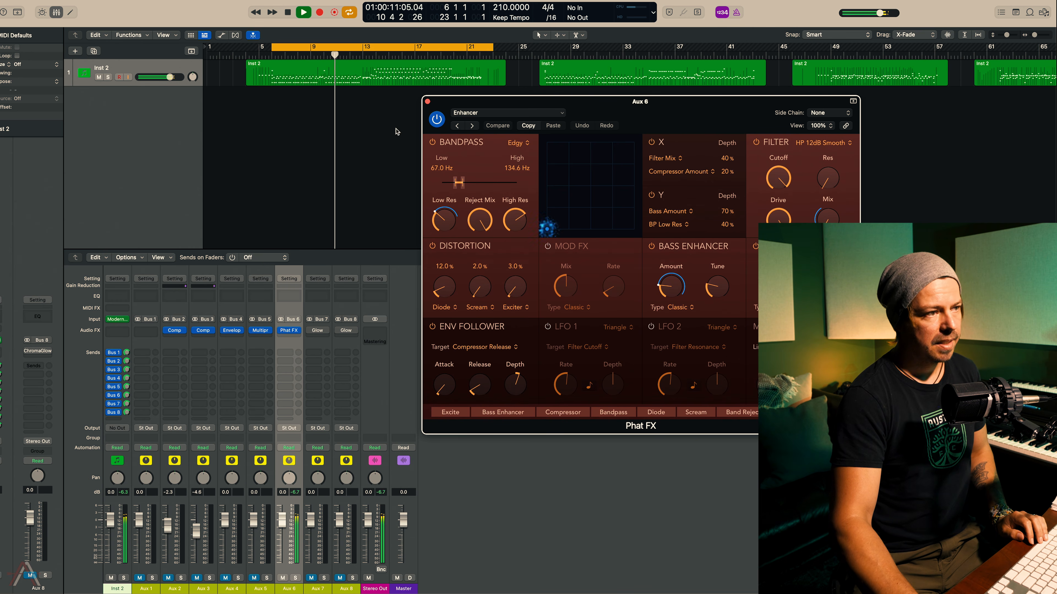
mouse_move(671, 290)
left_click_drag(671, 290, 669, 287)
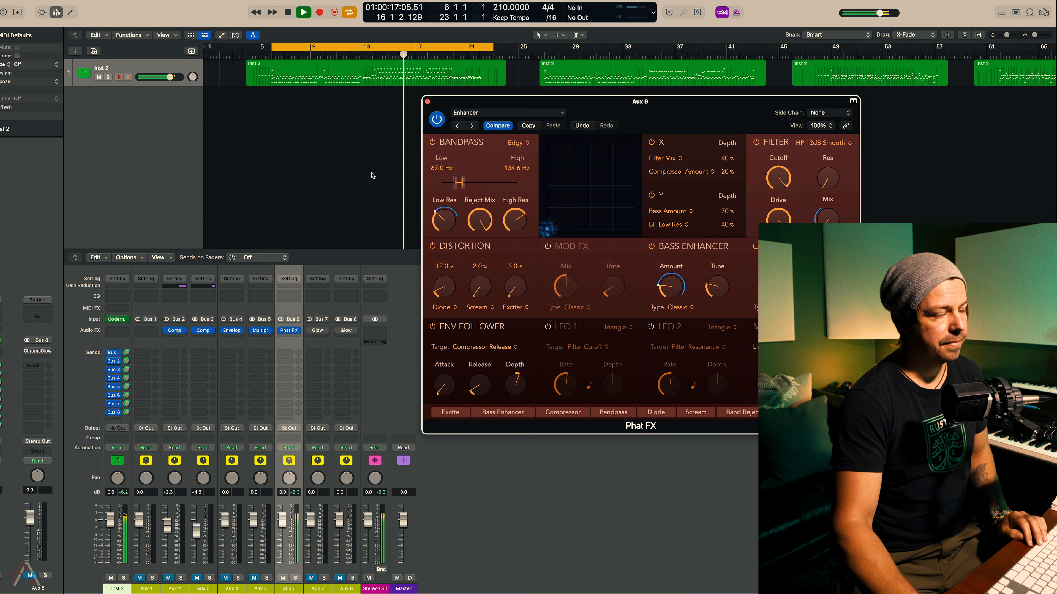
key("space")
left_click(427, 102)
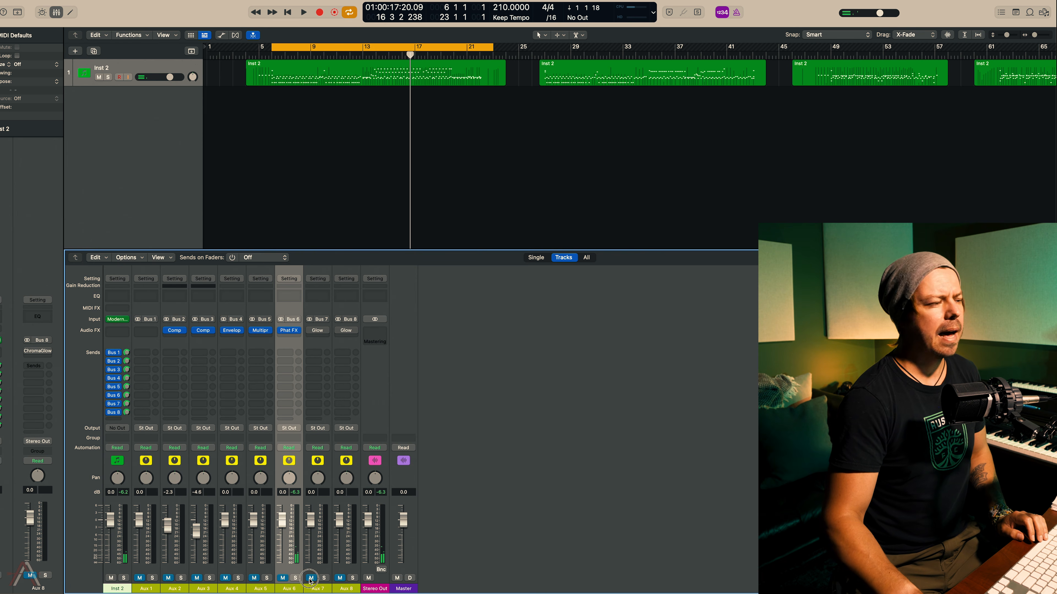
Switch from Aux 6 to Aux 7, enable its ChromaGlow, locate it among the Distortion plug-ins, and reposition the plug-in window
left_click(328, 469)
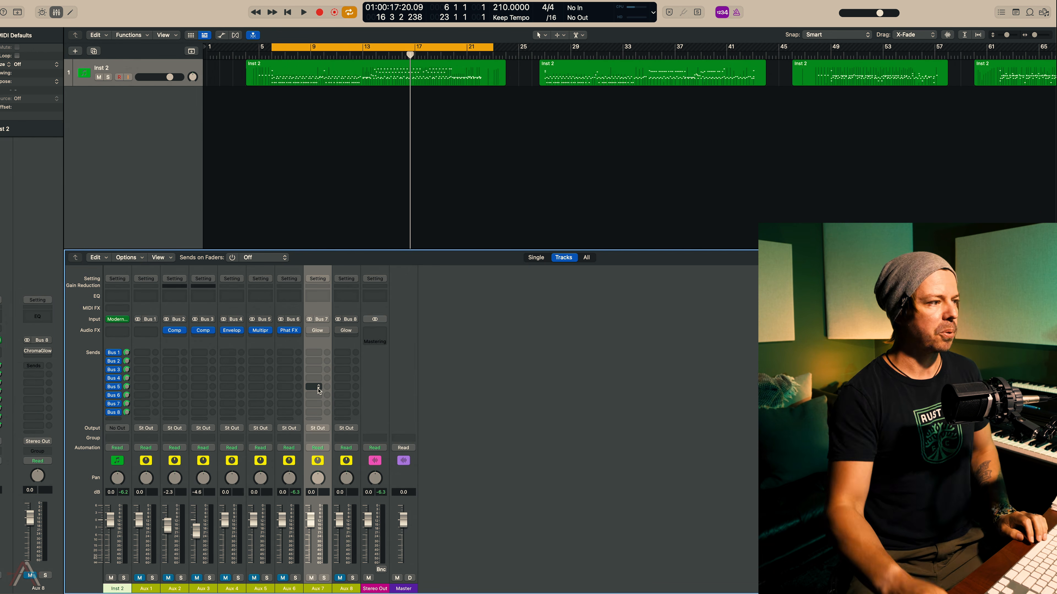
left_click(319, 331)
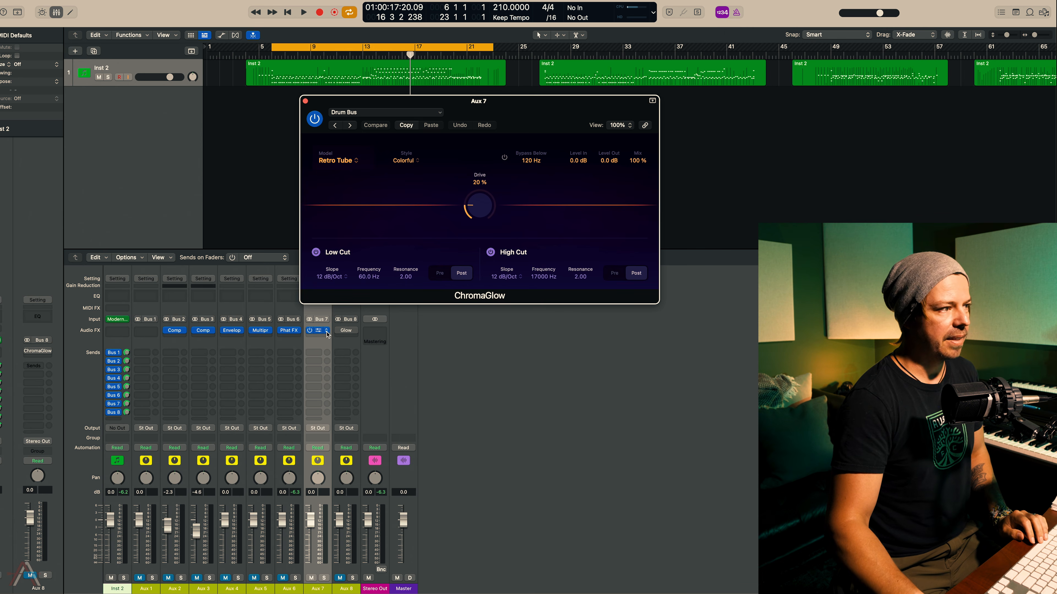
left_click(327, 331)
mouse_move(356, 445)
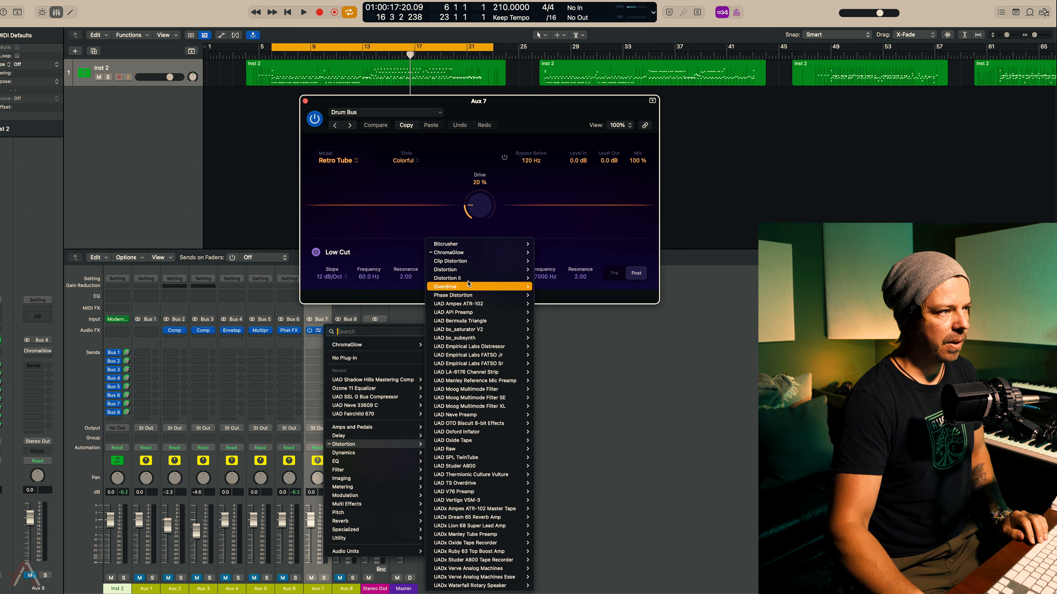
left_click(588, 362)
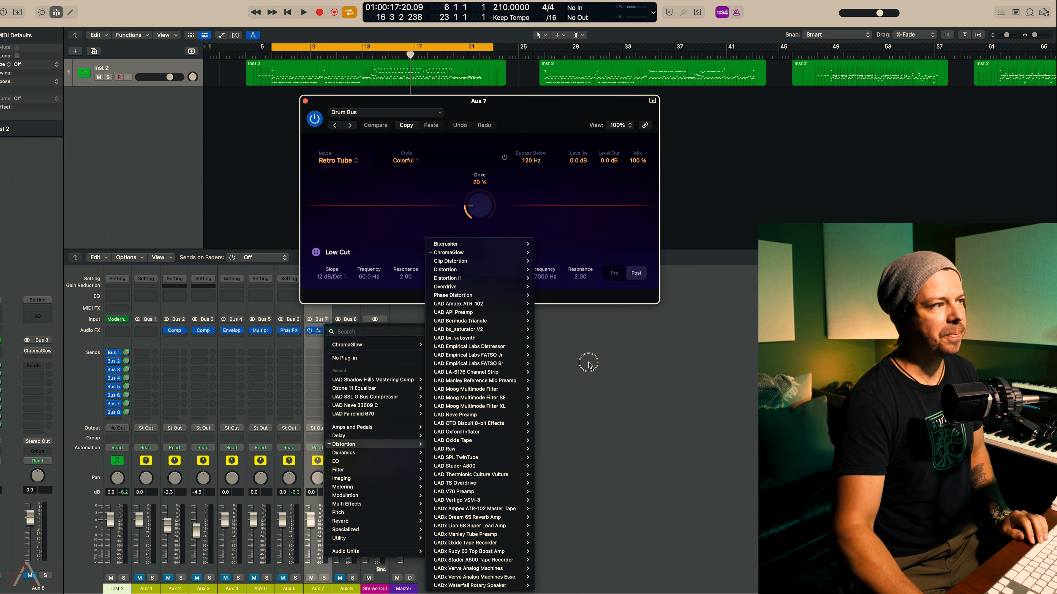
left_click_drag(483, 111, 537, 157)
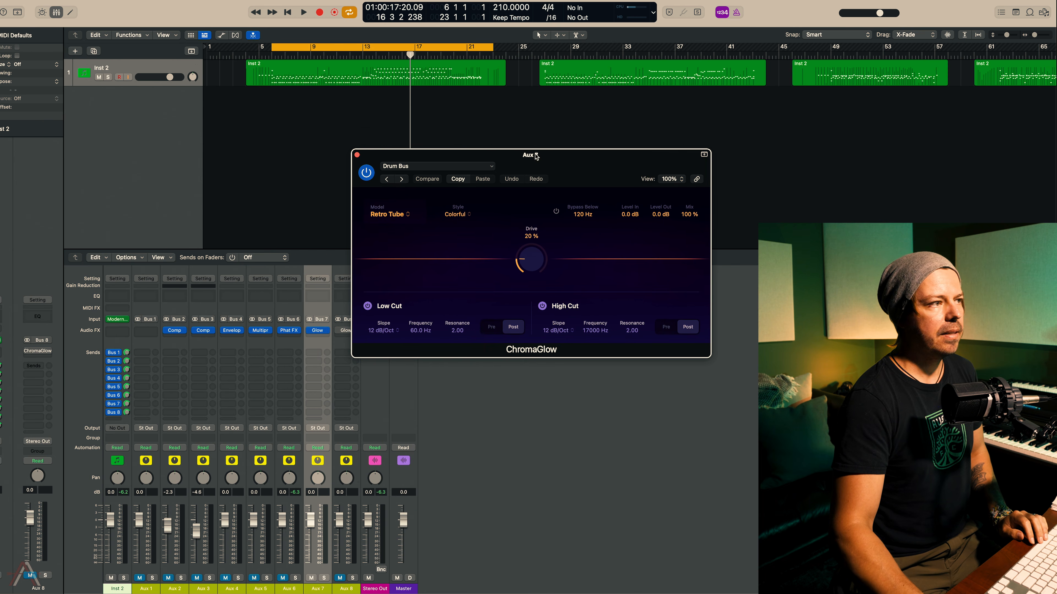
Review ChromaGlow's Drums presets on Aux 7, keeping Drum Bus
left_click(480, 168)
mouse_move(457, 371)
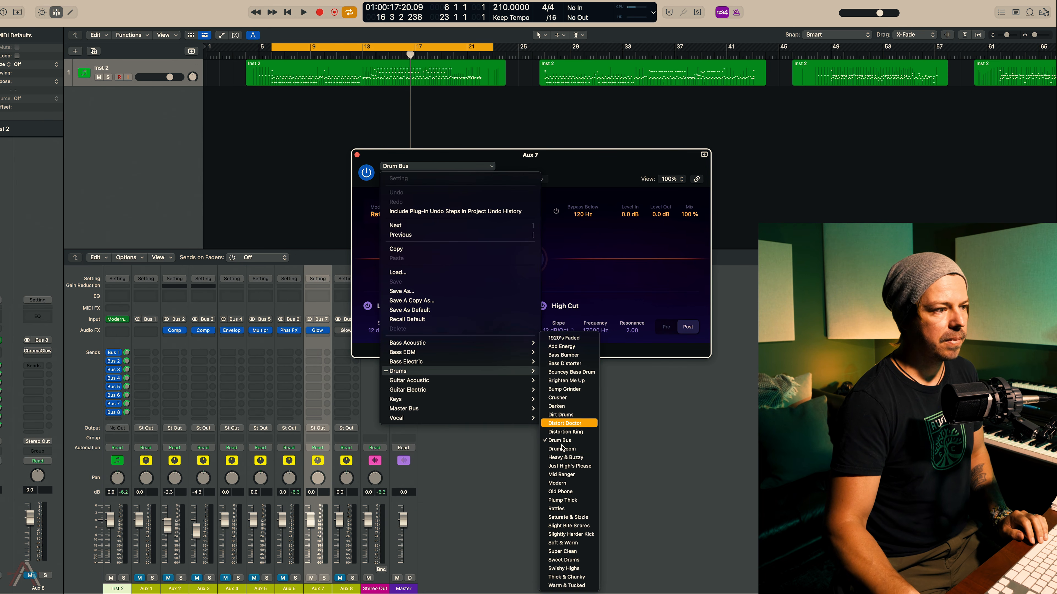
left_click(665, 420)
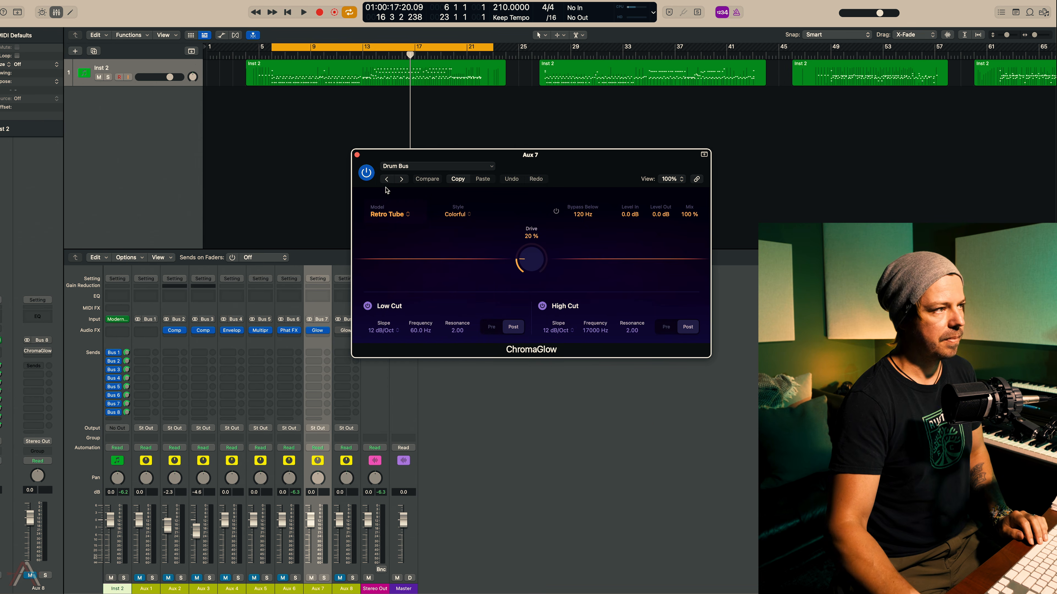
Compare Aux 7 with ChromaGlow bypassed and active during playback, raise Drive to about 39%, and close the plug-in window
key("space")
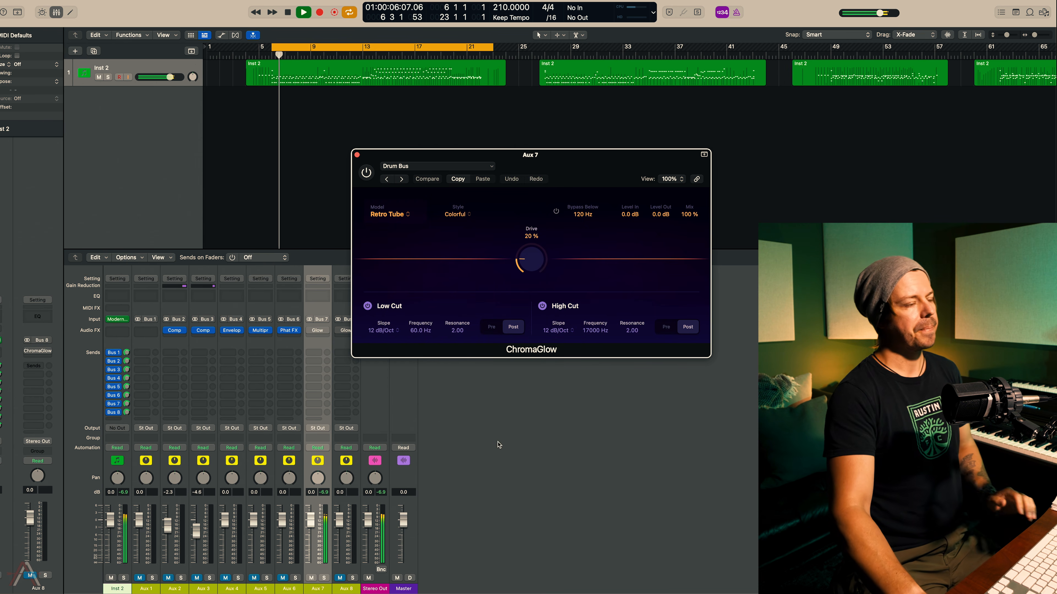
left_click(366, 172)
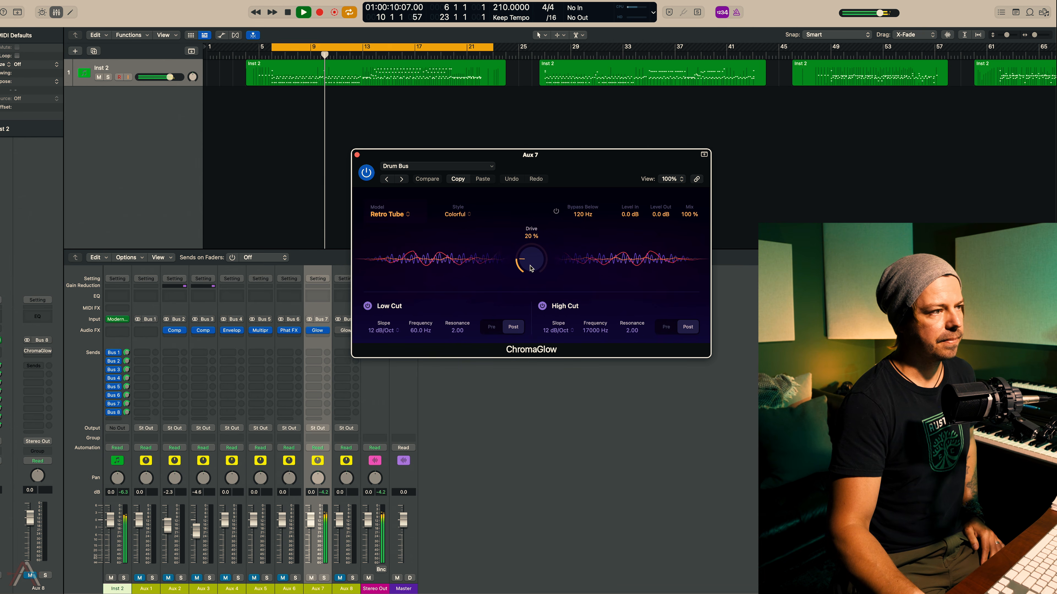
mouse_move(531, 254)
left_mouse_down()
mouse_move(530, 161)
mouse_move(526, 248)
left_mouse_up()
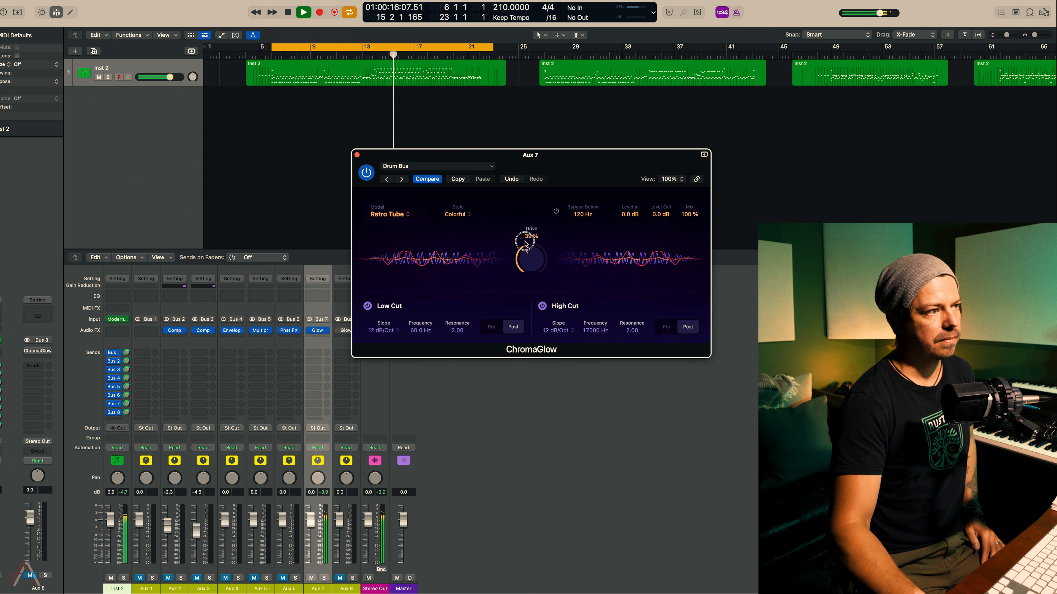
left_click(357, 155)
key("space")
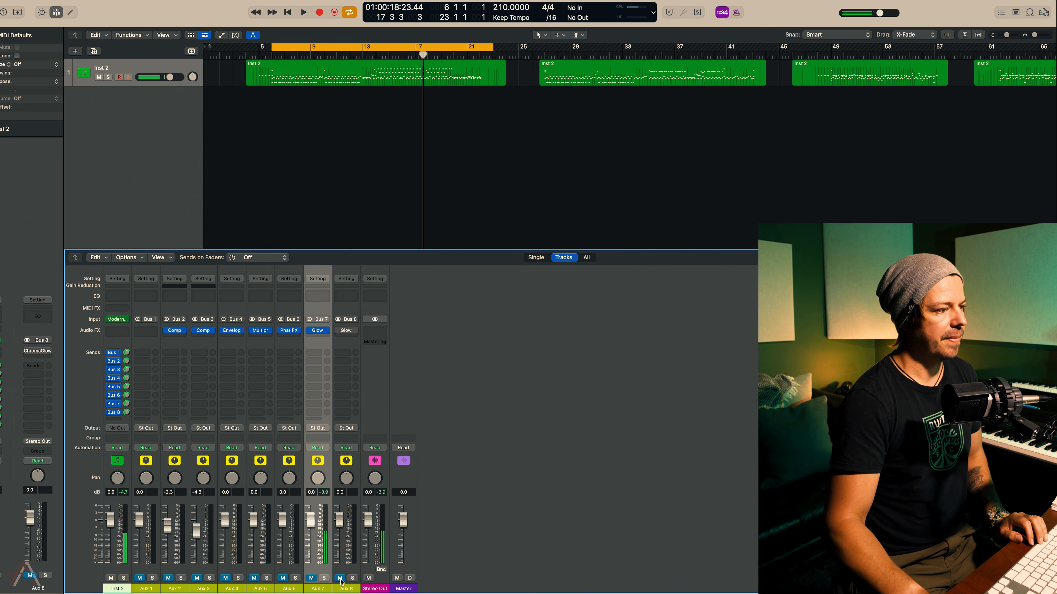
Switch to Aux 8, audition its Sweet Drums ChromaGlow bypassed and active, and raise Drive to about 81%
left_click(352, 413)
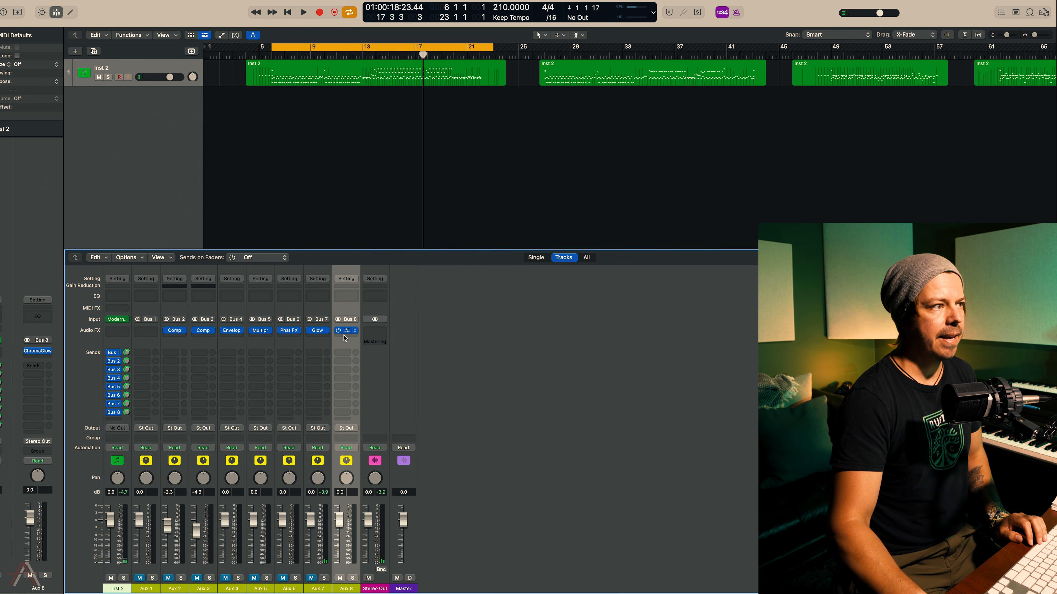
left_click(345, 331)
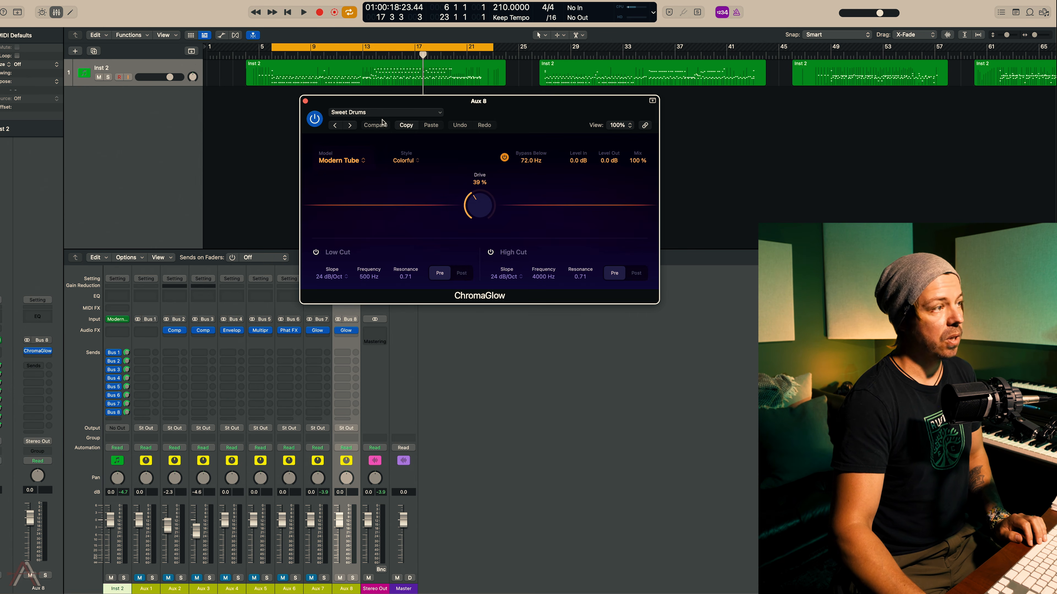
key("space")
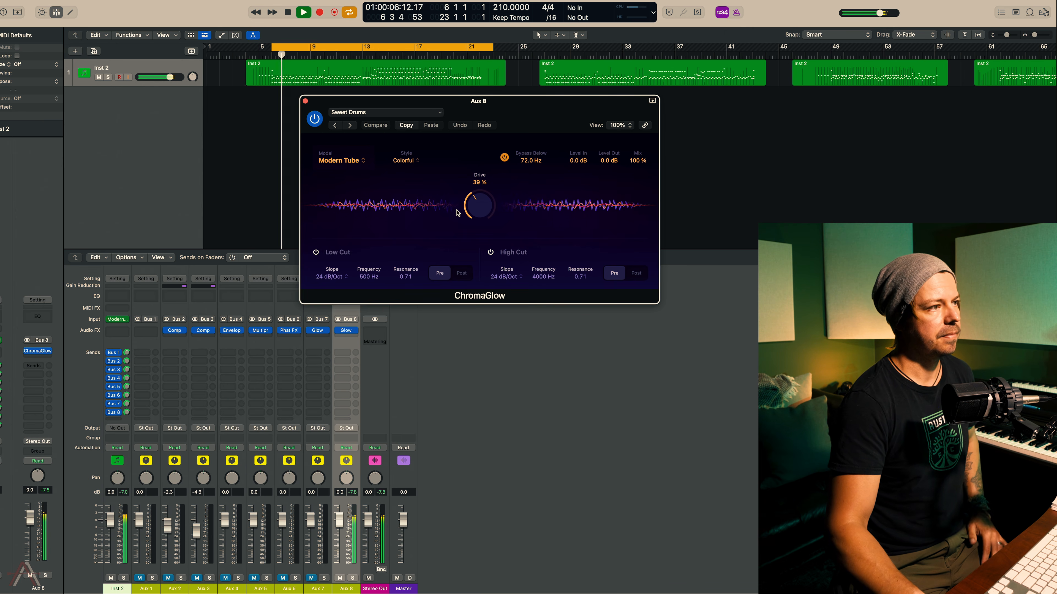
left_click(315, 119)
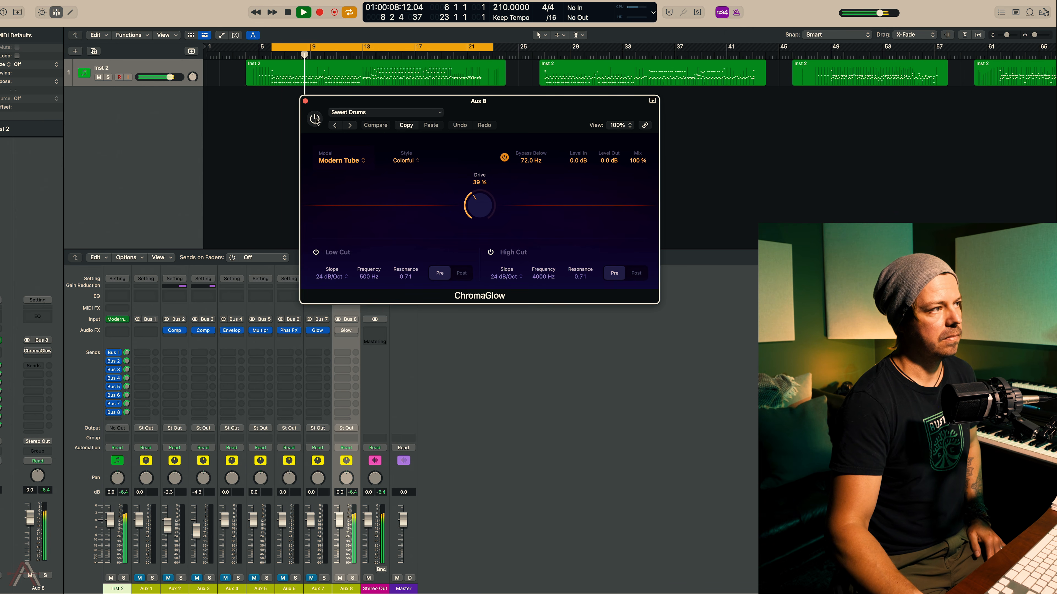
left_click(314, 119)
left_click_drag(476, 204, 472, 155)
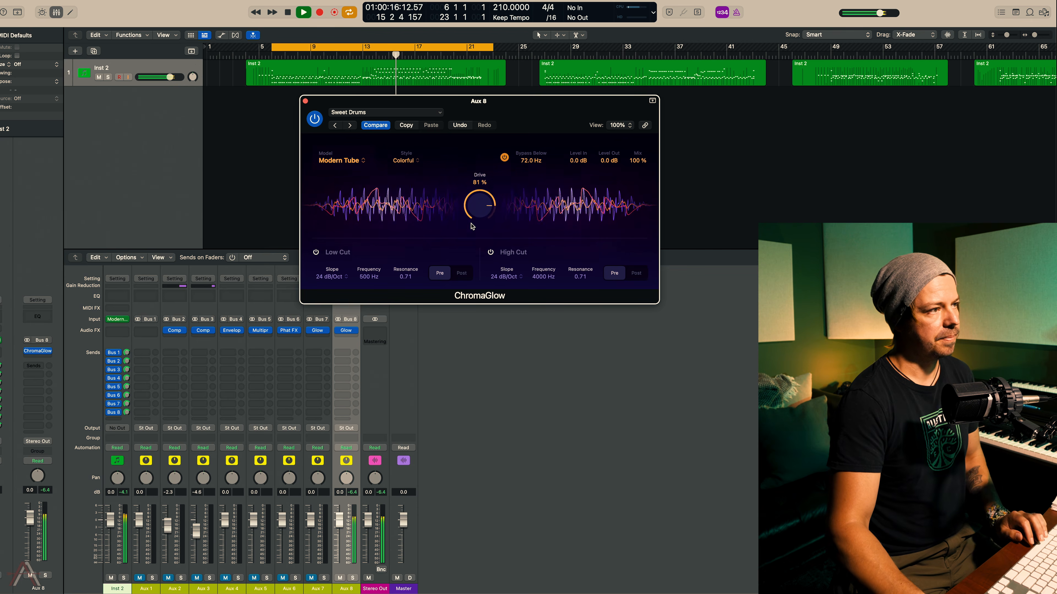
key("space")
left_click(305, 101)
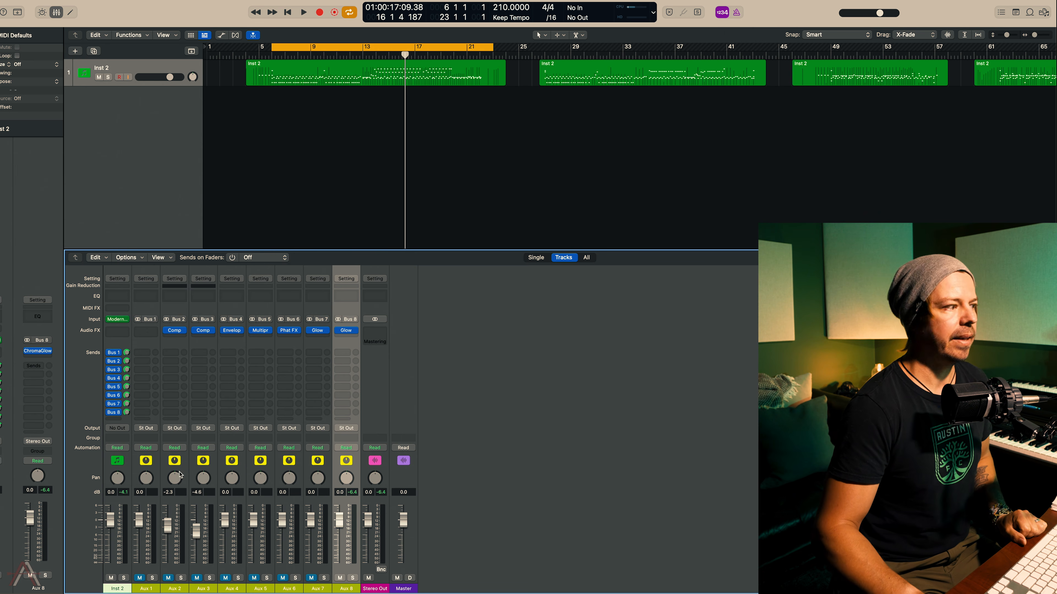
Lower the faders of Aux 1 through Aux 8 together to minimum, unmute the group, and select only Aux 1
left_click_drag(159, 474, 342, 469)
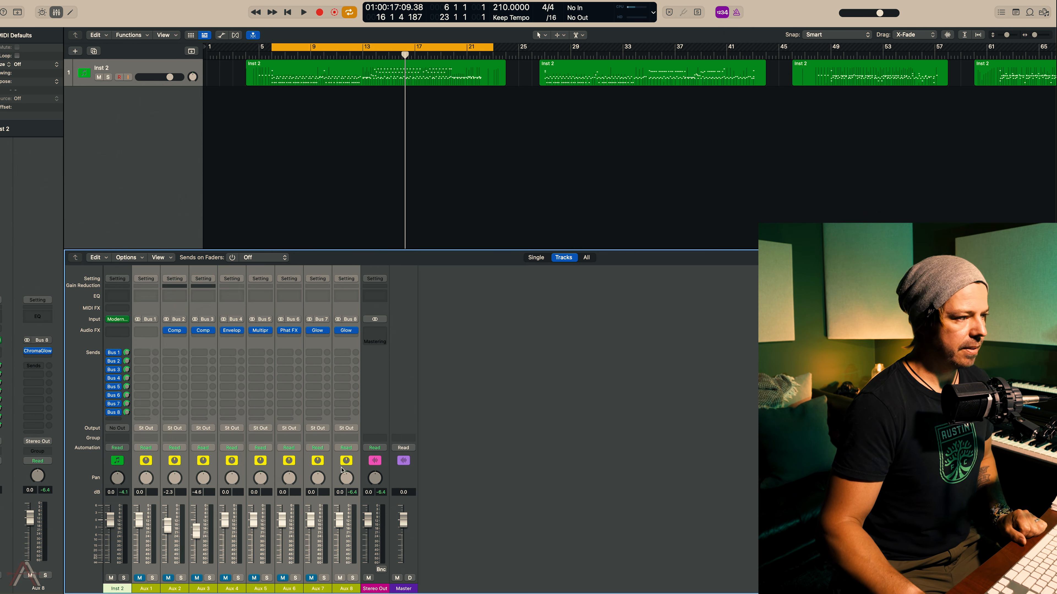
left_click_drag(339, 520, 352, 575)
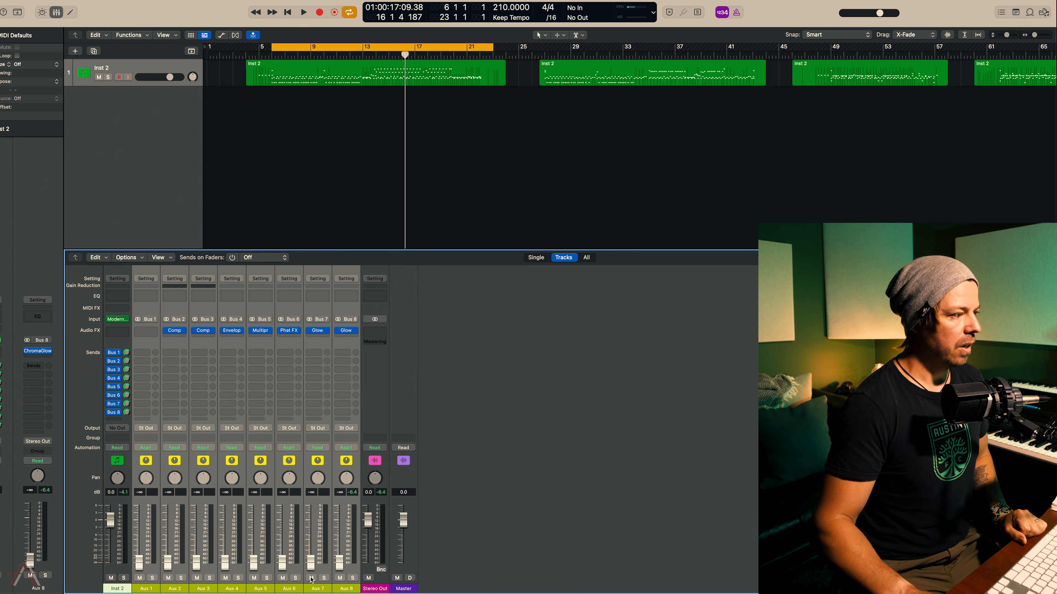
left_click(159, 473)
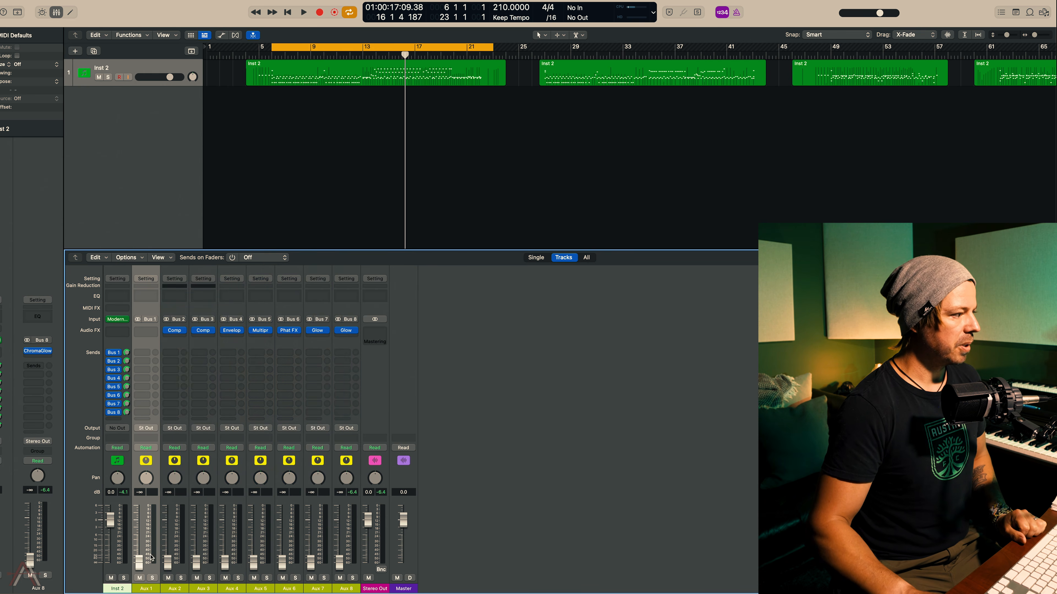
During playback, raise Aux 1 to about -5.9 dB, Aux 2 to about -17.4 dB and Aux 3 to about -25.5 dB
key("space")
left_click_drag(142, 566, 170, 546)
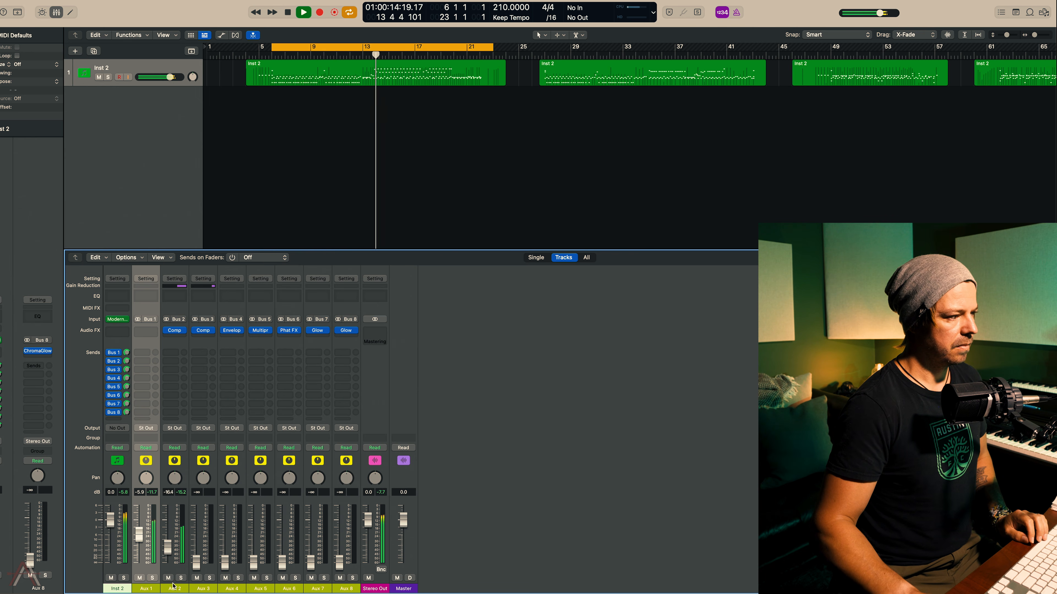
left_click_drag(167, 547, 196, 553)
Raise Aux 3 to about -14.8 dB while soloed together with Aux 2, and clear both solos
left_click(209, 578)
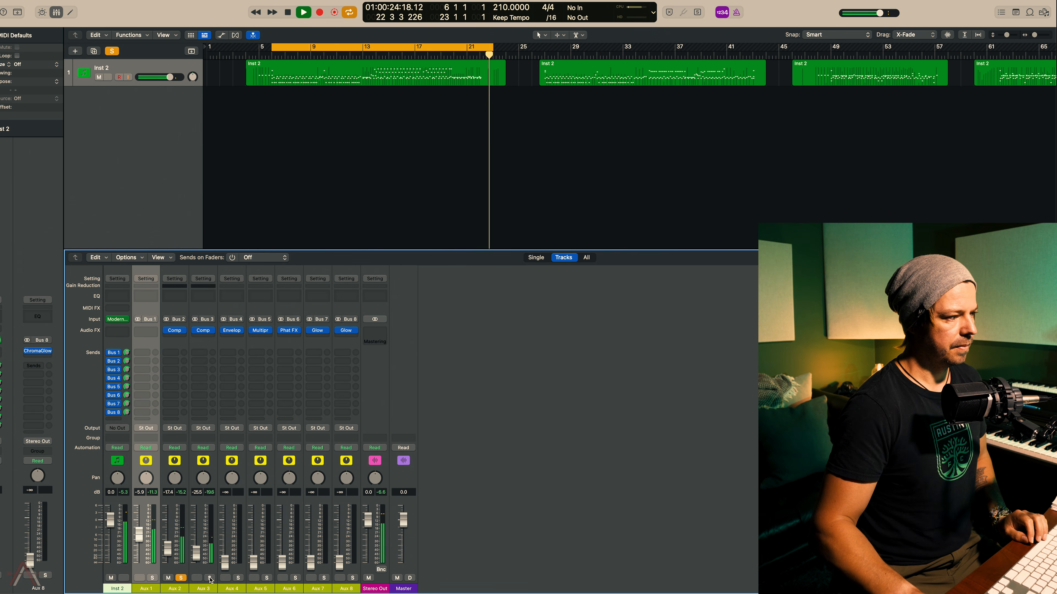
left_click_drag(196, 554, 196, 543)
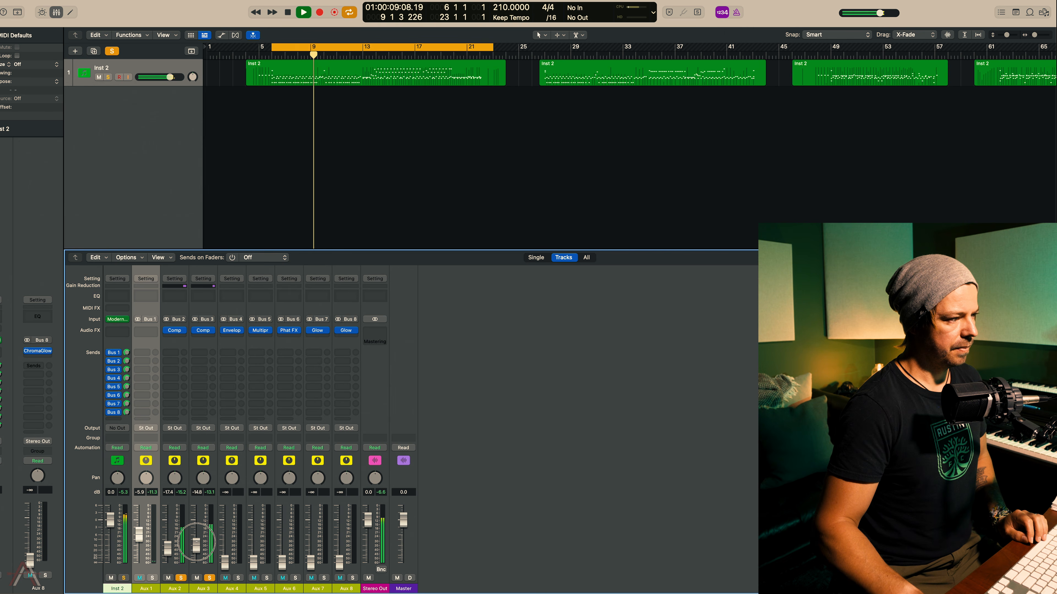
left_click(182, 578)
left_click(208, 579)
Lower Aux 2 and Aux 3 together to about -25.0 dB and -23.0 dB, and check their contribution to the mix
left_click_drag(186, 469, 192, 469)
left_click_drag(196, 551, 196, 552)
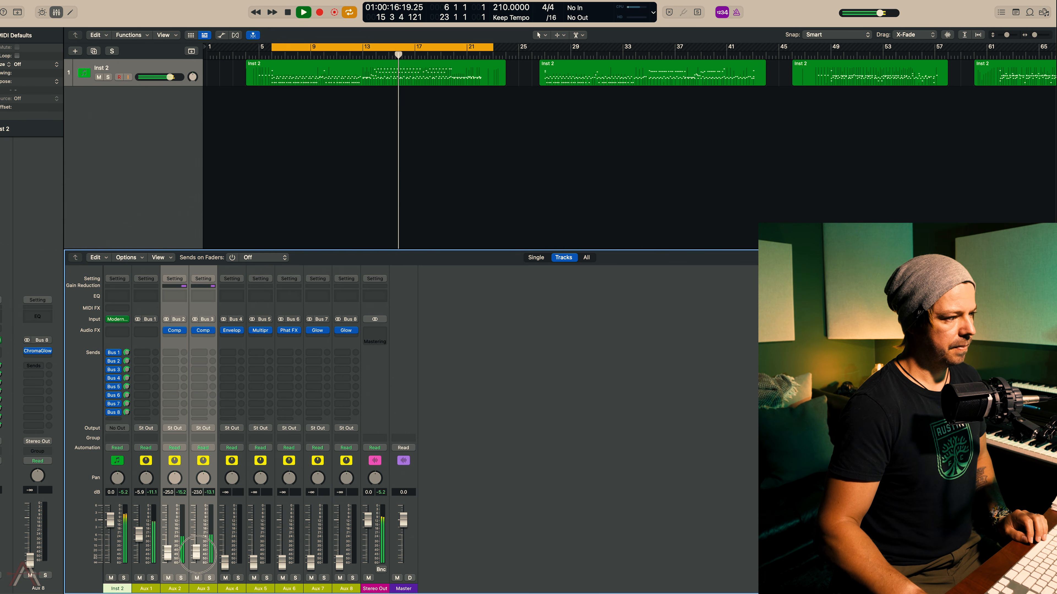
left_click(198, 578)
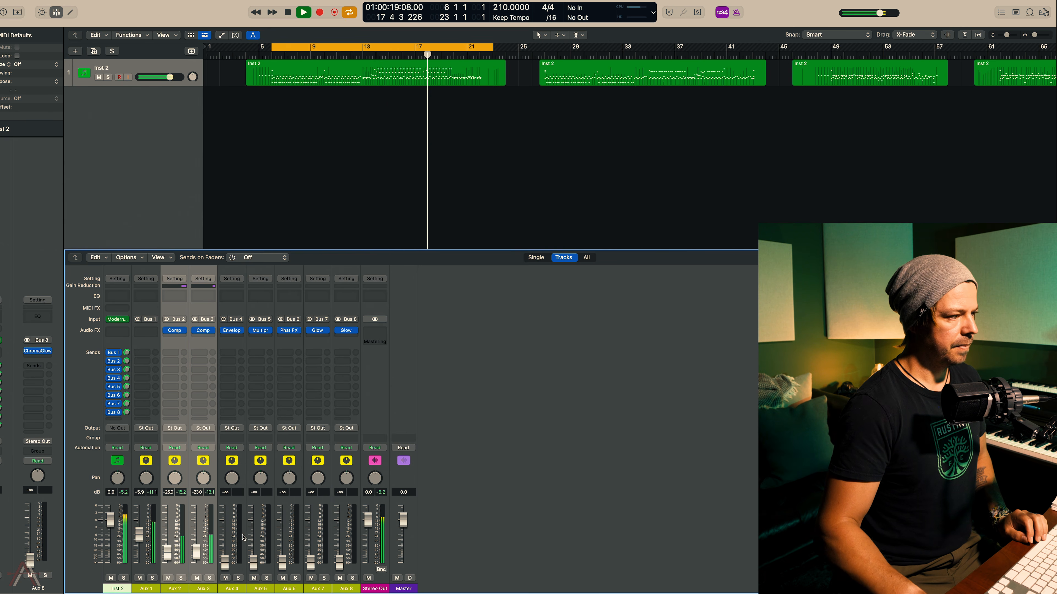
Balance Aux 4 in solo and in the full mix, setting it to about -10.6 dB, and bring in Aux 5 at about -14.4 dB
left_click(232, 590)
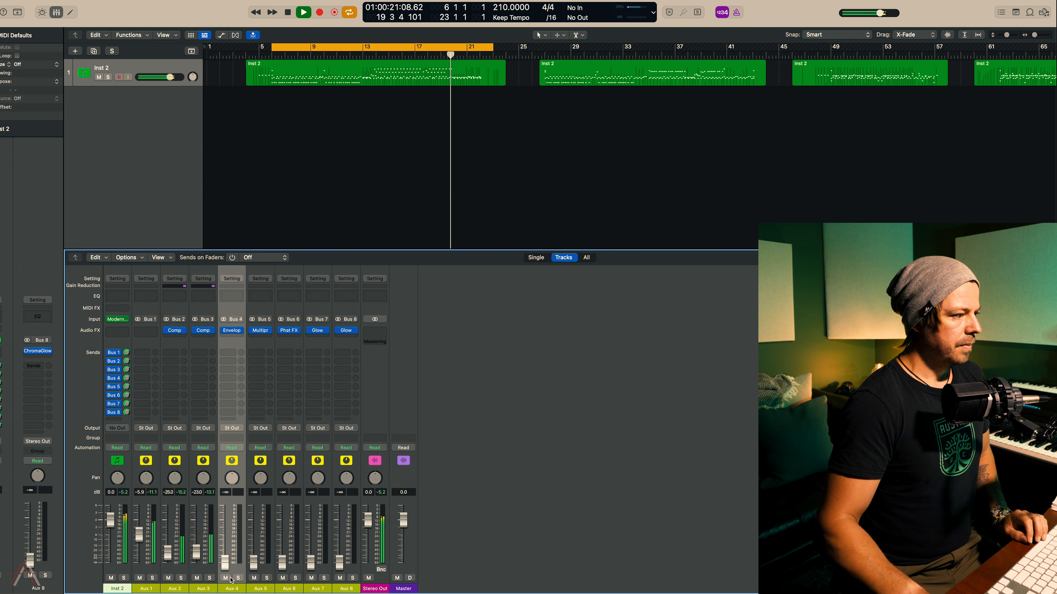
left_click_drag(224, 563, 226, 520)
left_click(238, 578)
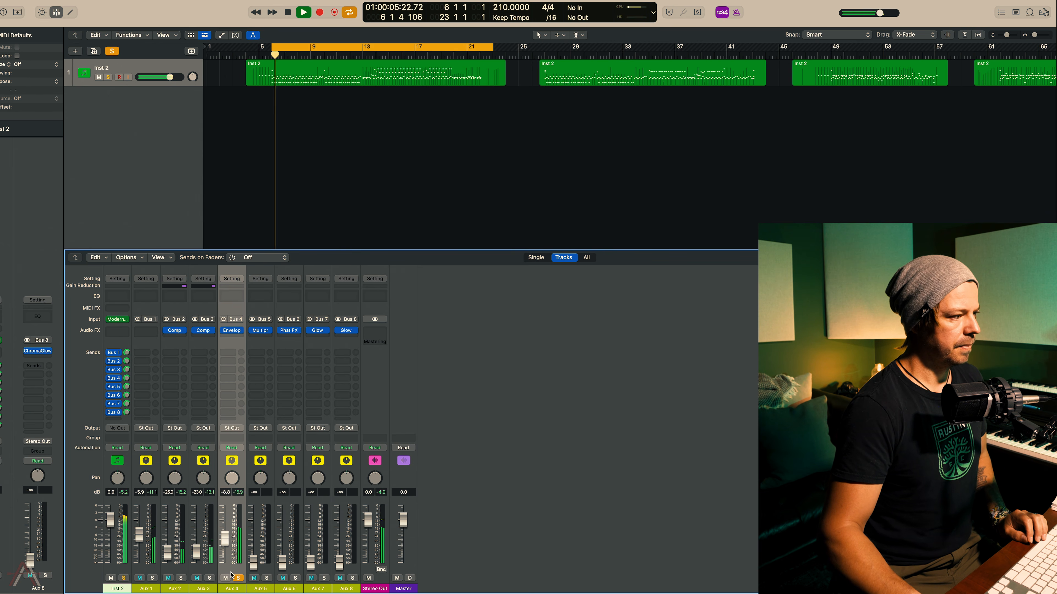
left_click_drag(225, 540, 224, 535)
left_click(238, 578)
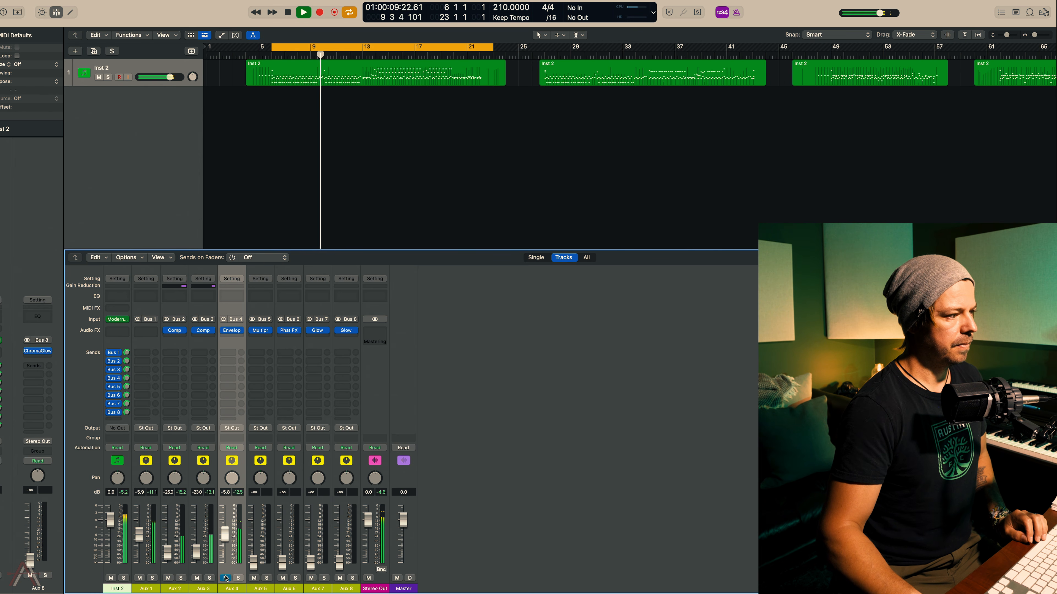
left_click_drag(227, 542, 254, 540)
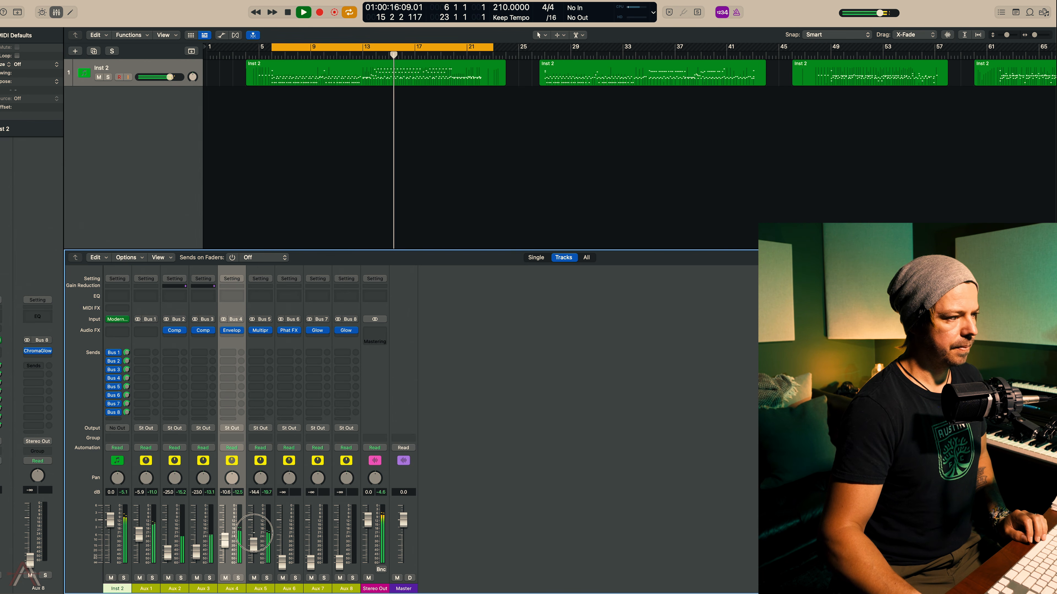
Lower Aux 5 to about -16.2 dB and restart playback to check the blend
left_click(268, 578)
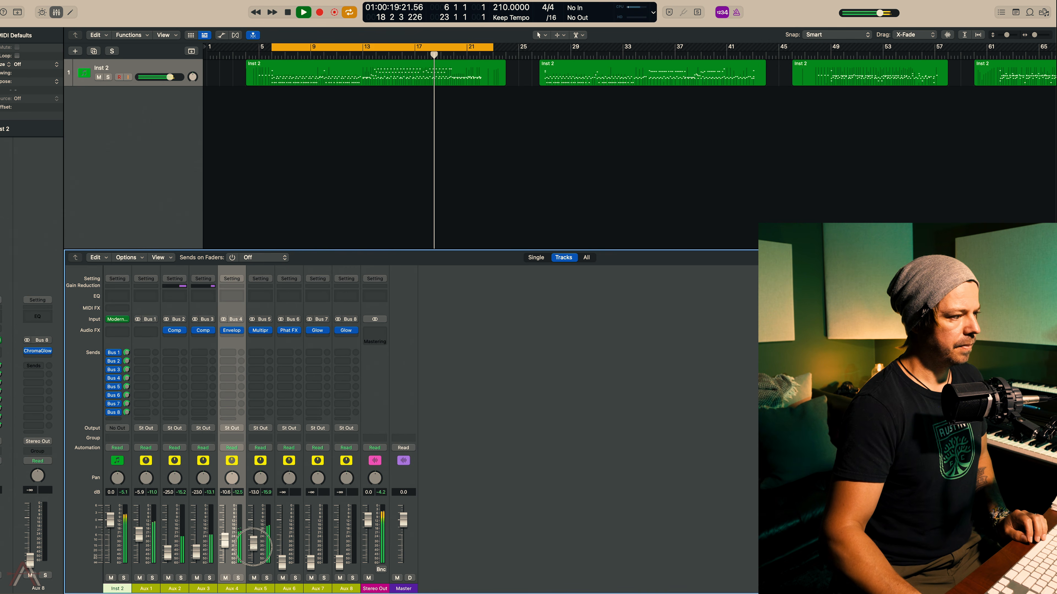
left_click(260, 590)
left_click_drag(253, 547, 254, 548)
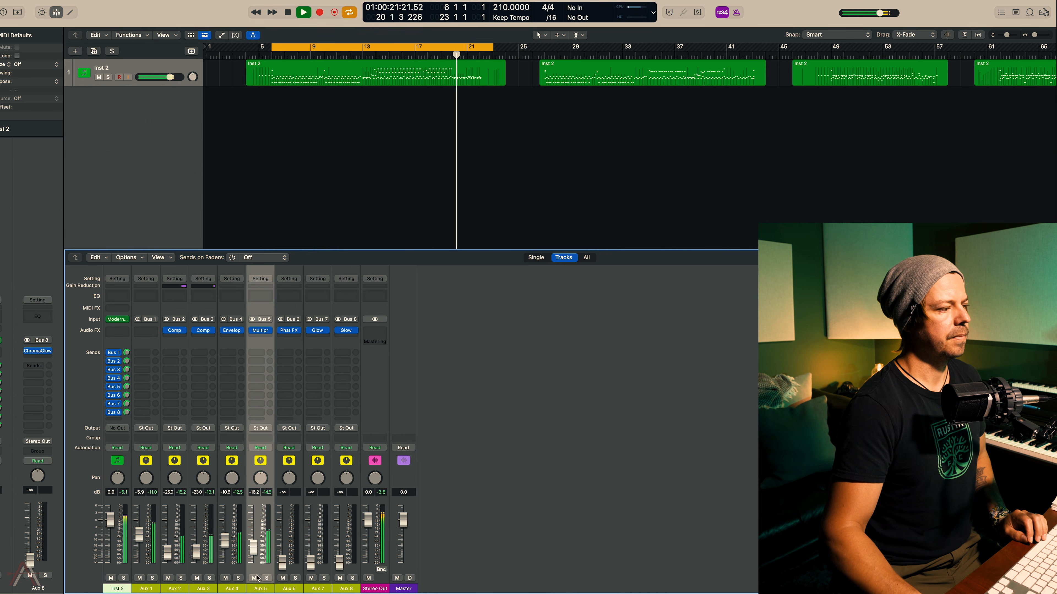
key("space")
key("space")
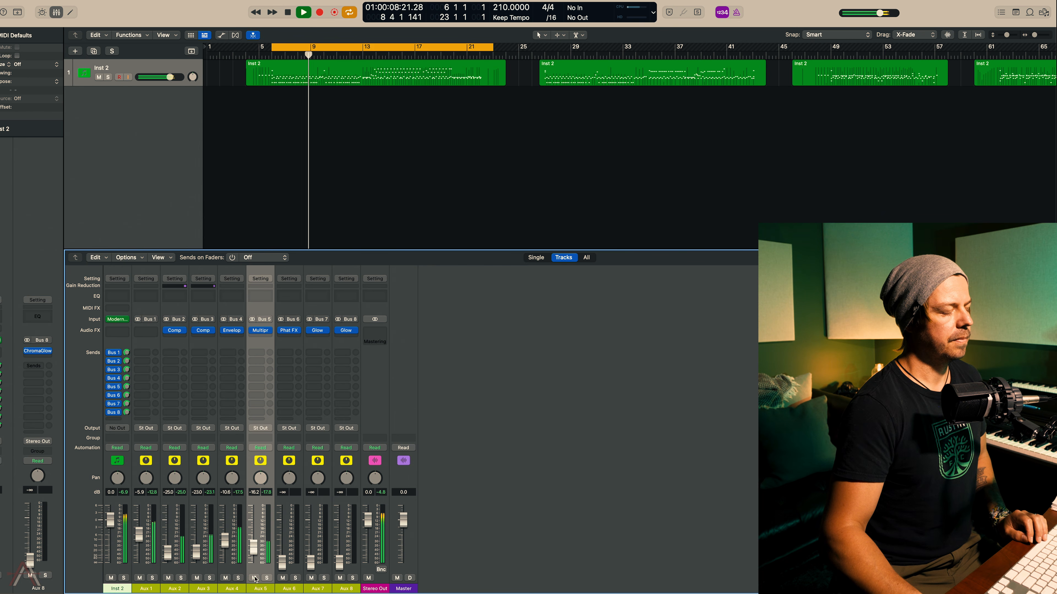
Adjust Aux 5 to about -15.4 dB, and blend in Aux 6 at about -14.8 dB, checking it in solo
left_click_drag(254, 550, 282, 545)
left_click(295, 578)
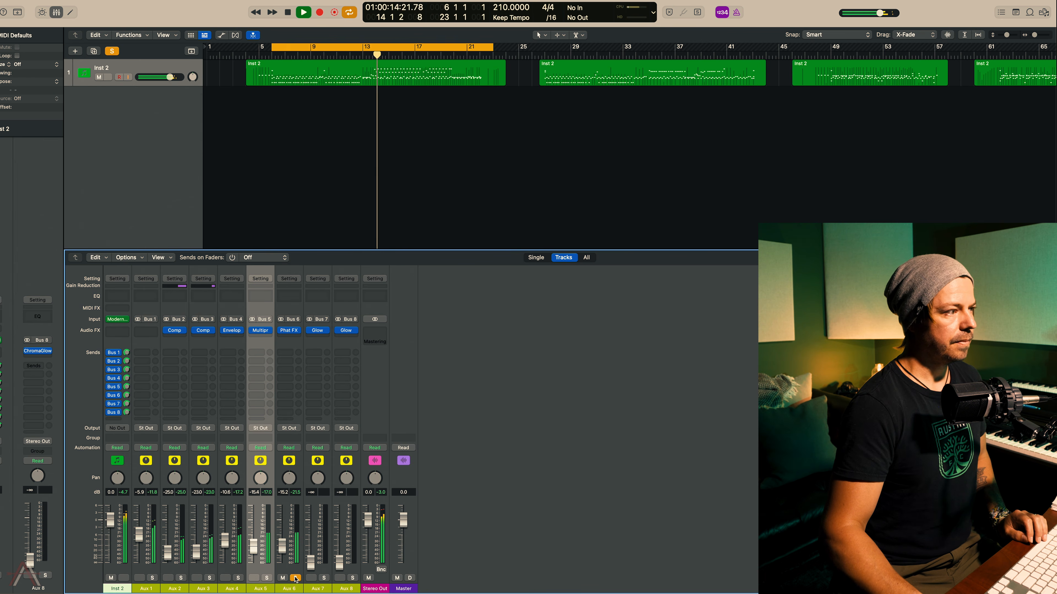
left_click(293, 589)
left_click(295, 578)
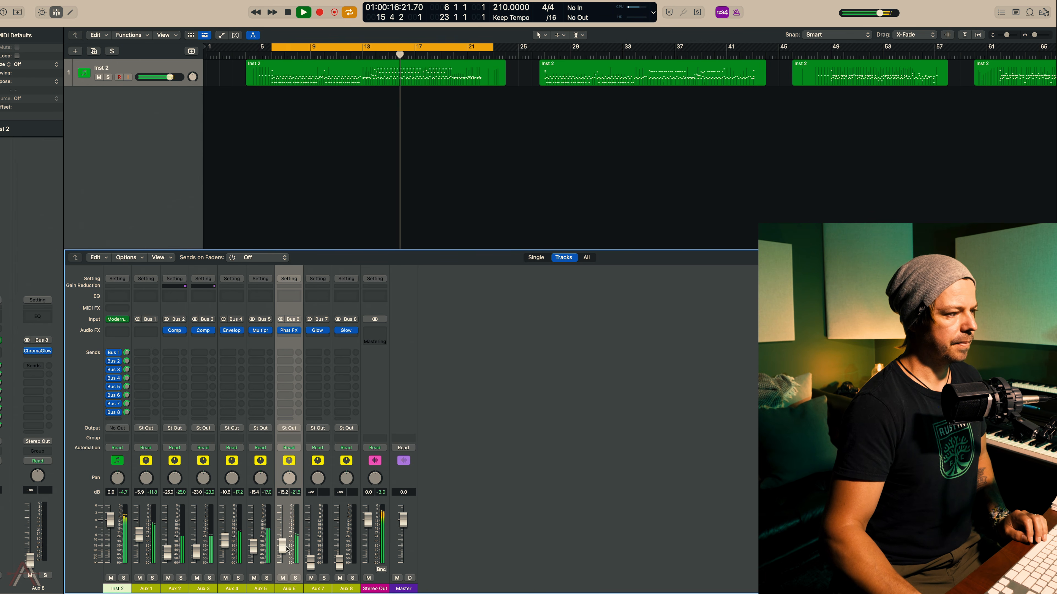
left_click_drag(282, 549, 282, 547)
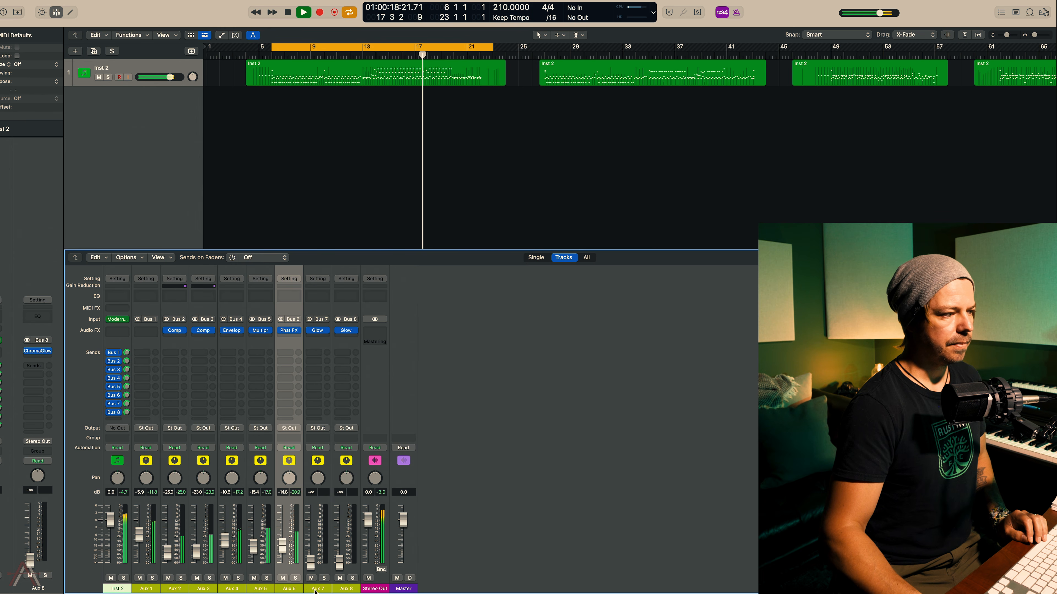
Blend in Aux 7 at about -17.2 dB, checking it in solo and against the full mix
left_click_drag(310, 562, 311, 553)
left_click(323, 577)
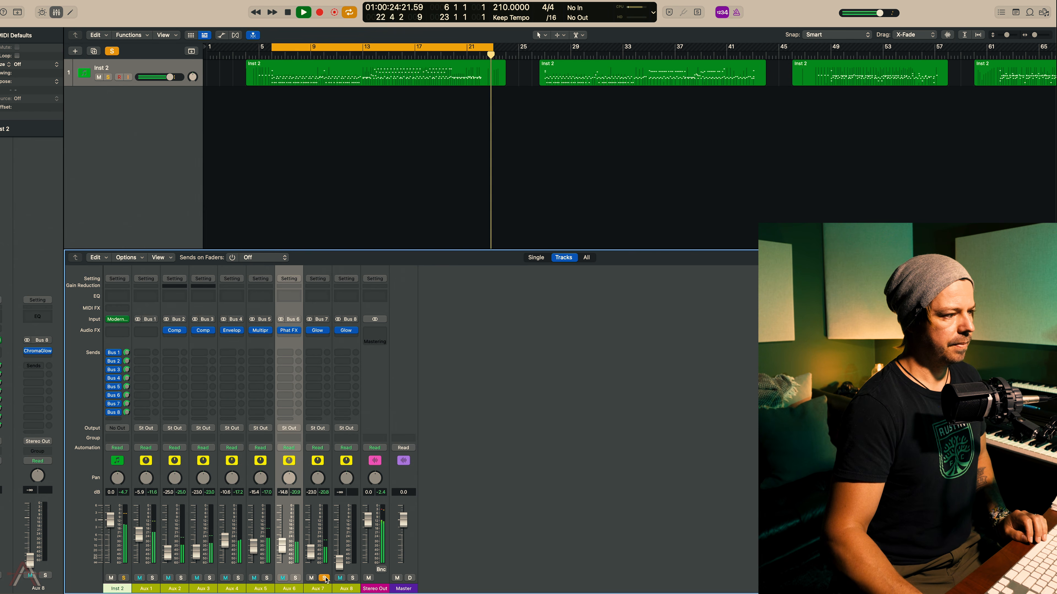
left_click_drag(310, 552, 311, 545)
left_click(323, 578)
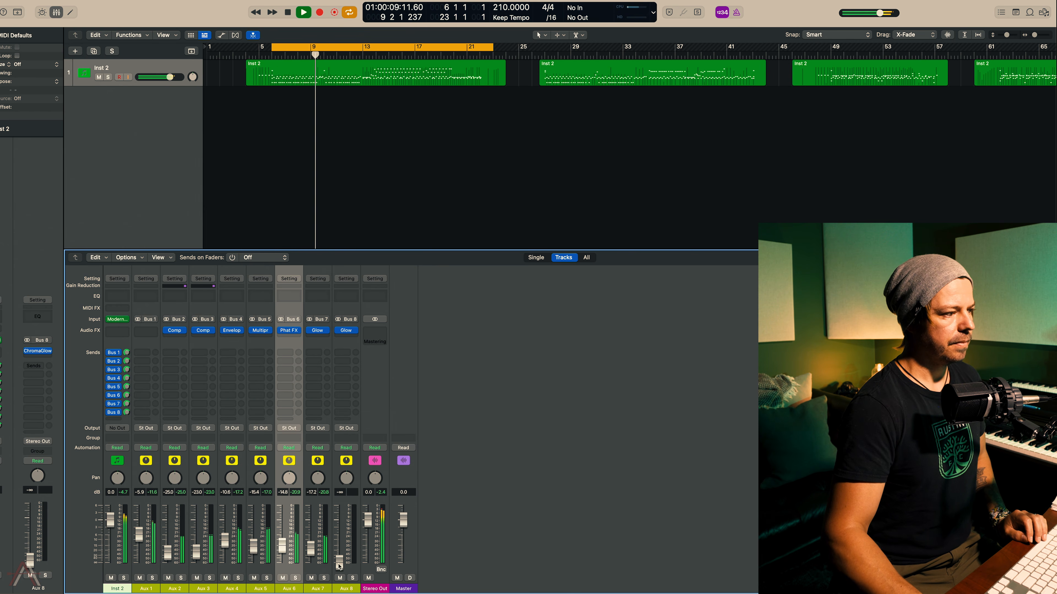
Bring in Aux 8 at about -22.5 dB, stop playback, and close its ChromaGlow window
left_click_drag(339, 567, 340, 531)
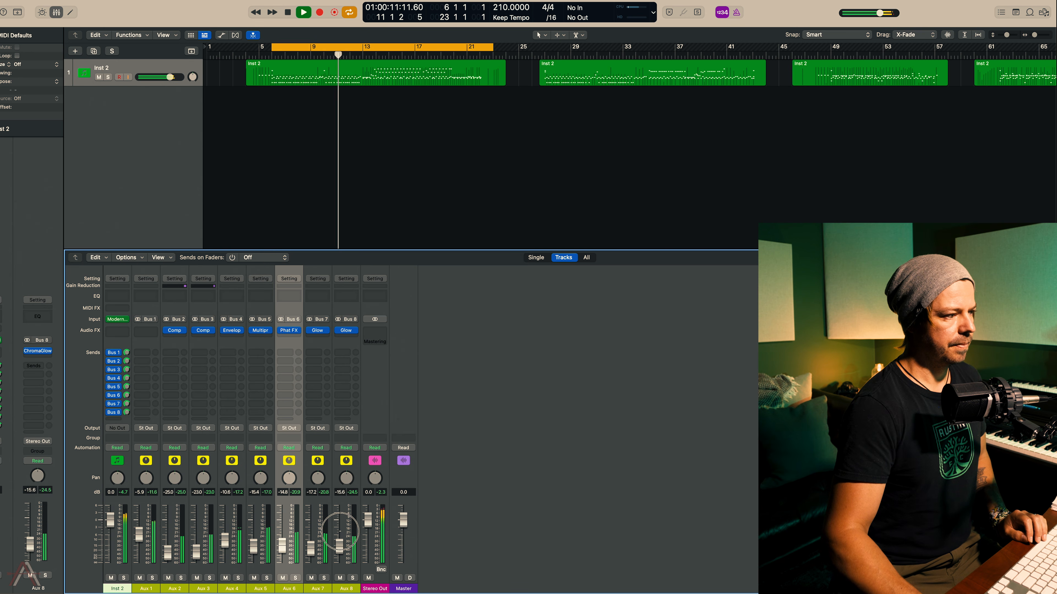
left_click_drag(341, 550, 341, 557)
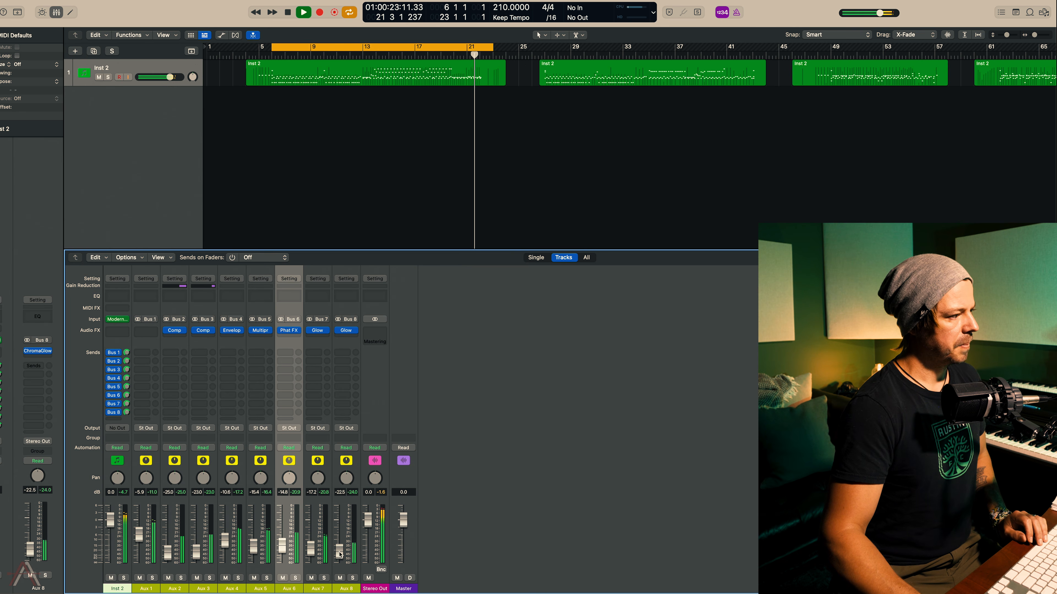
key("space")
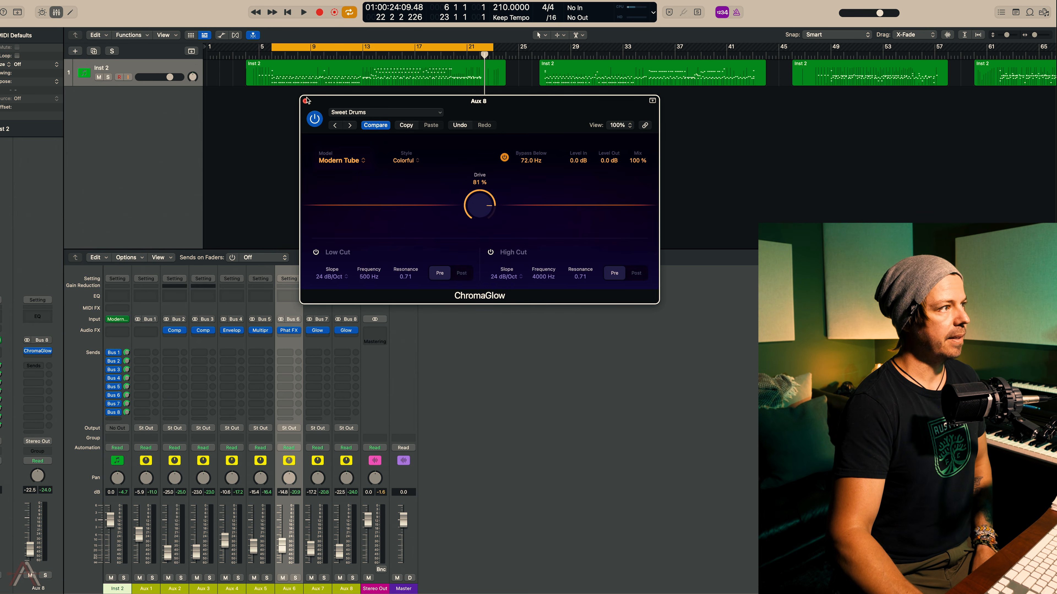
left_click(305, 101)
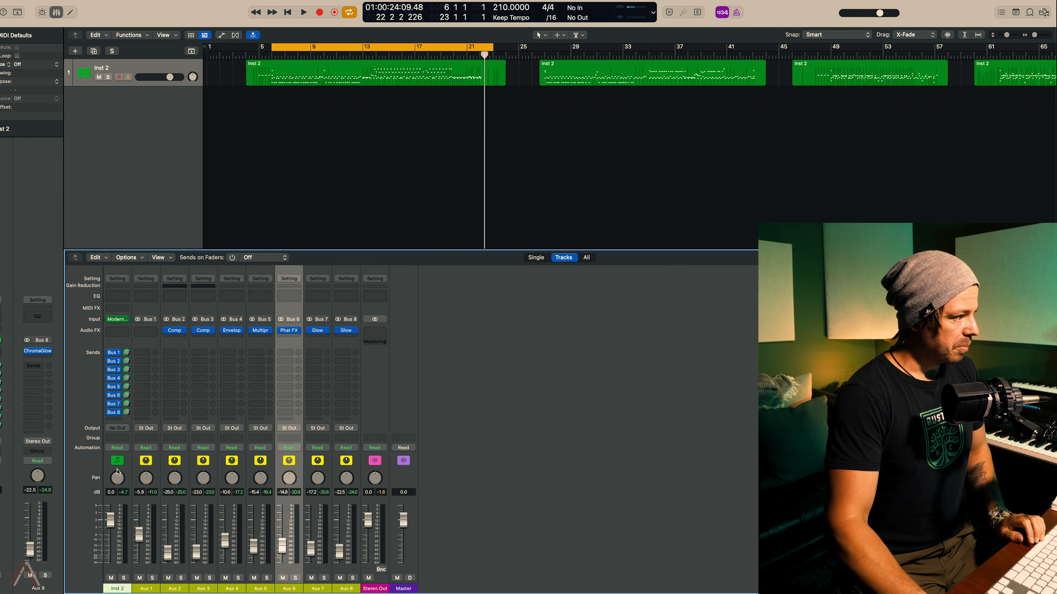
Group the Inst 2 channel and Aux 1 through Aux 8 into a summing stack
left_click(127, 477)
left_click_drag(126, 472, 333, 472)
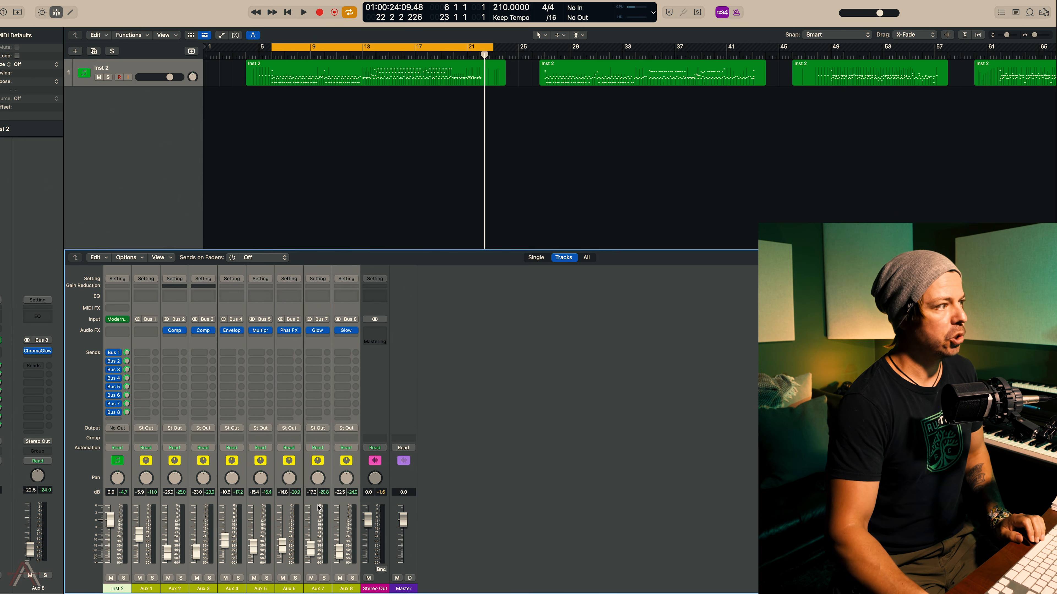
left_click(129, 258)
left_click(183, 294)
left_click(587, 331)
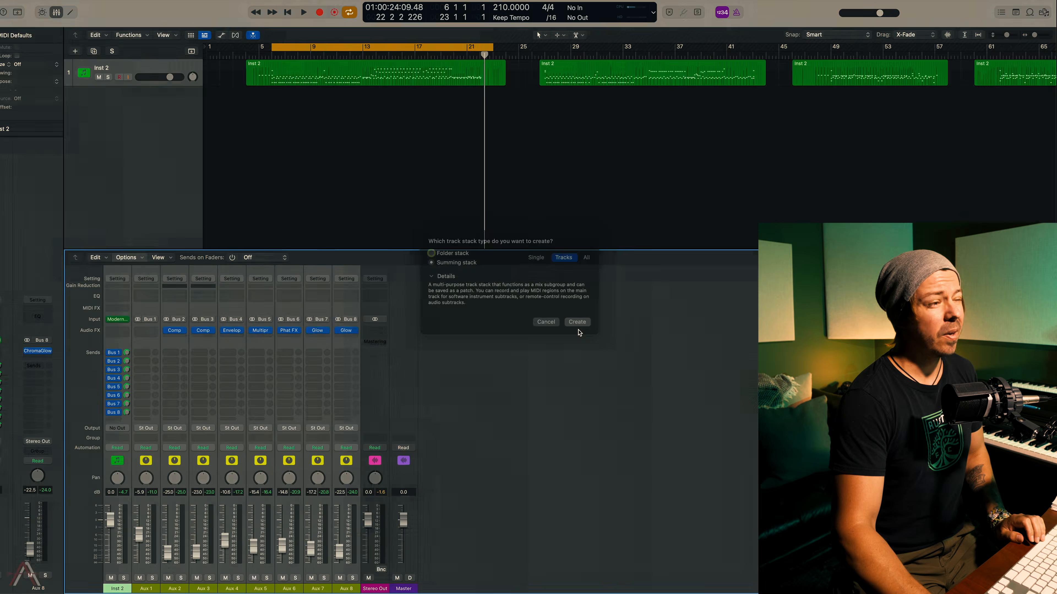
left_click(126, 463)
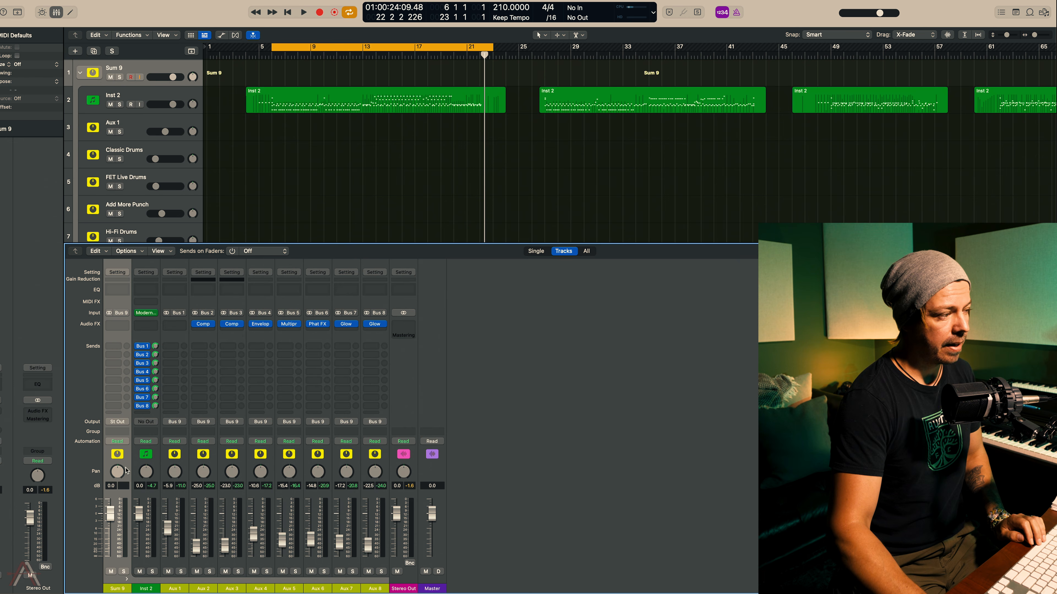
Lower the summing stack's fader to about -8.2 dB during playback, then stop playback
key("space")
mouse_move(108, 518)
left_mouse_down()
mouse_move(114, 547)
mouse_move(111, 536)
left_mouse_up()
key("space")
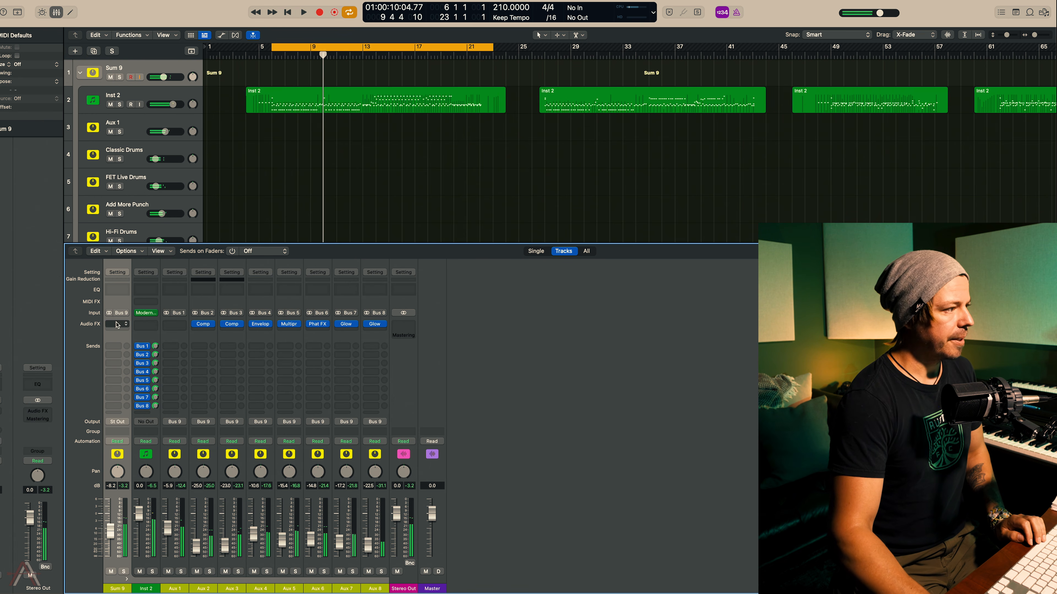
Insert a Channel EQ on the summing stack channel
left_click(117, 324)
mouse_move(154, 432)
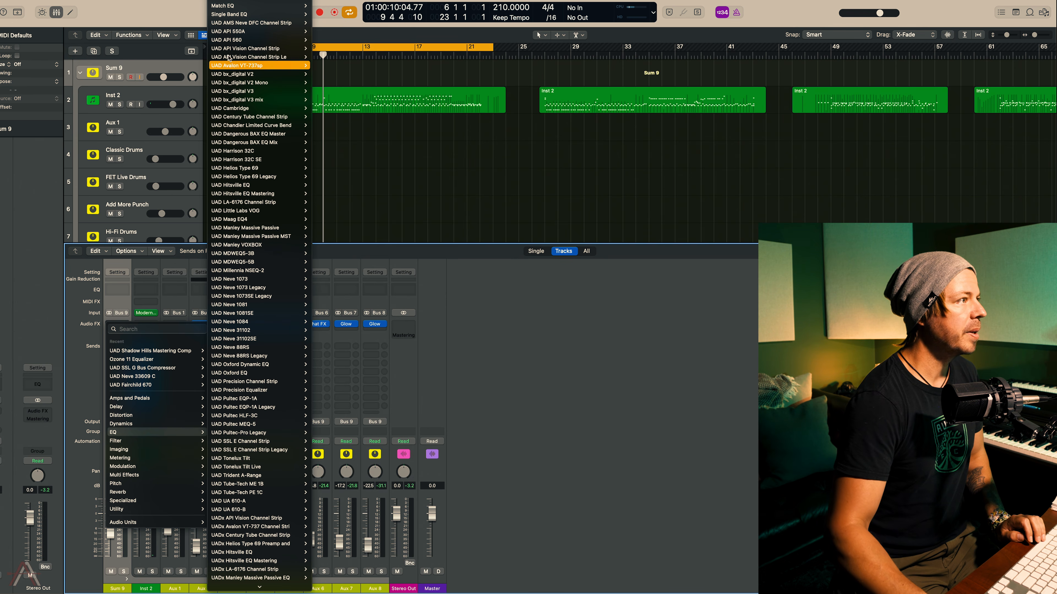
left_click(326, 1)
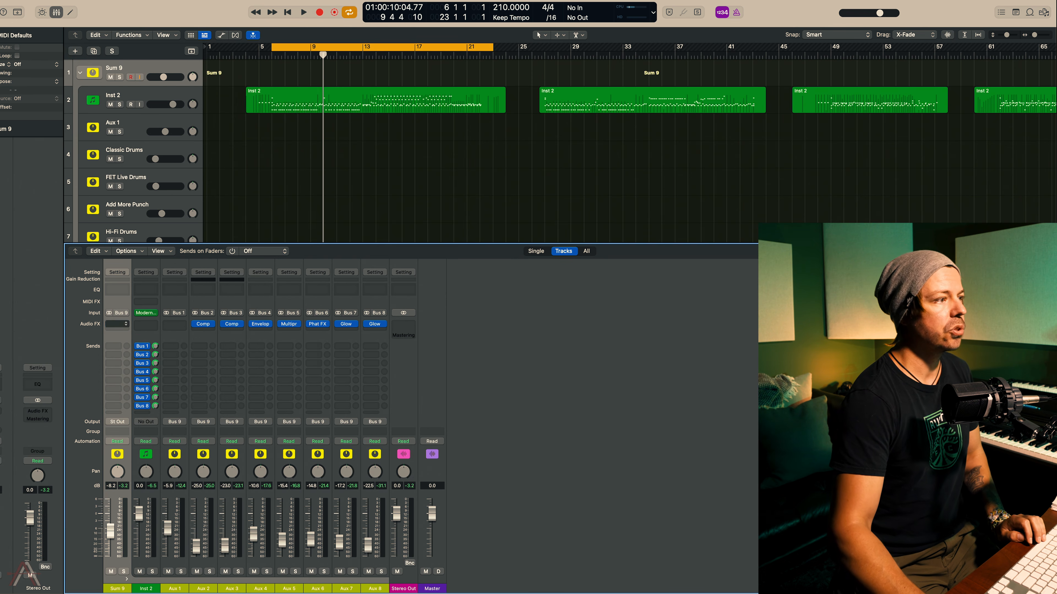
left_click_drag(518, 236, 732, 556)
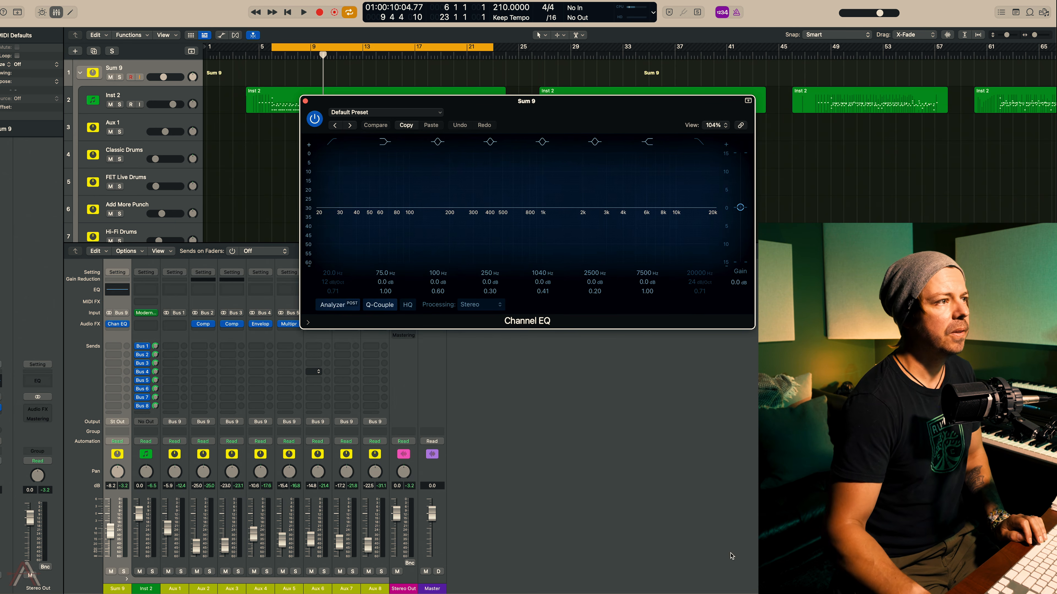
Cut the drum bus lows with the Channel EQ's low shelf at about 47.6 Hz and -7.3 dB during playback
key("space")
left_click_drag(528, 101, 532, 123)
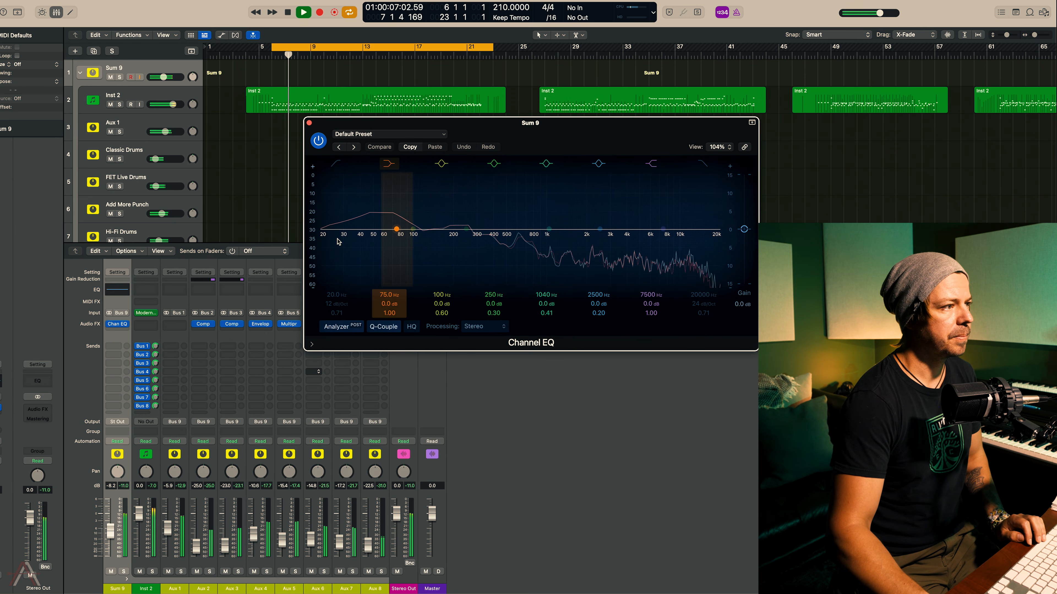
left_click_drag(396, 230, 358, 238)
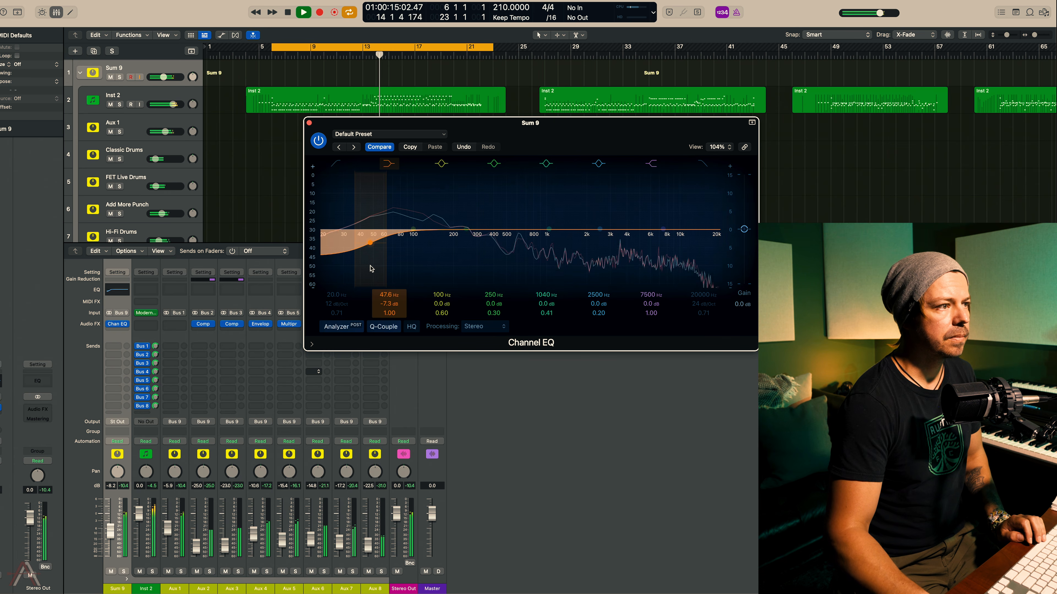
Reset the Channel EQ's 1040 Hz band, set it to about 1070 Hz and +0.3 dB, and close the EQ
left_click(552, 236, "alt")
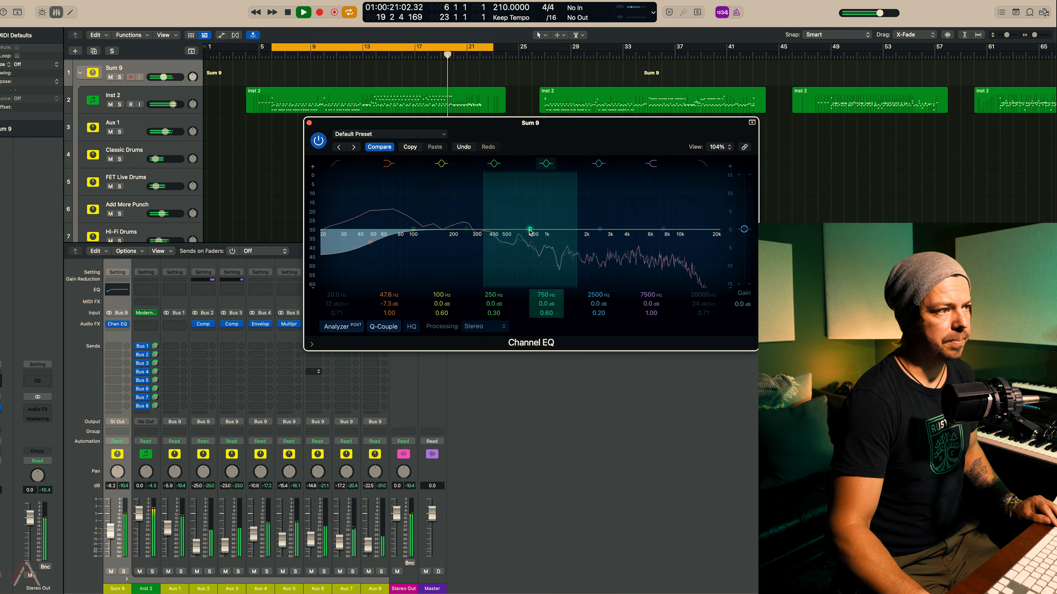
left_click_drag(530, 231, 550, 231)
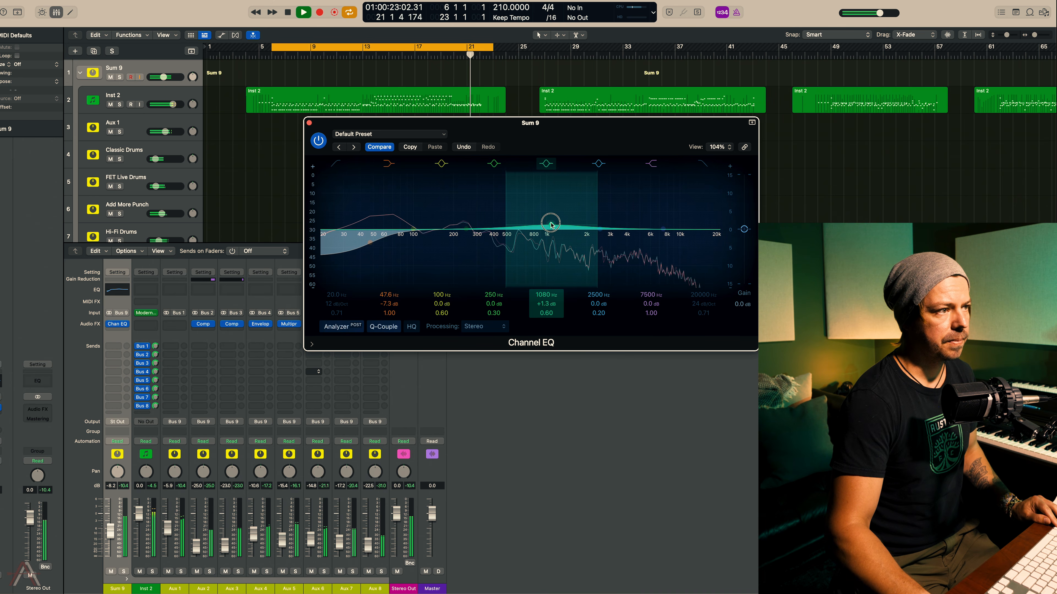
left_click_drag(553, 235, 554, 245)
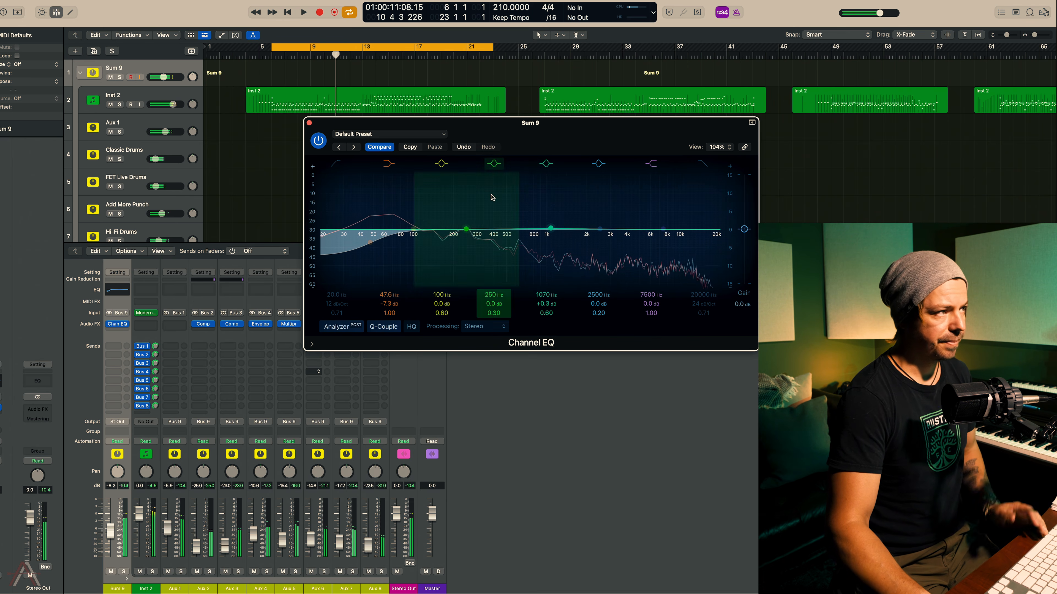
left_click(308, 122)
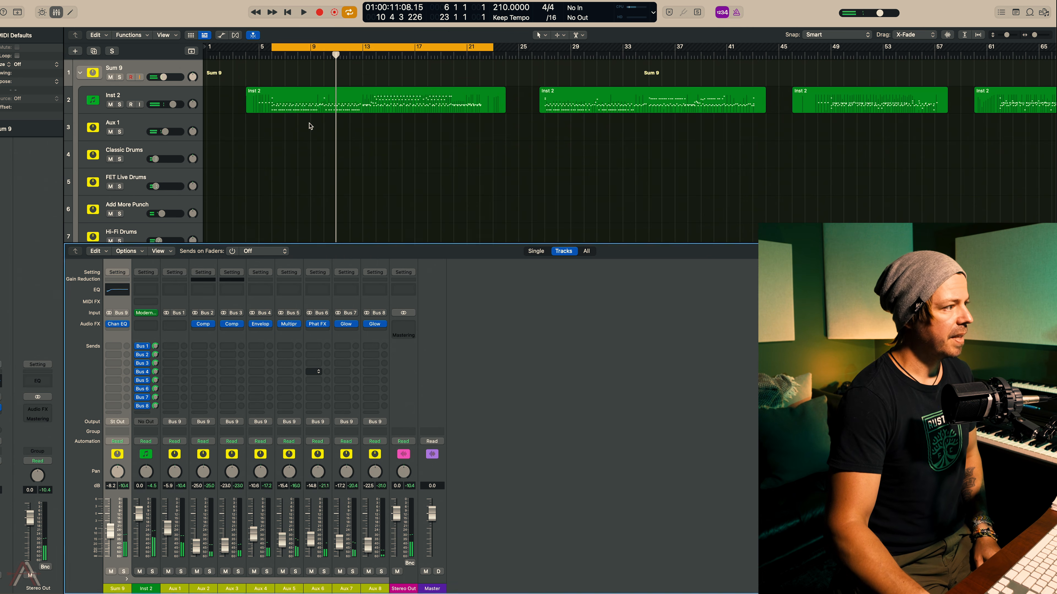